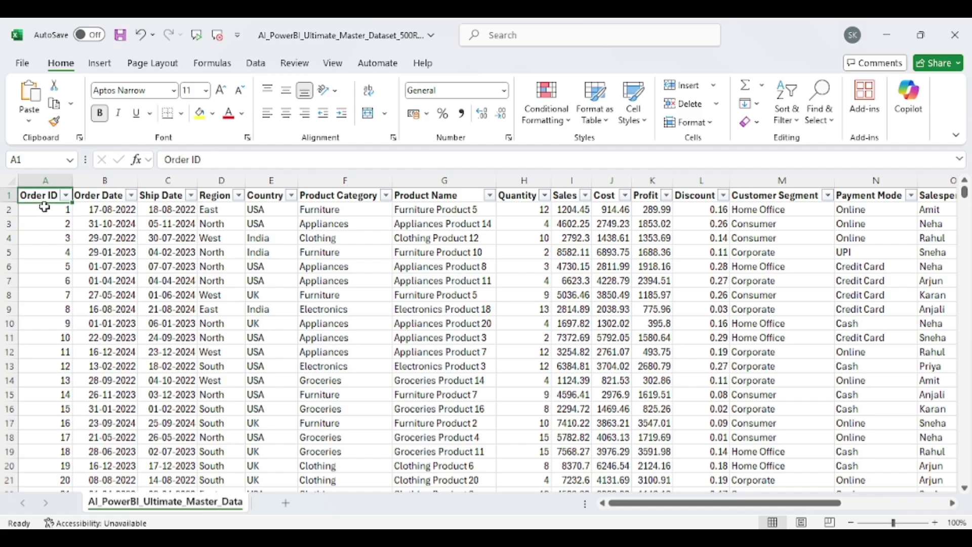
Step: Review the sales dataset's column headers from Order ID through Ship Mode, and return to the first column
{"action": "key", "text": "Right"}
{"action": "key", "text": "Right"}
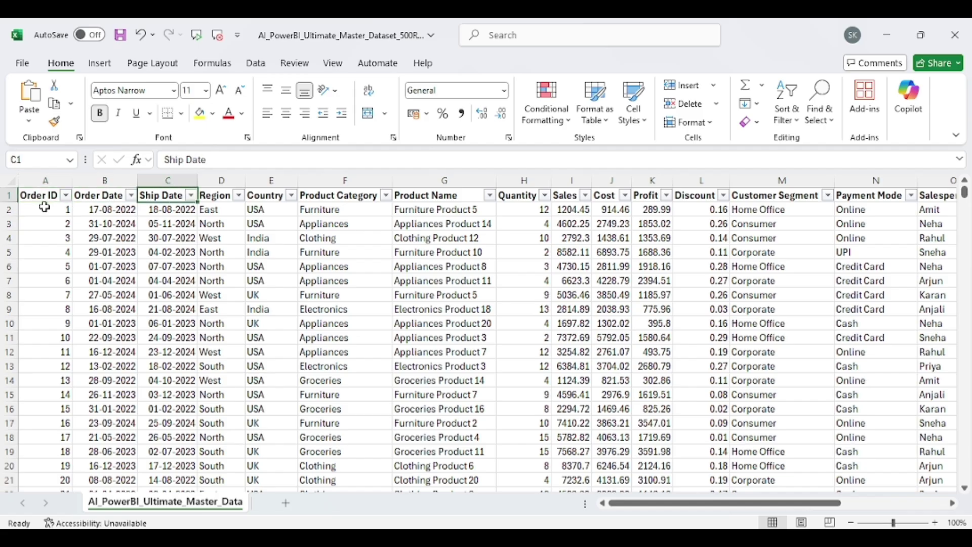
{"action": "key", "text": "Left"}
{"action": "key", "text": "Left"}
{"action": "key", "text": "Right"}
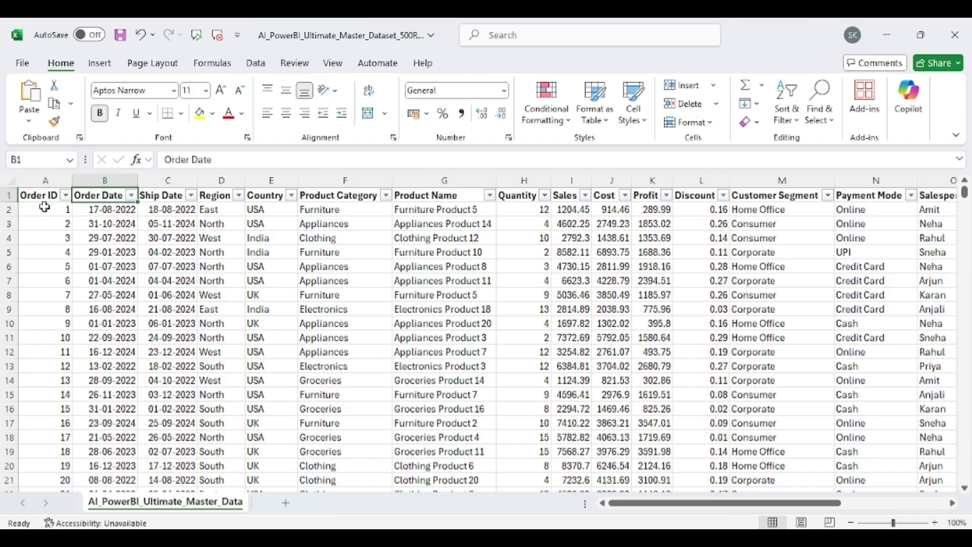
{"action": "key", "text": "Right"}
{"action": "key", "text": "Right"}
{"action": "key", "text": "Right"}
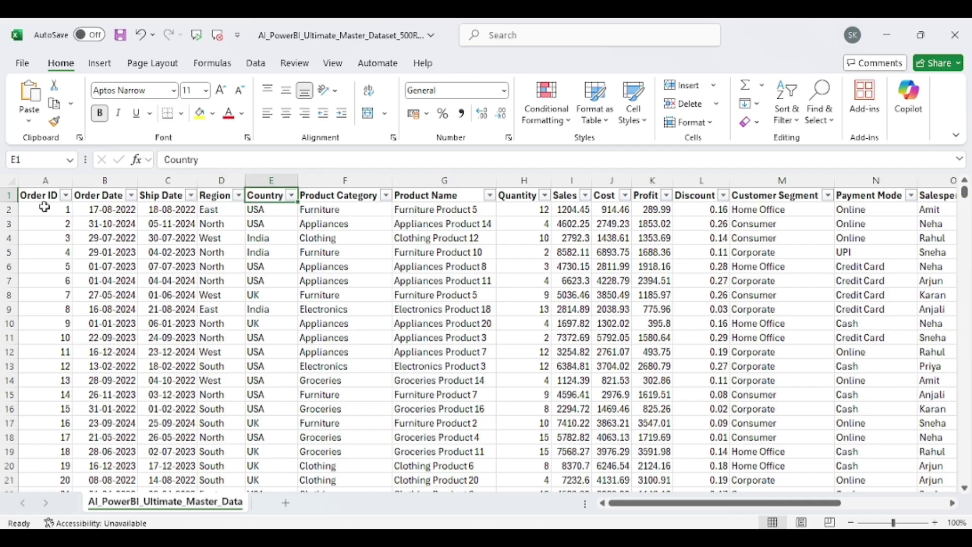
{"action": "key", "text": "Right"}
{"action": "key", "text": "Right"}
{"action": "key", "text": "Right"}
{"action": "key", "text": "Right"}
{"action": "key", "text": "Right"}
{"action": "key", "text": "Right"}
{"action": "key", "text": "Right"}
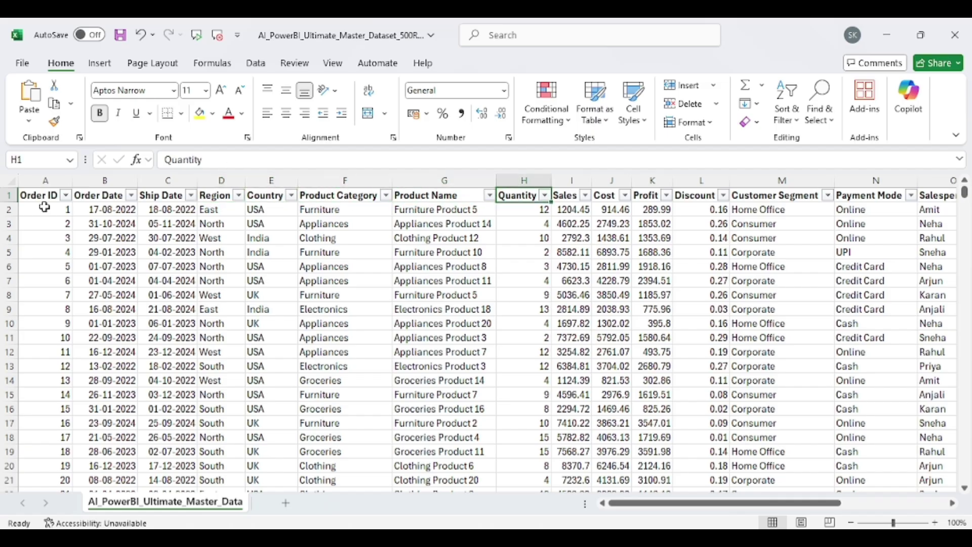
{"action": "key", "text": "Right"}
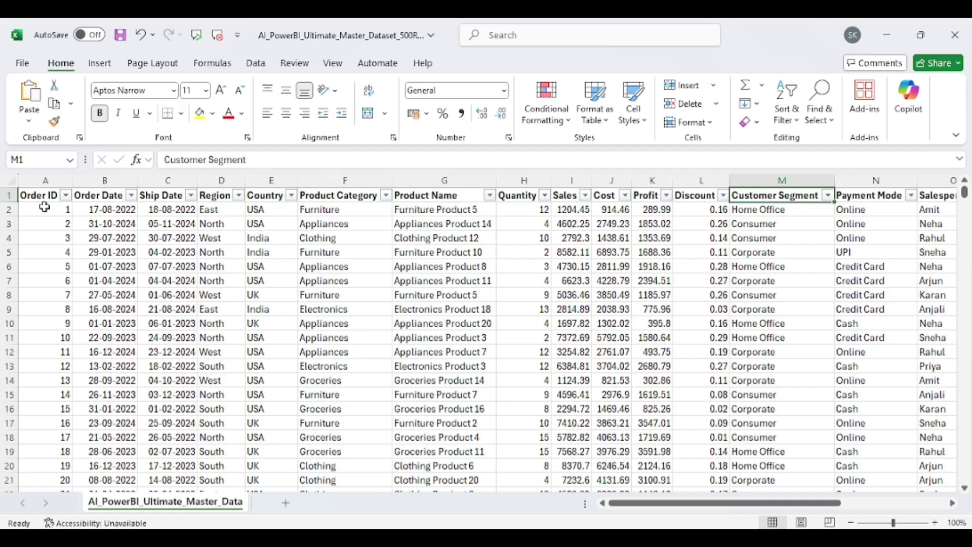
{"action": "key", "text": "Right"}
{"action": "key", "text": "Right"}
{"action": "key", "text": "Right"}
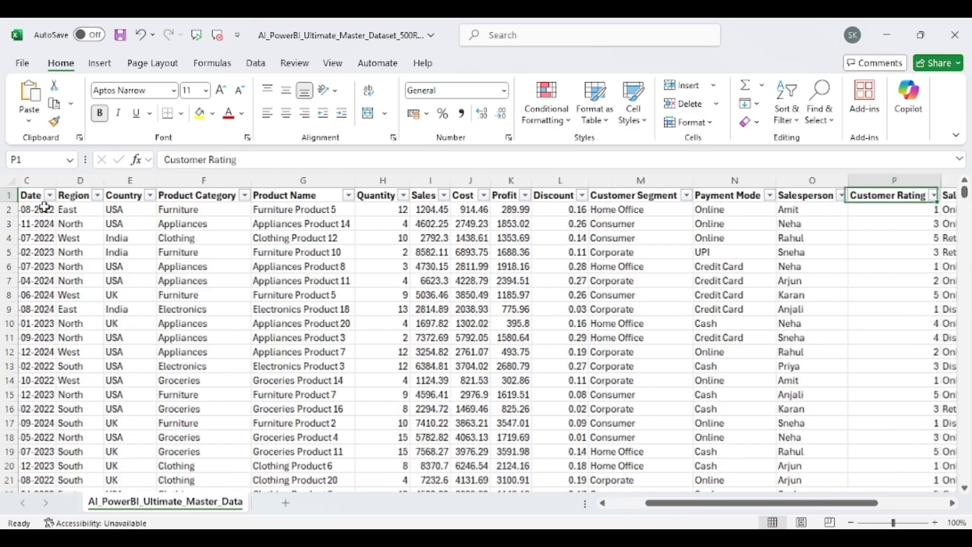
{"action": "key", "text": "Right"}
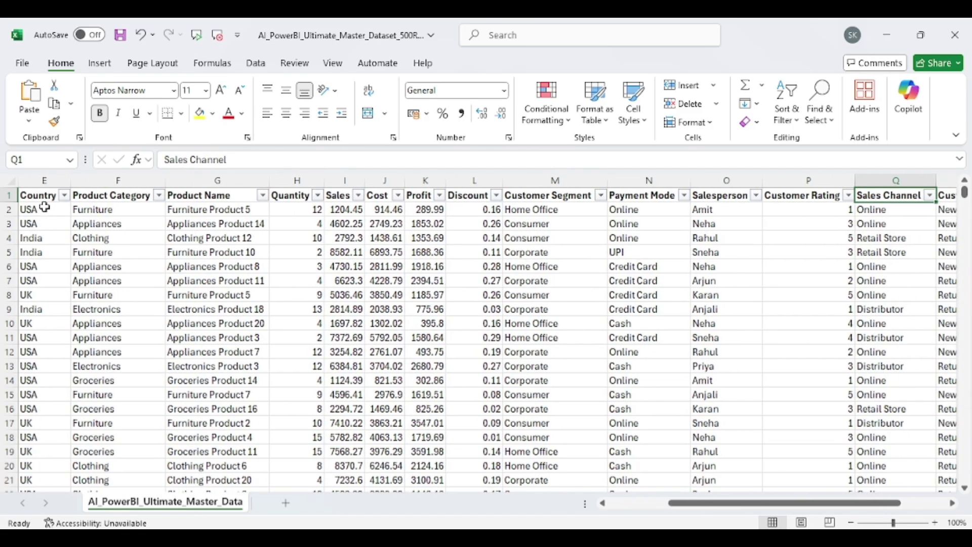
{"action": "key", "text": "Right"}
{"action": "key", "text": "Left"}
{"action": "key", "text": "Right"}
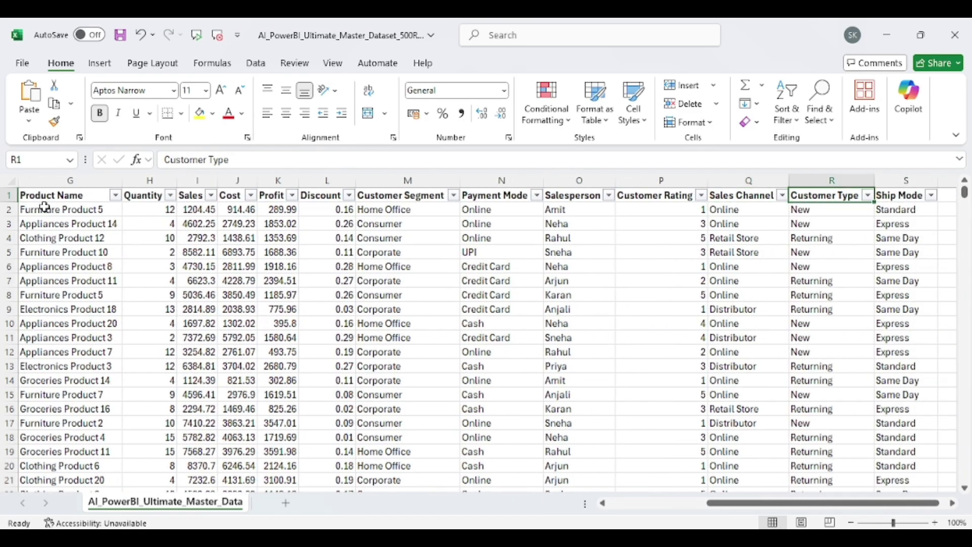
{"action": "key", "text": "Right"}
{"action": "key", "text": "Right"}
{"action": "key", "text": "Left"}
{"action": "key", "text": "Left"}
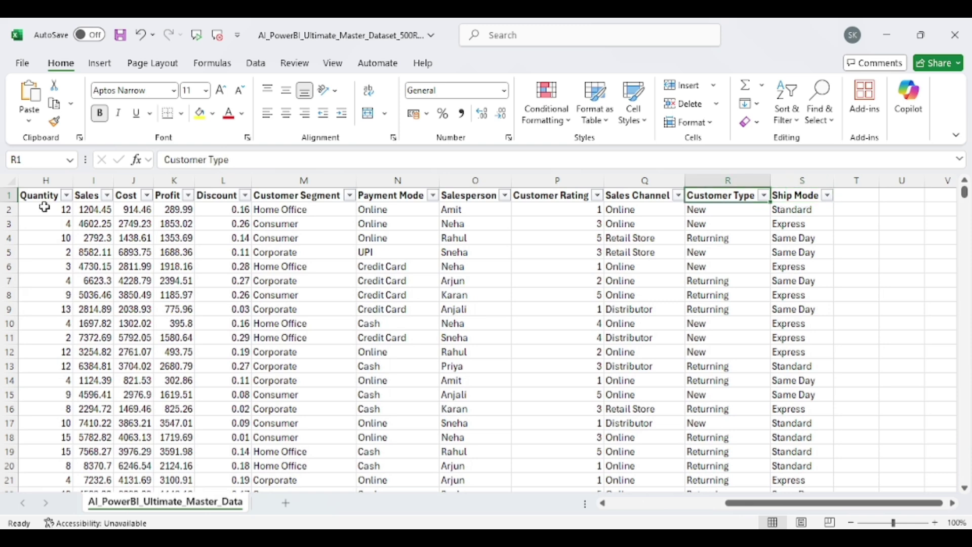
{"action": "key", "text": "Left"}
{"action": "key", "text": "Left"}
{"action": "key", "text": "Left"}
{"action": "key", "text": "ctrl+Left"}
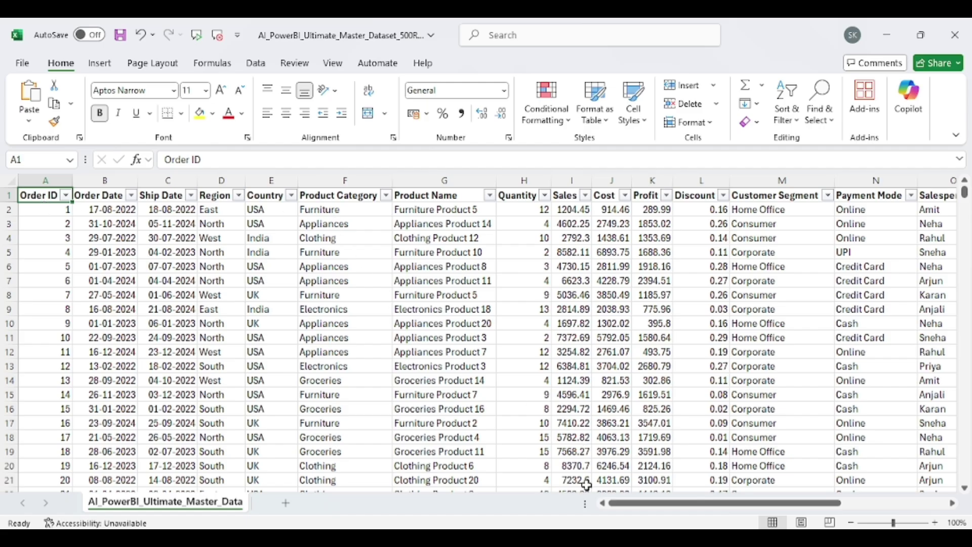
Step: Switch to Power BI to view the blank AI Customer Segmentation Dashboard report, and return to the Excel dataset
{"action": "mouse_move", "coordinate": [566, 538]}
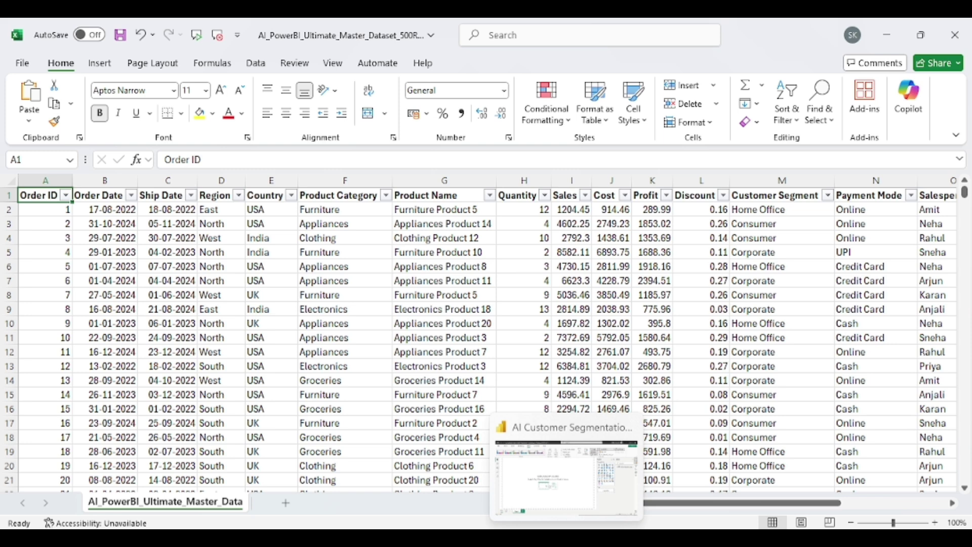
{"action": "left_click", "coordinate": [569, 456]}
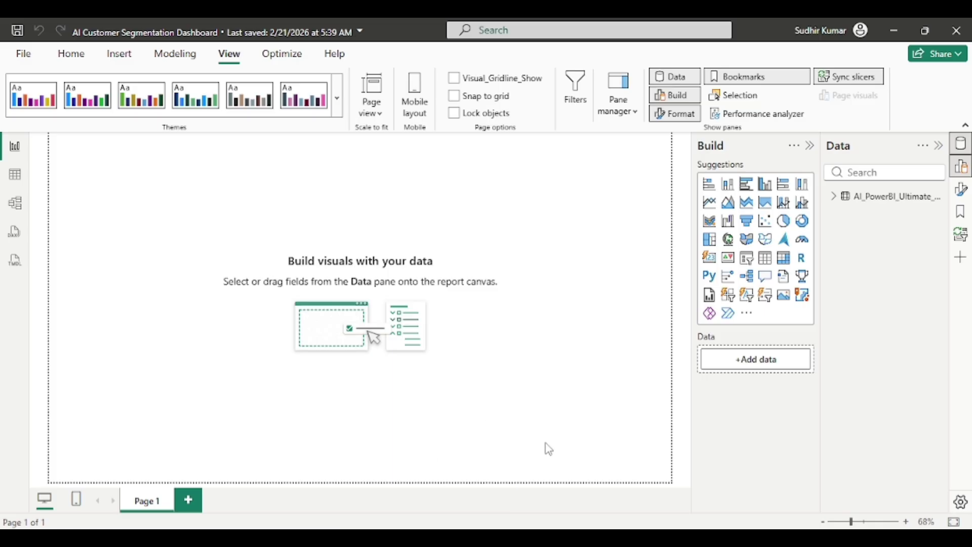
{"action": "key", "text": "alt+Tab"}
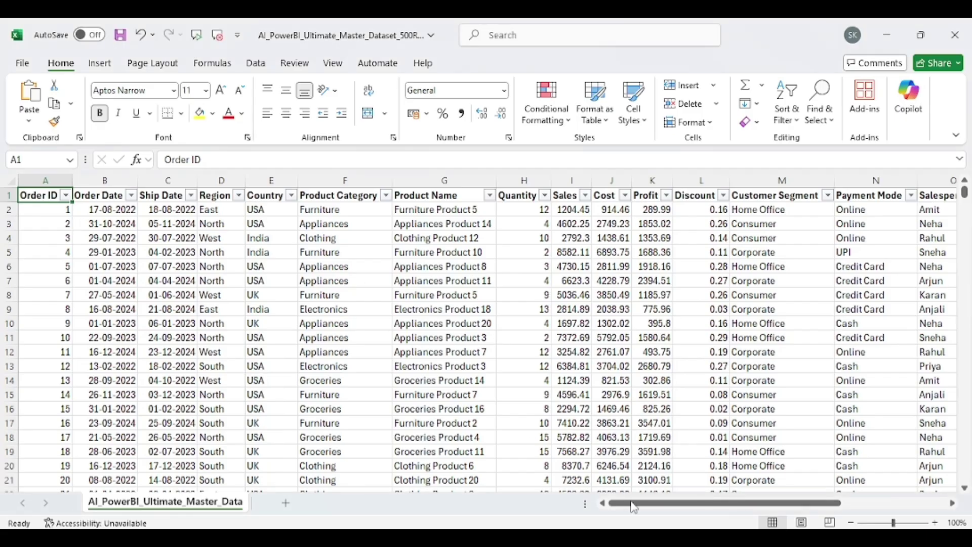
Step: Switch to Notepad++ and copy the three-line customer segmentation prompt at the start of Prompts.txt
{"action": "key", "text": "alt+Tab"}
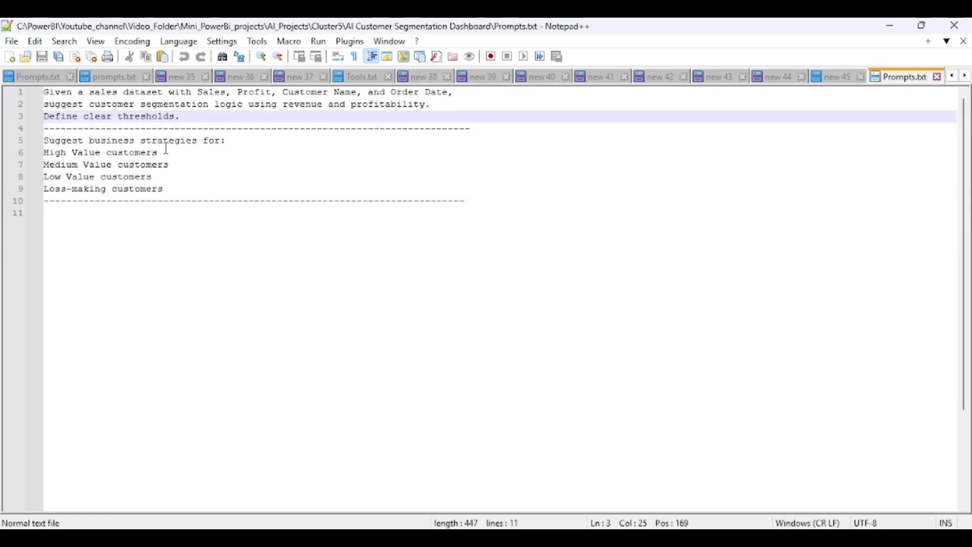
{"action": "left_click_drag", "start_coordinate": [180, 116], "coordinate": [45, 93]}
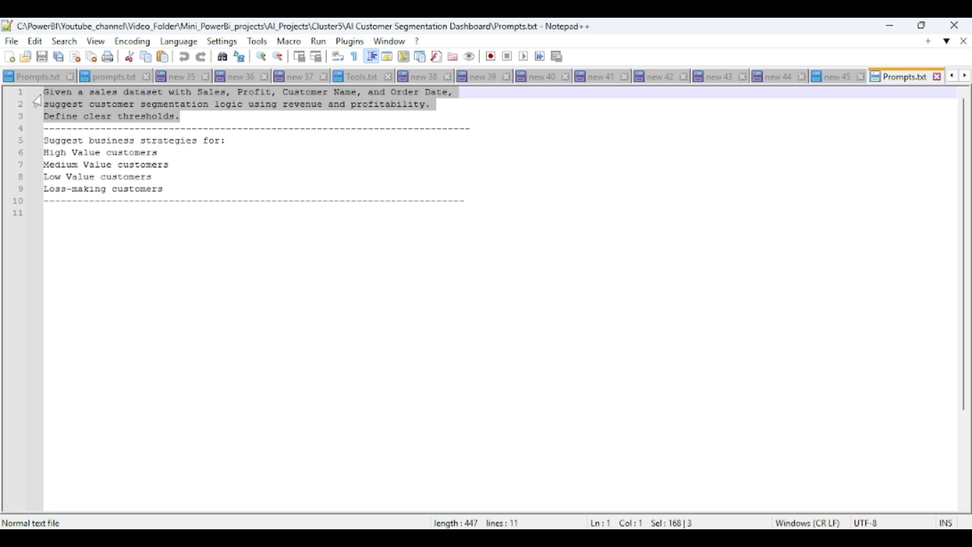
{"action": "left_click", "coordinate": [194, 117]}
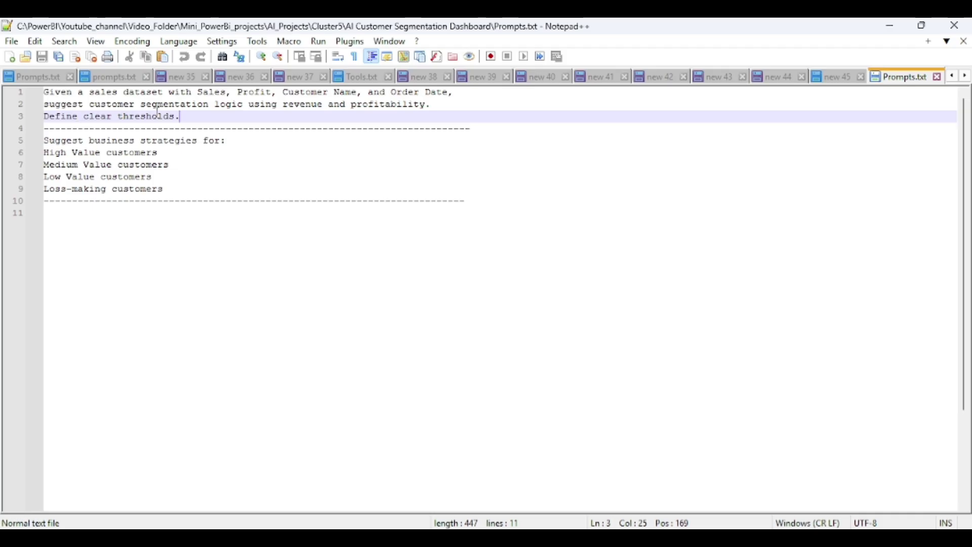
{"action": "left_click_drag", "start_coordinate": [213, 115], "coordinate": [31, 98]}
{"action": "key", "text": "ctrl+c"}
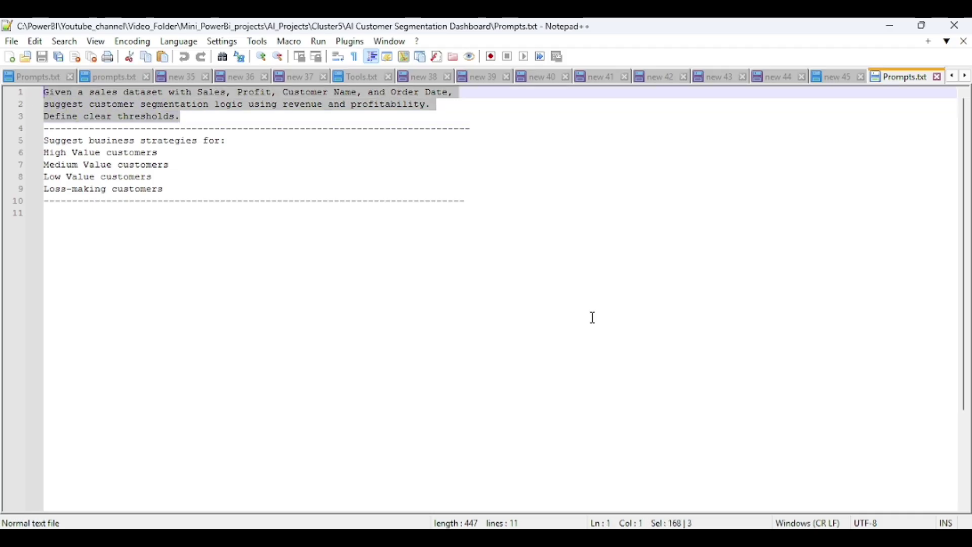
Step: Switch to ChatGPT in the browser and paste the copied segmentation prompt into the message
{"action": "key", "text": "alt+Tab"}
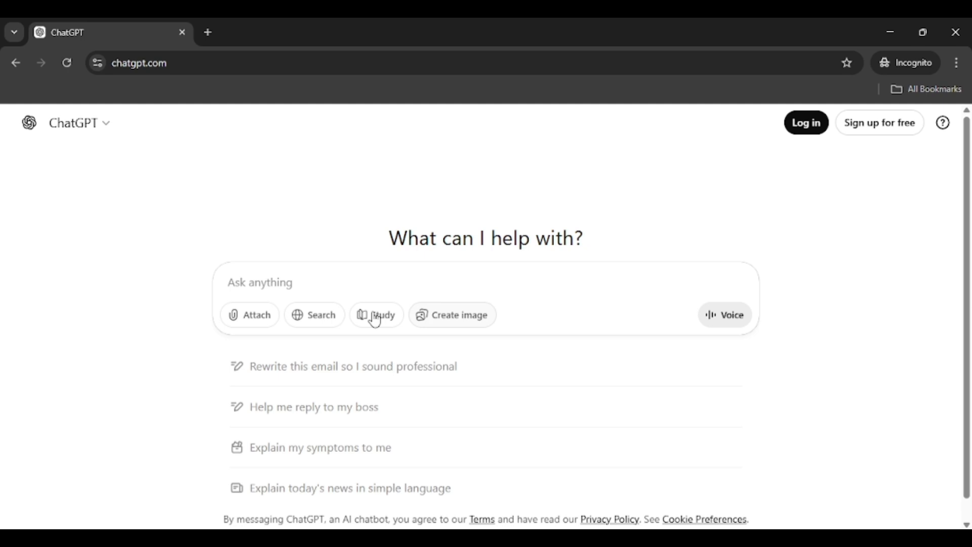
{"action": "left_click", "coordinate": [290, 286]}
{"action": "key", "text": "ctrl+v"}
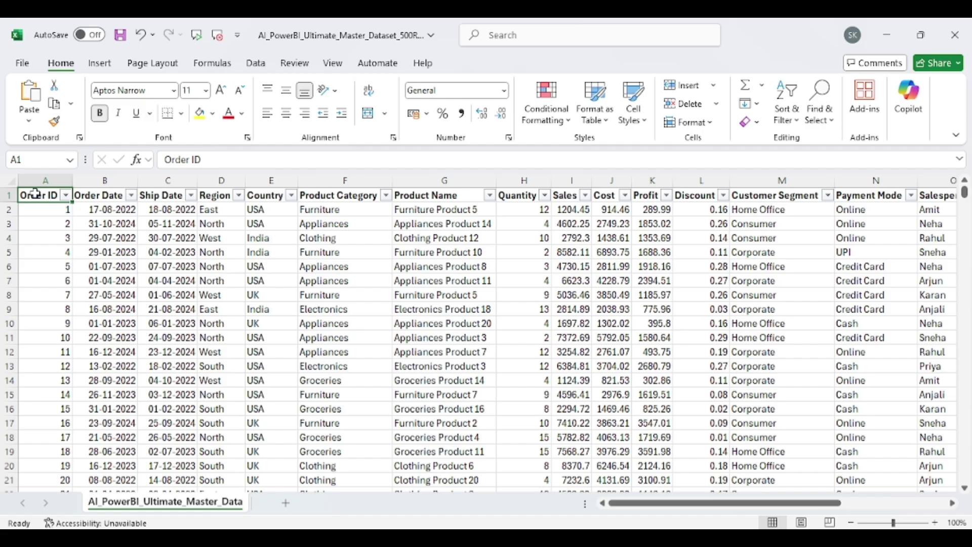
Step: Copy the Excel dataset's header row from Order ID to Ship Mode and append it to the ChatGPT prompt
{"action": "left_click_drag", "start_coordinate": [35, 195], "coordinate": [830, 201]}
{"action": "key", "text": "ctrl+c"}
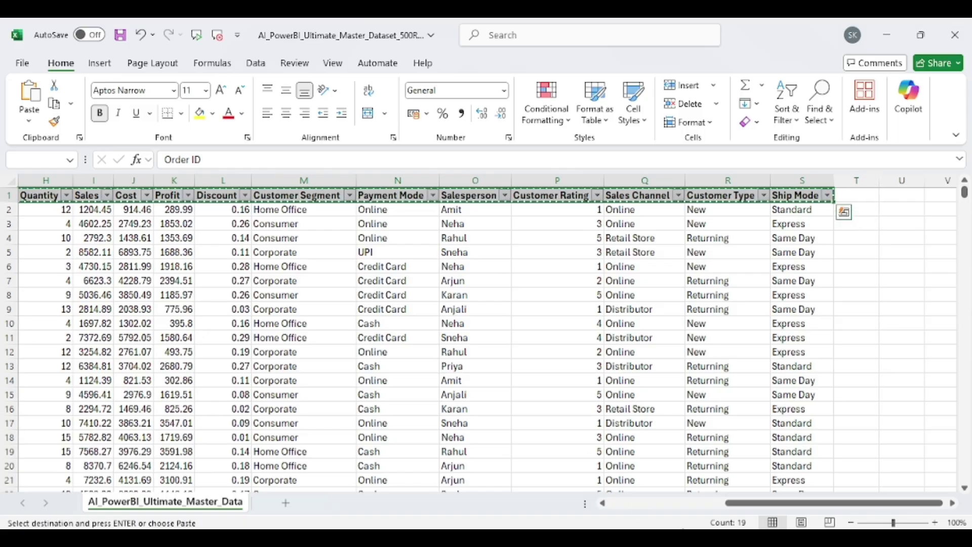
{"action": "key", "text": "alt+Tab"}
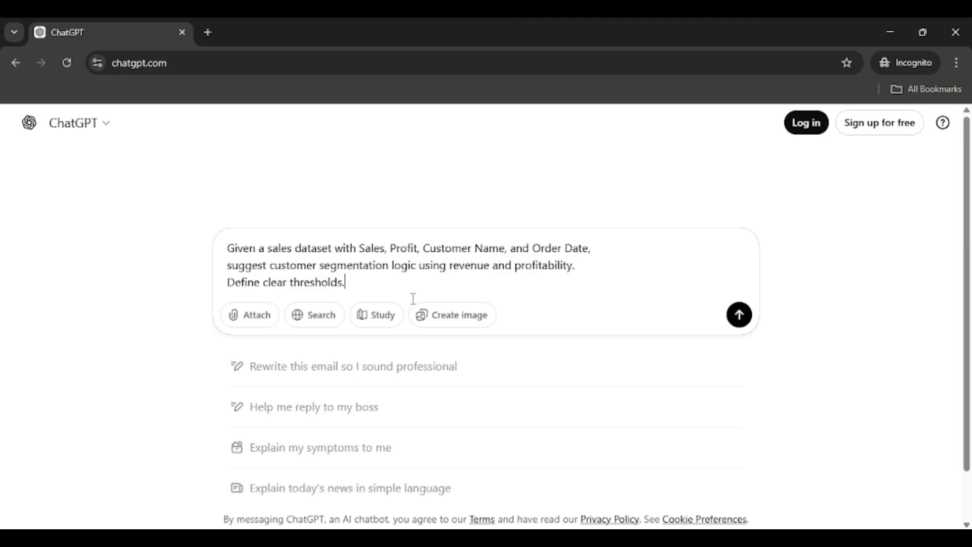
{"action": "key", "text": "ctrl+v"}
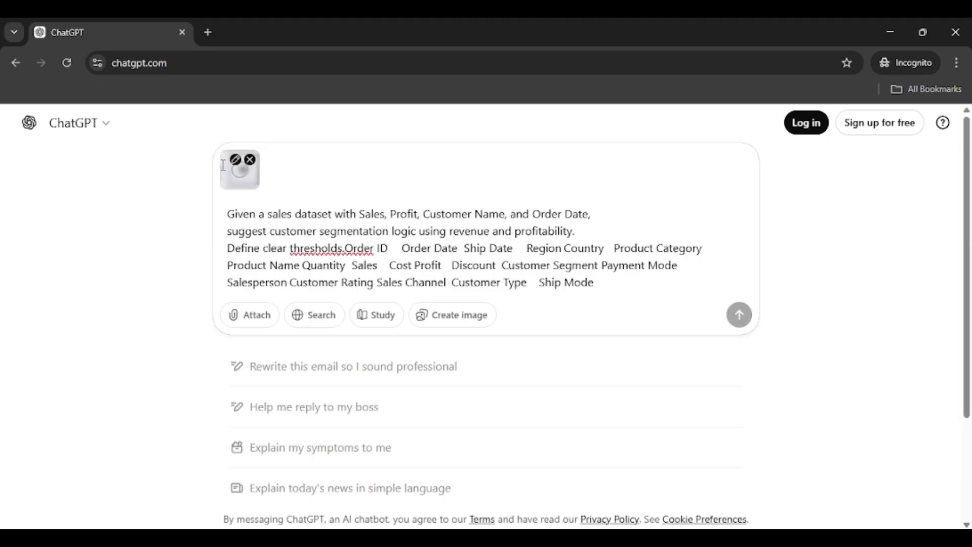
Step: Insert a space between "Define clear thresholds." and "Order ID" in the prompt, and send it
{"action": "left_click", "coordinate": [348, 248]}
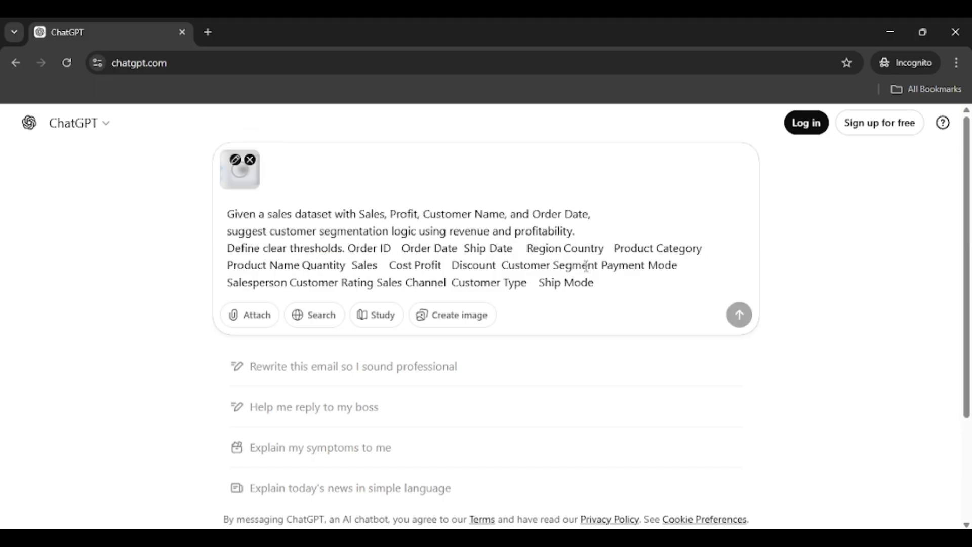
{"action": "left_click", "coordinate": [613, 284]}
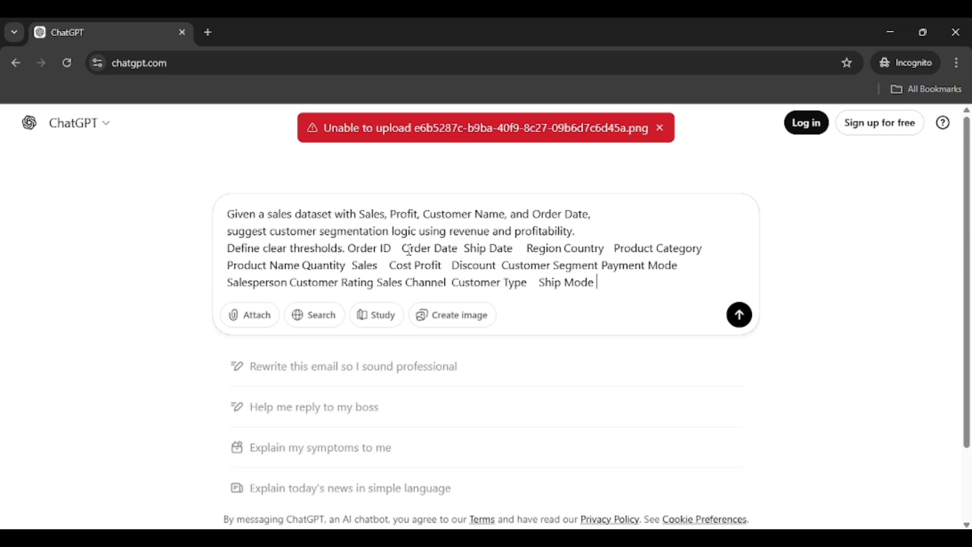
{"action": "key", "text": "Return"}
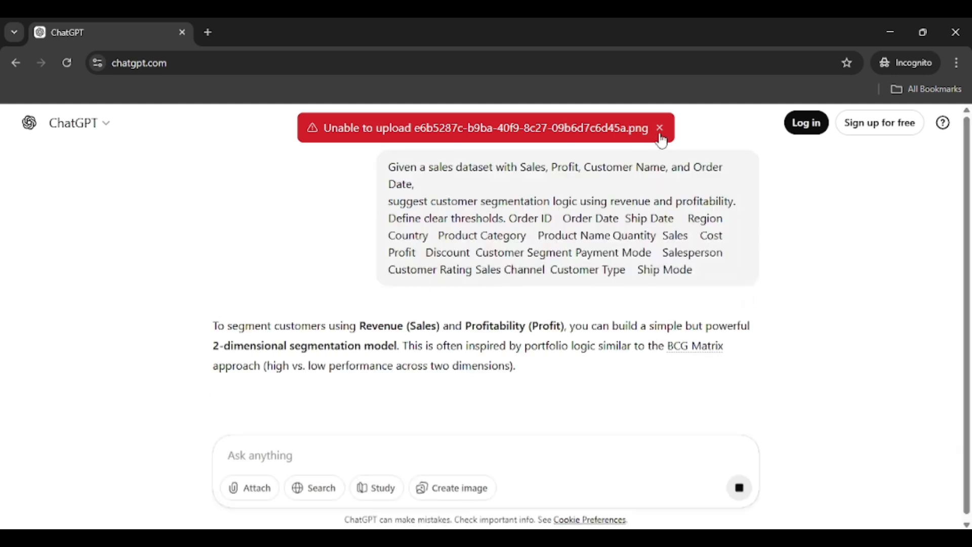
Step: Read the reply's introduction and its Step 1 on aggregating to customer level, dismissing the terms and privacy notice
{"action": "scroll", "coordinate": [324, 375], "scroll_direction": "down", "scroll_amount": 2}
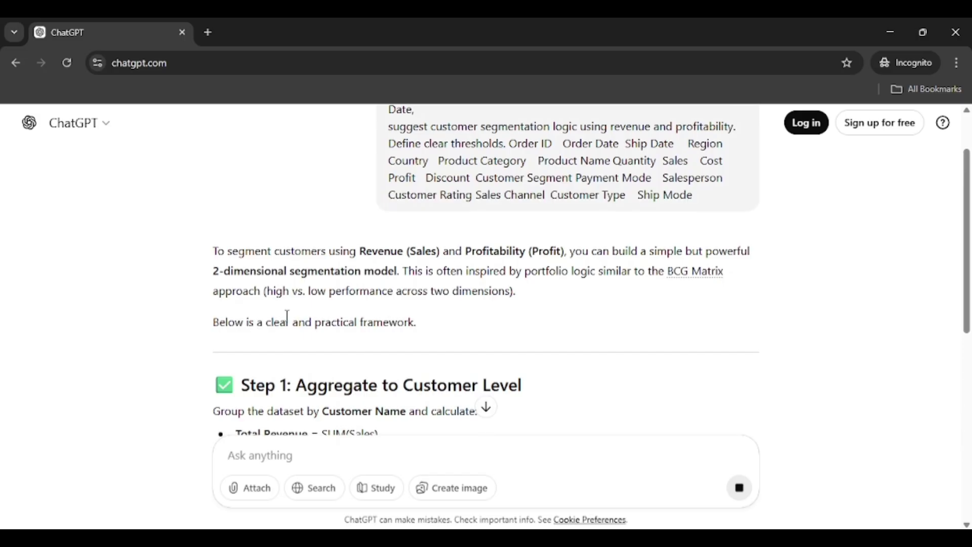
{"action": "scroll", "coordinate": [287, 317], "scroll_direction": "down", "scroll_amount": 1}
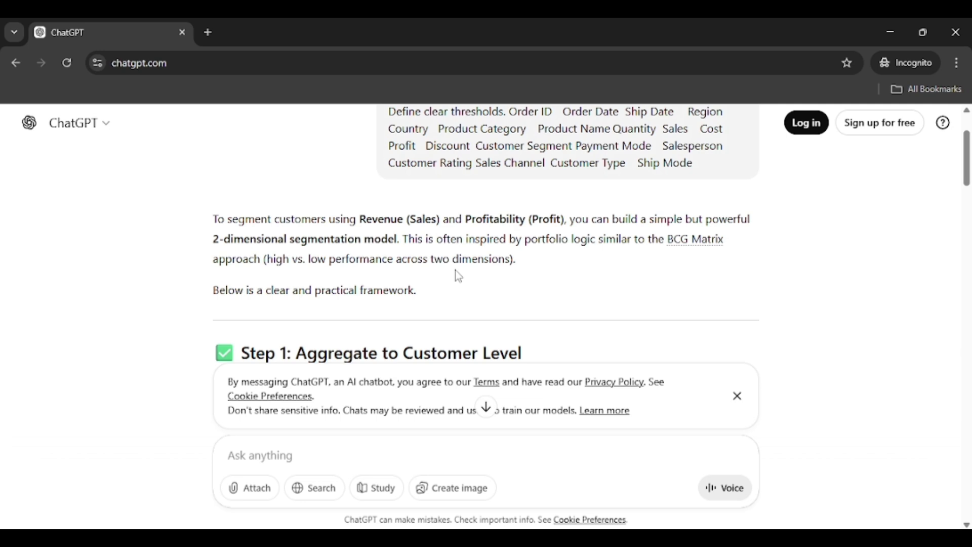
{"action": "scroll", "coordinate": [487, 304], "scroll_direction": "down", "scroll_amount": 3}
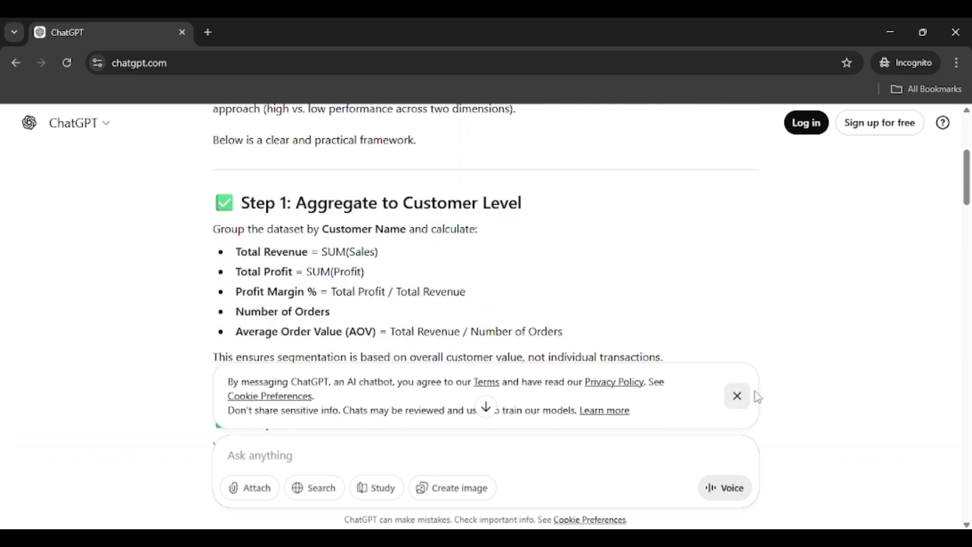
{"action": "left_click", "coordinate": [737, 396]}
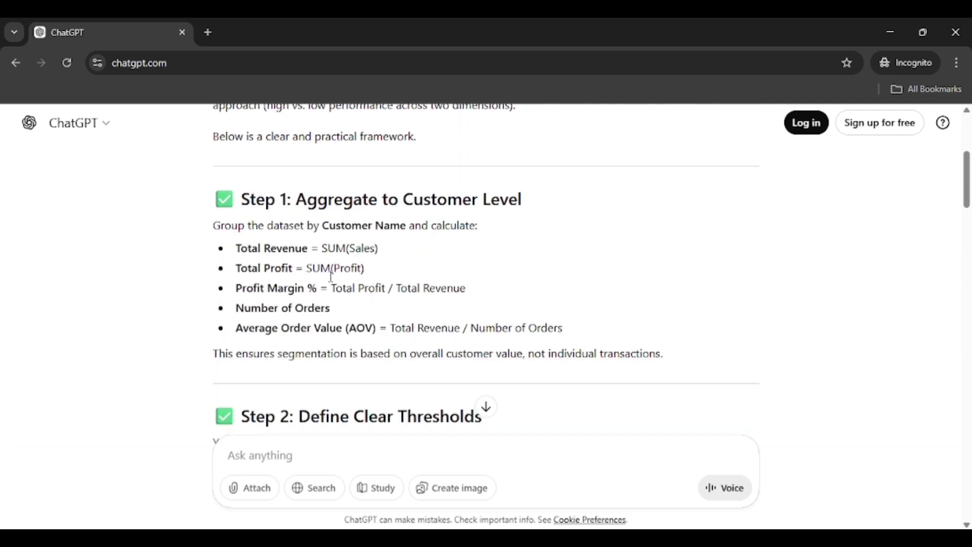
{"action": "scroll", "coordinate": [331, 277], "scroll_direction": "down", "scroll_amount": 1}
{"action": "scroll", "coordinate": [331, 277], "scroll_direction": "down", "scroll_amount": 1}
{"action": "scroll", "coordinate": [331, 276], "scroll_direction": "up", "scroll_amount": 1}
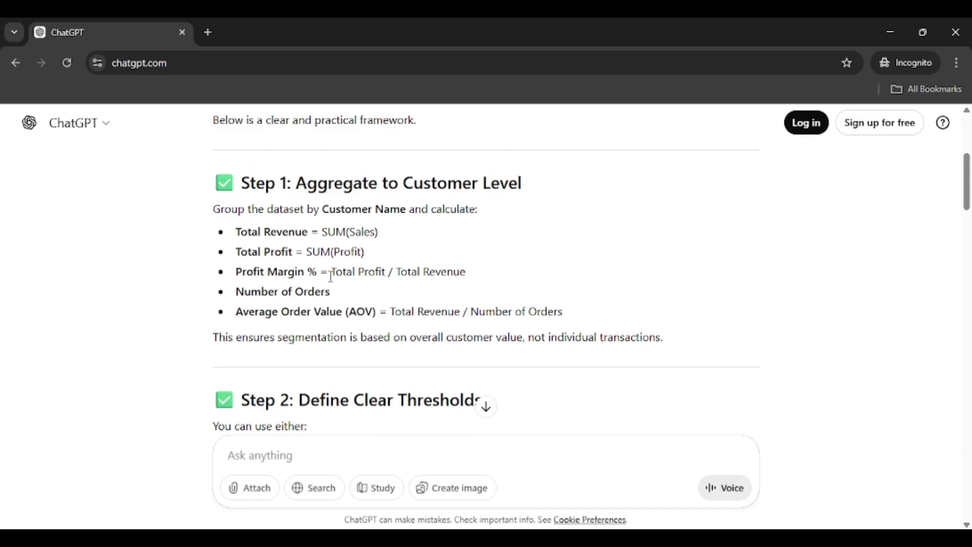
{"action": "scroll", "coordinate": [302, 269], "scroll_direction": "down", "scroll_amount": 1}
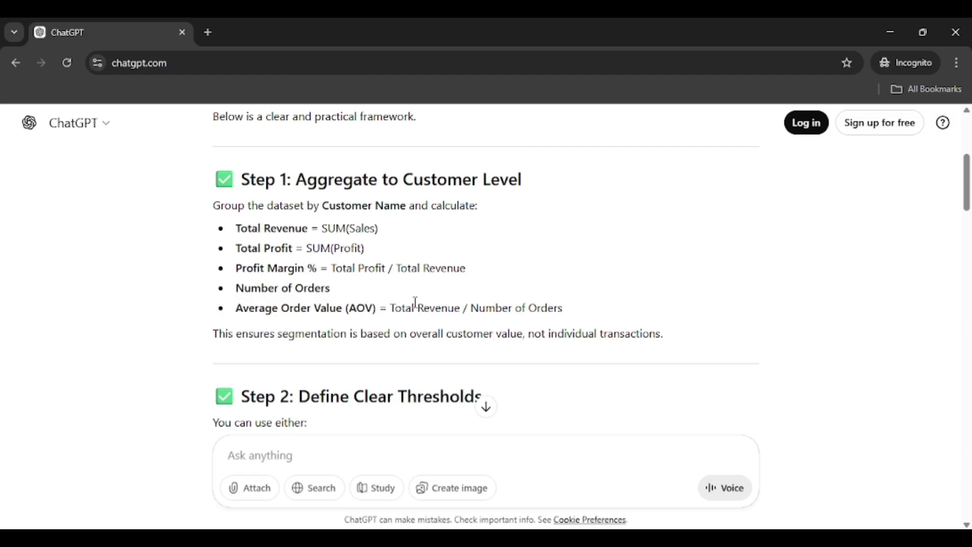
Step: Examine the reply's Step 2 percentile-based thresholds against the "Define clear thresholds" request in the sent prompt
{"action": "scroll", "coordinate": [416, 304], "scroll_direction": "down", "scroll_amount": 2}
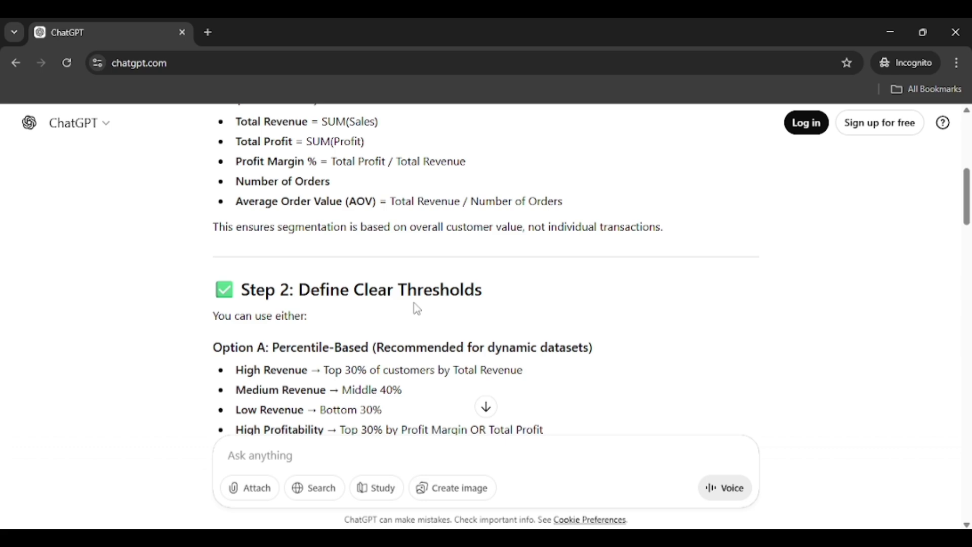
{"action": "scroll", "coordinate": [416, 308], "scroll_direction": "down", "scroll_amount": 2}
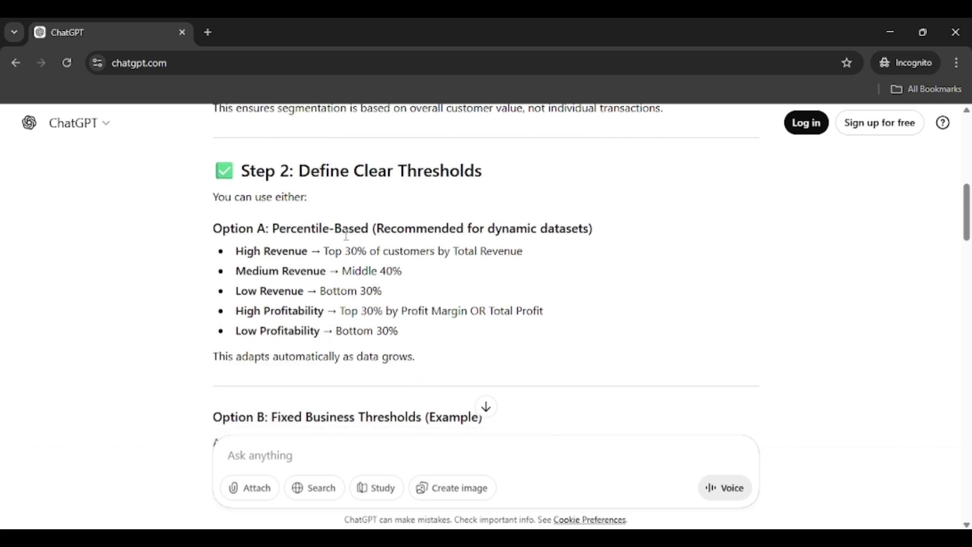
{"action": "scroll", "coordinate": [348, 239], "scroll_direction": "up", "scroll_amount": 6}
{"action": "scroll", "coordinate": [347, 239], "scroll_direction": "up", "scroll_amount": 4}
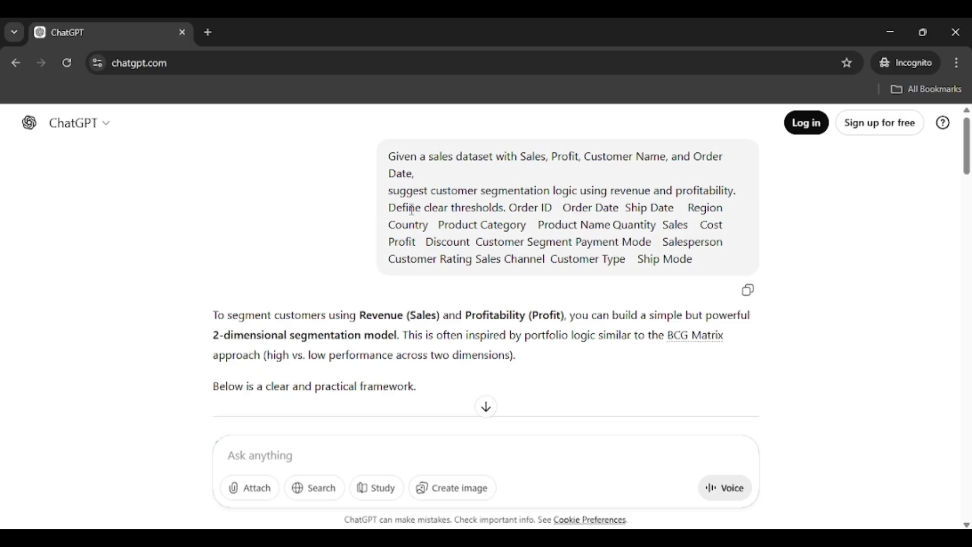
{"action": "left_click_drag", "start_coordinate": [388, 208], "coordinate": [507, 209]}
{"action": "scroll", "coordinate": [400, 276], "scroll_direction": "down", "scroll_amount": 10}
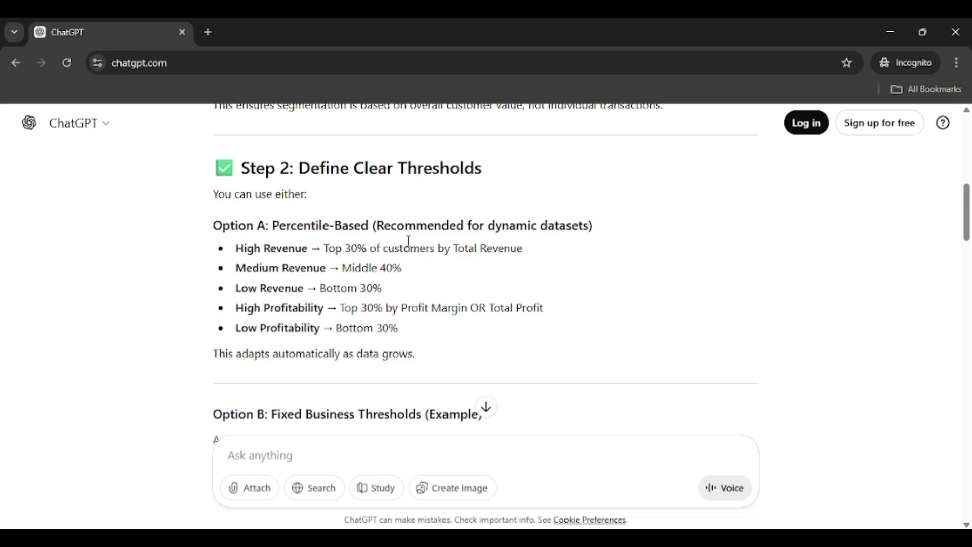
Step: Read the reply's Option A percentile-based thresholds and Option B fixed business thresholds, highlighting the heading text "Fixed Business Thresholds (Example)"
{"action": "scroll", "coordinate": [335, 268], "scroll_direction": "down", "scroll_amount": 1}
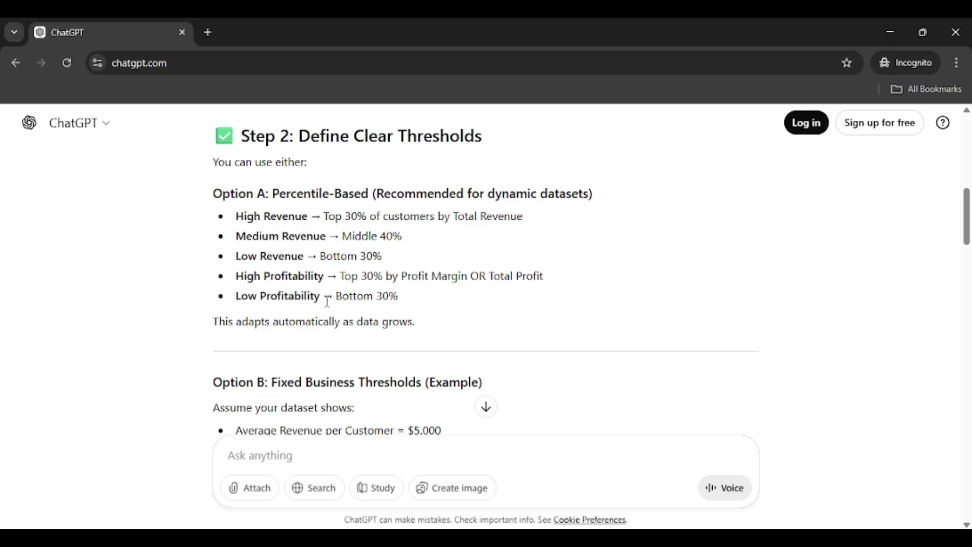
{"action": "scroll", "coordinate": [328, 301], "scroll_direction": "down", "scroll_amount": 2}
{"action": "scroll", "coordinate": [327, 302], "scroll_direction": "down", "scroll_amount": 5}
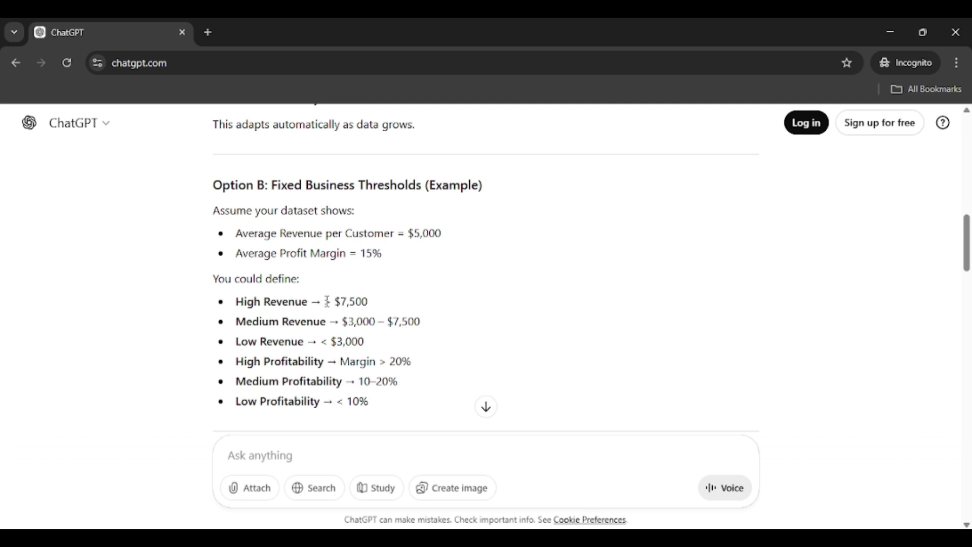
{"action": "scroll", "coordinate": [327, 301], "scroll_direction": "down", "scroll_amount": 2}
{"action": "scroll", "coordinate": [321, 218], "scroll_direction": "up", "scroll_amount": 1}
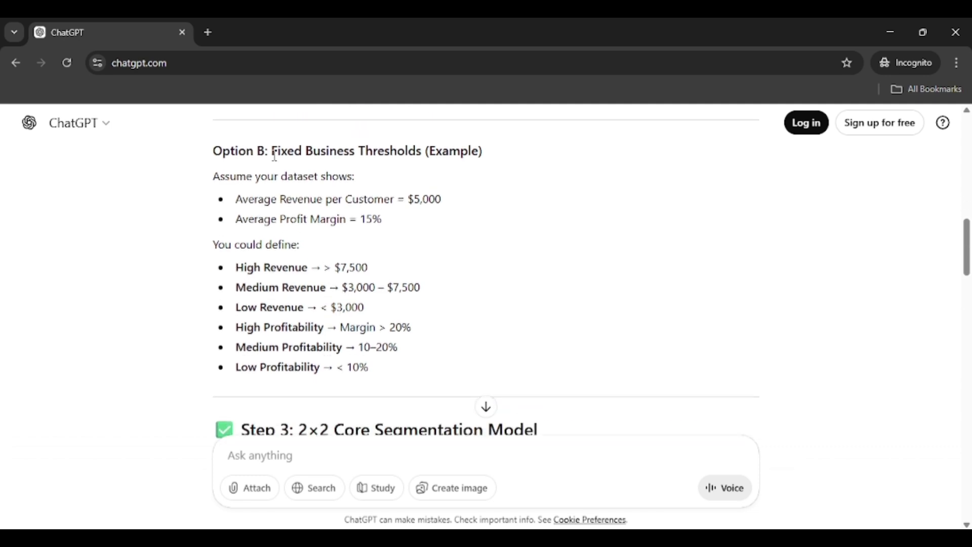
{"action": "left_click_drag", "start_coordinate": [274, 155], "coordinate": [485, 155]}
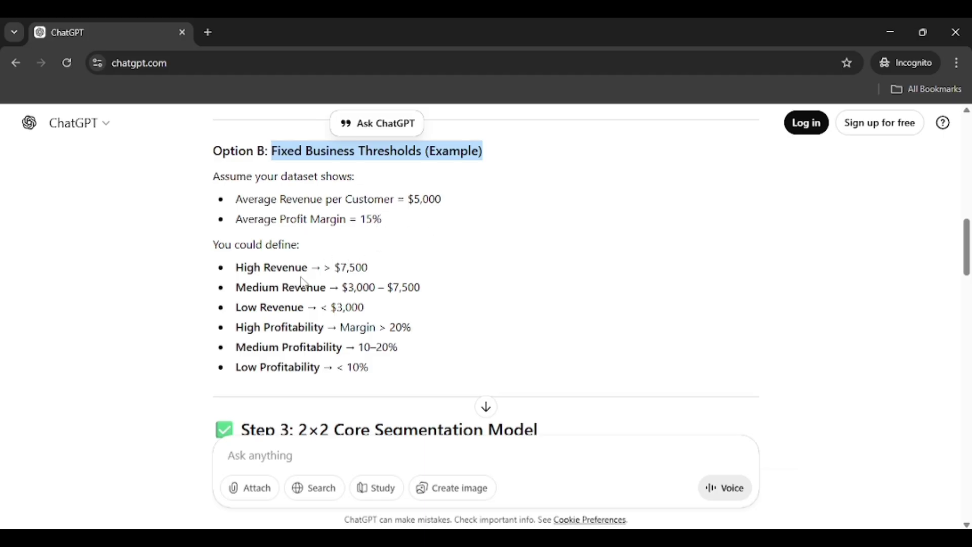
Step: Examine the reply's Step 4 advanced 5-segment model, from Platinum Customers through Dormant / Low Value
{"action": "scroll", "coordinate": [303, 282], "scroll_direction": "down", "scroll_amount": 5}
{"action": "scroll", "coordinate": [302, 282], "scroll_direction": "down", "scroll_amount": 6}
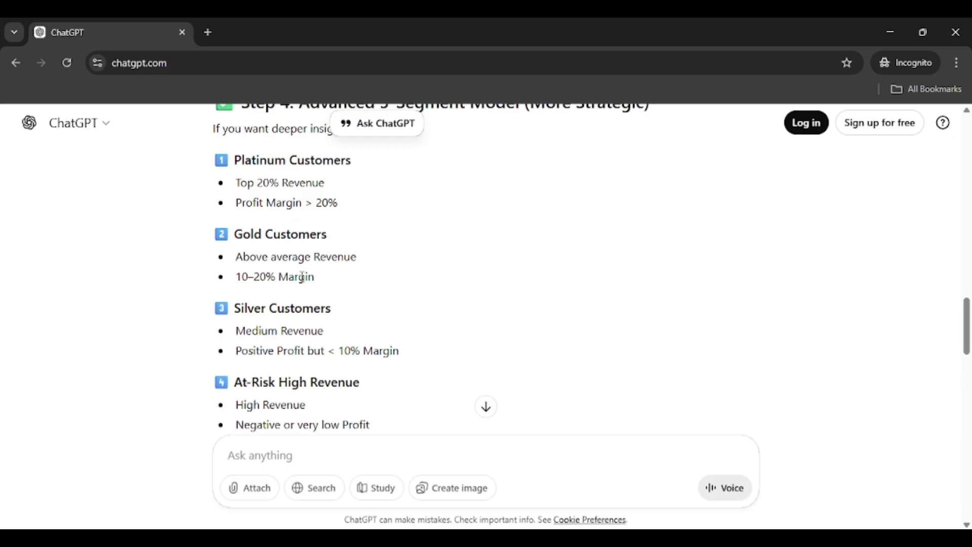
{"action": "scroll", "coordinate": [302, 277], "scroll_direction": "down", "scroll_amount": 2}
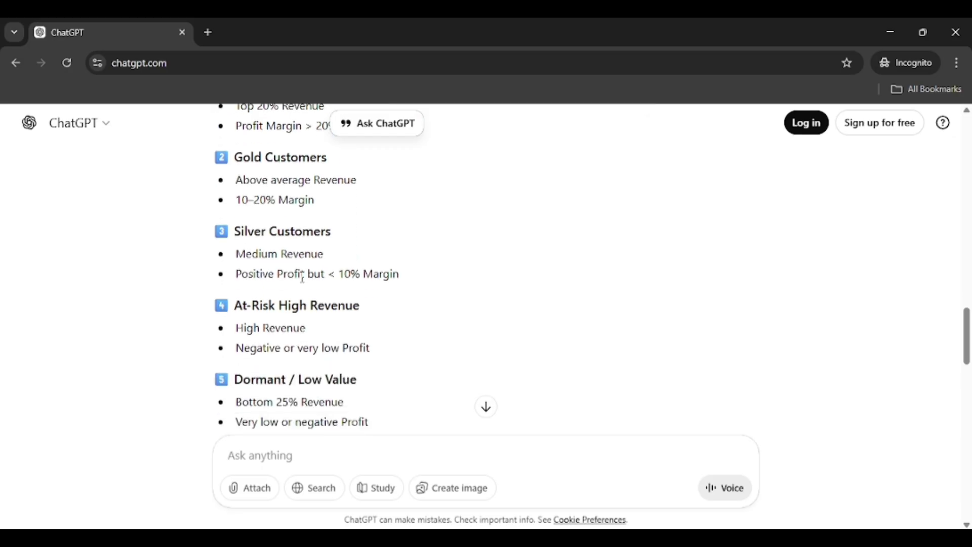
{"action": "scroll", "coordinate": [302, 278], "scroll_direction": "up", "scroll_amount": 2}
{"action": "scroll", "coordinate": [303, 277], "scroll_direction": "up", "scroll_amount": 2}
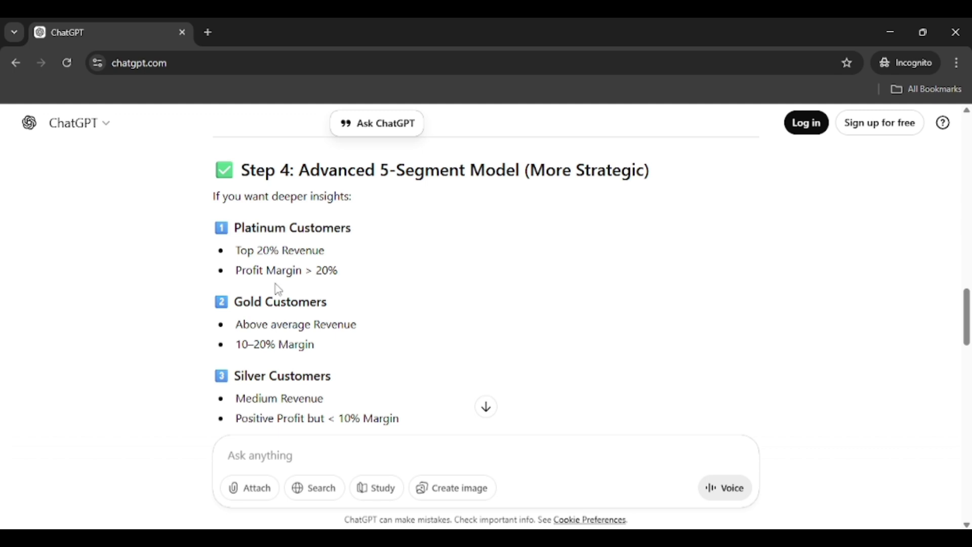
{"action": "scroll", "coordinate": [252, 269], "scroll_direction": "down", "scroll_amount": 1}
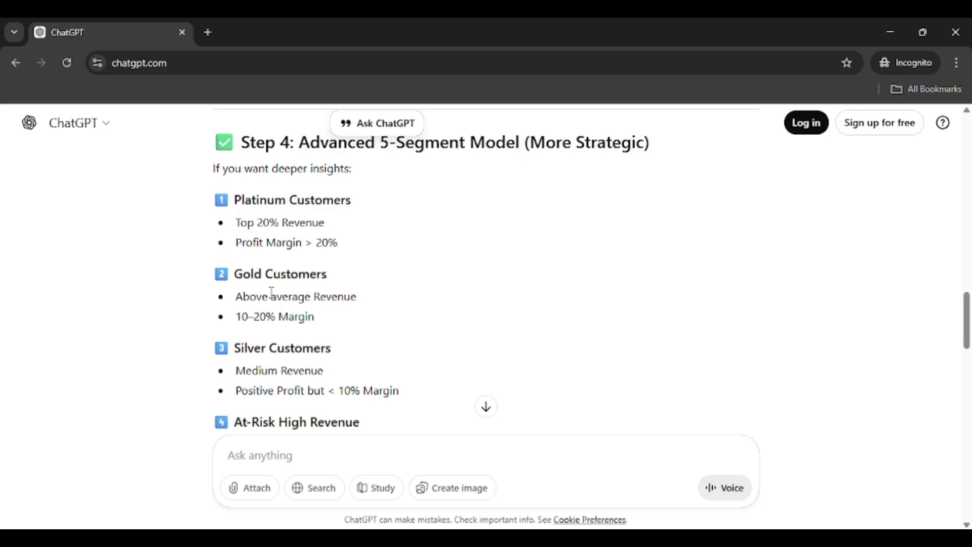
{"action": "scroll", "coordinate": [285, 345], "scroll_direction": "down", "scroll_amount": 2}
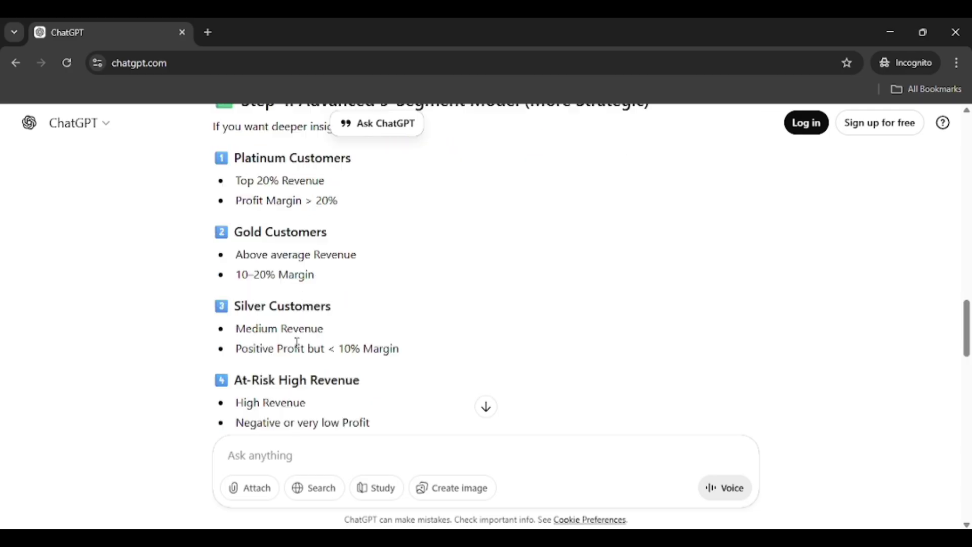
{"action": "scroll", "coordinate": [295, 354], "scroll_direction": "down", "scroll_amount": 2}
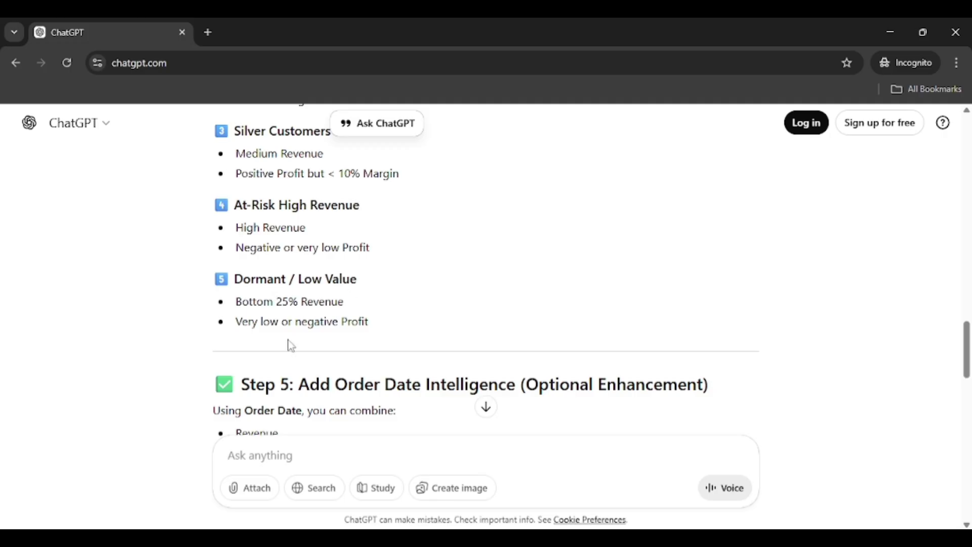
Step: Review the rest of the reply: Order Date intelligence, example SQL logic, recommended practical thresholds and closing suggestions
{"action": "scroll", "coordinate": [287, 342], "scroll_direction": "down", "scroll_amount": 5}
{"action": "scroll", "coordinate": [291, 346], "scroll_direction": "down", "scroll_amount": 2}
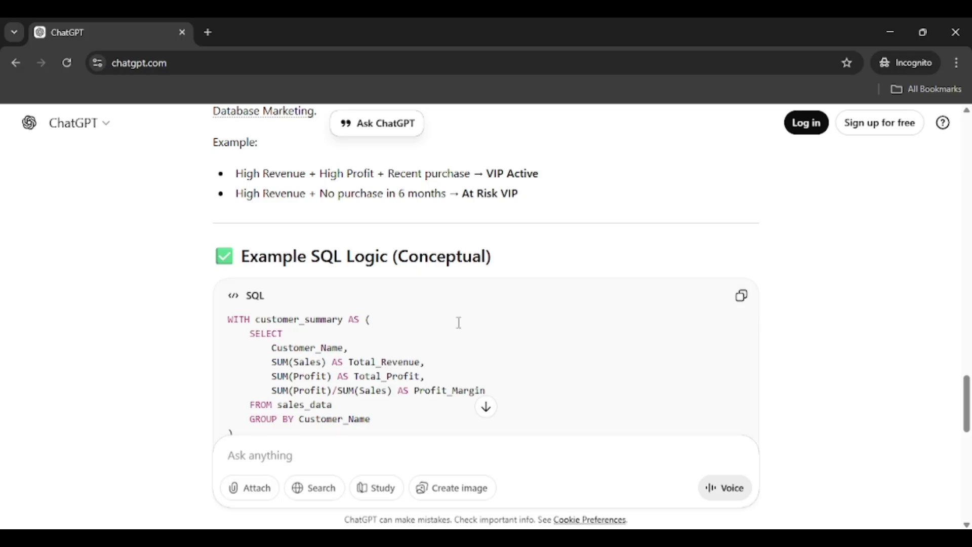
{"action": "scroll", "coordinate": [459, 323], "scroll_direction": "down", "scroll_amount": 7}
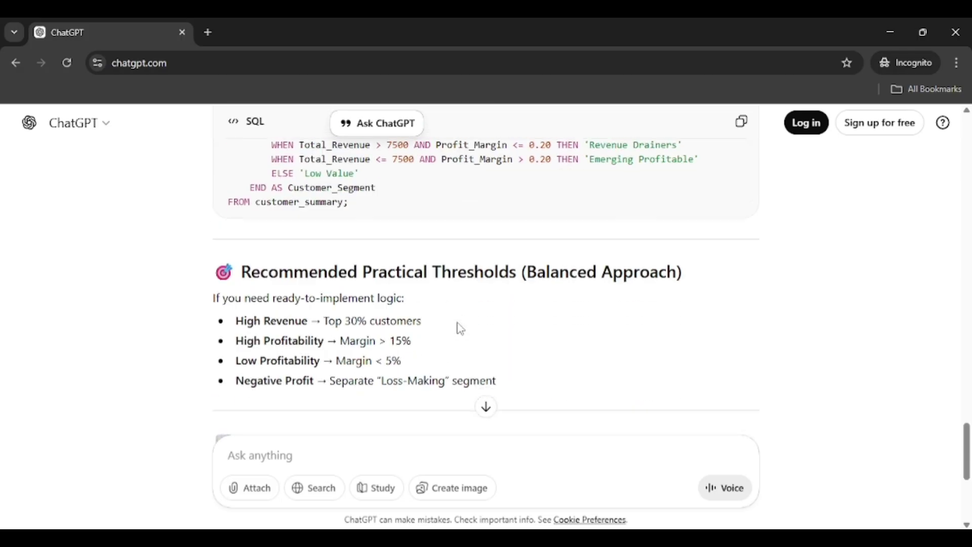
{"action": "scroll", "coordinate": [461, 328], "scroll_direction": "down", "scroll_amount": 5}
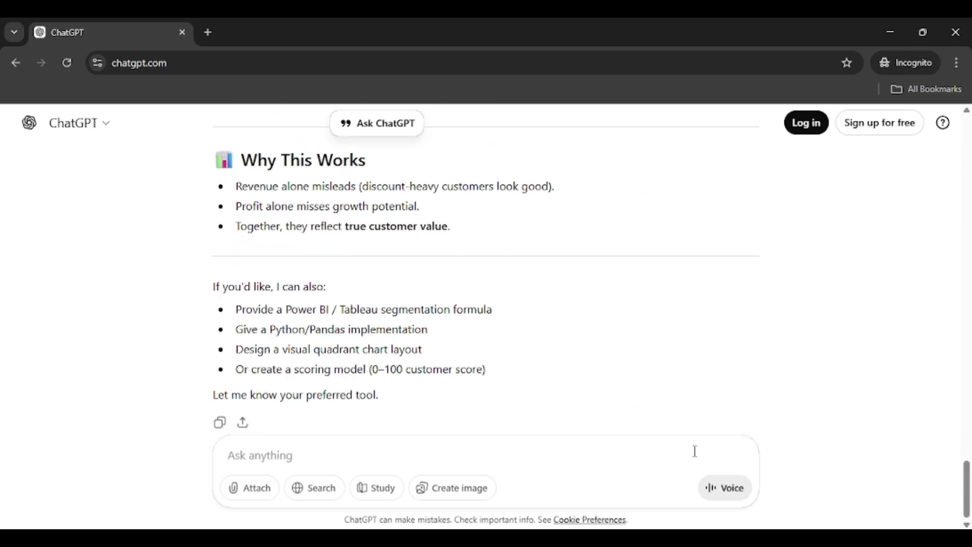
Step: Switch to Prompts.txt in Notepad++ and highlight the business strategies prompt, from "Suggest business strategies for:" to "Loss-making customers"
{"action": "key", "text": "alt+Tab"}
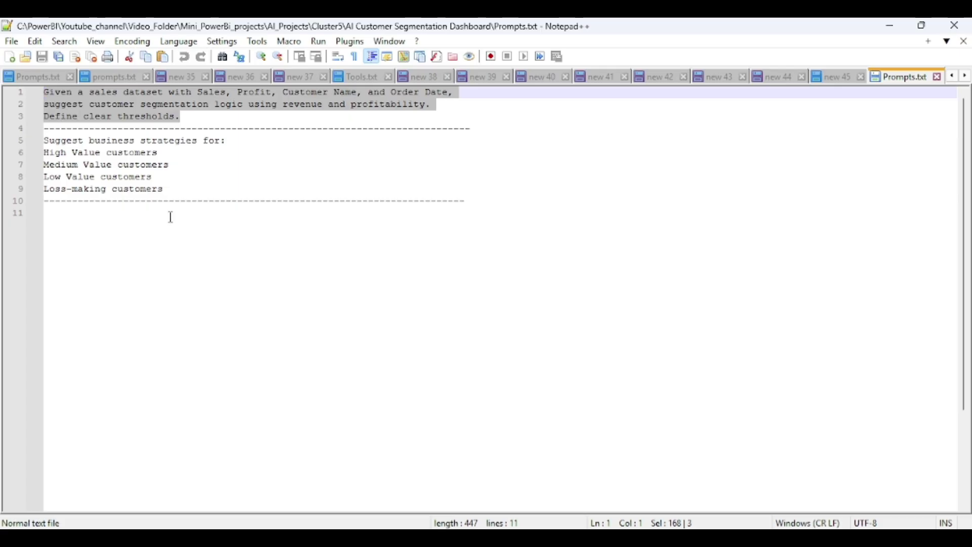
{"action": "left_click_drag", "start_coordinate": [180, 193], "coordinate": [43, 142]}
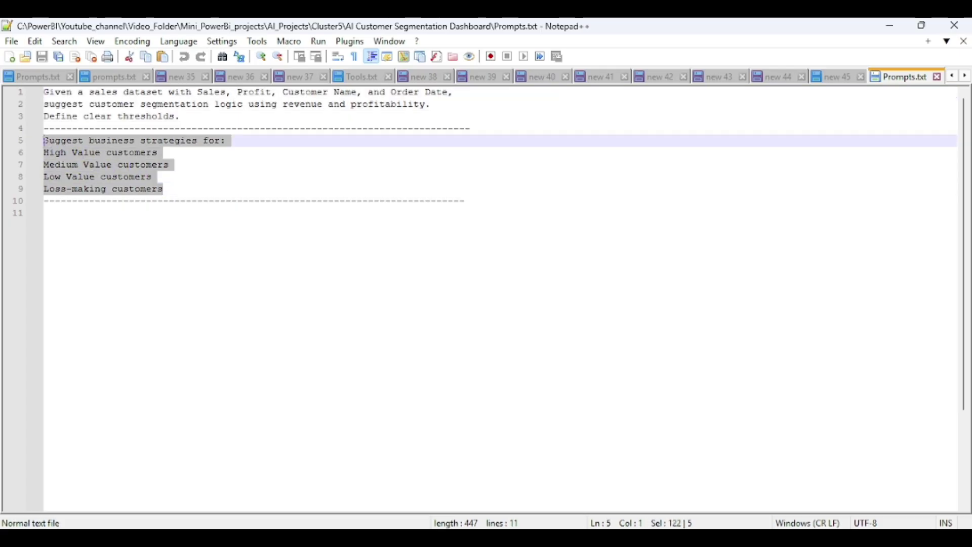
{"action": "left_click", "coordinate": [45, 143]}
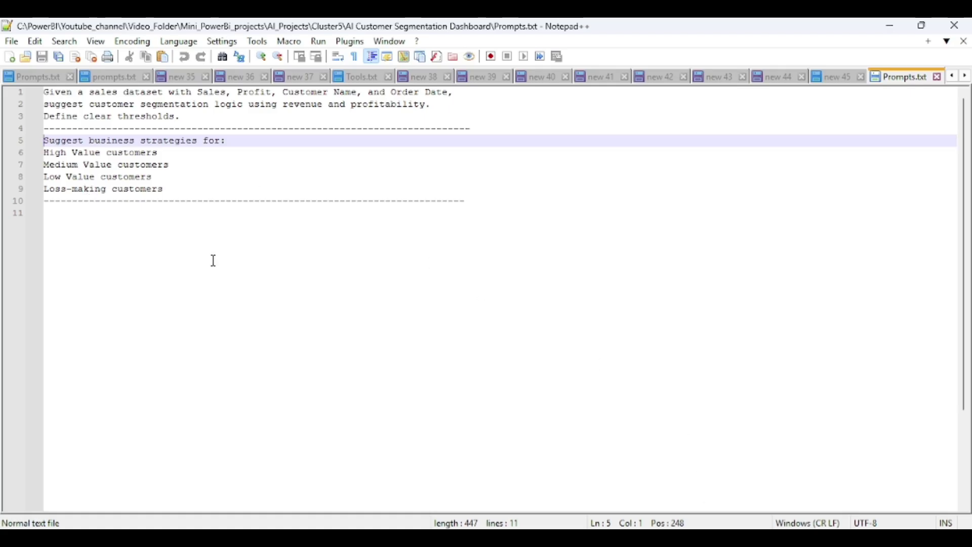
{"action": "left_click_drag", "start_coordinate": [174, 190], "coordinate": [44, 141]}
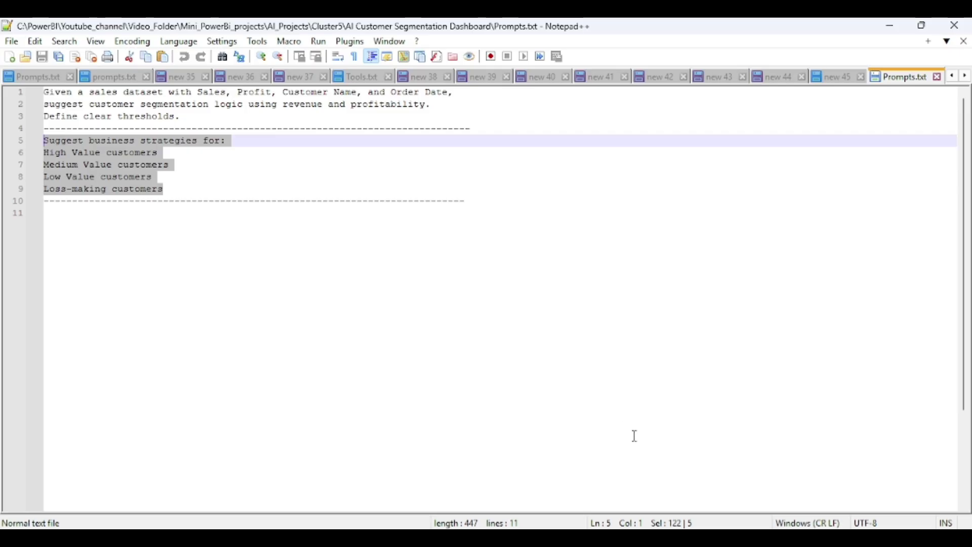
Step: Switch to the AI Customer Segmentation Dashboard report in Power BI, review the dataset table's fields, and collapse the table again
{"action": "left_click", "coordinate": [567, 537]}
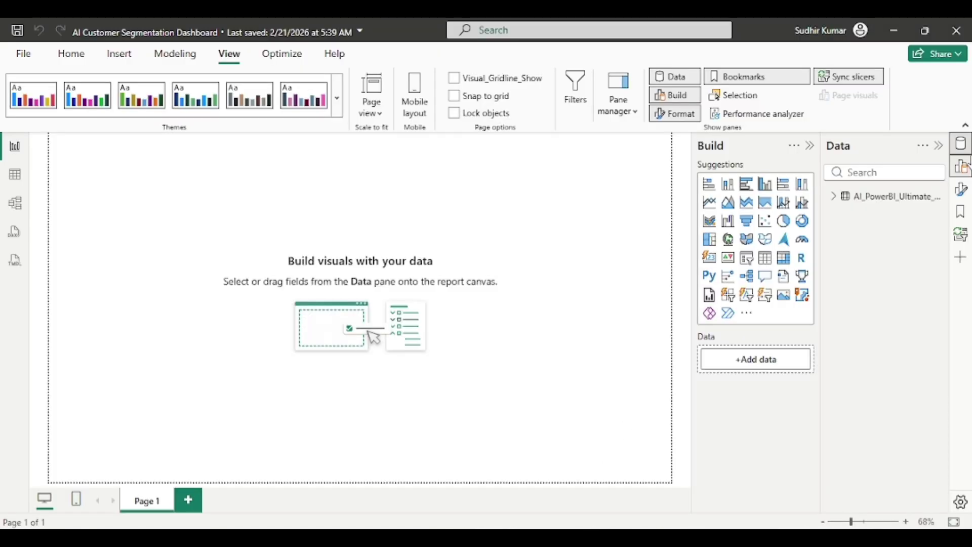
{"action": "left_click", "coordinate": [881, 208]}
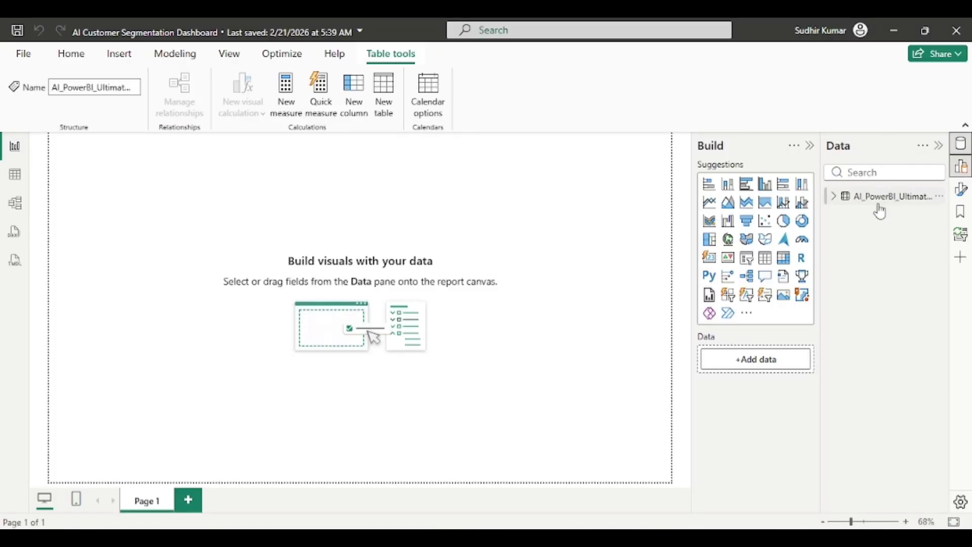
{"action": "left_click", "coordinate": [835, 203]}
{"action": "scroll", "coordinate": [867, 340], "scroll_direction": "down", "scroll_amount": 2}
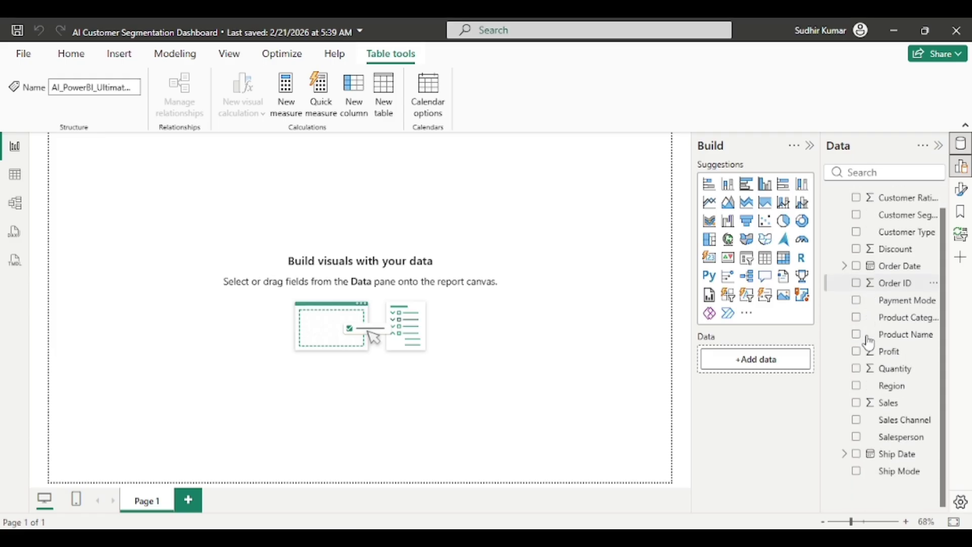
{"action": "scroll", "coordinate": [867, 341], "scroll_direction": "up", "scroll_amount": 2}
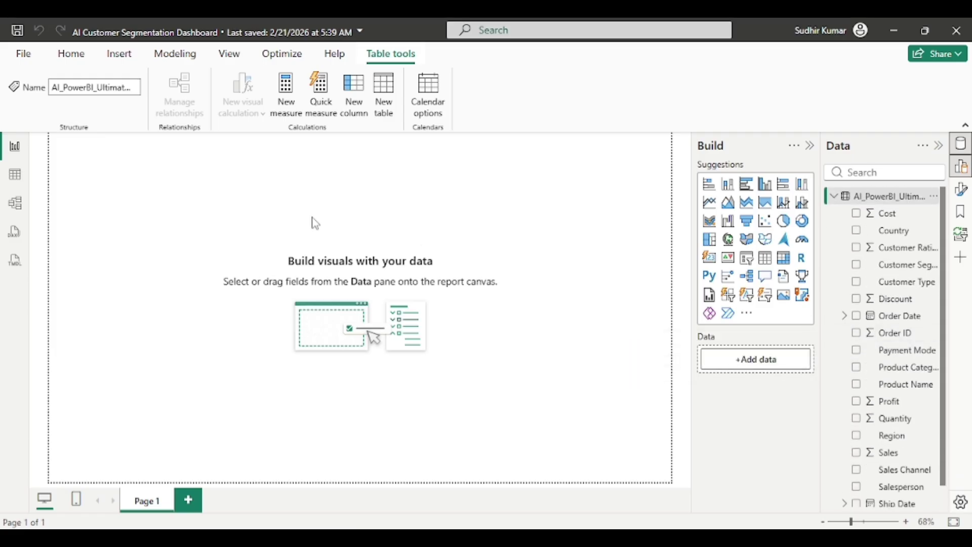
{"action": "left_click", "coordinate": [226, 199]}
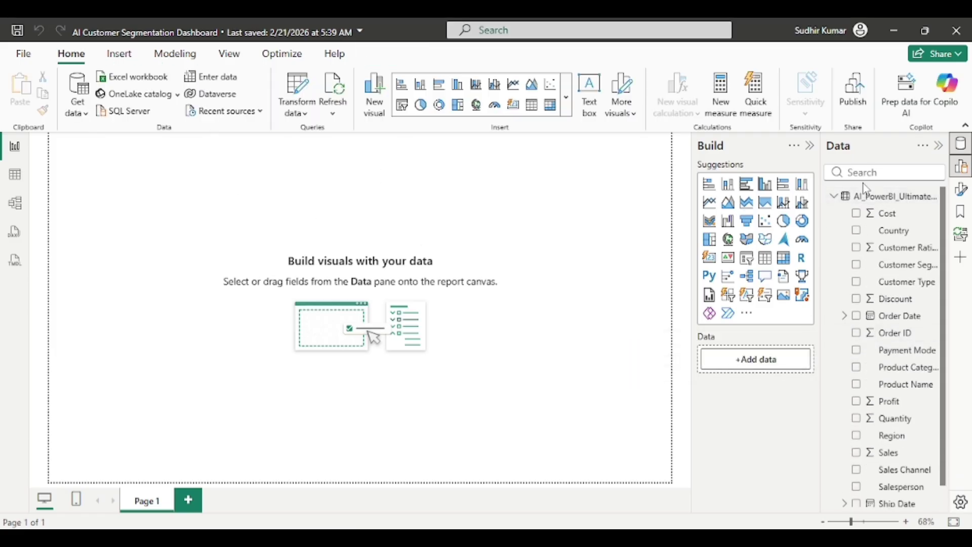
{"action": "left_click", "coordinate": [834, 198]}
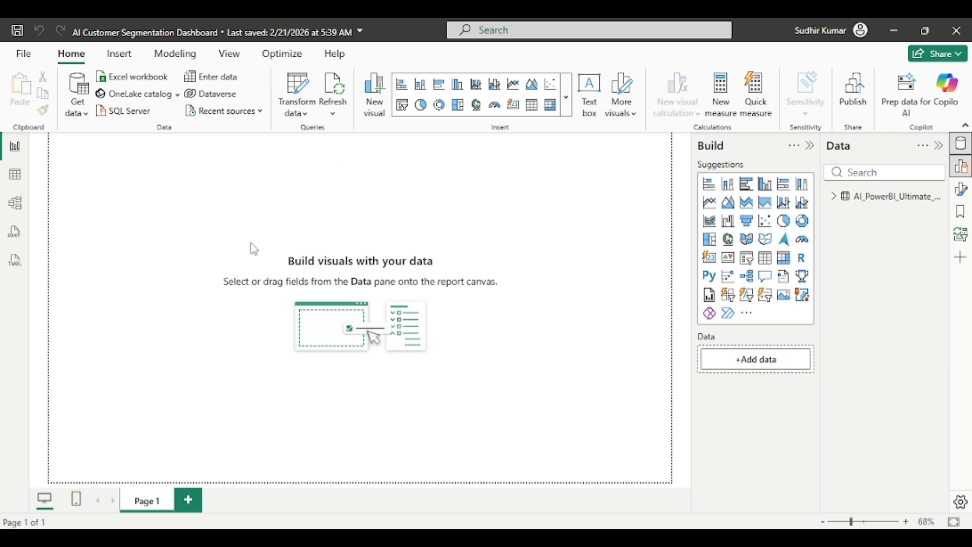
Step: Start a new calculated table named Datetable with the CALENDAR function in its formula
{"action": "left_click", "coordinate": [177, 55]}
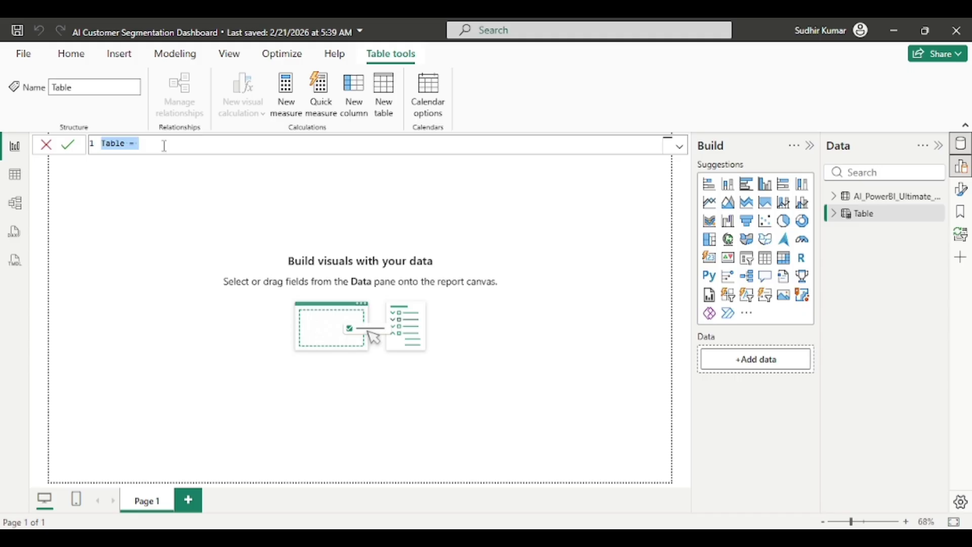
{"action": "type", "text": "Datetable="}
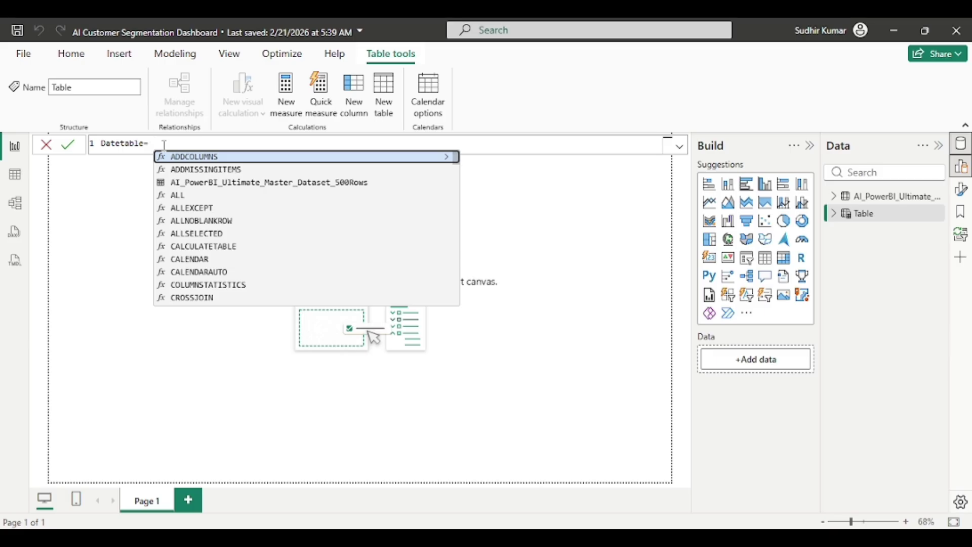
{"action": "type", "text": " cal"}
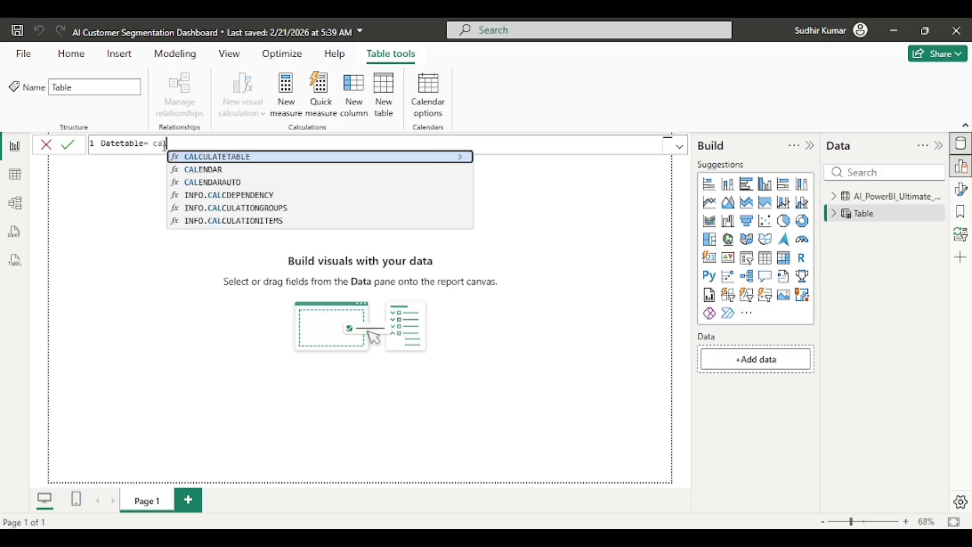
{"action": "key", "text": "Down"}
{"action": "key", "text": "Tab"}
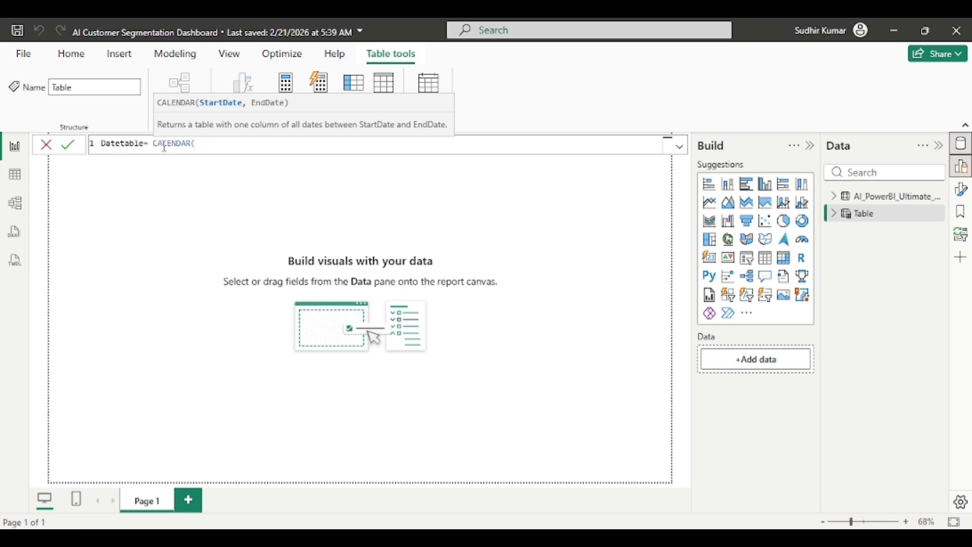
Step: Set CALENDAR's start date argument to MIN(AI_PowerBI_Ultimate_Master_Dataset_500Rows[Order Date]), ending it with a comma for the end date
{"action": "type", "text": "min"}
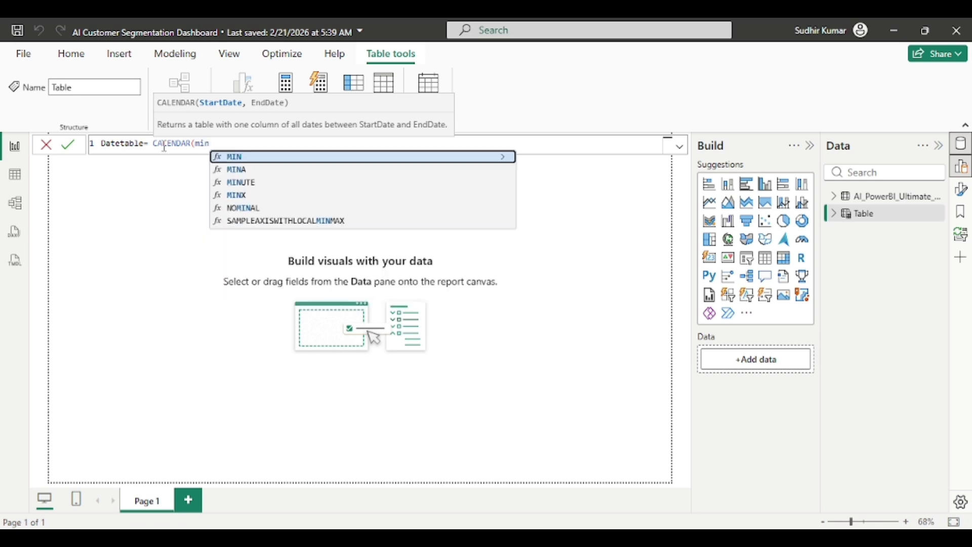
{"action": "key", "text": "Tab"}
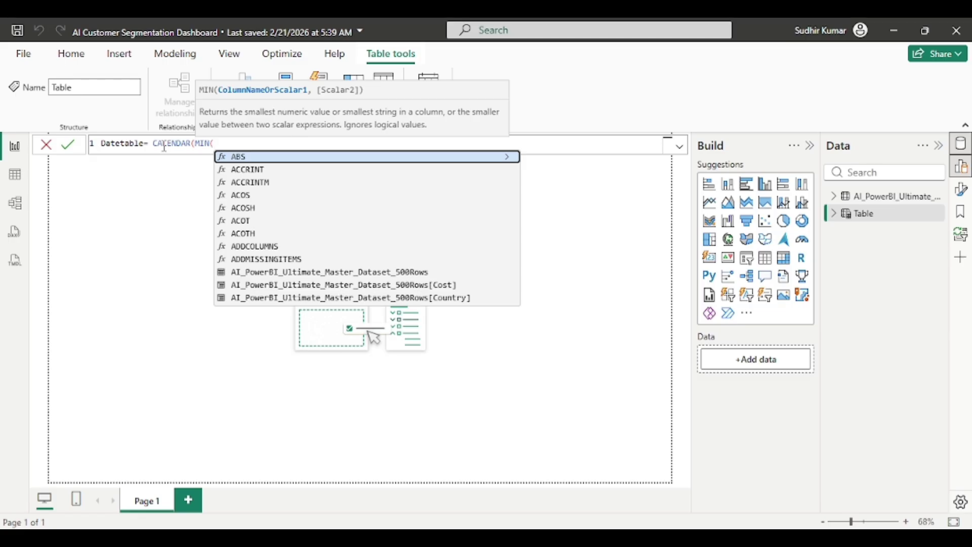
{"action": "key", "text": "Down"}
{"action": "key", "text": "Down"}
{"action": "key", "text": "Down"}
{"action": "key", "text": "Down"}
{"action": "key", "text": "Down"}
{"action": "key", "text": "Down"}
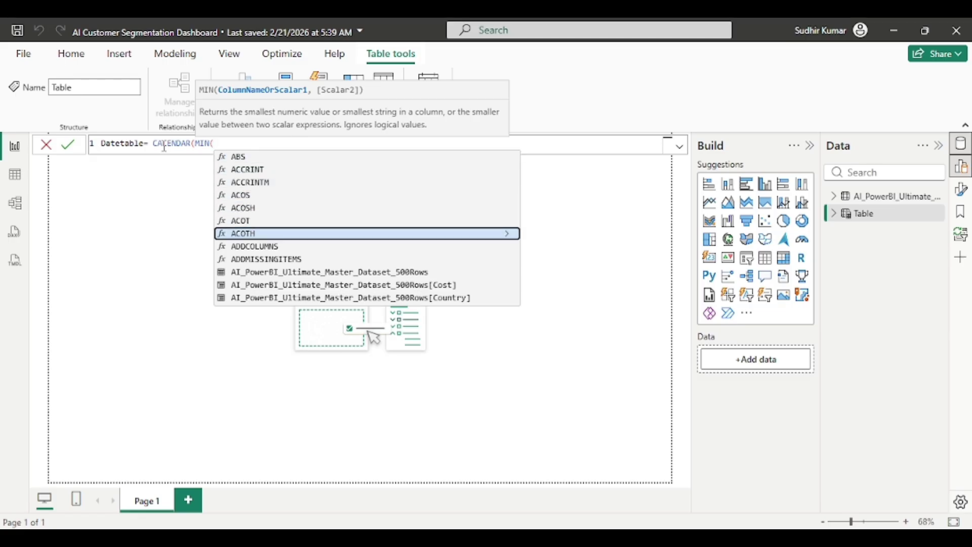
{"action": "key", "text": "Down"}
{"action": "key", "text": "Down"}
{"action": "key", "text": "Down"}
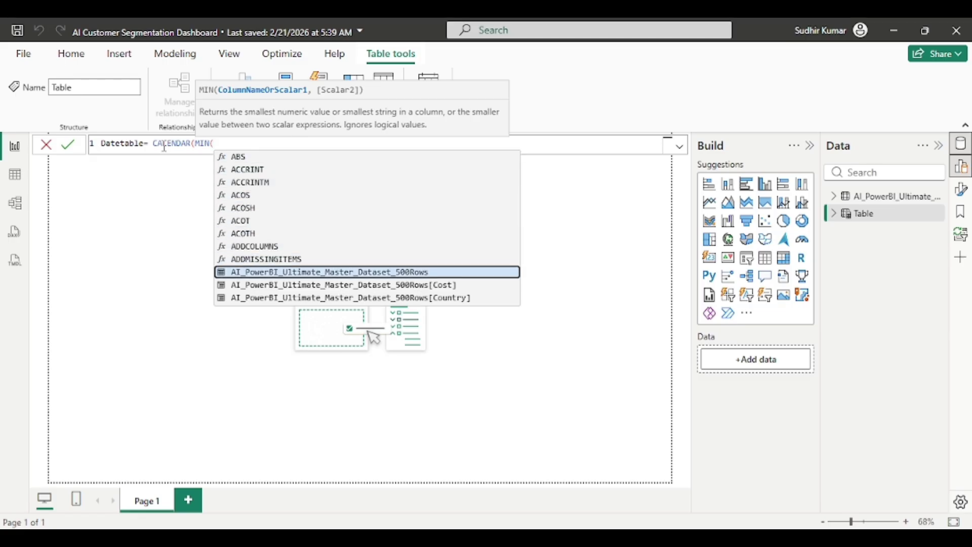
{"action": "key", "text": "Tab"}
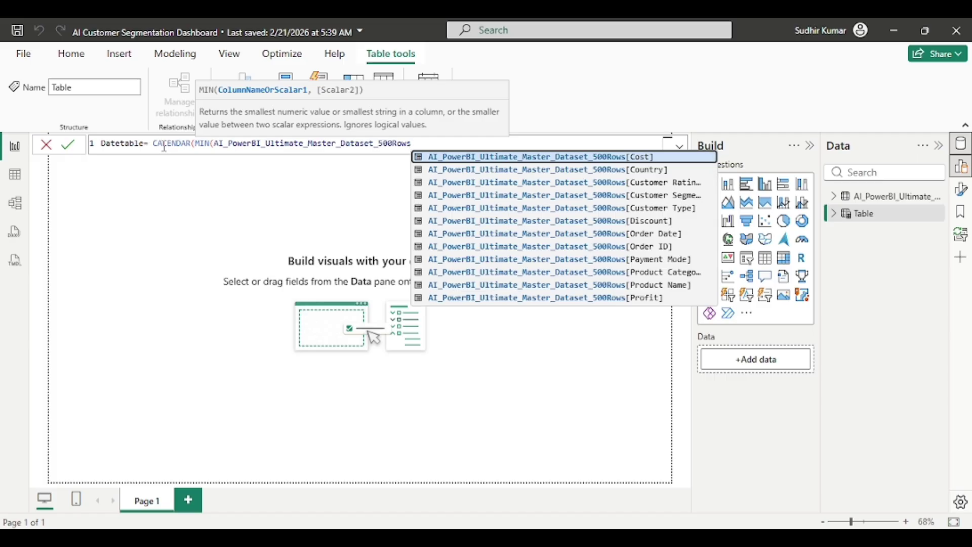
{"action": "key", "text": "Down"}
{"action": "key", "text": "Down"}
{"action": "key", "text": "Down"}
{"action": "key", "text": "Down"}
{"action": "key", "text": "Down"}
{"action": "key", "text": "Down"}
{"action": "key", "text": "Tab"}
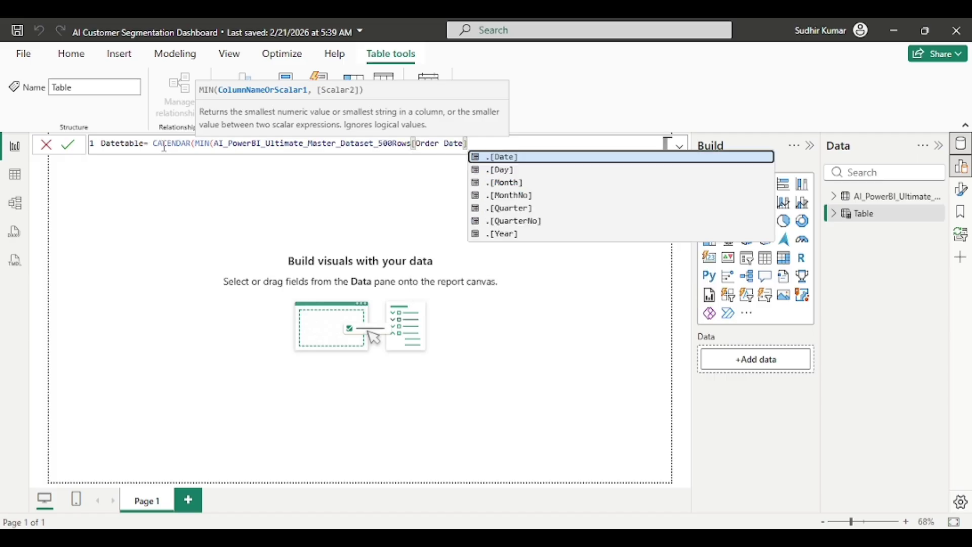
{"action": "key", "text": "Escape"}
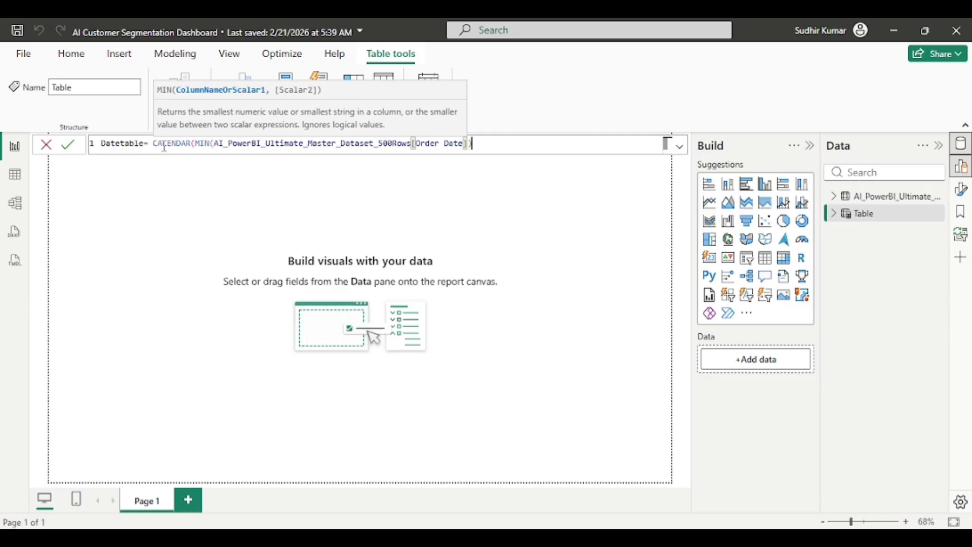
{"action": "type", "text": "),"}
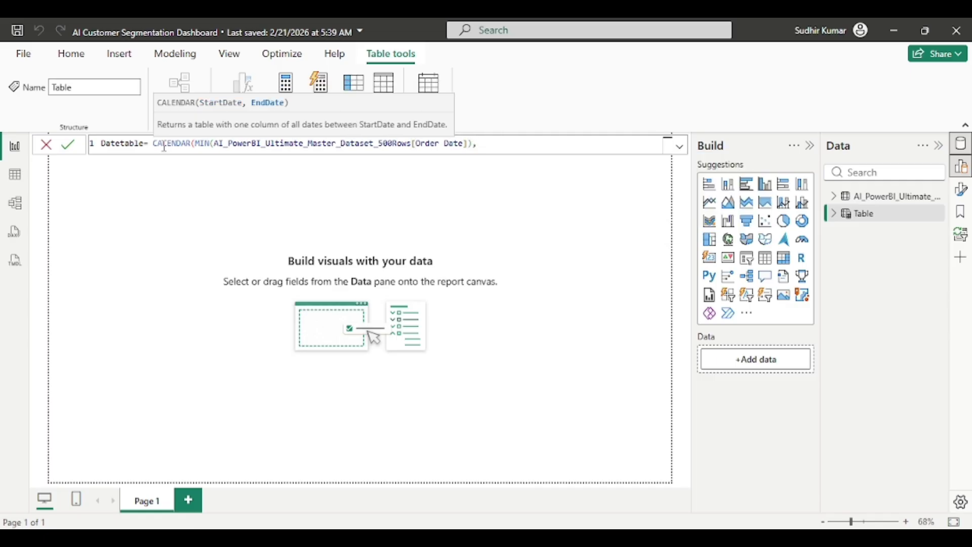
Step: Set CALENDAR's end date argument to MAX(AI_PowerBI_Ultimate_Master_Dataset_500Rows[Order Date]), close the formula and commit the calculated table
{"action": "type", "text": "max"}
{"action": "key", "text": "Tab"}
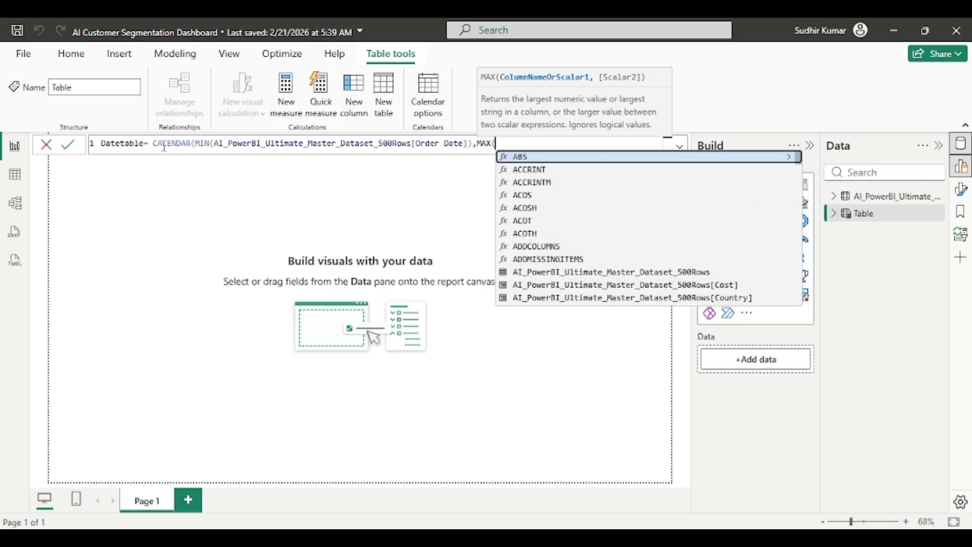
{"action": "key", "text": "Down"}
{"action": "key", "text": "Down"}
{"action": "key", "text": "Down"}
{"action": "key", "text": "Down"}
{"action": "key", "text": "Down"}
{"action": "key", "text": "Down"}
{"action": "key", "text": "Down"}
{"action": "key", "text": "Down"}
{"action": "key", "text": "Down"}
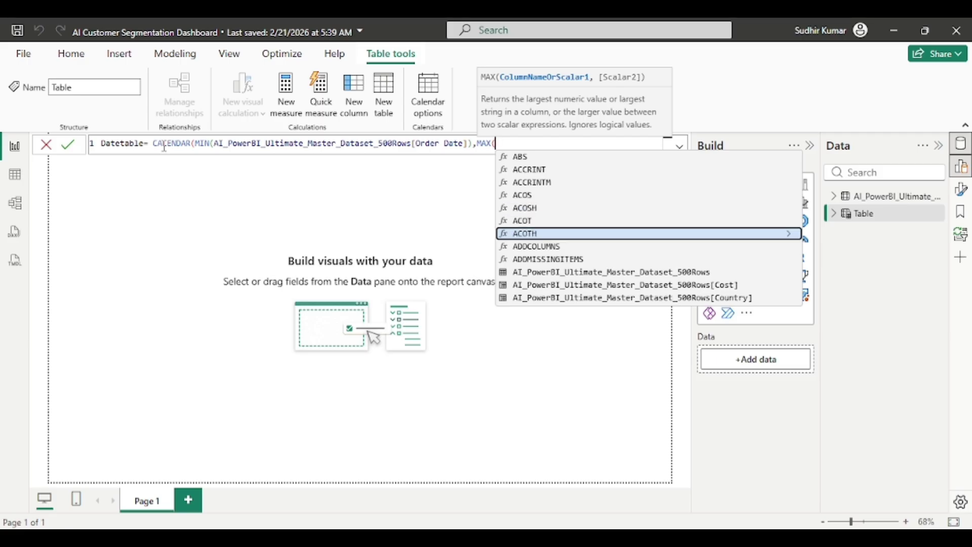
{"action": "key", "text": "Tab"}
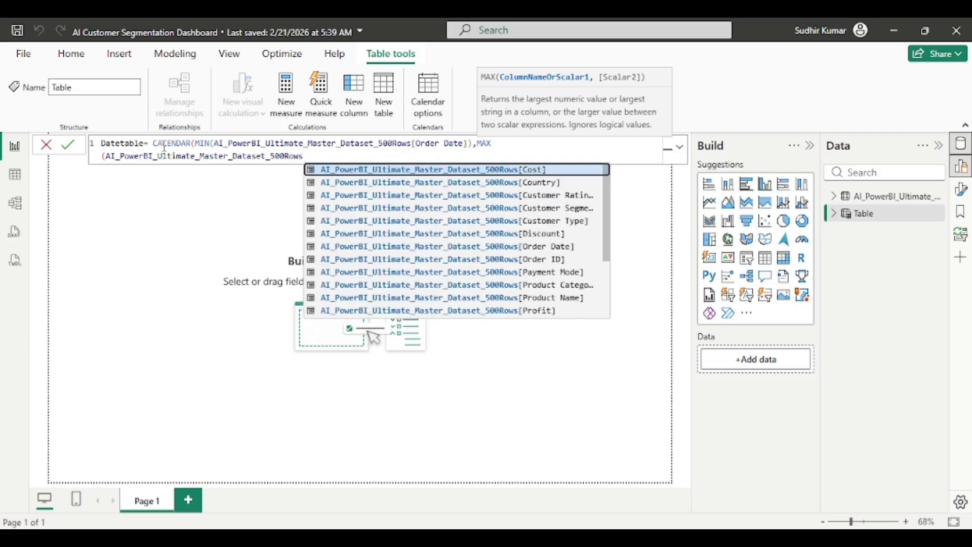
{"action": "key", "text": "Down"}
{"action": "key", "text": "Down"}
{"action": "key", "text": "Down"}
{"action": "key", "text": "Down"}
{"action": "key", "text": "Down"}
{"action": "key", "text": "Down"}
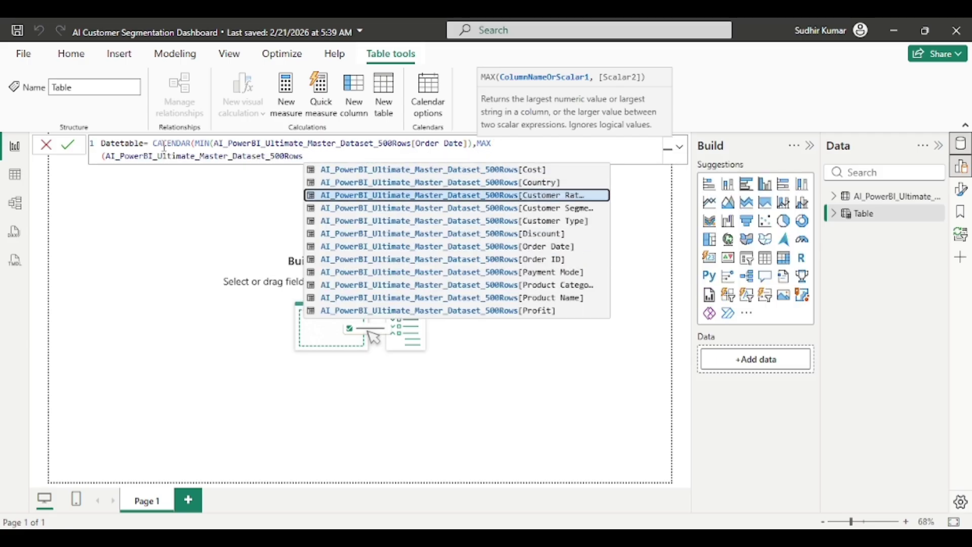
{"action": "key", "text": "Tab"}
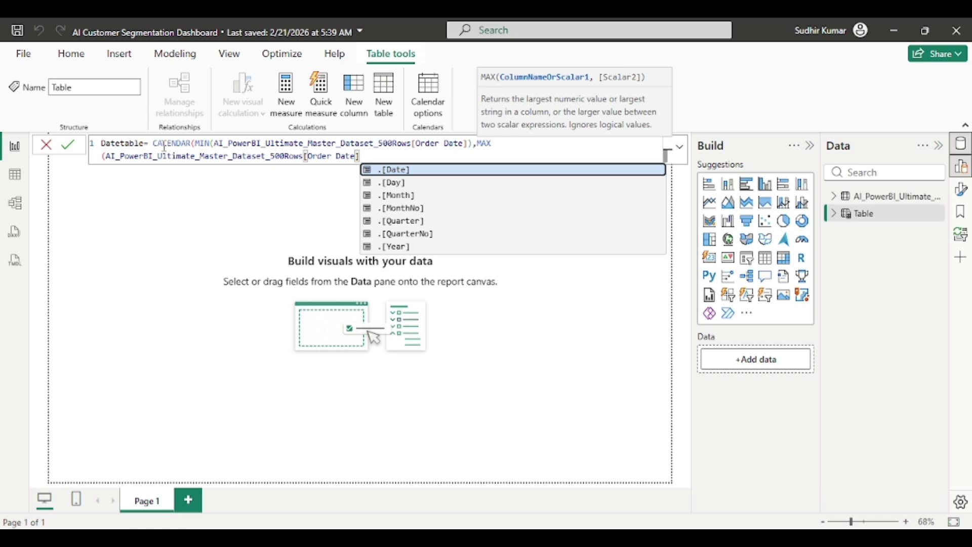
{"action": "type", "text": ")"}
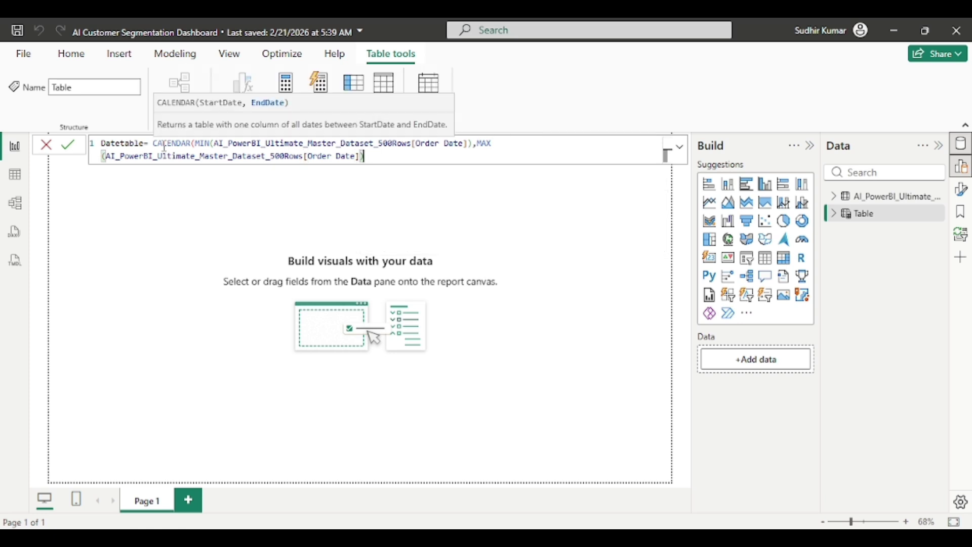
{"action": "type", "text": ")"}
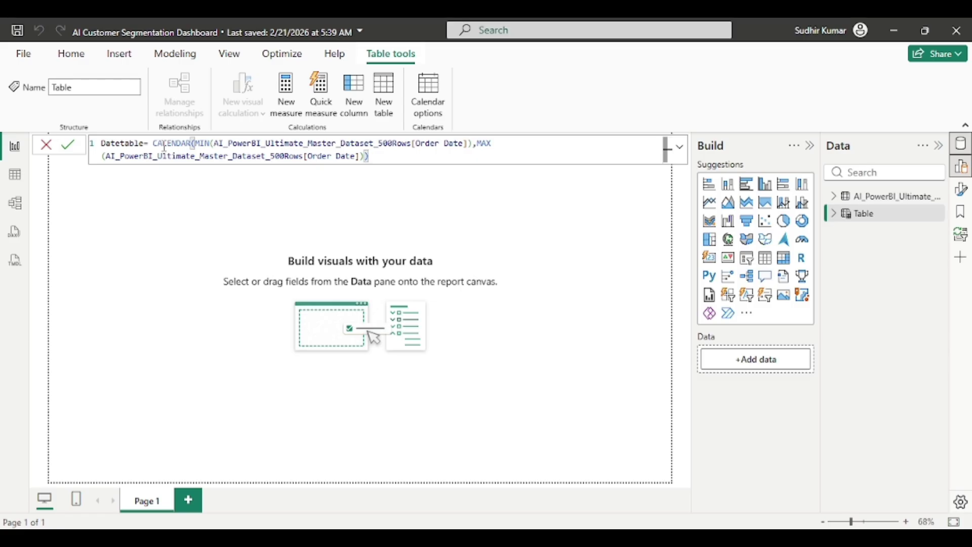
{"action": "key", "text": "Return"}
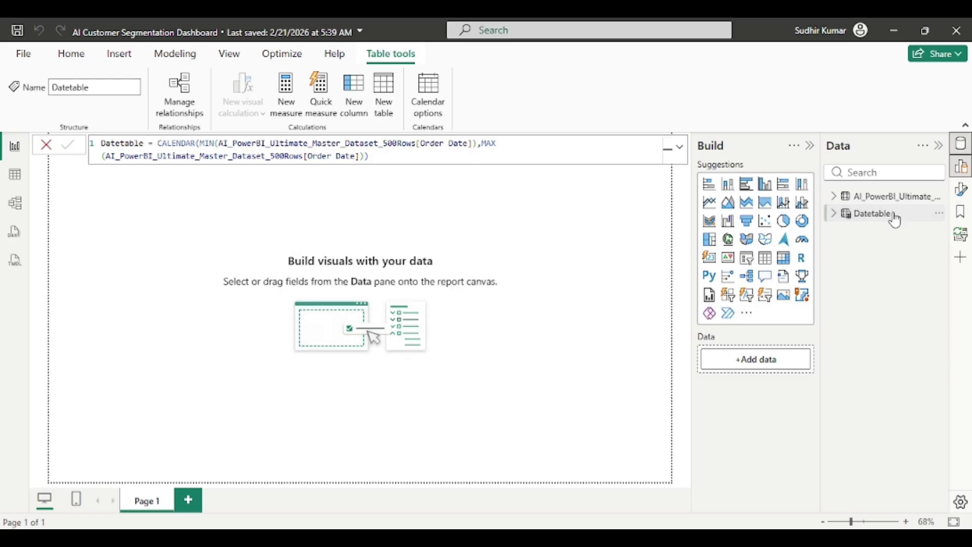
Step: Rename the calculated table to DateTable, with a capital T, in its formula and commit the change
{"action": "mouse_move", "coordinate": [887, 221]}
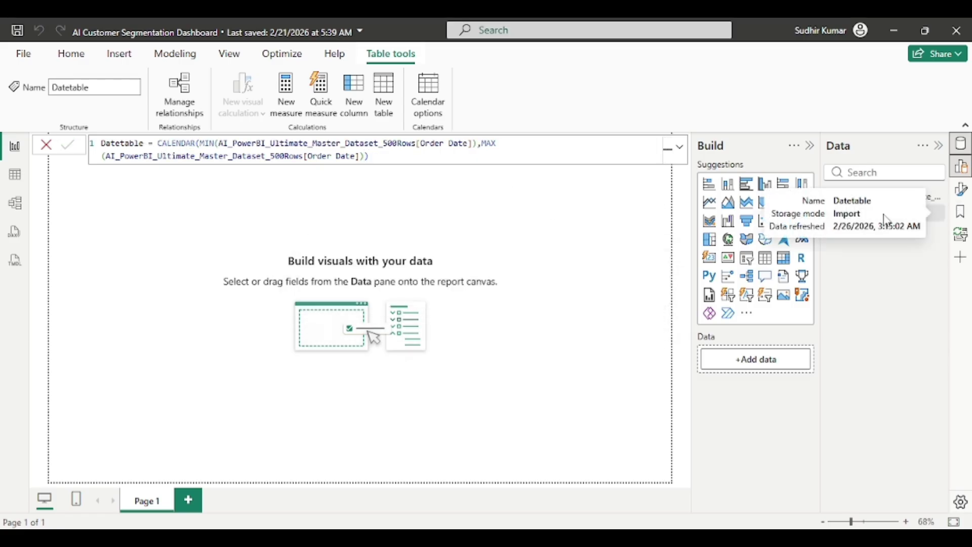
{"action": "double_click", "coordinate": [124, 145]}
{"action": "key", "text": "BackSpace"}
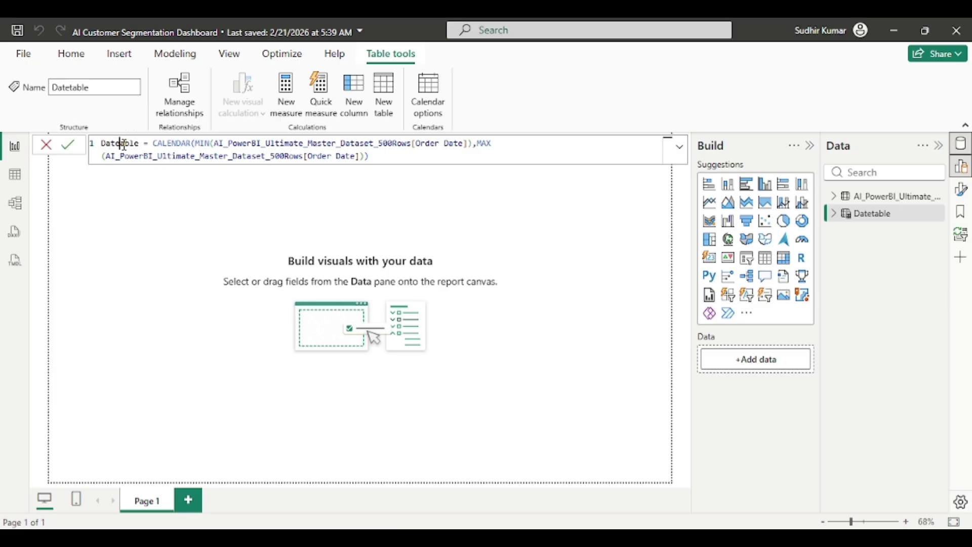
{"action": "type", "text": "T"}
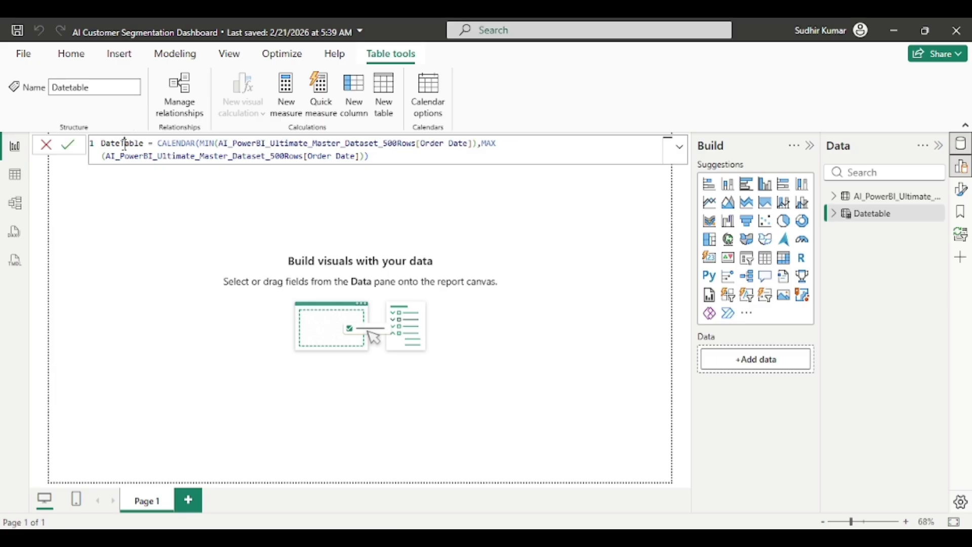
{"action": "key", "text": "Return"}
{"action": "left_click", "coordinate": [424, 226]}
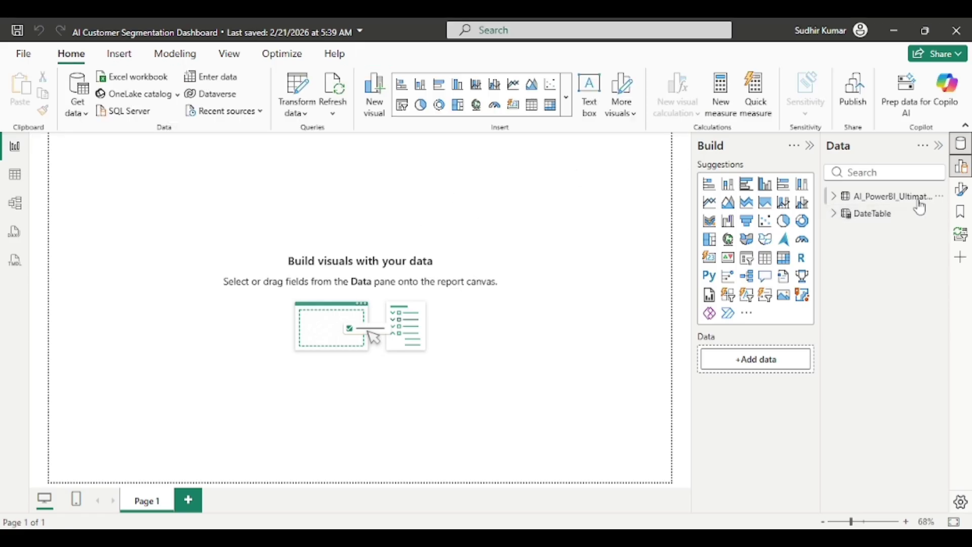
Step: In the model view, create an active many-to-one relationship from the dataset's Order Date to DateTable's Date, then return to the report view
{"action": "left_click", "coordinate": [16, 214]}
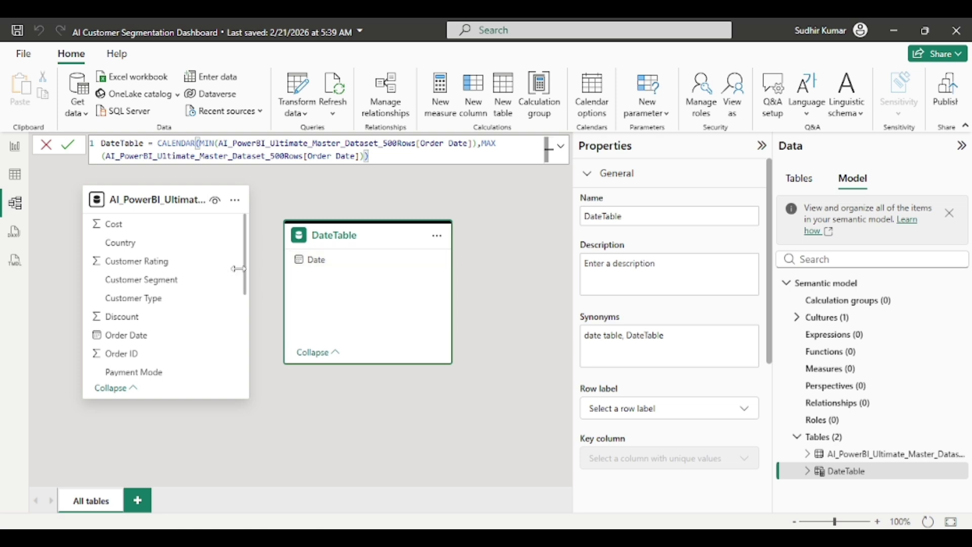
{"action": "mouse_move", "coordinate": [312, 269]}
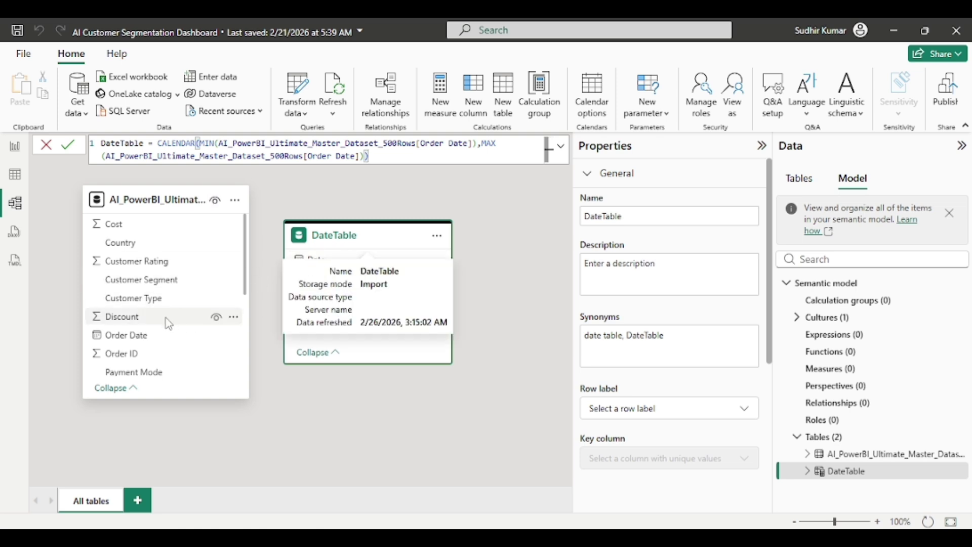
{"action": "left_click", "coordinate": [129, 338]}
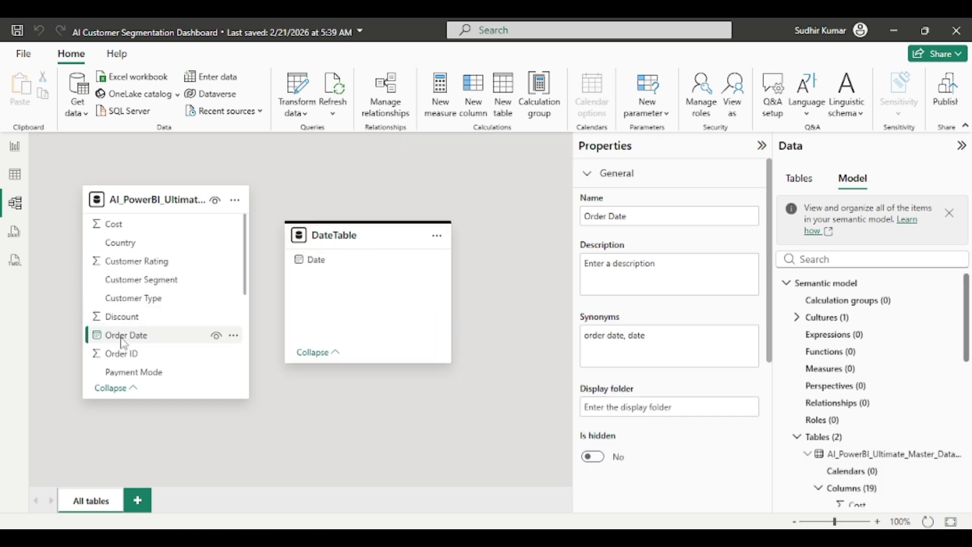
{"action": "left_click_drag", "start_coordinate": [129, 345], "coordinate": [344, 268]}
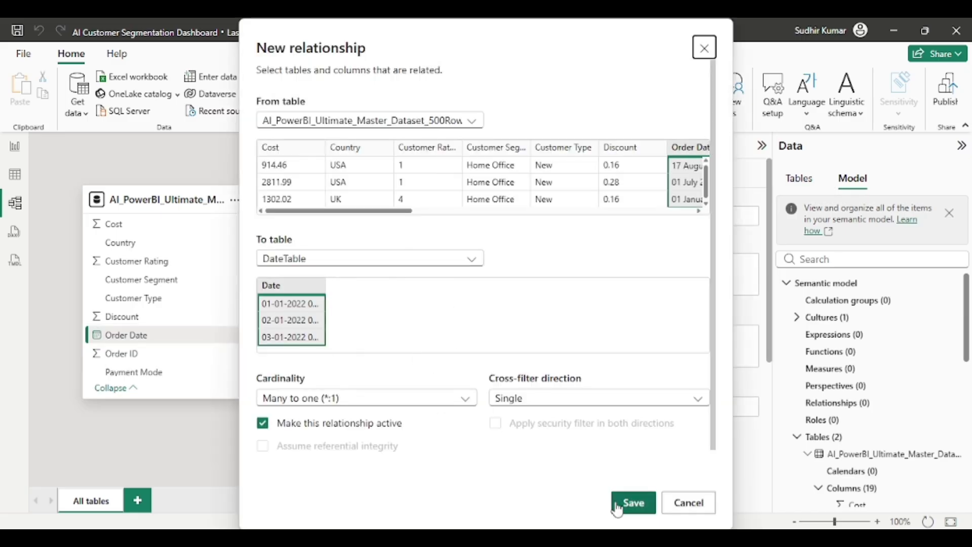
{"action": "left_click", "coordinate": [633, 502]}
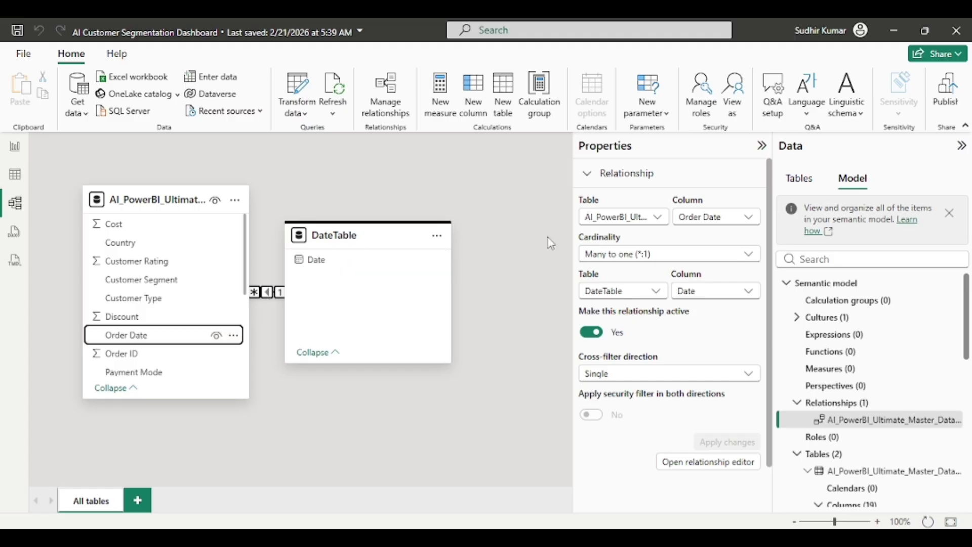
{"action": "left_click", "coordinate": [15, 147]}
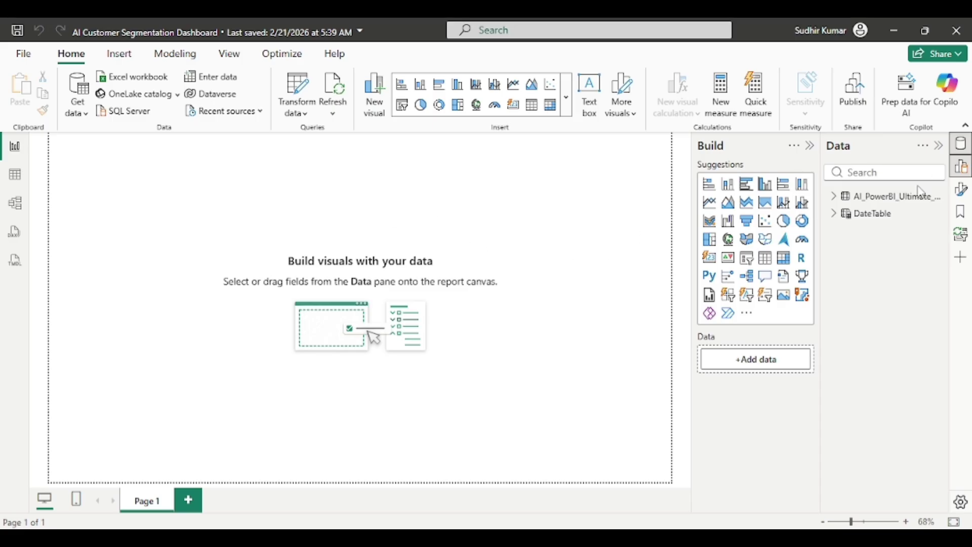
Step: Switch to ChatGPT and review its segmentation answer: the customer-level metrics in Step 1, the Step 2 thresholds and the 2×2 core segmentation model
{"action": "mouse_move", "coordinate": [691, 527]}
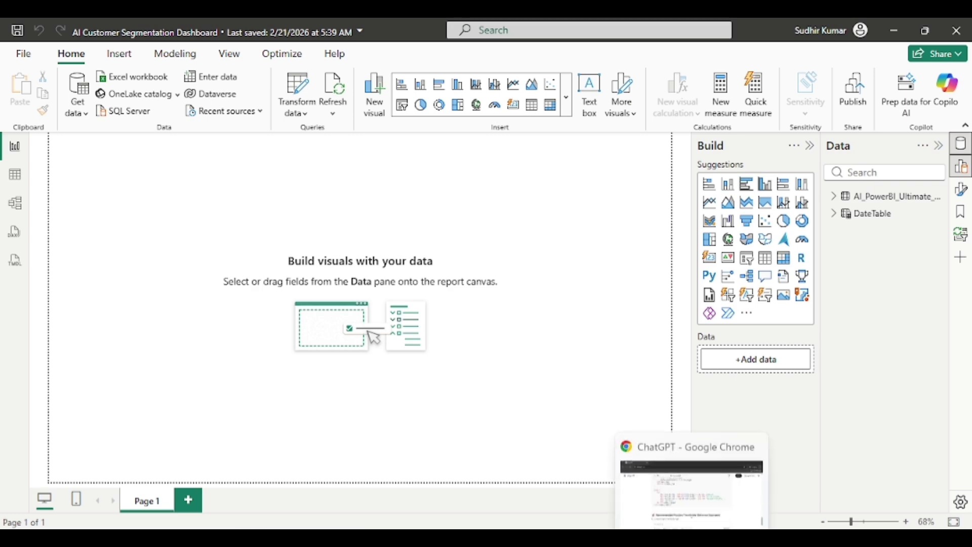
{"action": "left_click", "coordinate": [683, 481]}
{"action": "scroll", "coordinate": [401, 327], "scroll_direction": "up", "scroll_amount": 10}
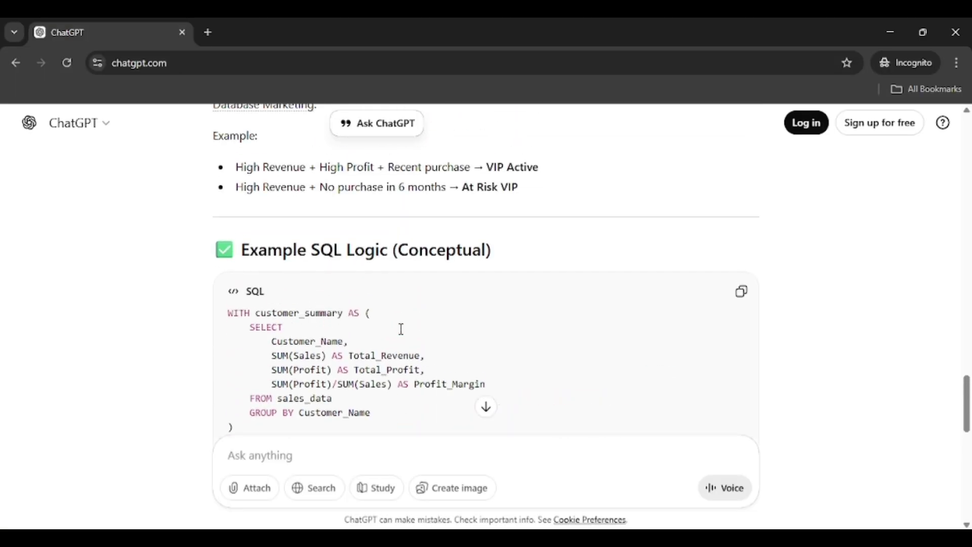
{"action": "scroll", "coordinate": [403, 334], "scroll_direction": "up", "scroll_amount": 15}
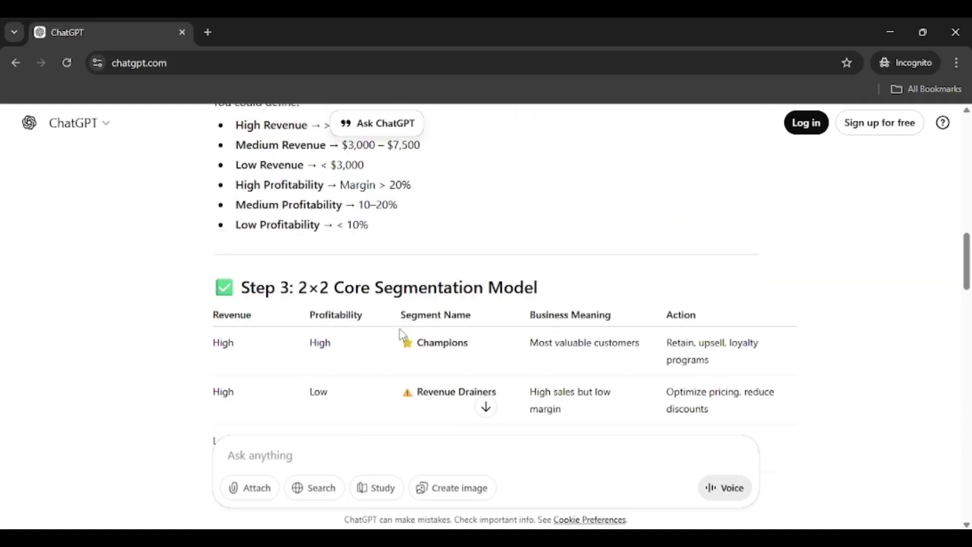
{"action": "scroll", "coordinate": [402, 334], "scroll_direction": "up", "scroll_amount": 10}
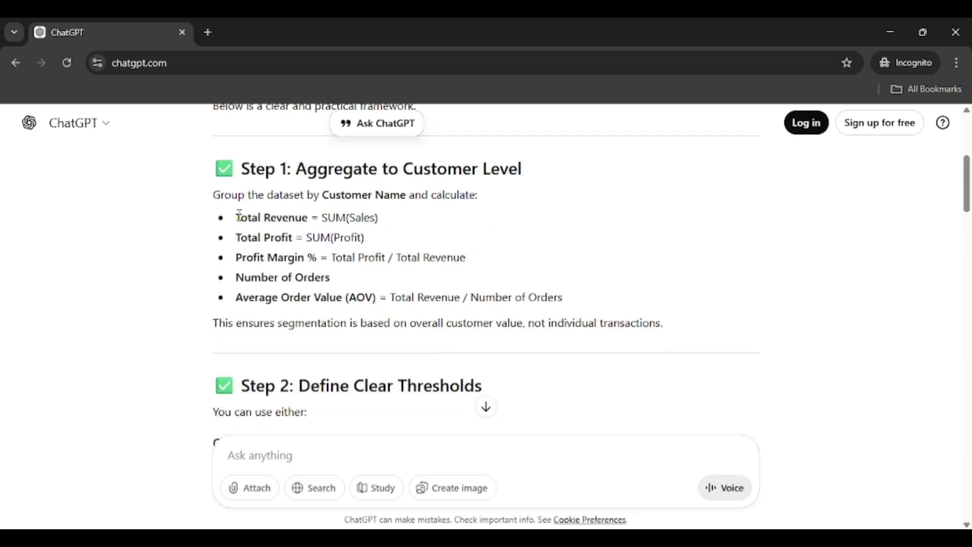
{"action": "left_click_drag", "start_coordinate": [240, 215], "coordinate": [296, 219]}
{"action": "left_click", "coordinate": [274, 232]}
{"action": "left_click", "coordinate": [251, 221]}
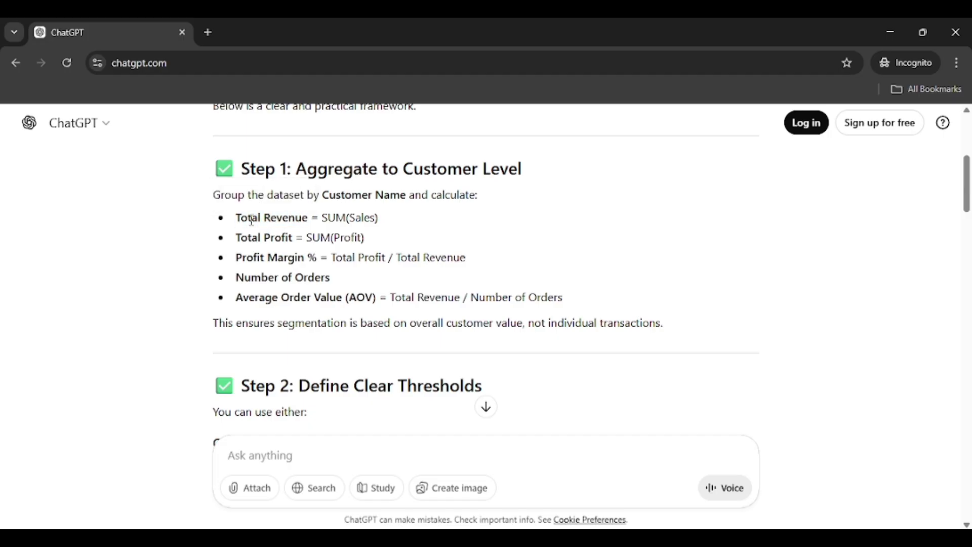
{"action": "left_click_drag", "start_coordinate": [237, 238], "coordinate": [291, 237]}
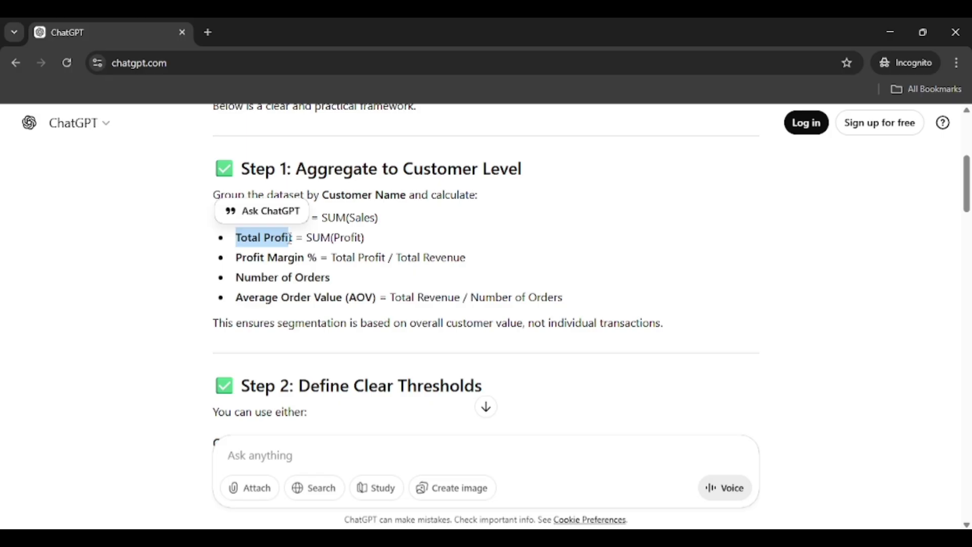
{"action": "left_click", "coordinate": [259, 272]}
{"action": "scroll", "coordinate": [260, 273], "scroll_direction": "down", "scroll_amount": 5}
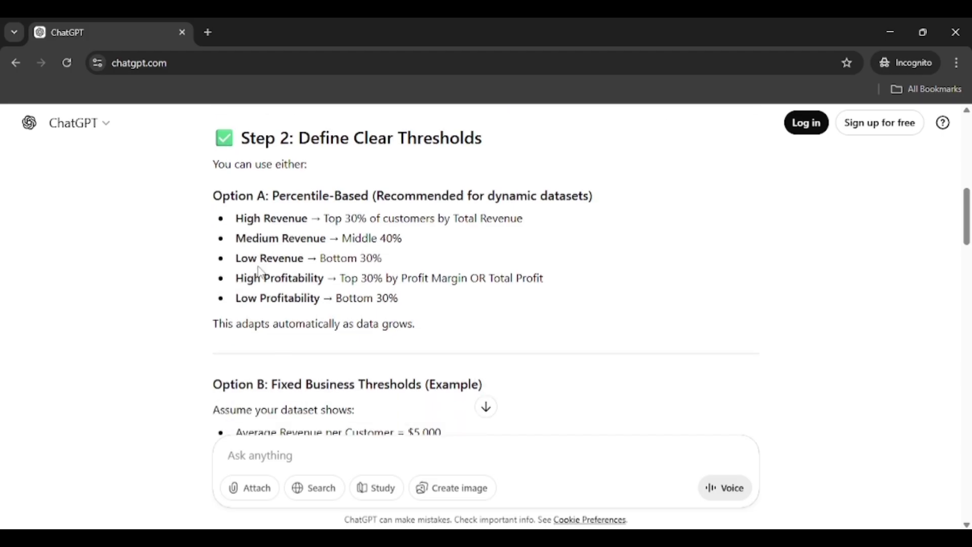
{"action": "scroll", "coordinate": [260, 272], "scroll_direction": "down", "scroll_amount": 9}
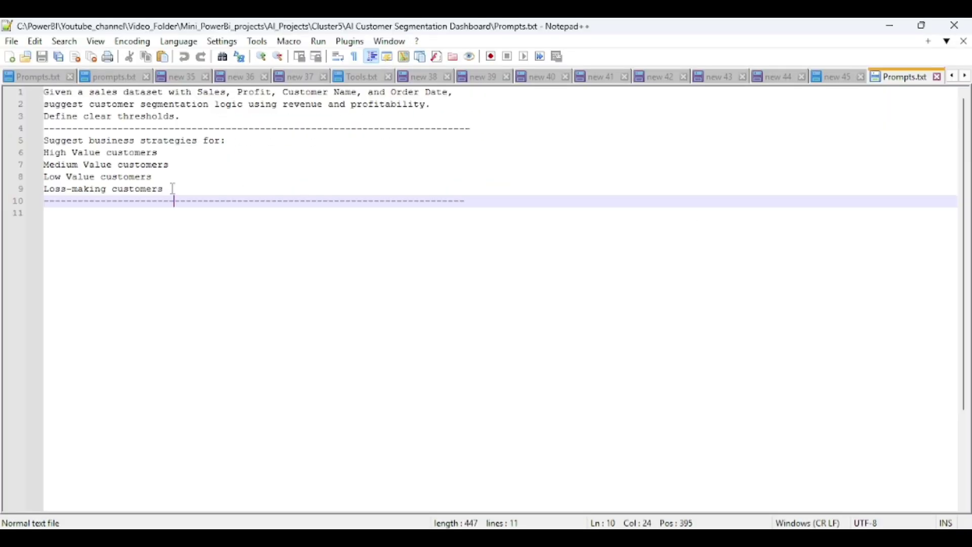
Step: Copy the business strategies prompt for high, medium, low value and loss-making customers from Prompts.txt in Notepad++ and submit it to ChatGPT
{"action": "left_click_drag", "start_coordinate": [174, 189], "coordinate": [38, 150]}
{"action": "key", "text": "ctrl+c"}
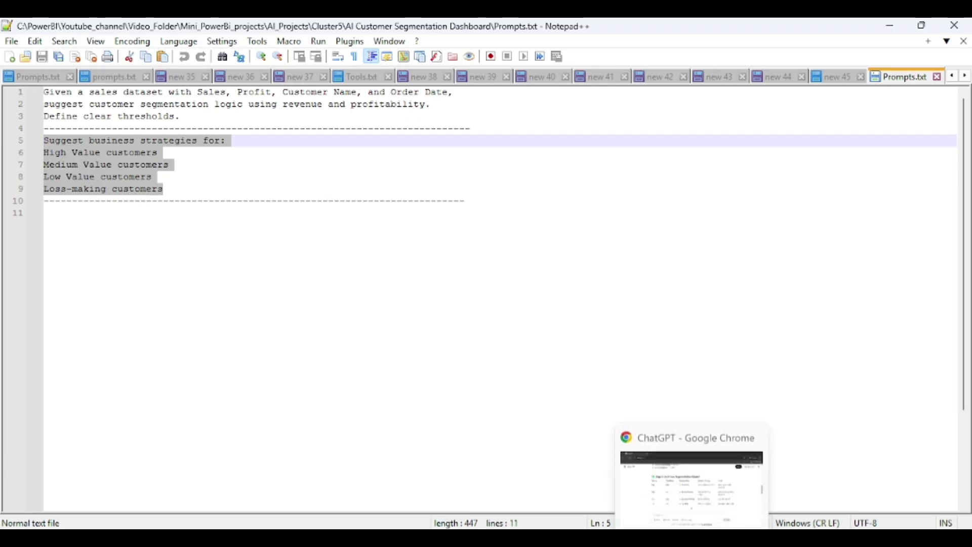
{"action": "left_click", "coordinate": [692, 541]}
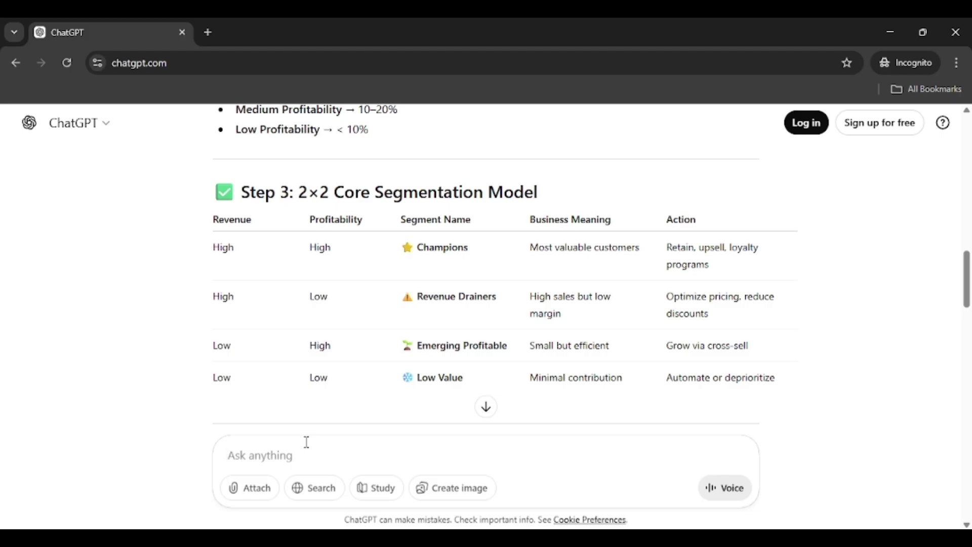
{"action": "key", "text": "ctrl+v"}
{"action": "key", "text": "Return"}
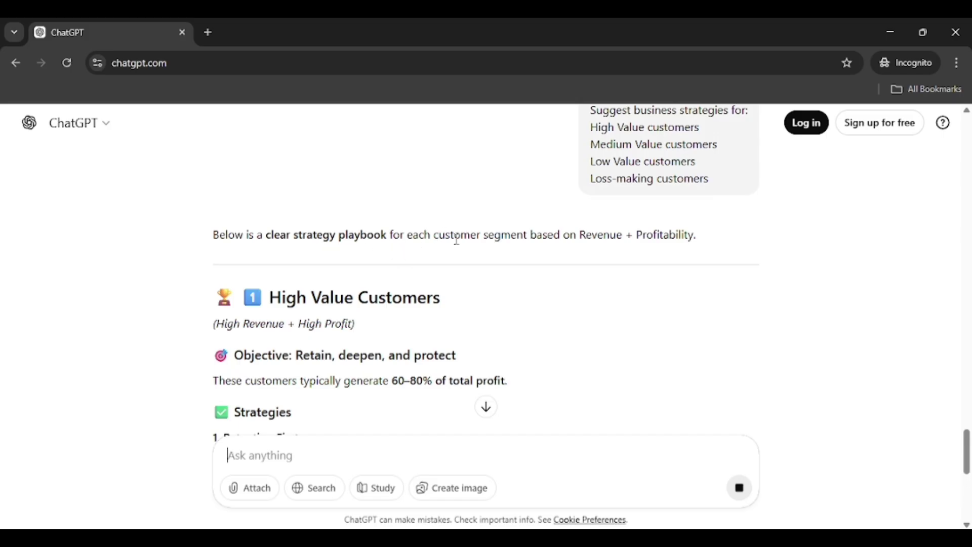
Step: Review ChatGPT's strategy playbook for the high value, medium value, low value and loss-making customer segments, down to the end of the answer
{"action": "scroll", "coordinate": [456, 241], "scroll_direction": "down", "scroll_amount": 2}
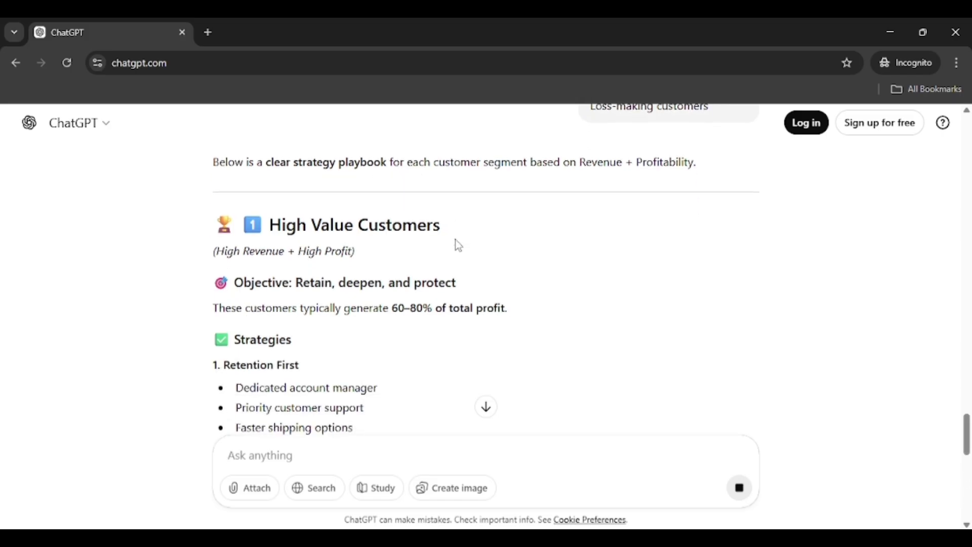
{"action": "scroll", "coordinate": [456, 242], "scroll_direction": "down", "scroll_amount": 3}
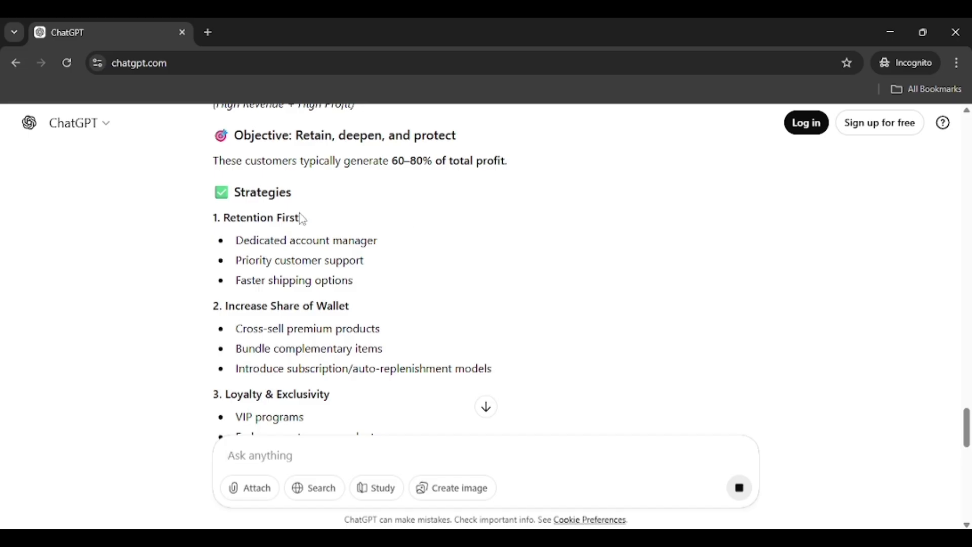
{"action": "scroll", "coordinate": [359, 267], "scroll_direction": "up", "scroll_amount": 1}
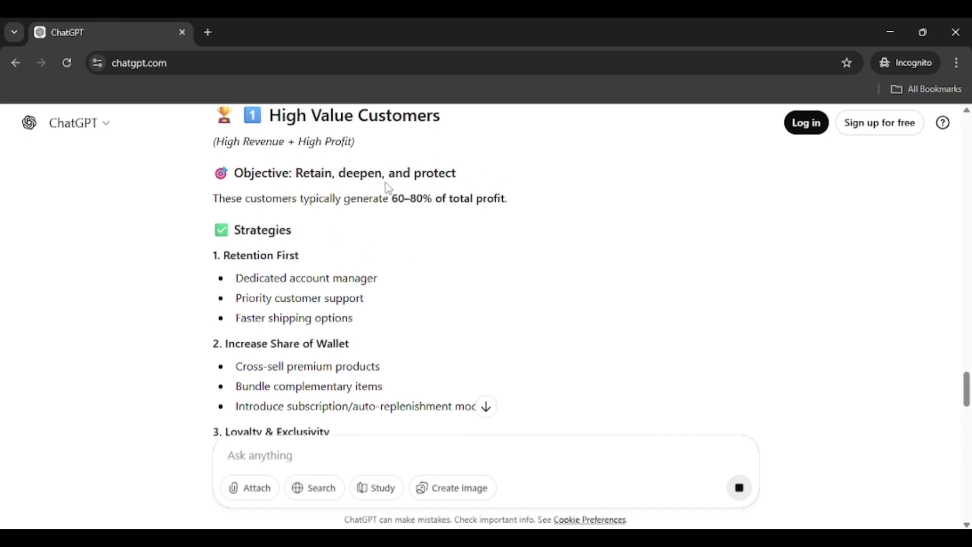
{"action": "scroll", "coordinate": [302, 243], "scroll_direction": "down", "scroll_amount": 1}
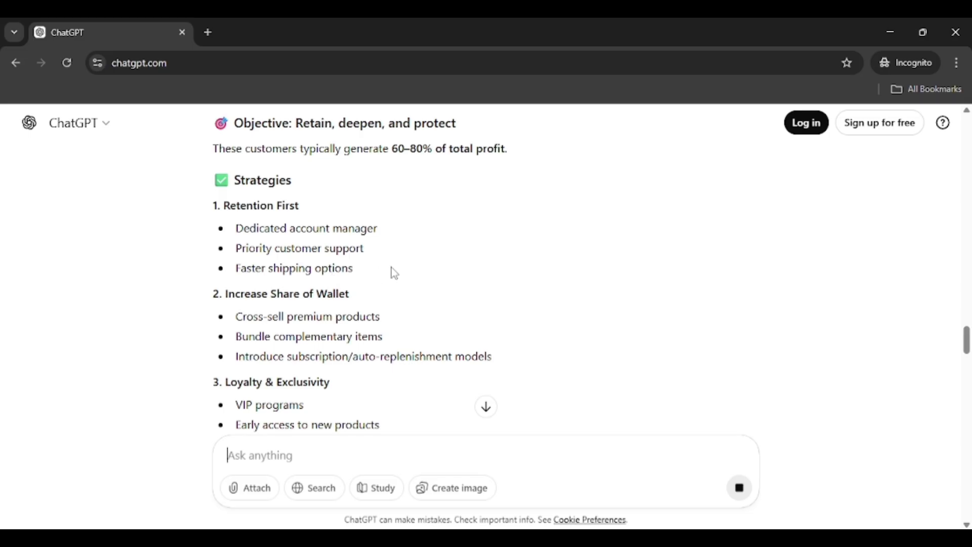
{"action": "scroll", "coordinate": [393, 272], "scroll_direction": "down", "scroll_amount": 3}
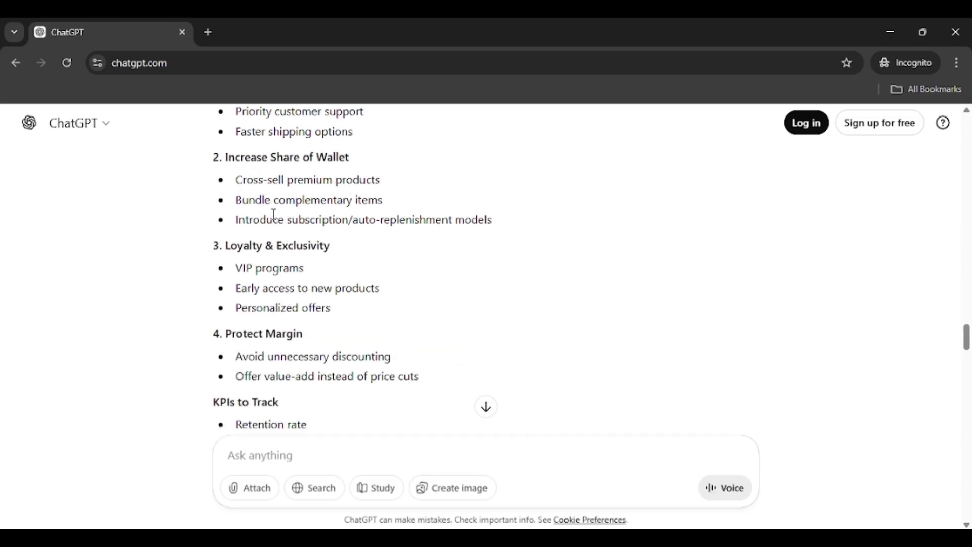
{"action": "scroll", "coordinate": [274, 215], "scroll_direction": "down", "scroll_amount": 2}
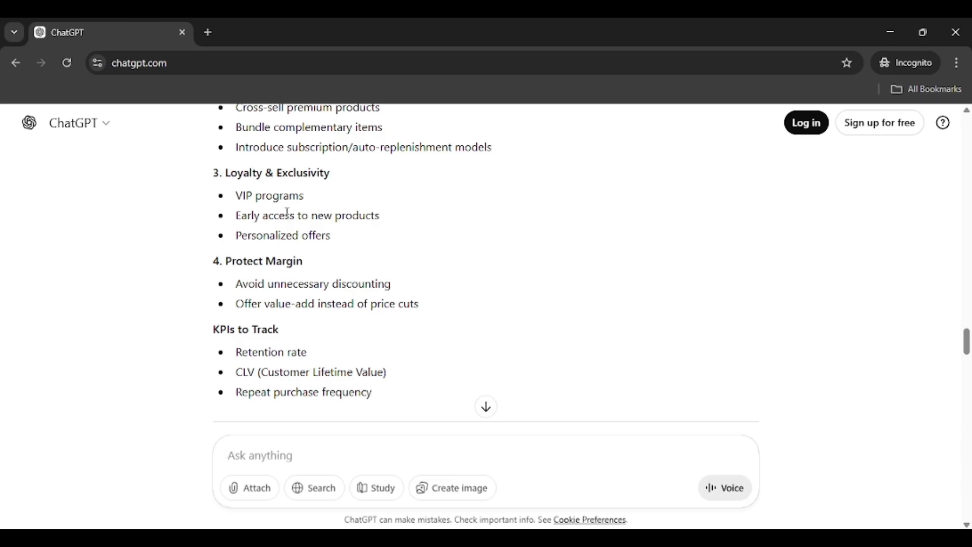
{"action": "scroll", "coordinate": [287, 212], "scroll_direction": "down", "scroll_amount": 1}
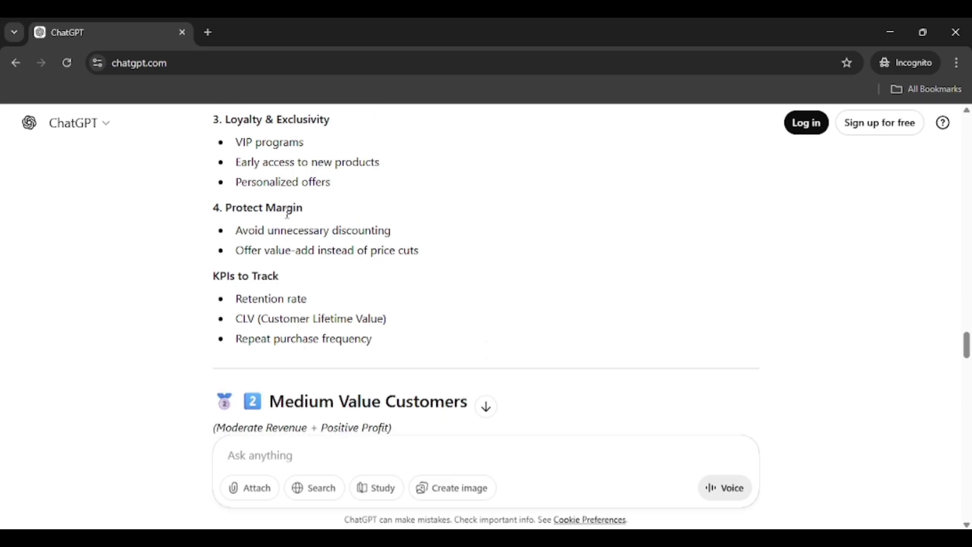
{"action": "scroll", "coordinate": [288, 213], "scroll_direction": "down", "scroll_amount": 2}
{"action": "scroll", "coordinate": [316, 245], "scroll_direction": "down", "scroll_amount": 4}
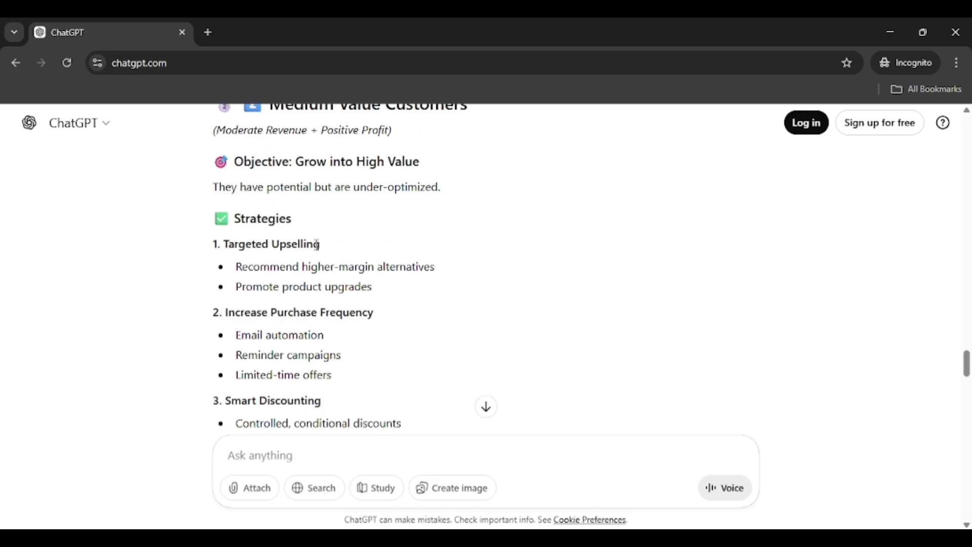
{"action": "scroll", "coordinate": [316, 245], "scroll_direction": "down", "scroll_amount": 9}
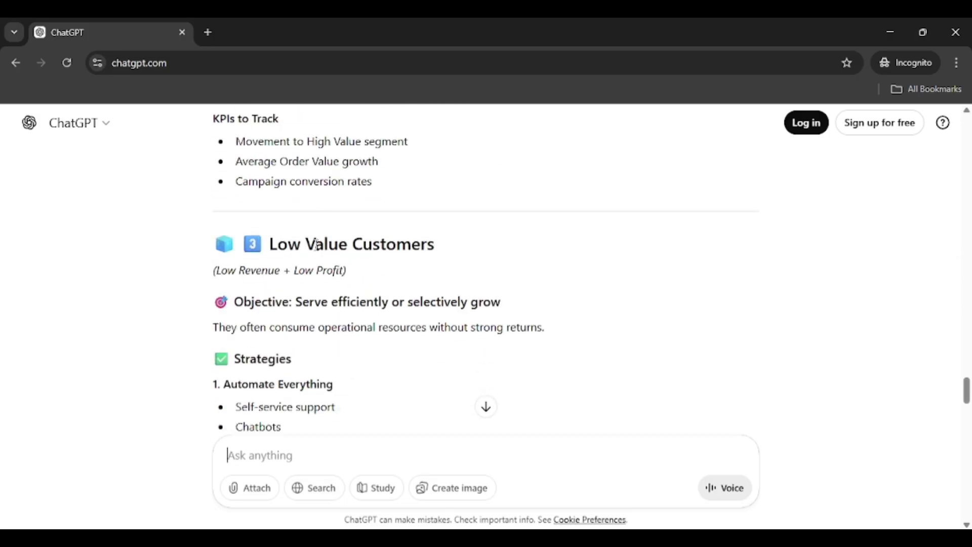
{"action": "scroll", "coordinate": [317, 245], "scroll_direction": "down", "scroll_amount": 6}
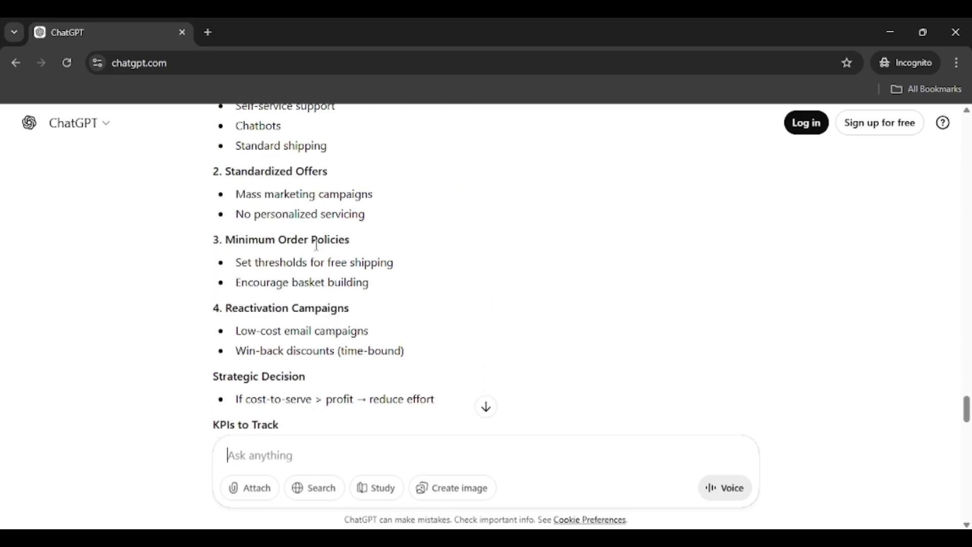
{"action": "scroll", "coordinate": [316, 245], "scroll_direction": "down", "scroll_amount": 12}
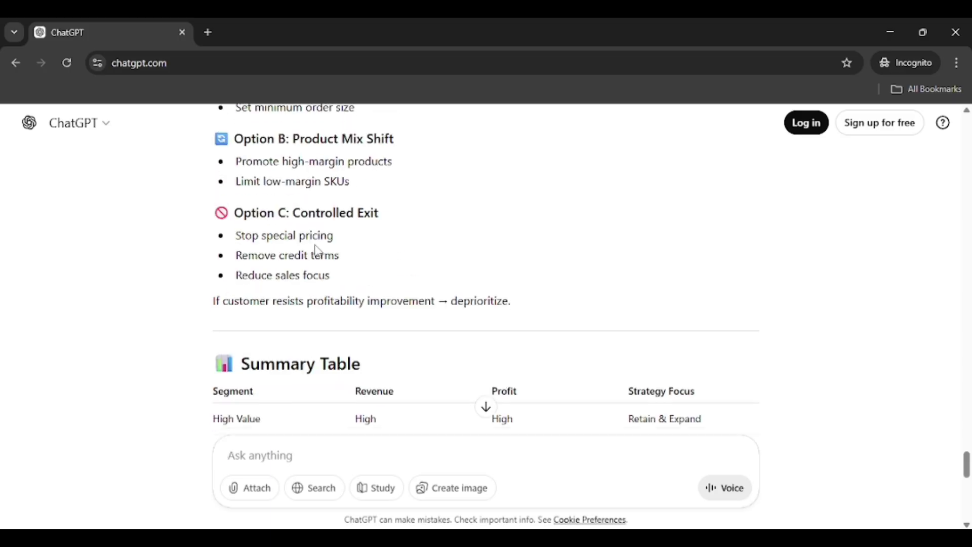
{"action": "scroll", "coordinate": [316, 248], "scroll_direction": "down", "scroll_amount": 12}
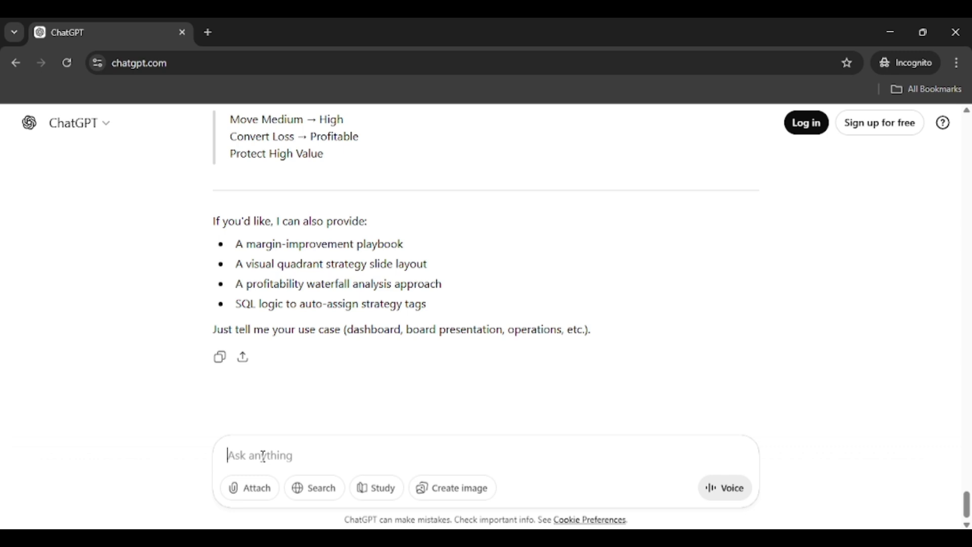
Step: Ask ChatGPT which values to show in KPI cards for the given dataset, limited to only 4 KPI cards
{"action": "type", "text": "C"}
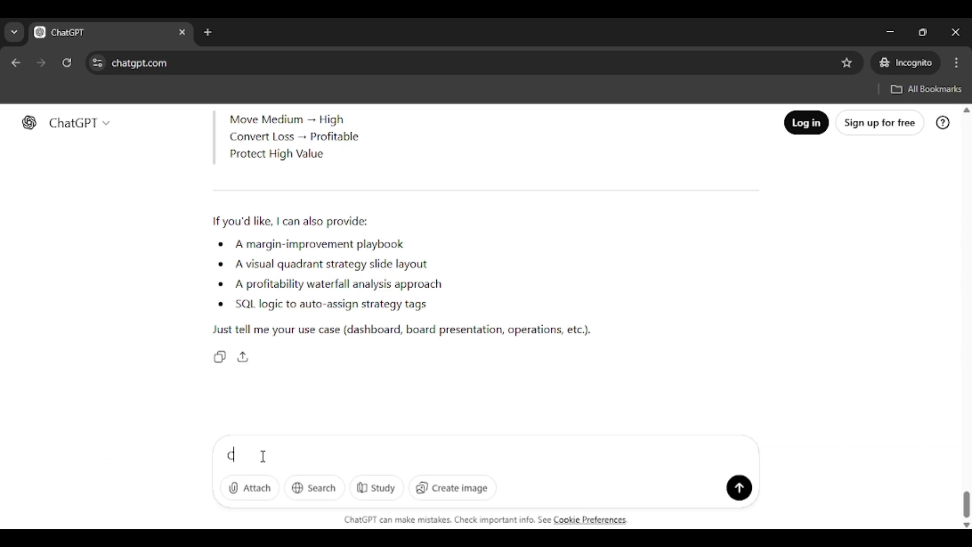
{"action": "type", "text": "ould you suggest tha"}
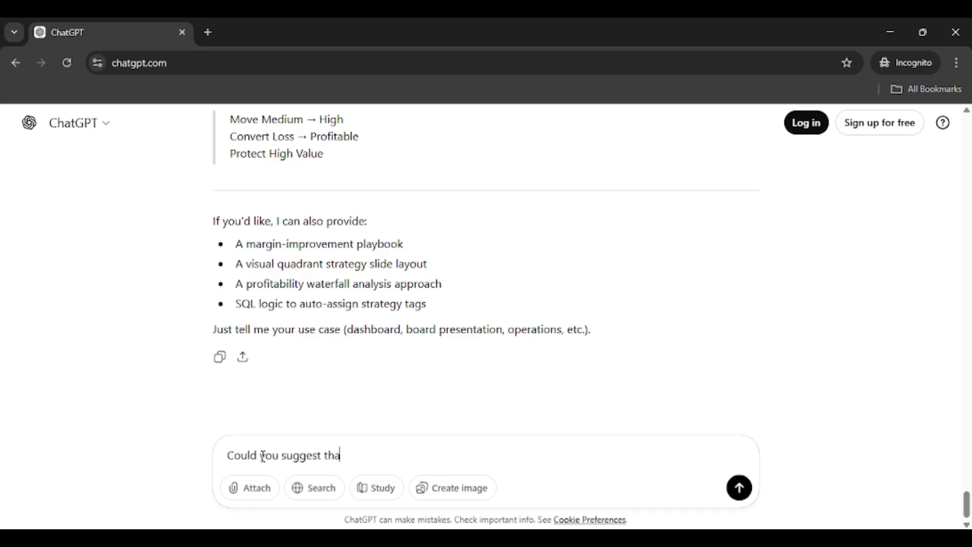
{"action": "type", "text": "t what are the values we can"}
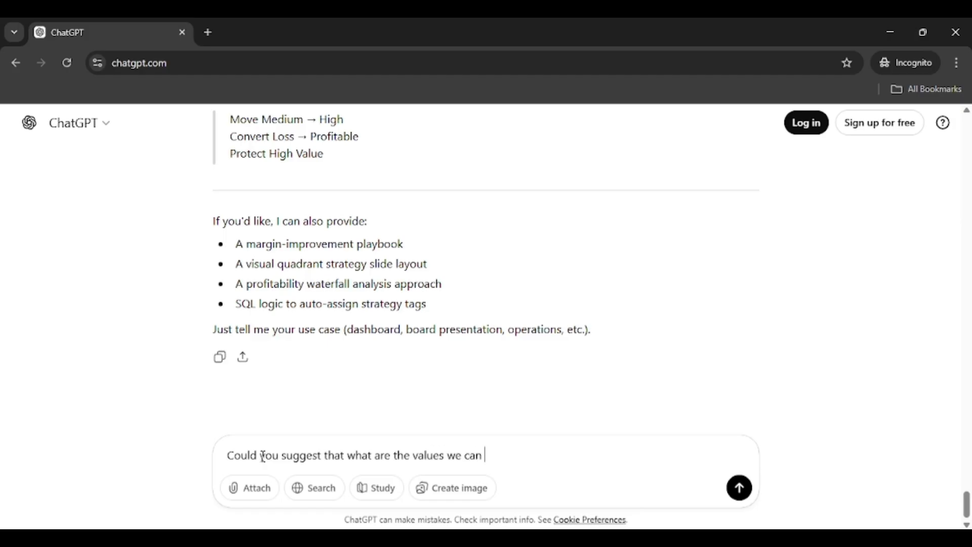
{"action": "type", "text": " show in KPI ca"}
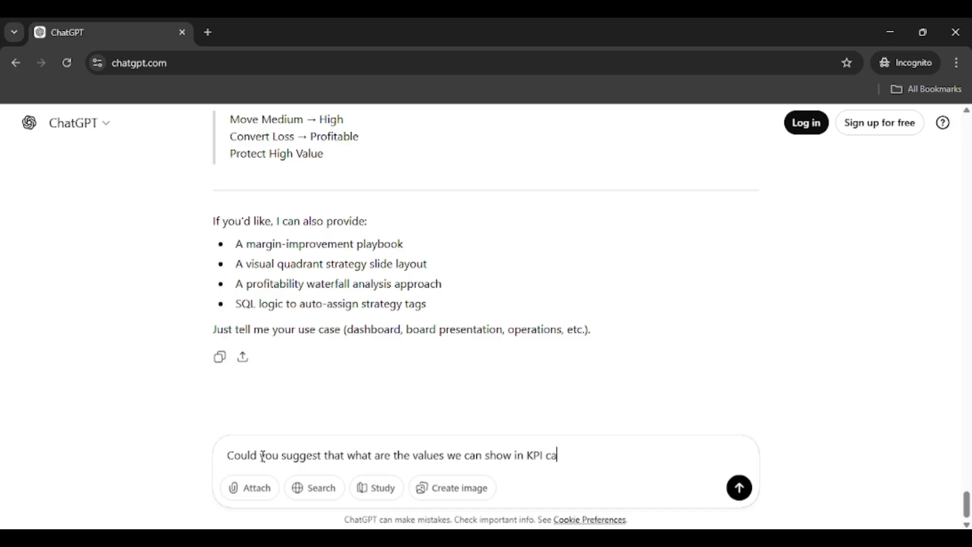
{"action": "type", "text": "rds as per given datas"}
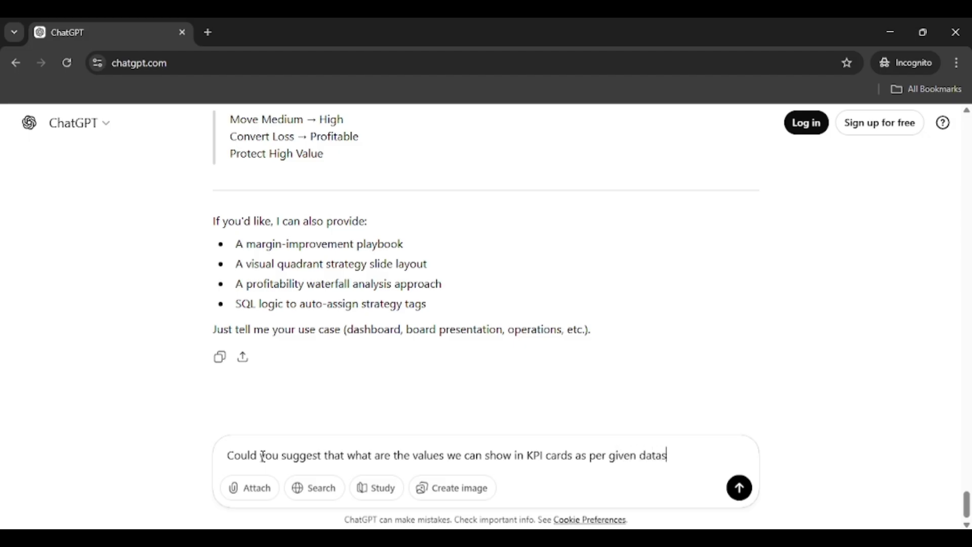
{"action": "type", "text": "et , we want to show onl"}
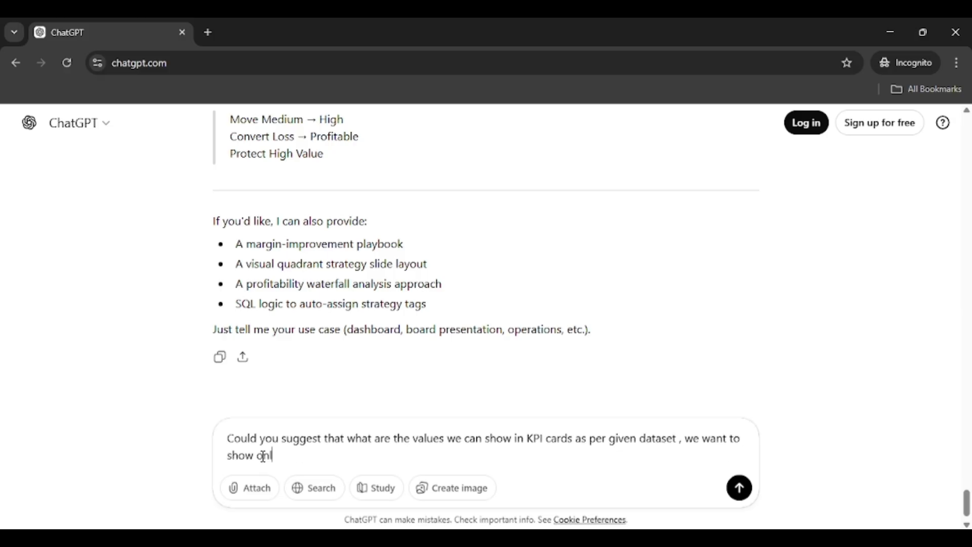
{"action": "type", "text": "y 4 KPI cards"}
{"action": "key", "text": "Return"}
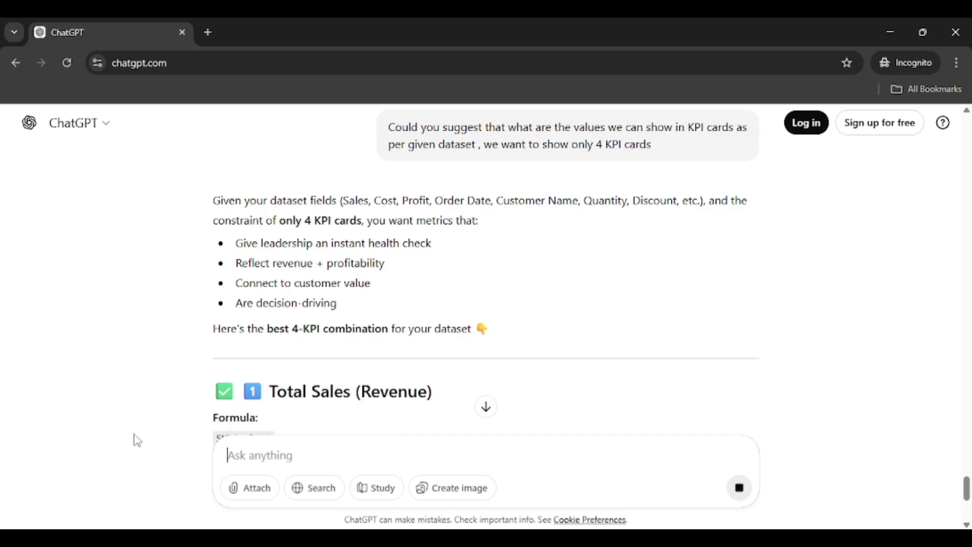
Step: Review ChatGPT's KPI card answer: the formula and reasoning for each KPI, the comparison table, the alternatives and the executive recommendation
{"action": "scroll", "coordinate": [315, 360], "scroll_direction": "down", "scroll_amount": 3}
{"action": "scroll", "coordinate": [370, 319], "scroll_direction": "down", "scroll_amount": 1}
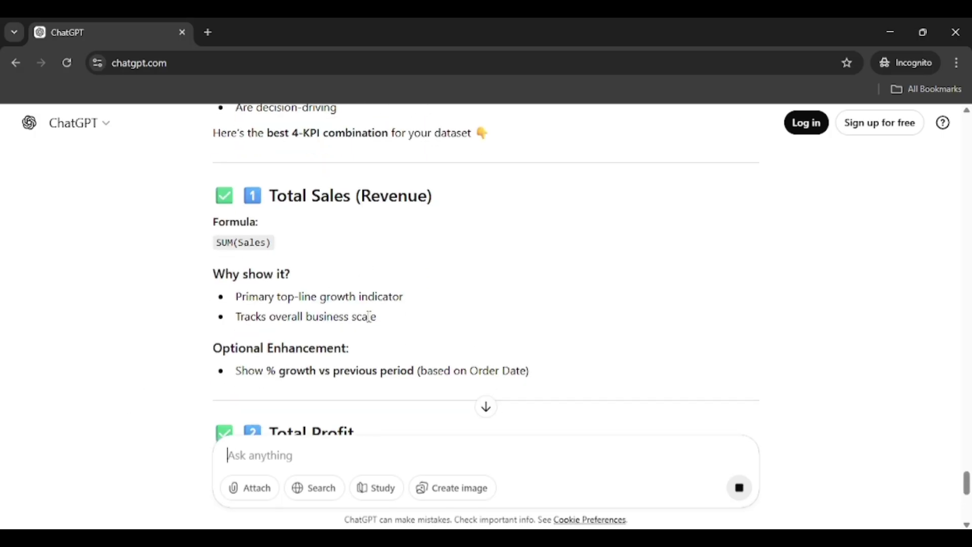
{"action": "scroll", "coordinate": [369, 319], "scroll_direction": "down", "scroll_amount": 2}
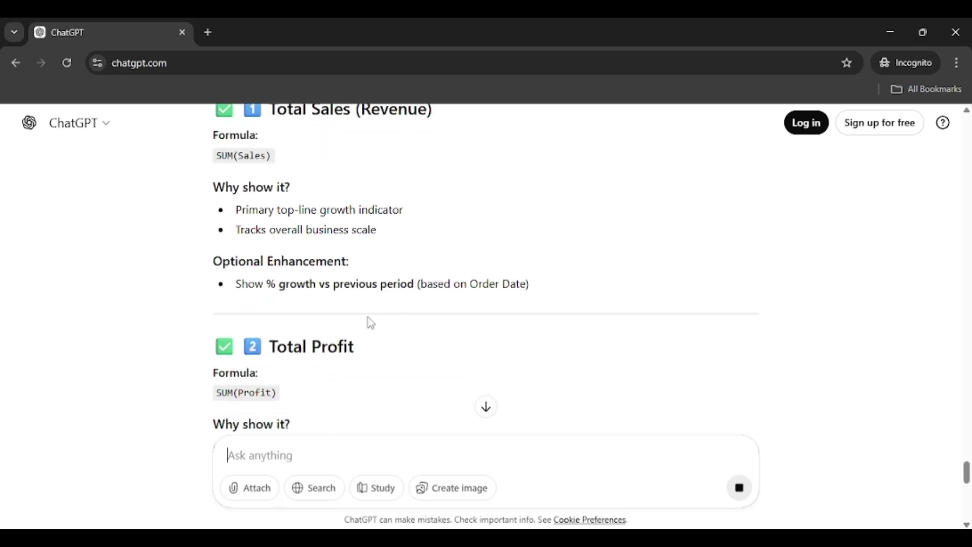
{"action": "scroll", "coordinate": [369, 321], "scroll_direction": "up", "scroll_amount": 3}
{"action": "scroll", "coordinate": [370, 322], "scroll_direction": "down", "scroll_amount": 1}
{"action": "scroll", "coordinate": [371, 323], "scroll_direction": "down", "scroll_amount": 10}
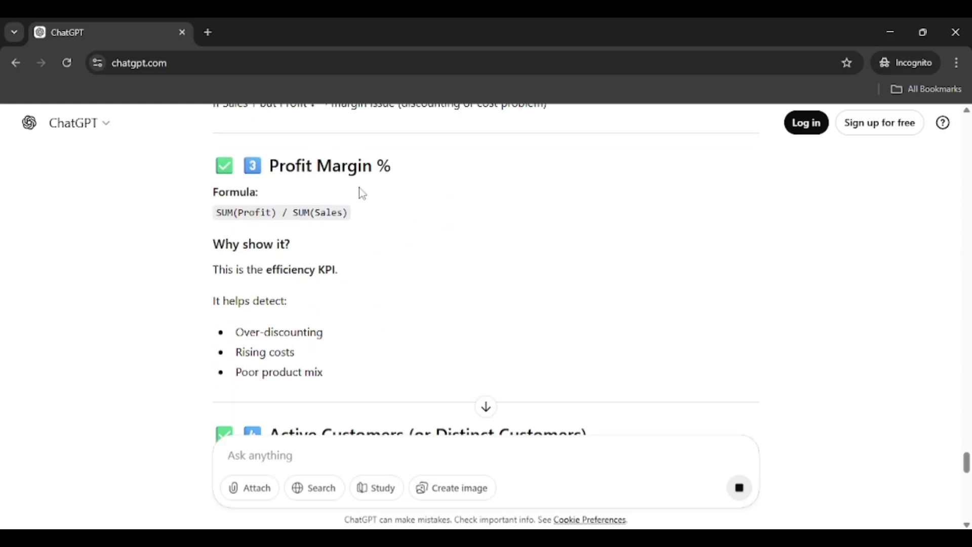
{"action": "scroll", "coordinate": [353, 276], "scroll_direction": "down", "scroll_amount": 4}
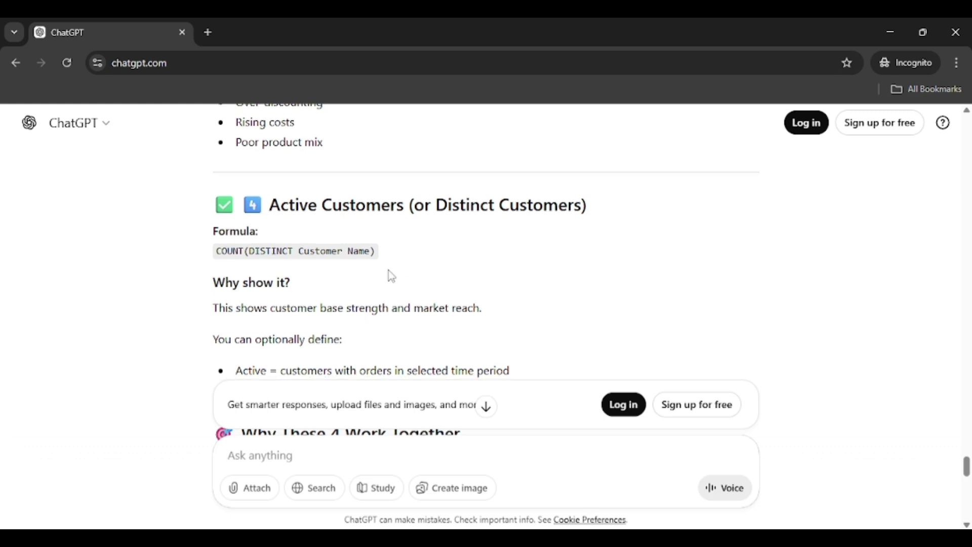
{"action": "scroll", "coordinate": [391, 276], "scroll_direction": "down", "scroll_amount": 6}
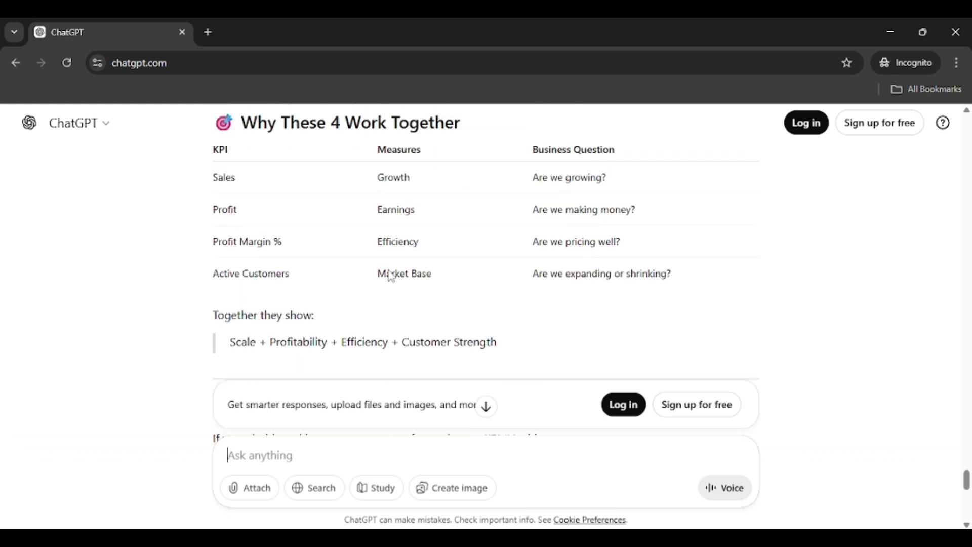
{"action": "scroll", "coordinate": [392, 276], "scroll_direction": "up", "scroll_amount": 1}
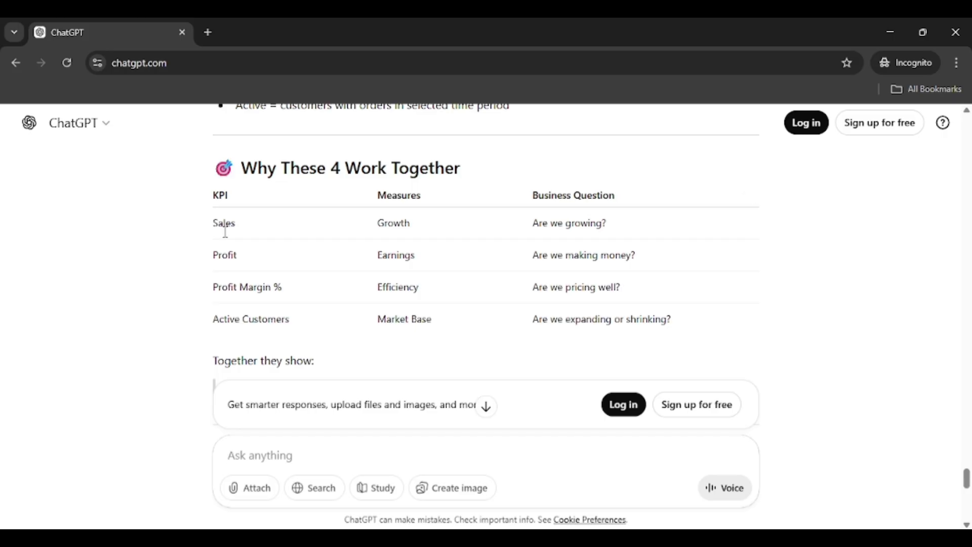
{"action": "left_click_drag", "start_coordinate": [225, 232], "coordinate": [382, 299]}
{"action": "left_click", "coordinate": [383, 300]}
{"action": "scroll", "coordinate": [354, 321], "scroll_direction": "down", "scroll_amount": 4}
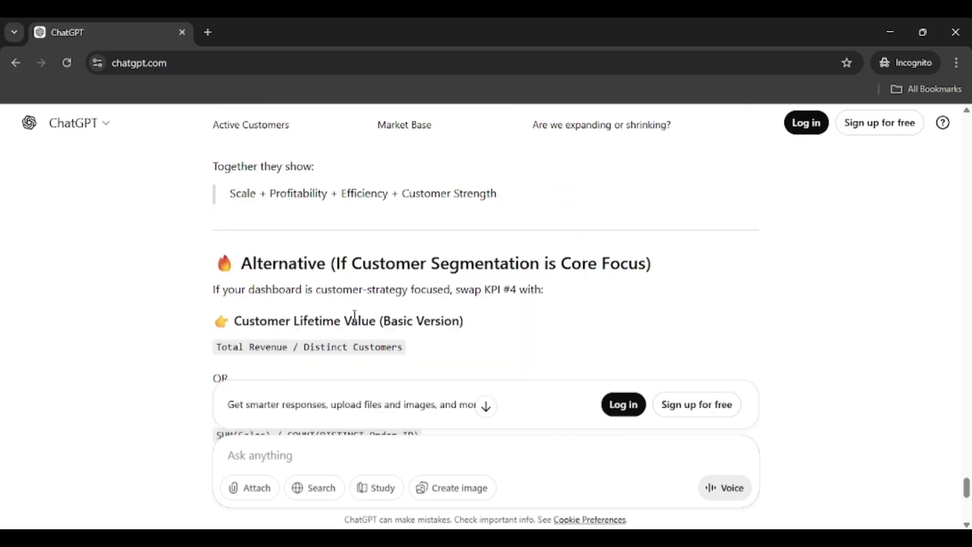
{"action": "scroll", "coordinate": [306, 235], "scroll_direction": "down", "scroll_amount": 8}
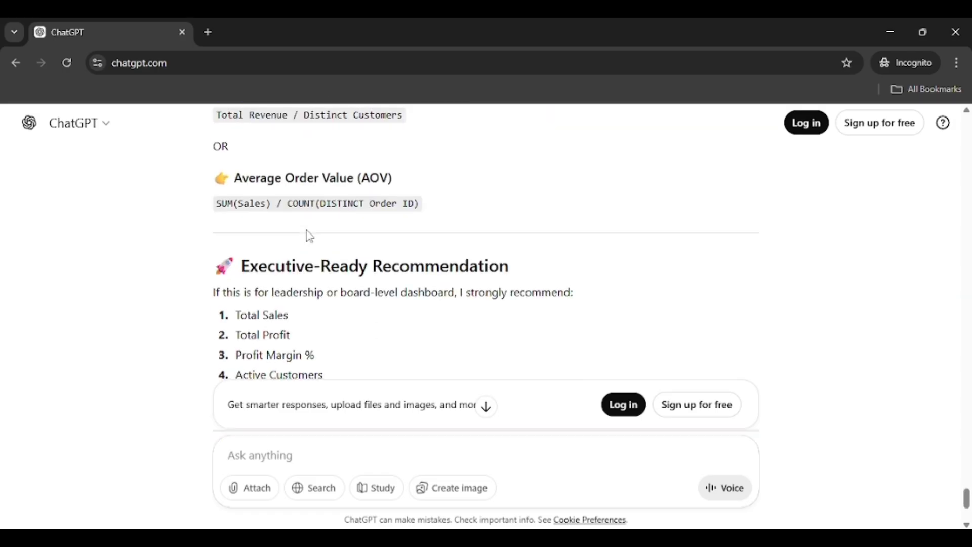
Step: Ask ChatGPT to write the DAX queries for total sales, total profit, customer sales, customer profit and customer segment
{"action": "type", "text": "Can yo"}
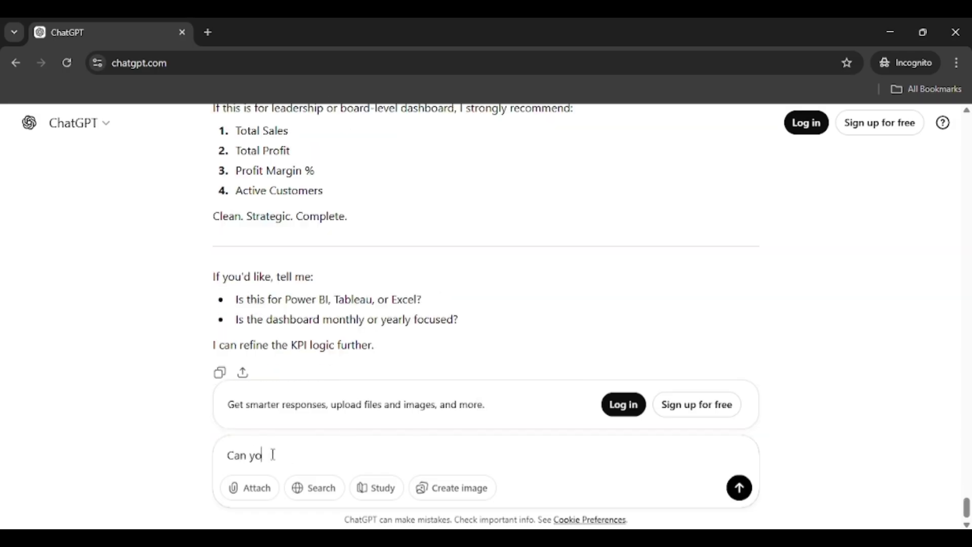
{"action": "type", "text": "u please write the d"}
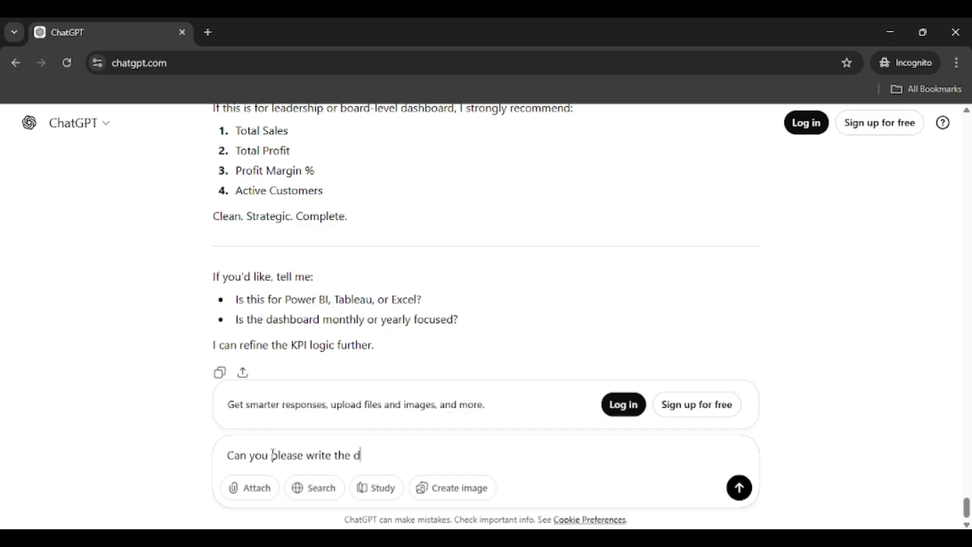
{"action": "type", "text": "ax queries for"}
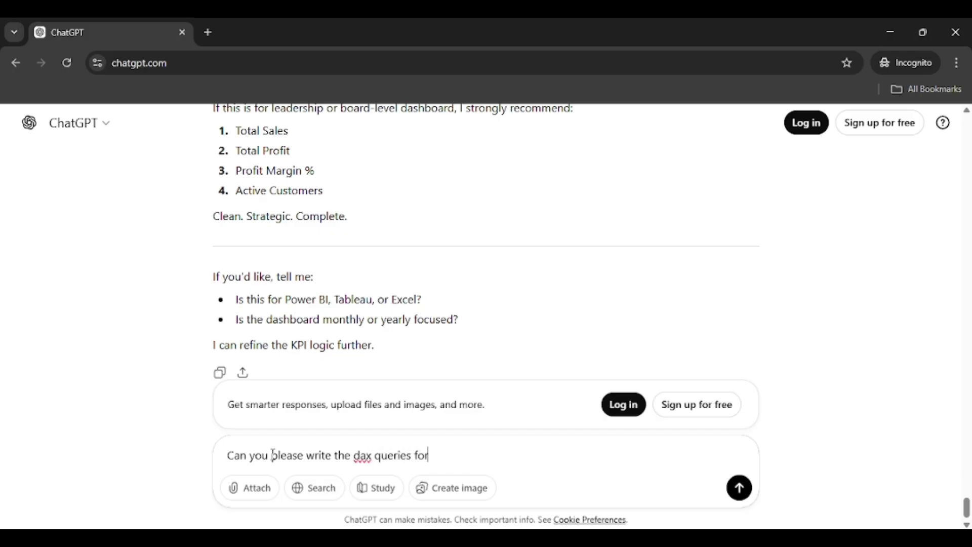
{"action": "type", "text": " total sales, total profit,"}
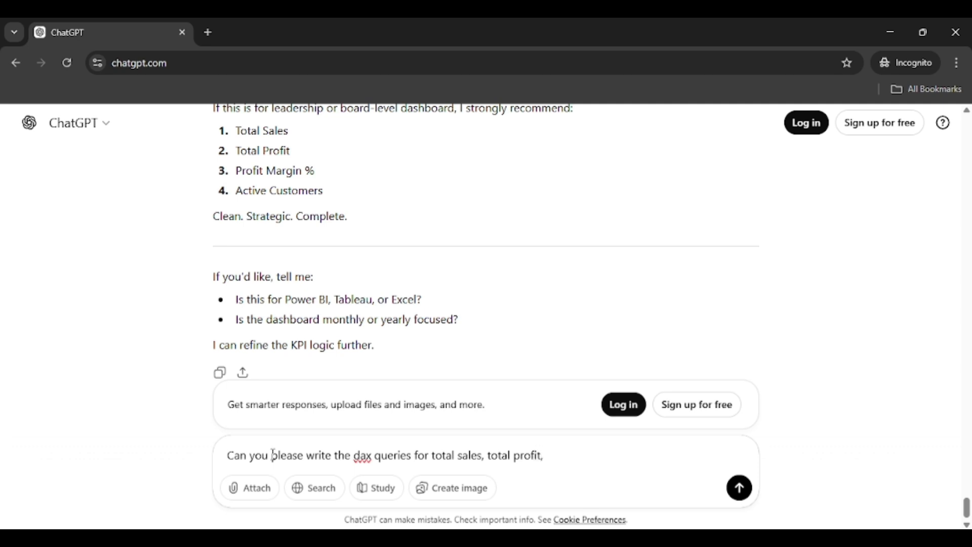
{"action": "type", "text": "customer sales"}
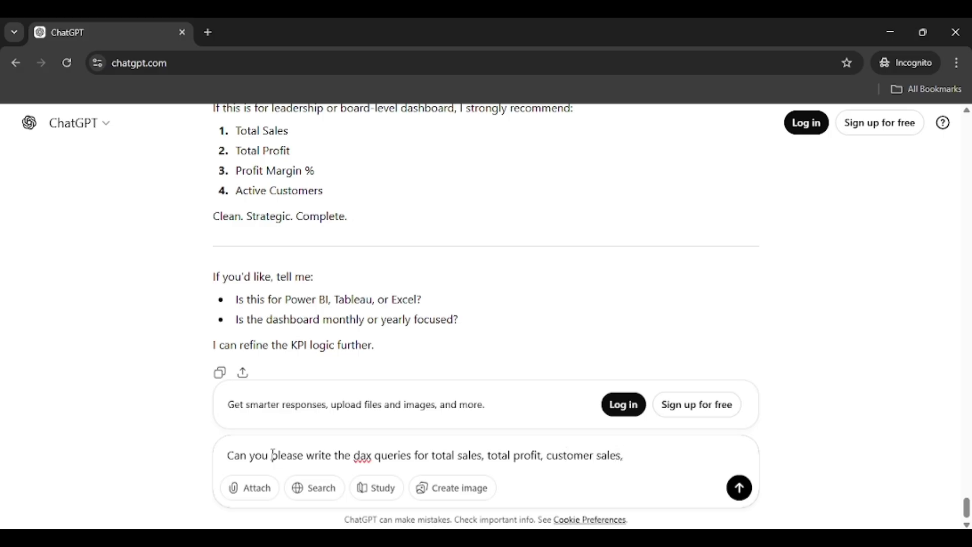
{"action": "type", "text": ", customer profit"}
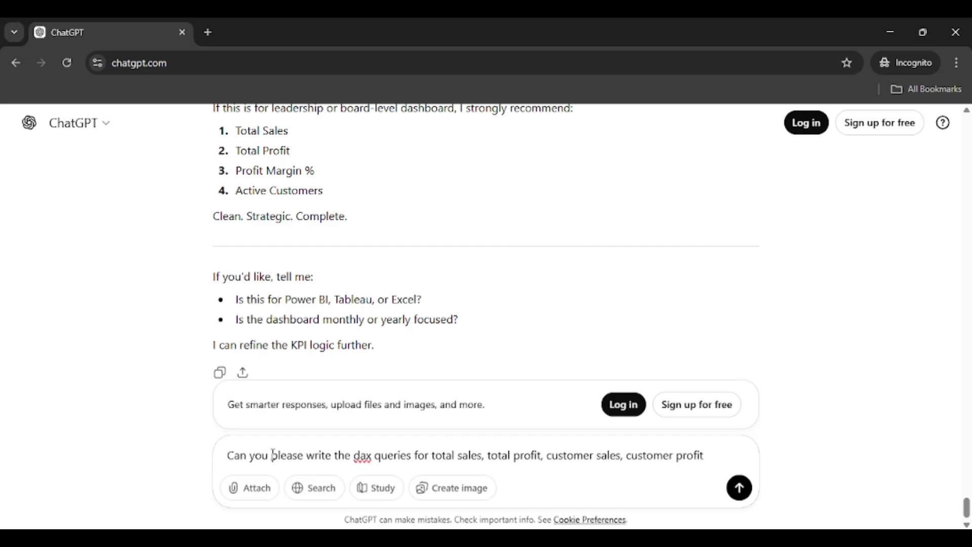
{"action": "type", "text": "and customer se"}
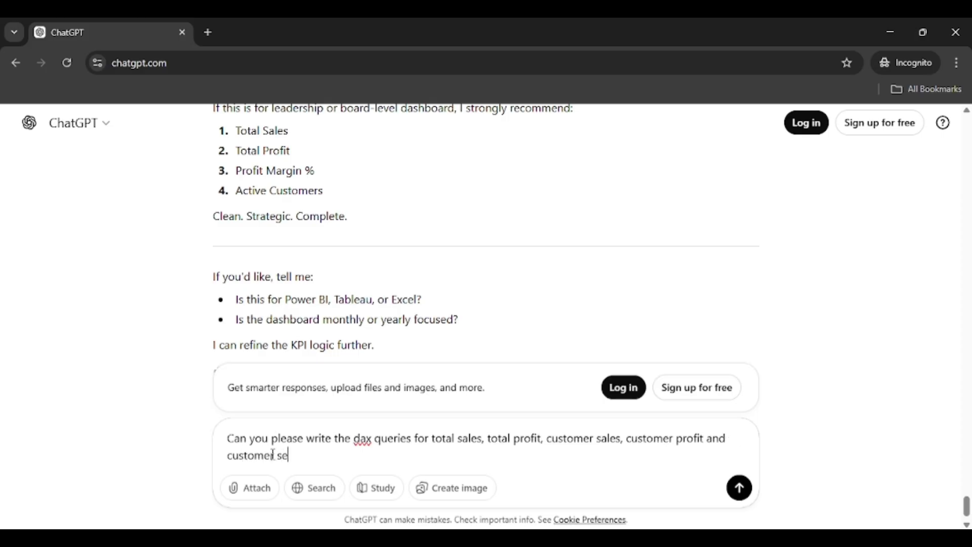
{"action": "type", "text": "gment"}
{"action": "key", "text": "Return"}
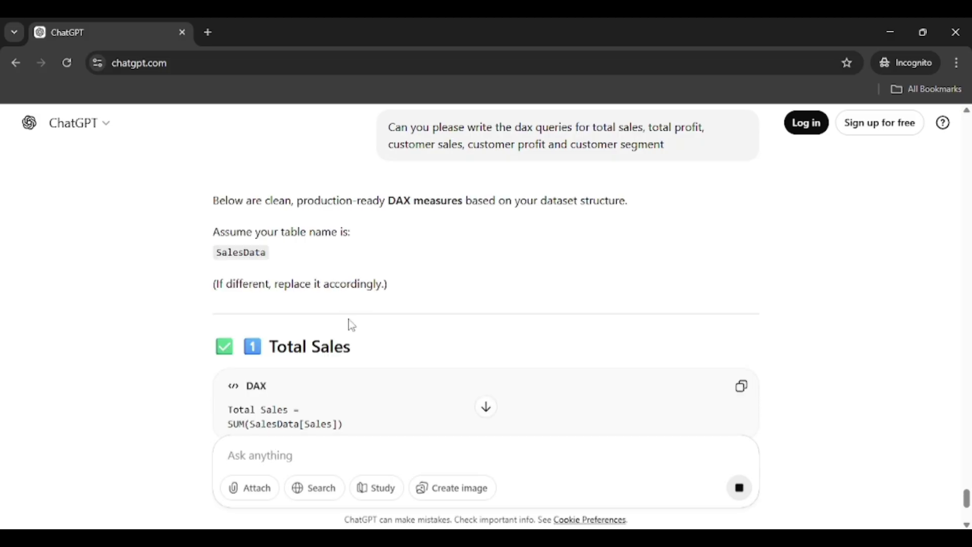
Step: Review ChatGPT's DAX measures for total sales, total profit and customer sales, including the simpler customer sales version
{"action": "scroll", "coordinate": [324, 339], "scroll_direction": "down", "scroll_amount": 3}
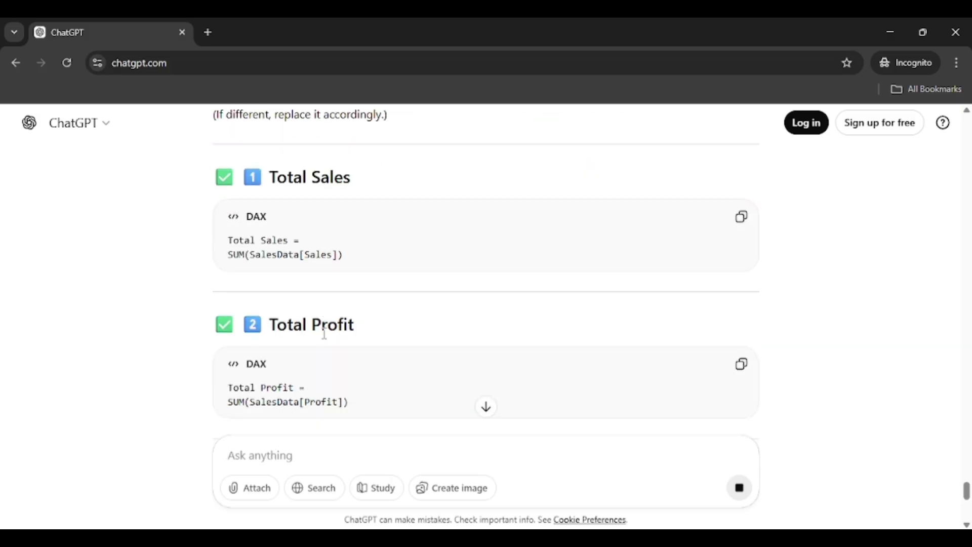
{"action": "scroll", "coordinate": [282, 301], "scroll_direction": "down", "scroll_amount": 6}
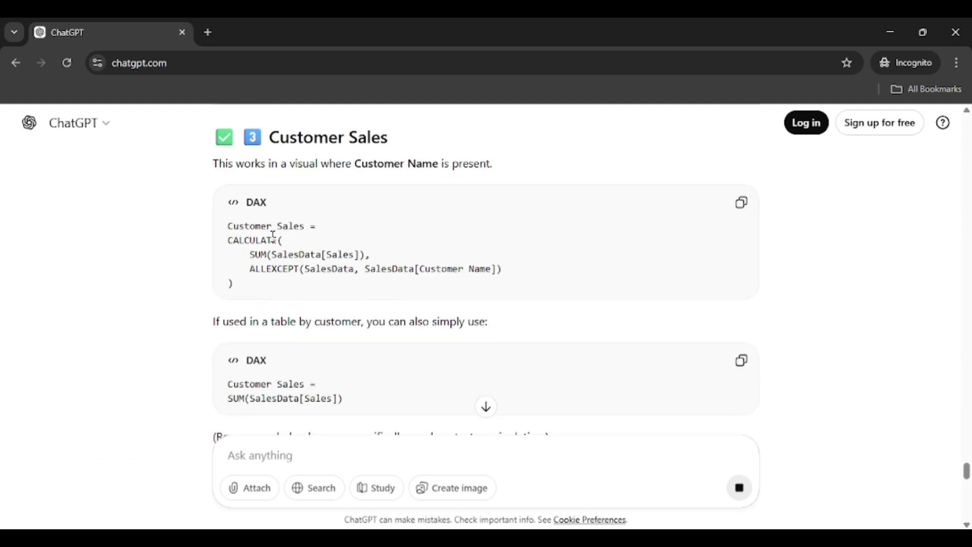
{"action": "scroll", "coordinate": [272, 232], "scroll_direction": "down", "scroll_amount": 2}
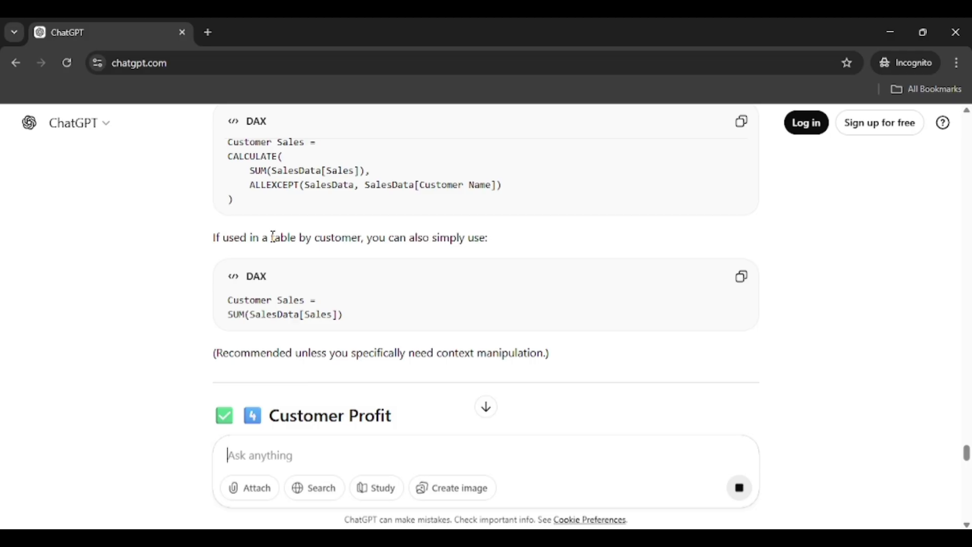
{"action": "scroll", "coordinate": [299, 207], "scroll_direction": "up", "scroll_amount": 2}
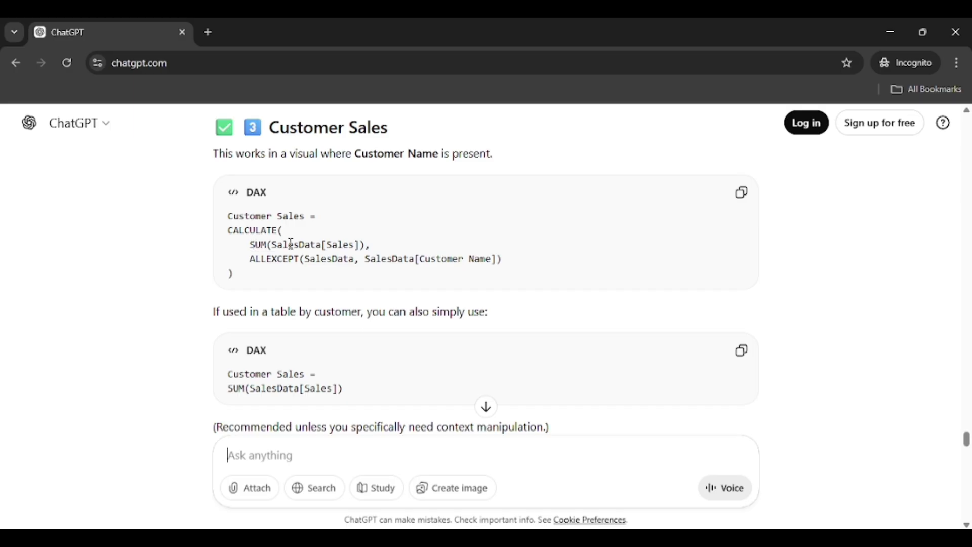
Step: Copy the Total Sales DAX formula from ChatGPT's answer and switch to Power BI
{"action": "scroll", "coordinate": [337, 278], "scroll_direction": "up", "scroll_amount": 8}
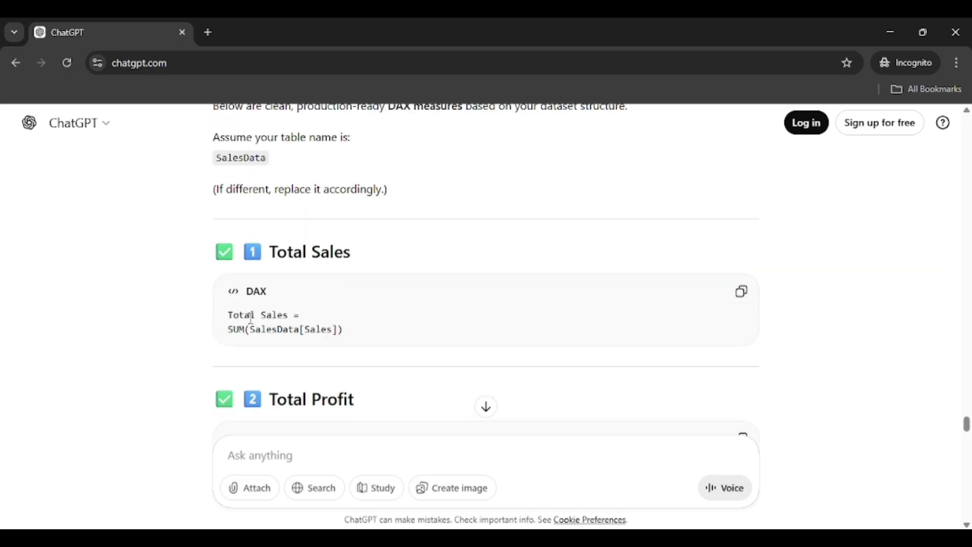
{"action": "left_click_drag", "start_coordinate": [228, 315], "coordinate": [365, 331]}
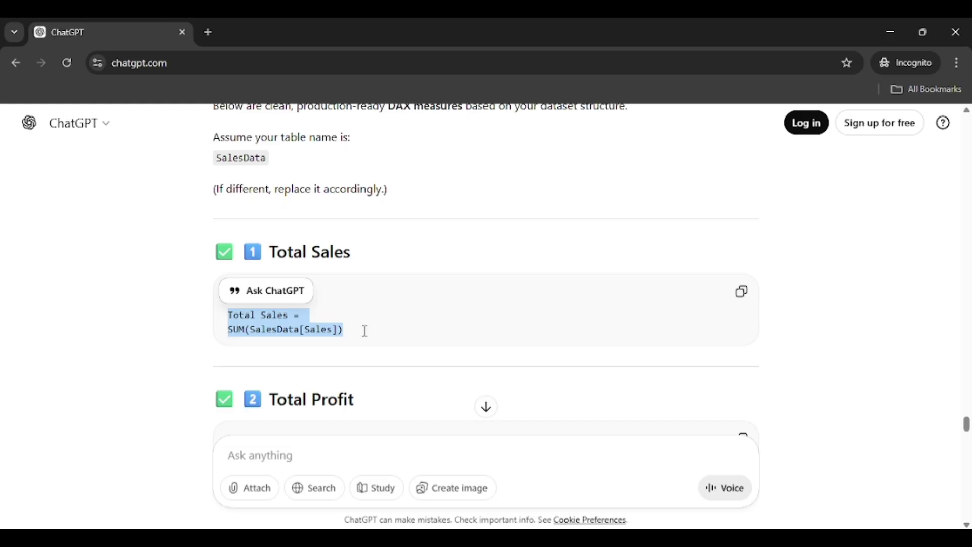
{"action": "key", "text": "alt+Tab"}
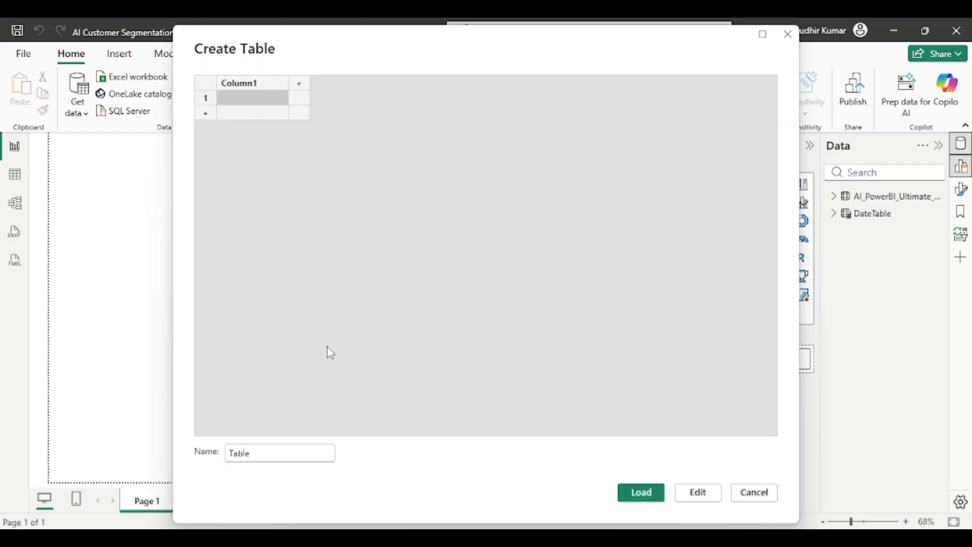
Step: Name the new empty table Dax_Table and load it into the model
{"action": "left_click", "coordinate": [246, 453]}
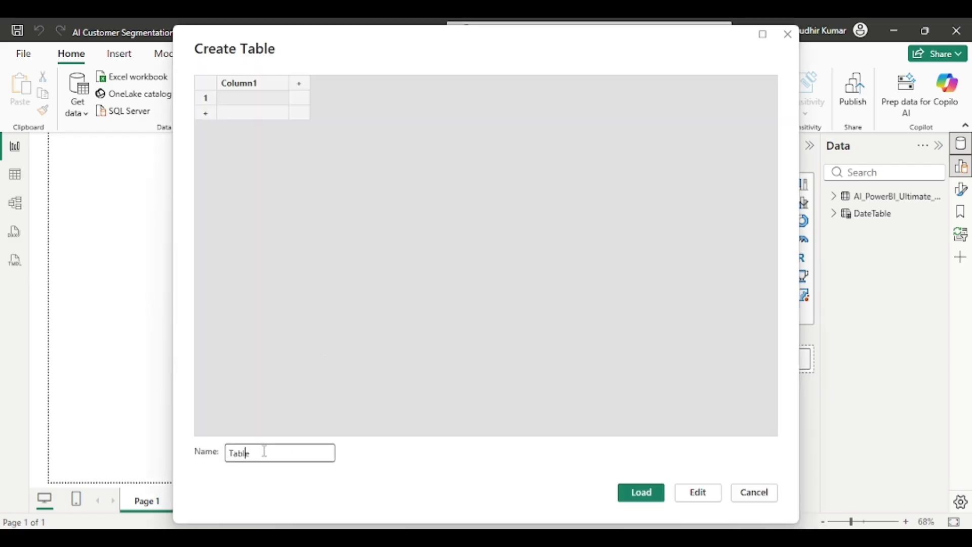
{"action": "type", "text": "Dax_"}
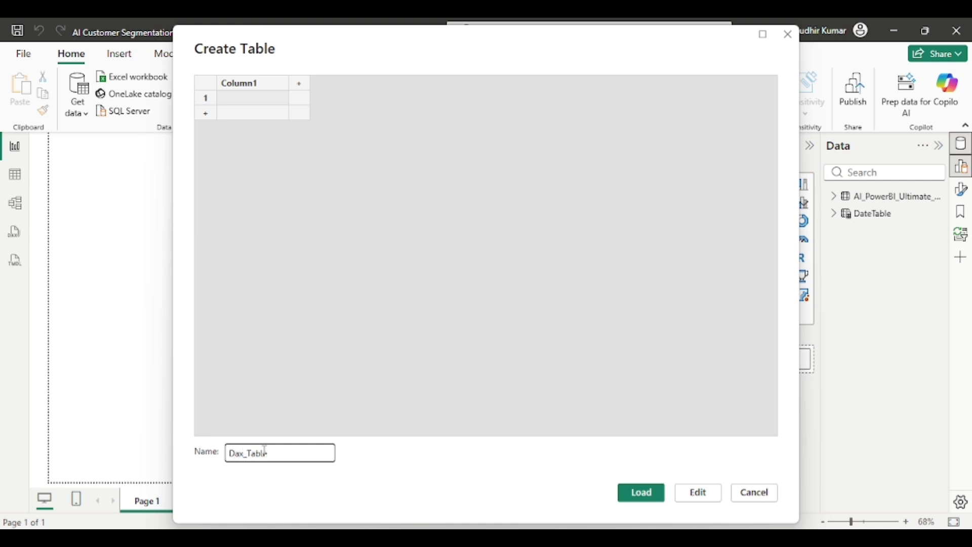
{"action": "key", "text": "Return"}
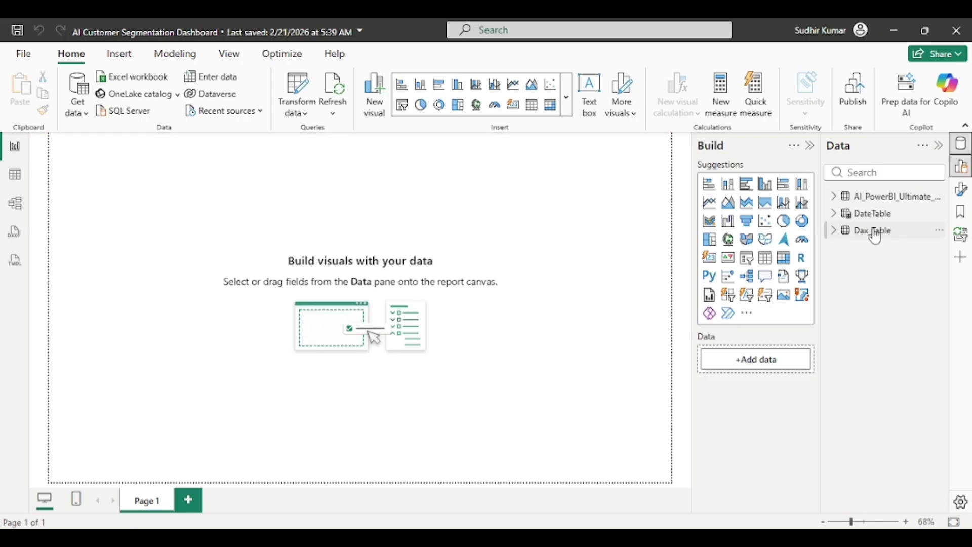
Step: Add a new measure to Dax_Table with the formula Total Sales = SUM(SalesData[Sales])
{"action": "left_click", "coordinate": [876, 232]}
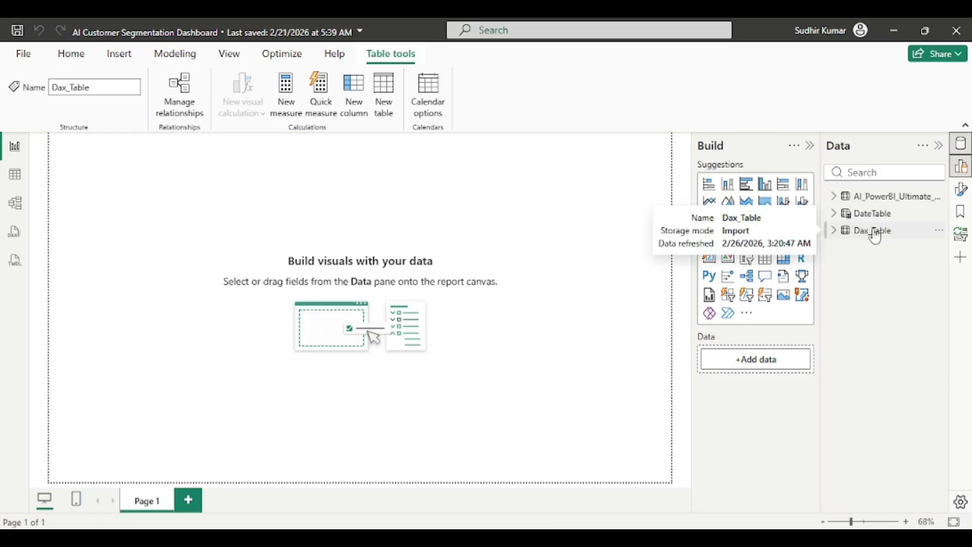
{"action": "right_click", "coordinate": [875, 232]}
{"action": "left_click", "coordinate": [783, 260]}
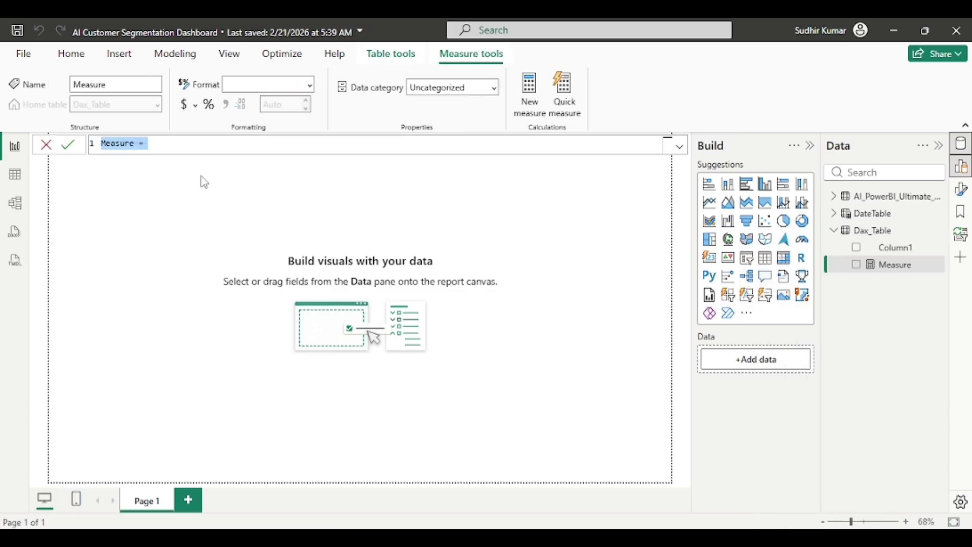
{"action": "type", "text": "Total Sales = SUM(SalesData[Sales])"}
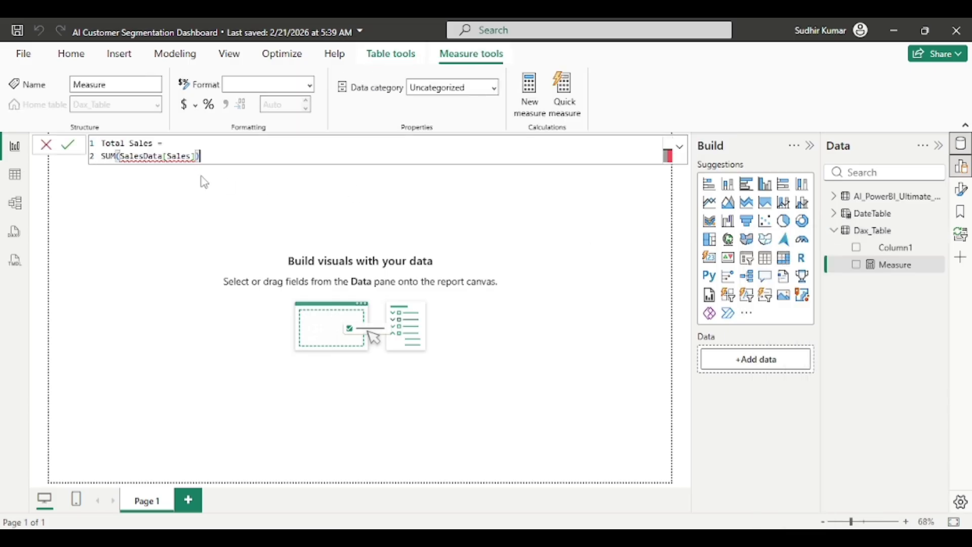
Step: Replace the SalesData table reference in the Total Sales formula with AI_PowerBI_Ultimate_Master_Dataset_500Rows
{"action": "left_click", "coordinate": [160, 156]}
{"action": "key", "text": "BackSpace"}
{"action": "key", "text": "BackSpace"}
{"action": "key", "text": "BackSpace"}
{"action": "key", "text": "BackSpace"}
{"action": "key", "text": "BackSpace"}
{"action": "key", "text": "BackSpace"}
{"action": "key", "text": "BackSpace"}
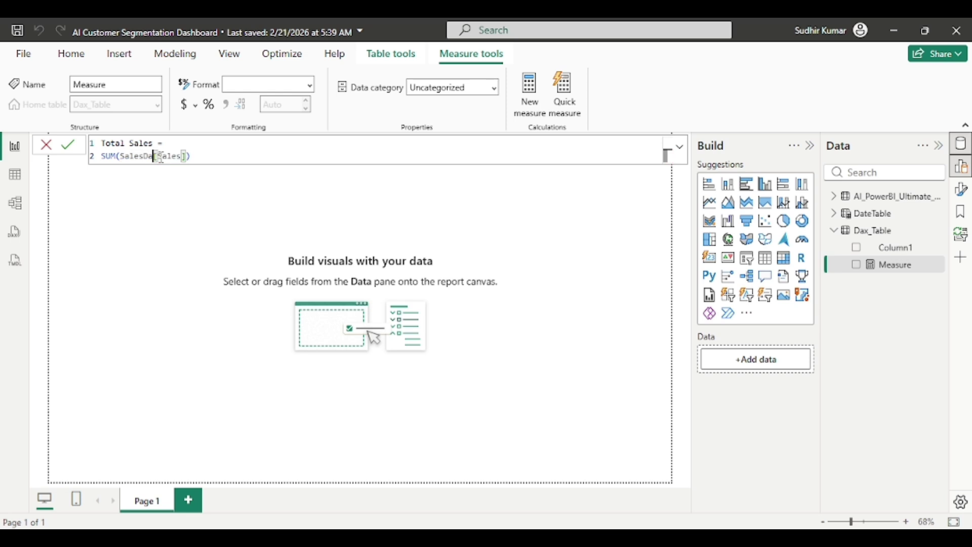
{"action": "key", "text": "BackSpace"}
{"action": "key", "text": "BackSpace"}
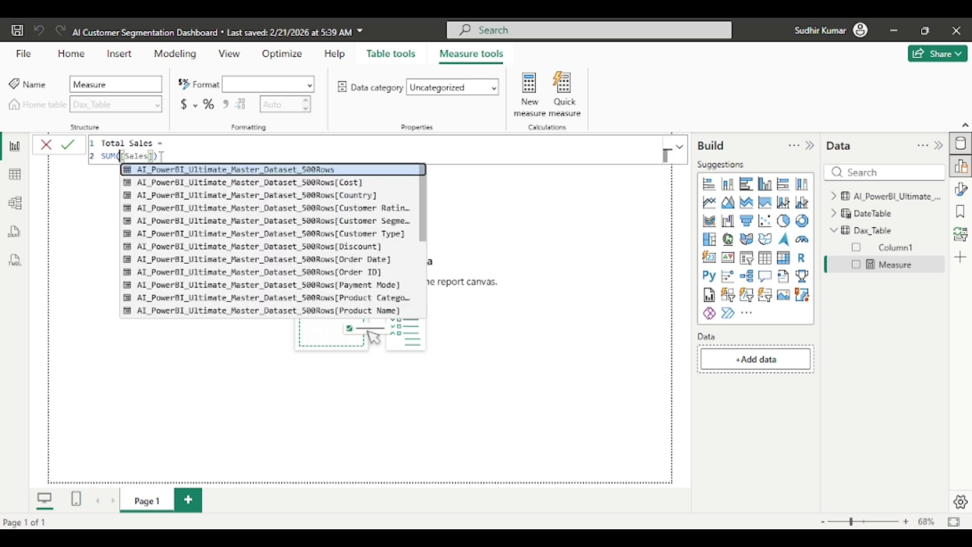
{"action": "key", "text": "Tab"}
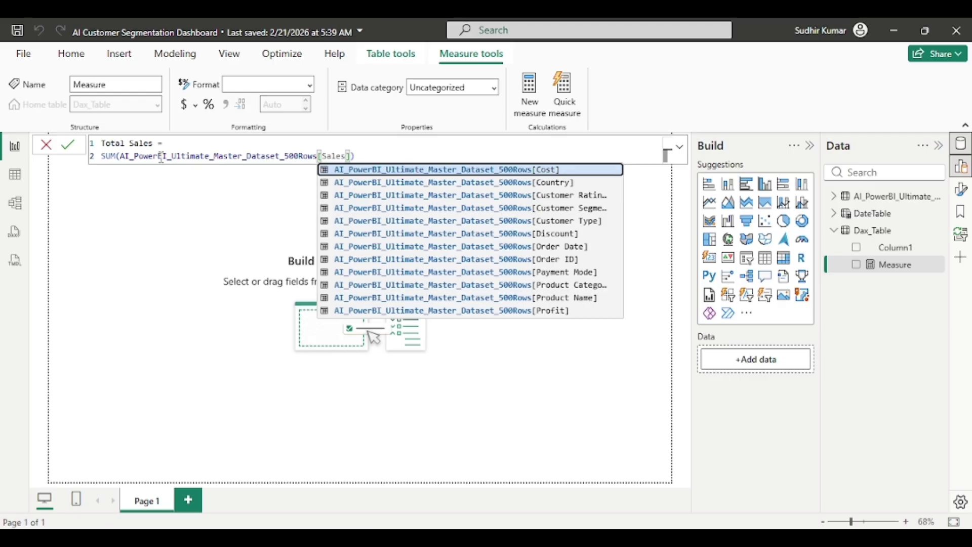
Step: Insert the dataset's [Sales] column reference from the suggestions, remove the duplicate [Sales], and commit the Total Sales measure
{"action": "key", "text": "Down"}
{"action": "key", "text": "Down"}
{"action": "key", "text": "Down"}
{"action": "key", "text": "Down"}
{"action": "key", "text": "Down"}
{"action": "key", "text": "Down"}
{"action": "key", "text": "Down"}
{"action": "key", "text": "Down"}
{"action": "key", "text": "Down"}
{"action": "key", "text": "Down"}
{"action": "key", "text": "Down"}
{"action": "key", "text": "Down"}
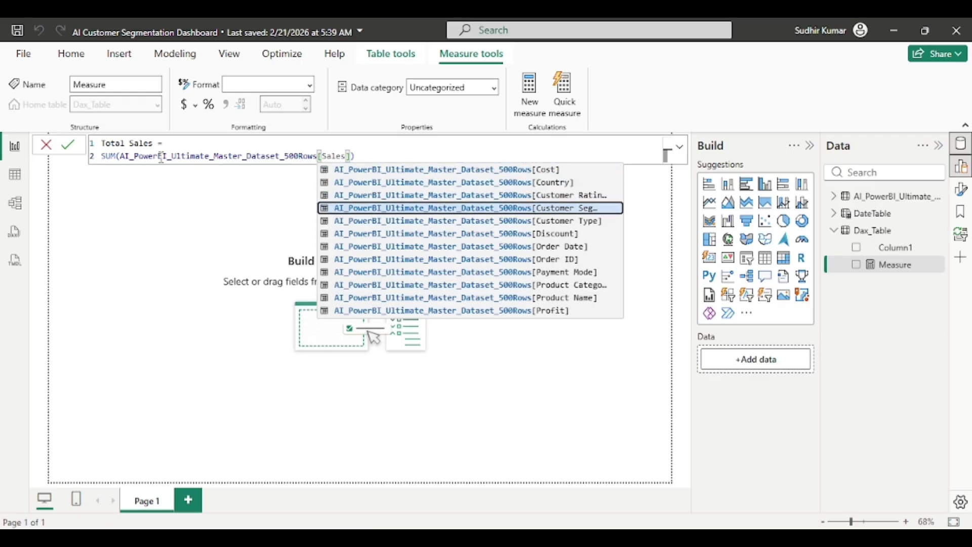
{"action": "key", "text": "Down"}
{"action": "key", "text": "Down"}
{"action": "key", "text": "Down"}
{"action": "key", "text": "Down"}
{"action": "key", "text": "Down"}
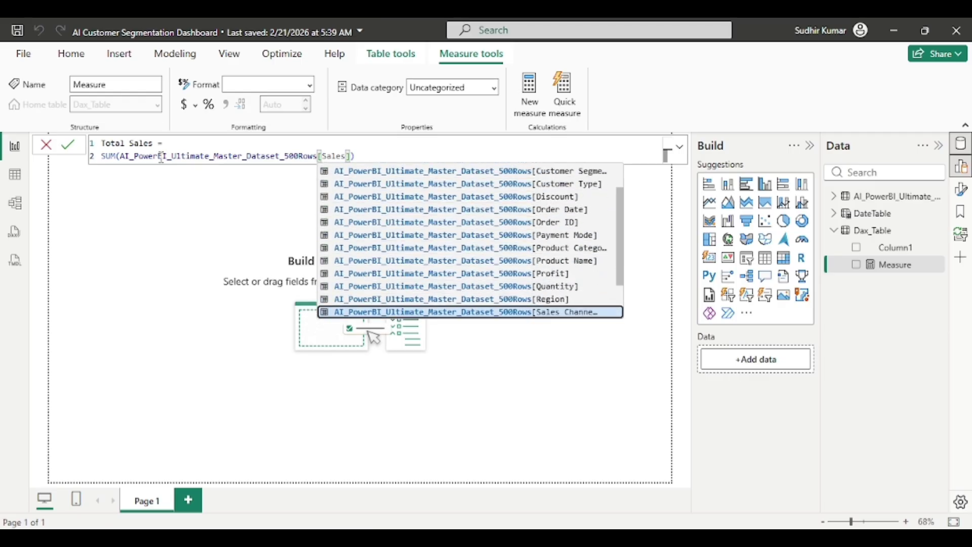
{"action": "key", "text": "Up"}
{"action": "key", "text": "Up"}
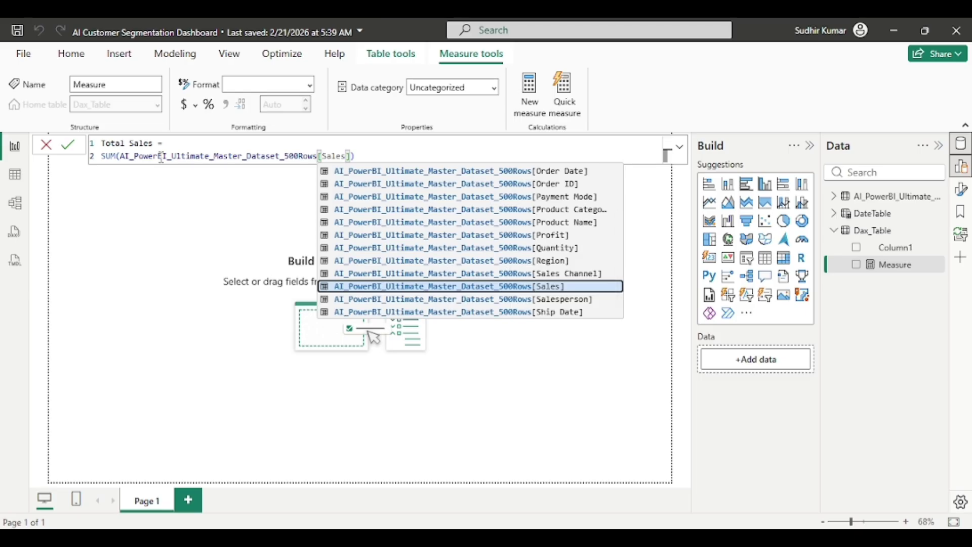
{"action": "key", "text": "Tab"}
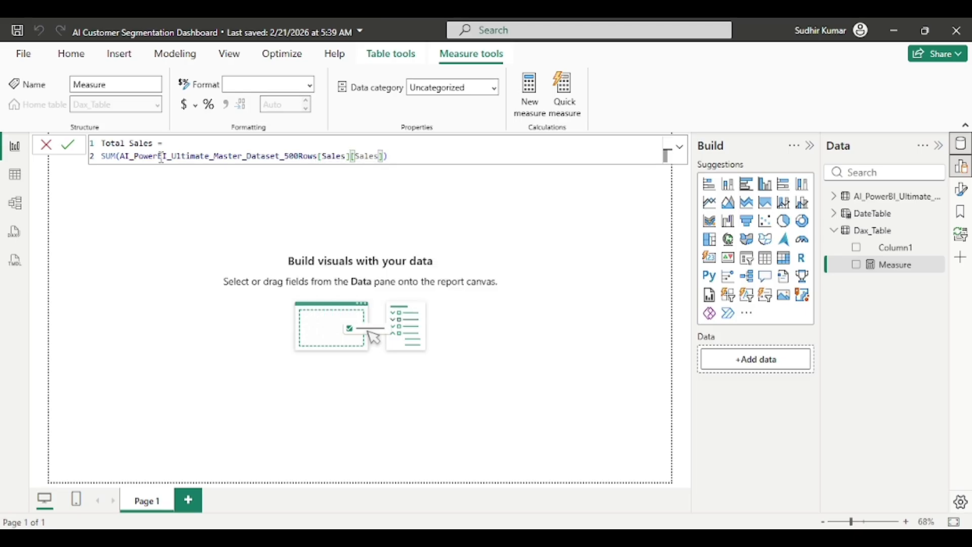
{"action": "key", "text": "shift+Right"}
{"action": "key", "text": "shift+Right"}
{"action": "key", "text": "shift+Right"}
{"action": "key", "text": "shift+Right"}
{"action": "key", "text": "shift+Right"}
{"action": "key", "text": "shift+Right"}
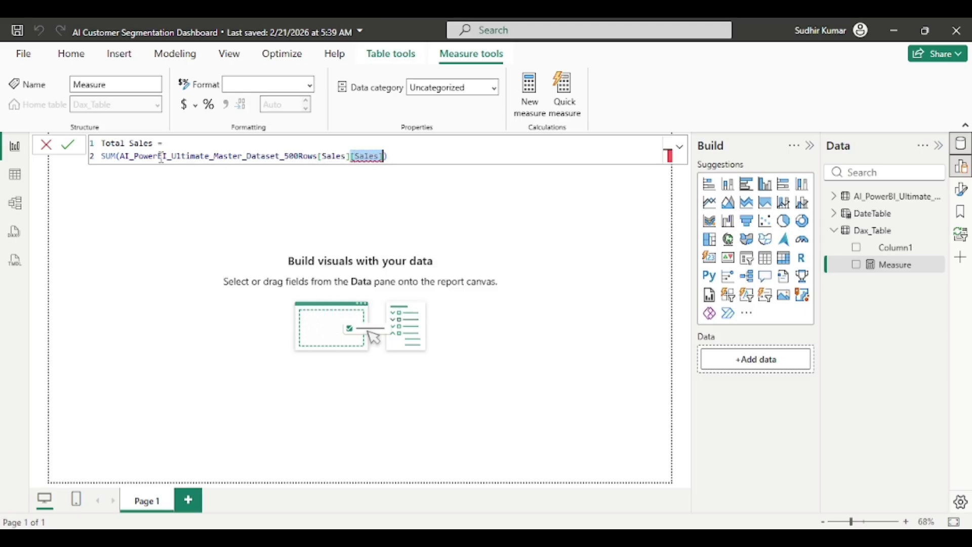
{"action": "key", "text": "Delete"}
{"action": "key", "text": "Return"}
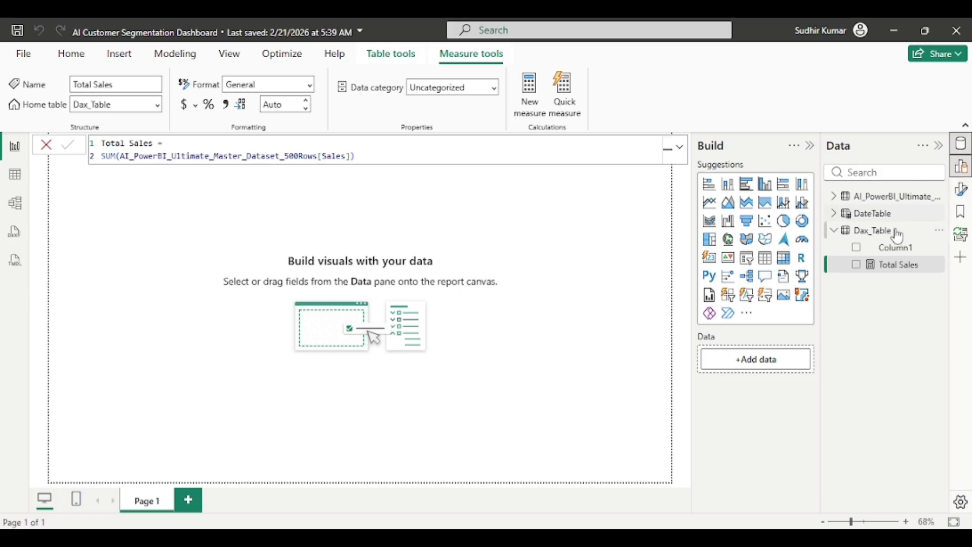
Step: Open the Total Sales measure in Dax_Table and copy its whole formula
{"action": "left_click", "coordinate": [877, 238]}
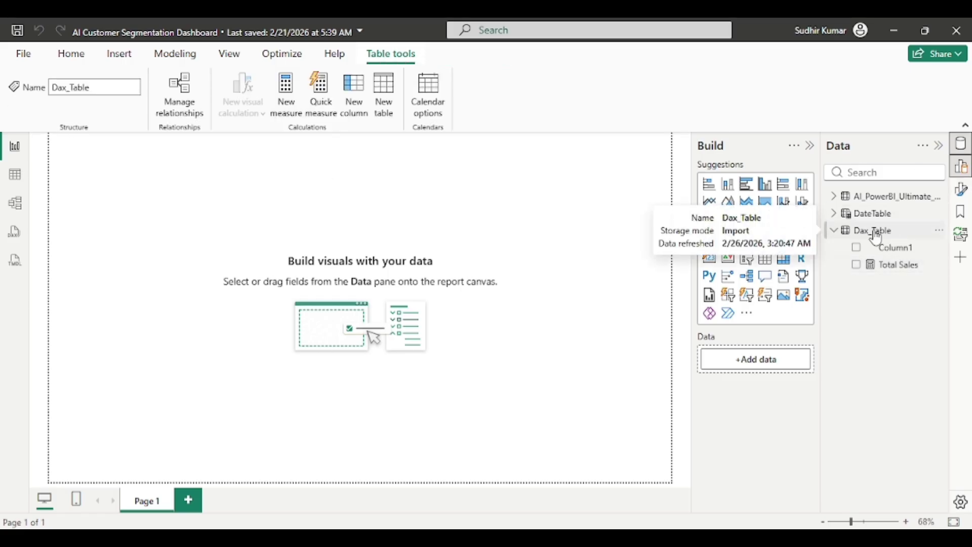
{"action": "left_click", "coordinate": [896, 266]}
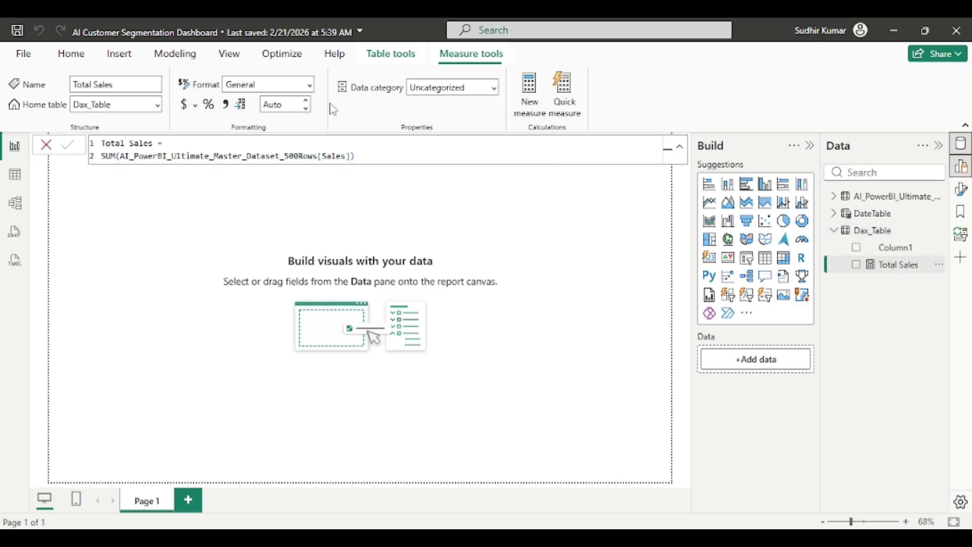
{"action": "left_click", "coordinate": [387, 158]}
{"action": "key", "text": "ctrl+a"}
{"action": "key", "text": "ctrl+c"}
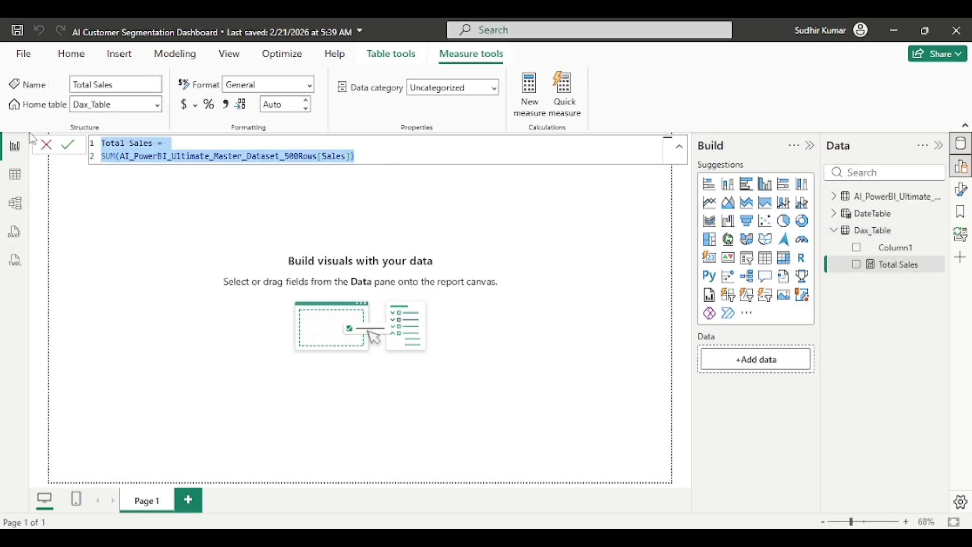
{"action": "left_click", "coordinate": [374, 247]}
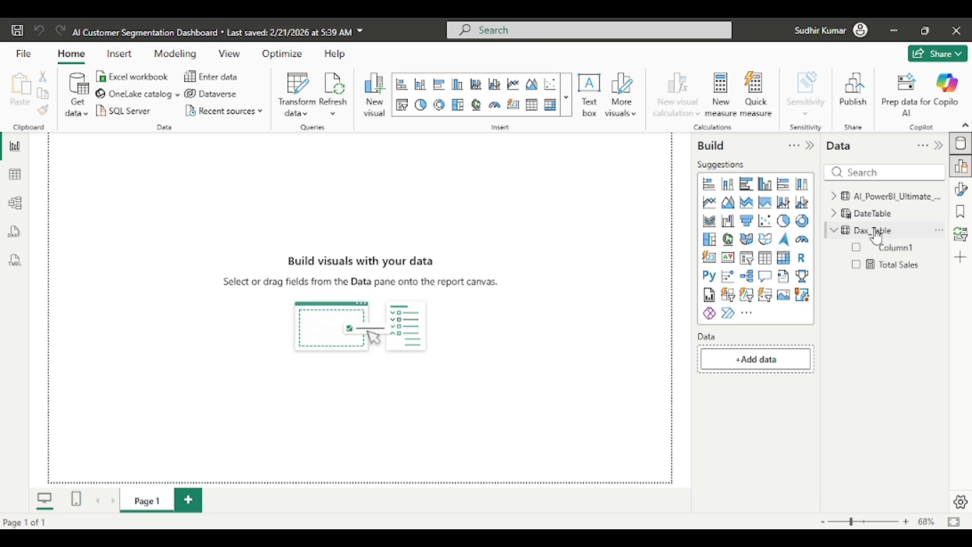
Step: Add another measure to Dax_Table and paste the copied Total Sales formula into it
{"action": "left_click", "coordinate": [878, 233]}
{"action": "right_click", "coordinate": [879, 233]}
{"action": "left_click", "coordinate": [789, 266]}
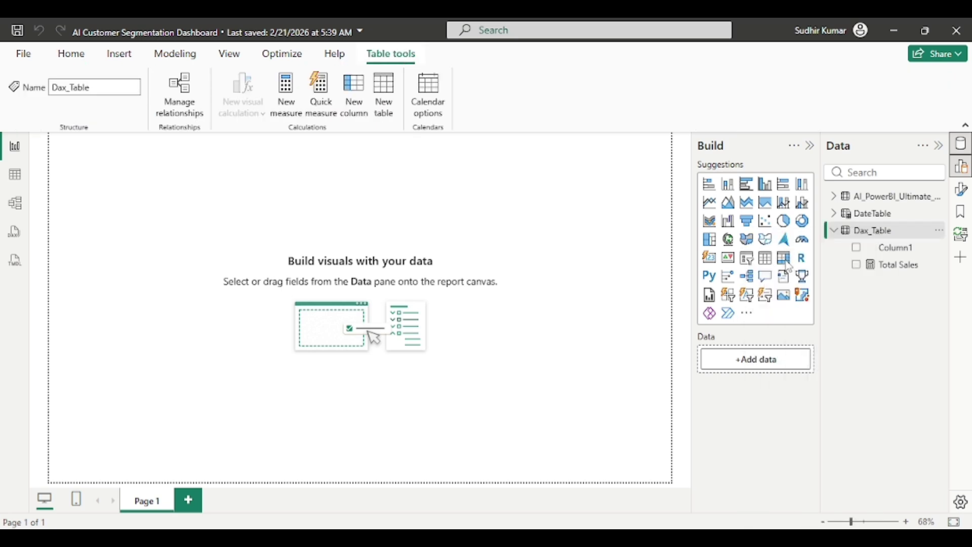
{"action": "key", "text": "ctrl+v"}
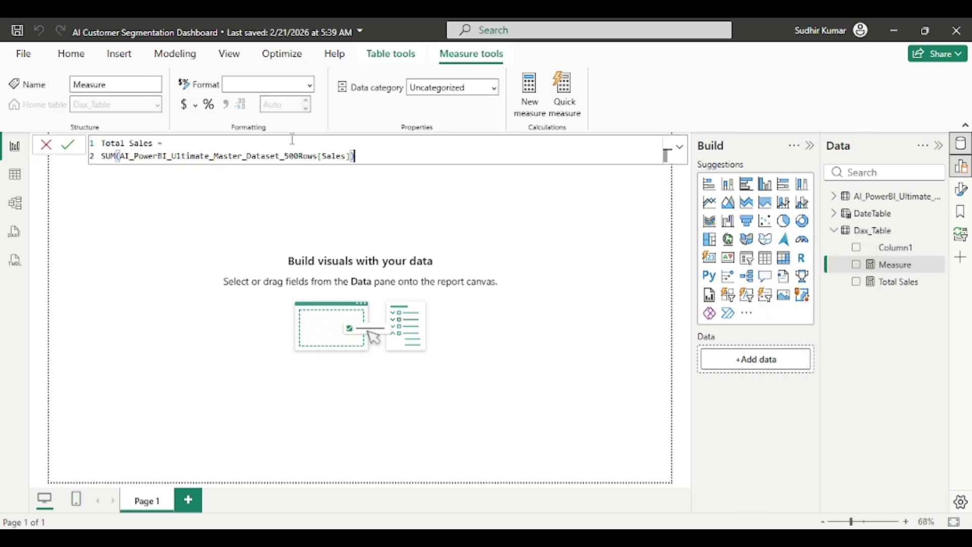
Step: Change the measure name in the pasted formula to Total Profit
{"action": "left_click", "coordinate": [151, 148]}
{"action": "key", "text": "Home"}
{"action": "left_click", "coordinate": [154, 145]}
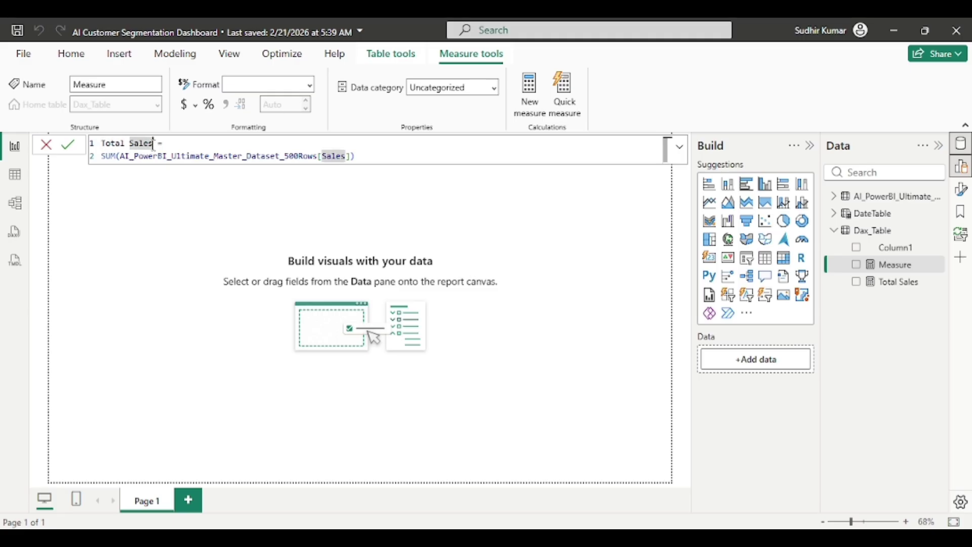
{"action": "key", "text": "BackSpace"}
{"action": "key", "text": "BackSpace"}
{"action": "key", "text": "BackSpace"}
{"action": "key", "text": "BackSpace"}
{"action": "key", "text": "BackSpace"}
{"action": "type", "text": "P"}
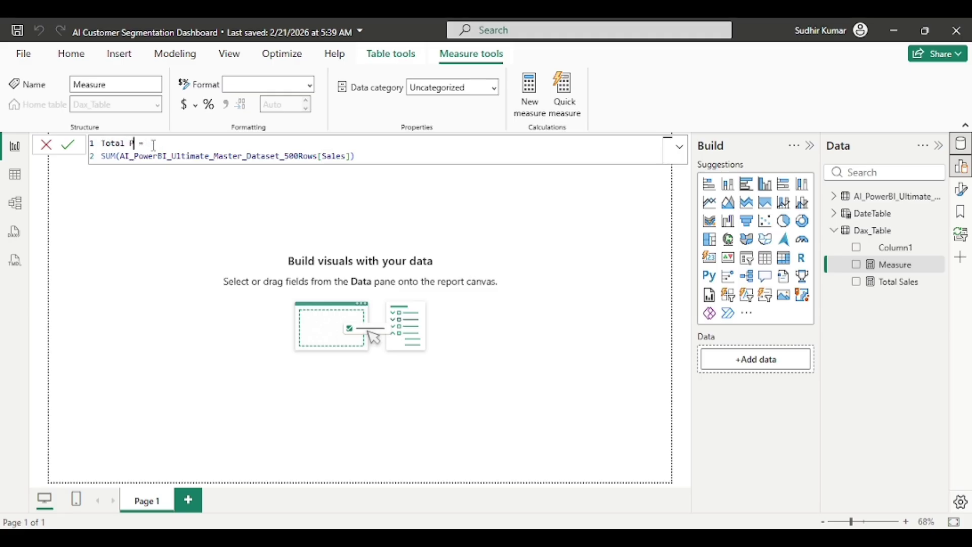
{"action": "type", "text": "rofit"}
Step: Replace the summed column with AI_PowerBI_Ultimate_Master_Dataset_500Rows[Profit] and commit the Total Profit measure
{"action": "left_click", "coordinate": [354, 157]}
{"action": "left_click", "coordinate": [353, 157]}
{"action": "key", "text": "BackSpace"}
{"action": "key", "text": "BackSpace"}
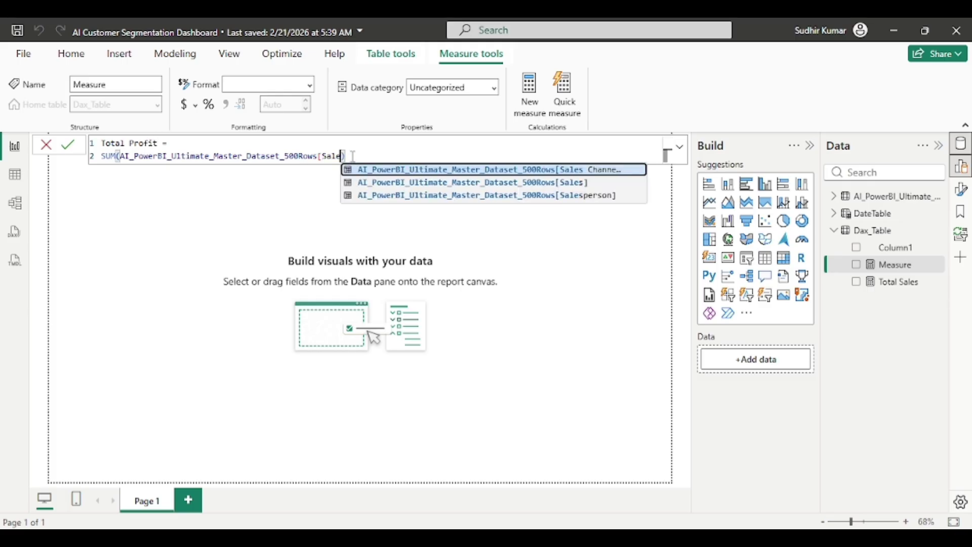
{"action": "key", "text": "BackSpace"}
{"action": "key", "text": "BackSpace"}
{"action": "key", "text": "BackSpace"}
{"action": "key", "text": "BackSpace"}
{"action": "key", "text": "BackSpace"}
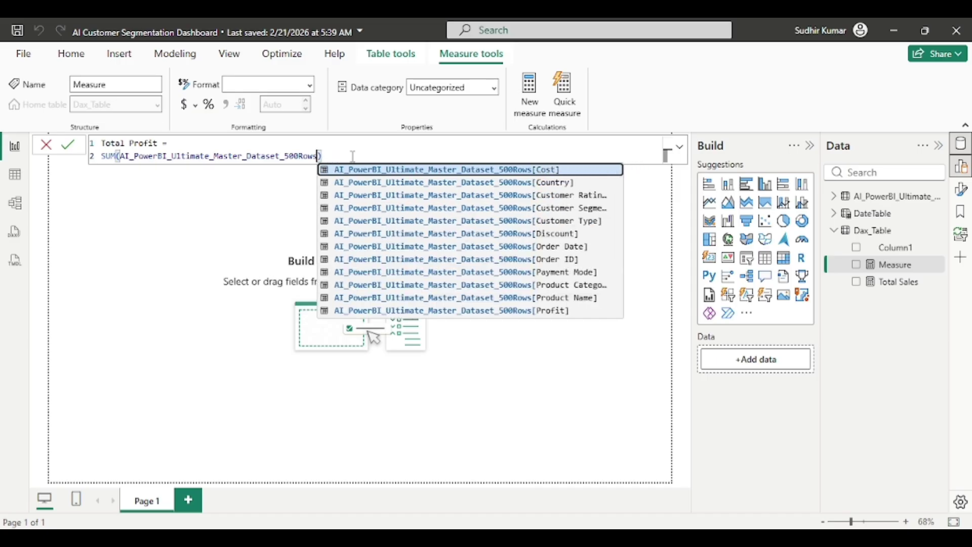
{"action": "key", "text": "Down"}
{"action": "key", "text": "Down"}
{"action": "key", "text": "Down"}
{"action": "key", "text": "Down"}
{"action": "key", "text": "Down"}
{"action": "key", "text": "Down"}
{"action": "key", "text": "Down"}
{"action": "key", "text": "Down"}
{"action": "key", "text": "Down"}
{"action": "key", "text": "Down"}
{"action": "key", "text": "Down"}
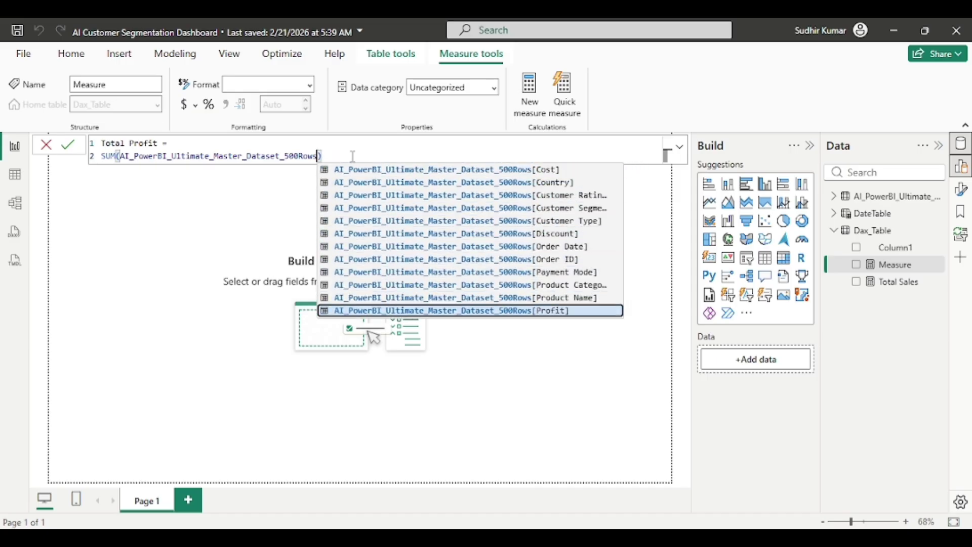
{"action": "key", "text": "Tab"}
{"action": "key", "text": "Return"}
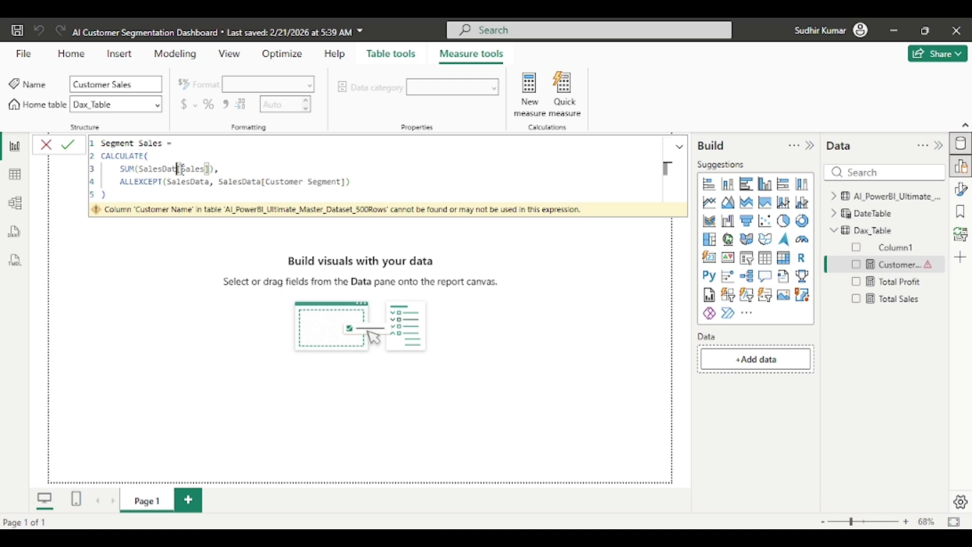
Step: Replace SalesData in the SUM argument of the Segment Sales formula with AI_PowerBI_Ultimate_Master_Dataset_500Rows
{"action": "key", "text": "BackSpace"}
{"action": "key", "text": "BackSpace"}
{"action": "key", "text": "BackSpace"}
{"action": "key", "text": "BackSpace"}
{"action": "key", "text": "BackSpace"}
{"action": "key", "text": "BackSpace"}
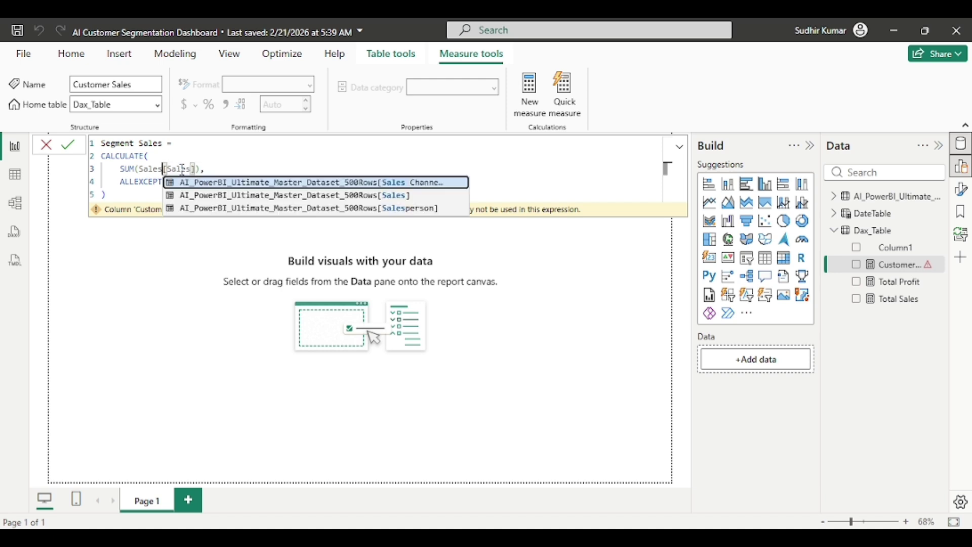
{"action": "key", "text": "BackSpace"}
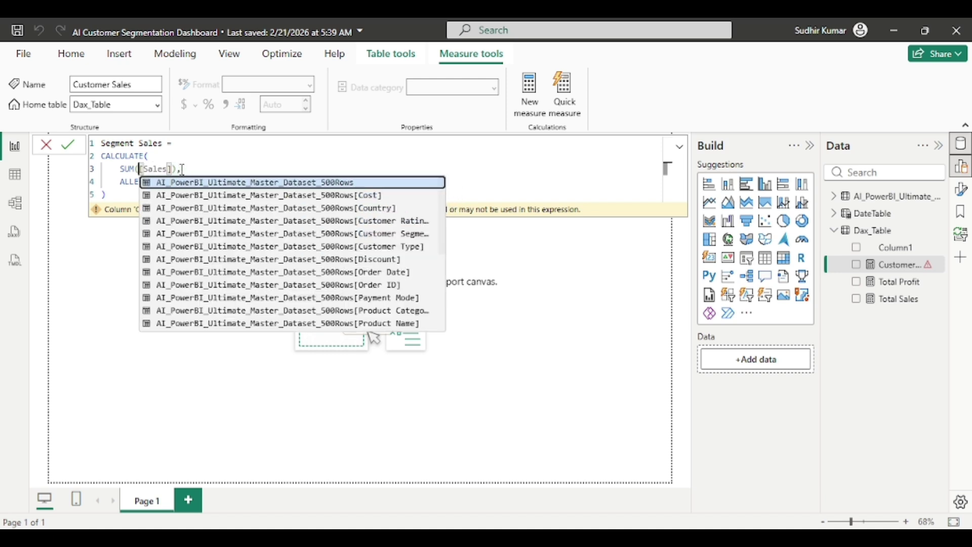
{"action": "key", "text": "Tab"}
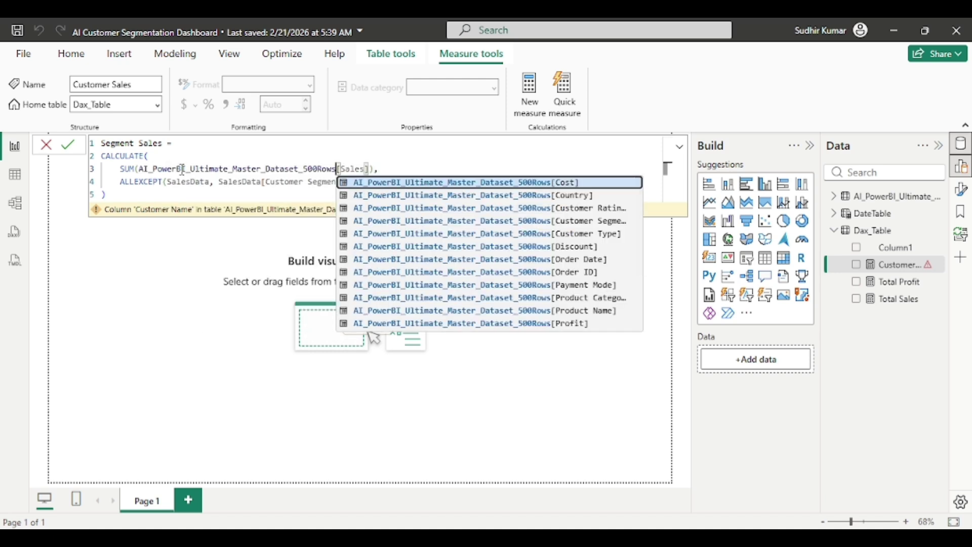
{"action": "left_click", "coordinate": [215, 158]}
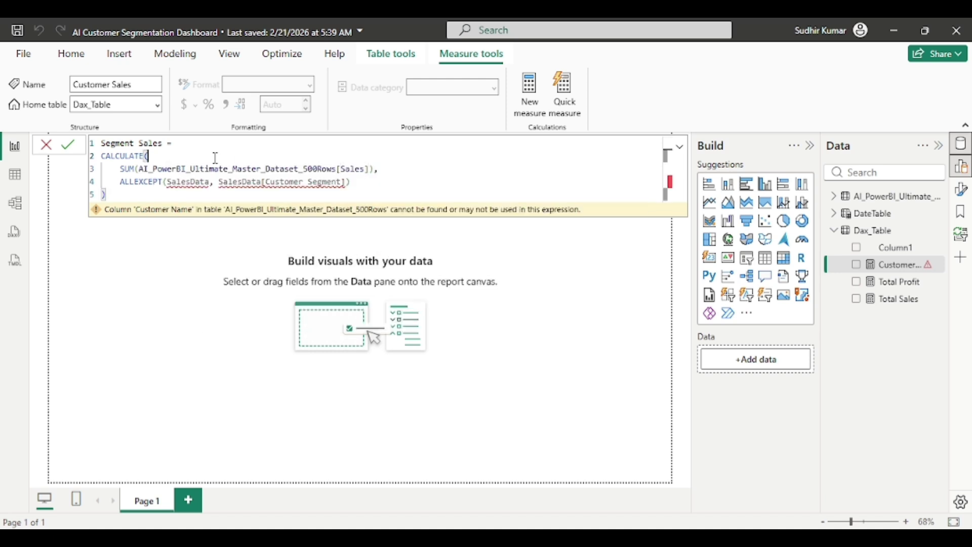
Step: Replace both SalesData references in ALLEXCEPT with the copied table name AI_PowerBI_Ultimate_Master_Dataset_500Rows and commit the Segment Sales measure
{"action": "left_click", "coordinate": [205, 183]}
{"action": "left_click_drag", "start_coordinate": [140, 169], "coordinate": [336, 169]}
{"action": "key", "text": "ctrl+c"}
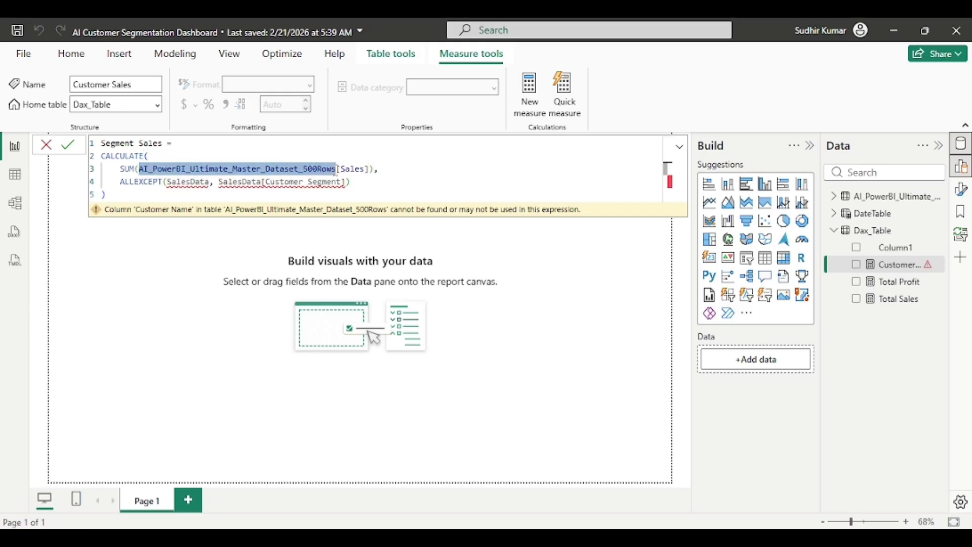
{"action": "double_click", "coordinate": [191, 178]}
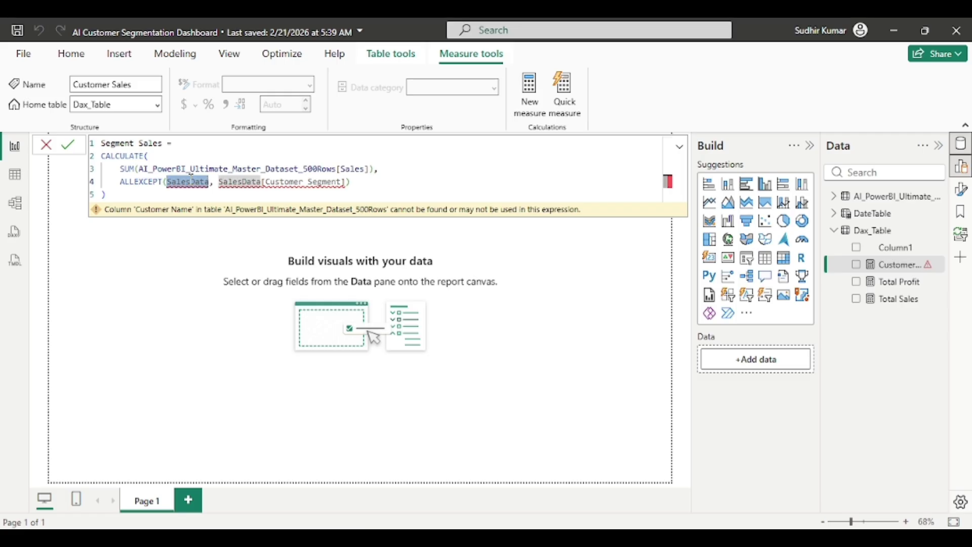
{"action": "key", "text": "ctrl+v"}
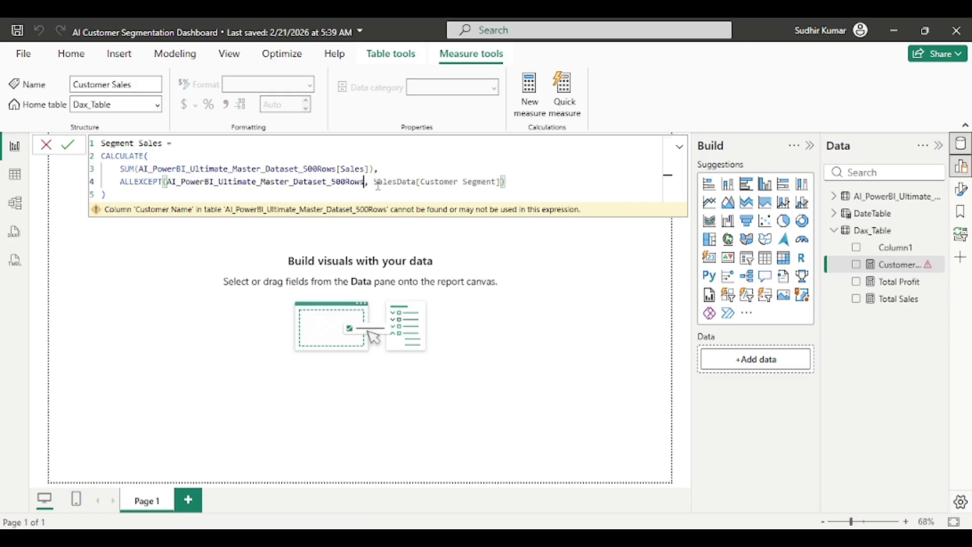
{"action": "left_click_drag", "start_coordinate": [375, 182], "coordinate": [416, 182]}
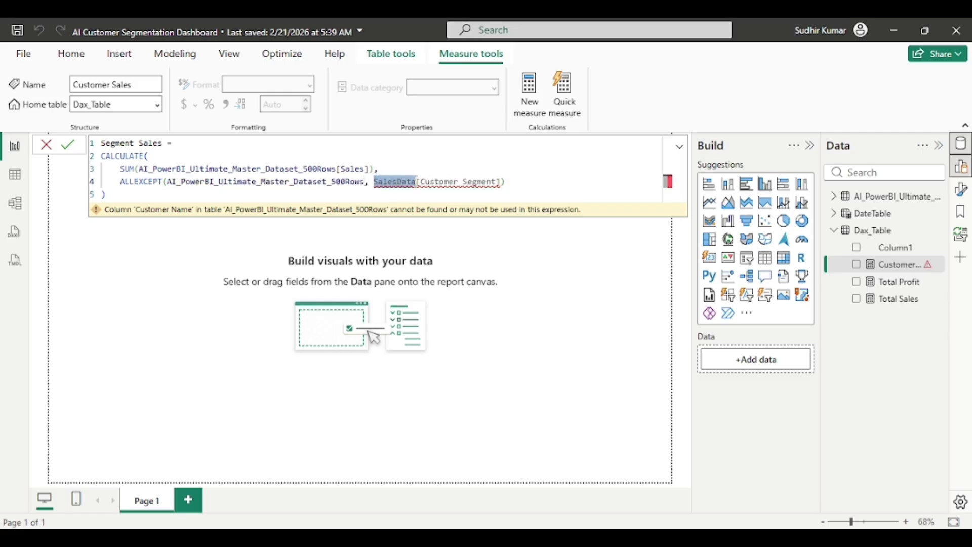
{"action": "key", "text": "ctrl+v"}
{"action": "key", "text": "Return"}
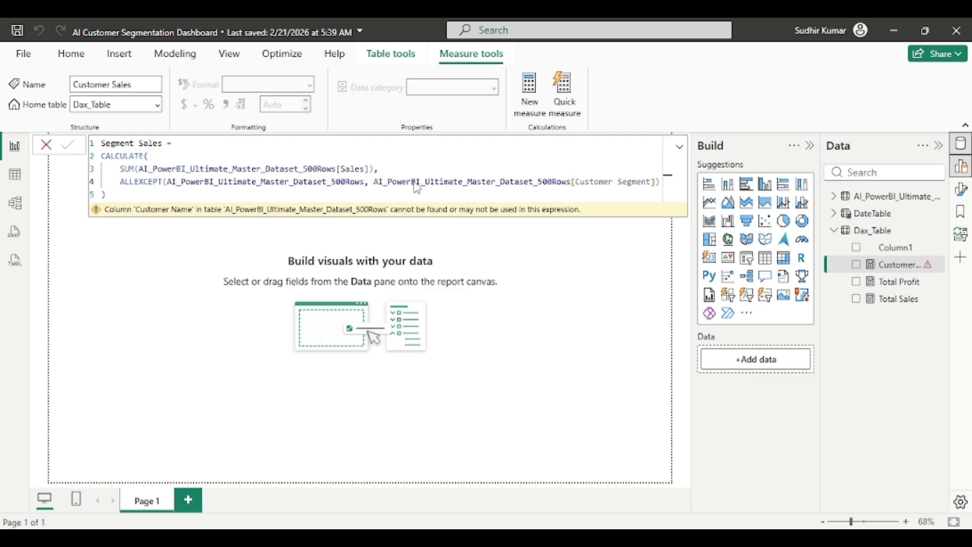
{"action": "left_click", "coordinate": [229, 251]}
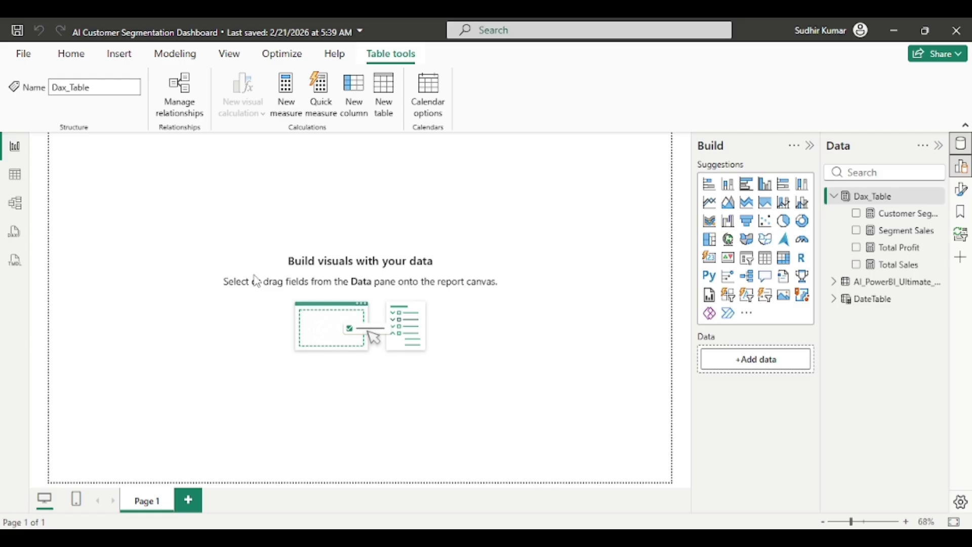
Step: Review the formulas of the Segment Sales and Customer Segment measures in Dax_Table
{"action": "left_click", "coordinate": [256, 280]}
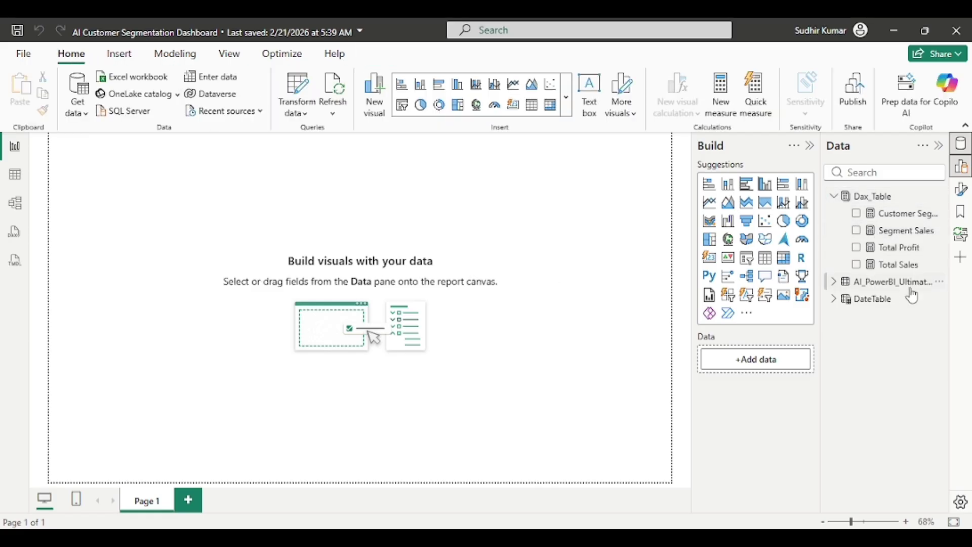
{"action": "left_click", "coordinate": [903, 235]}
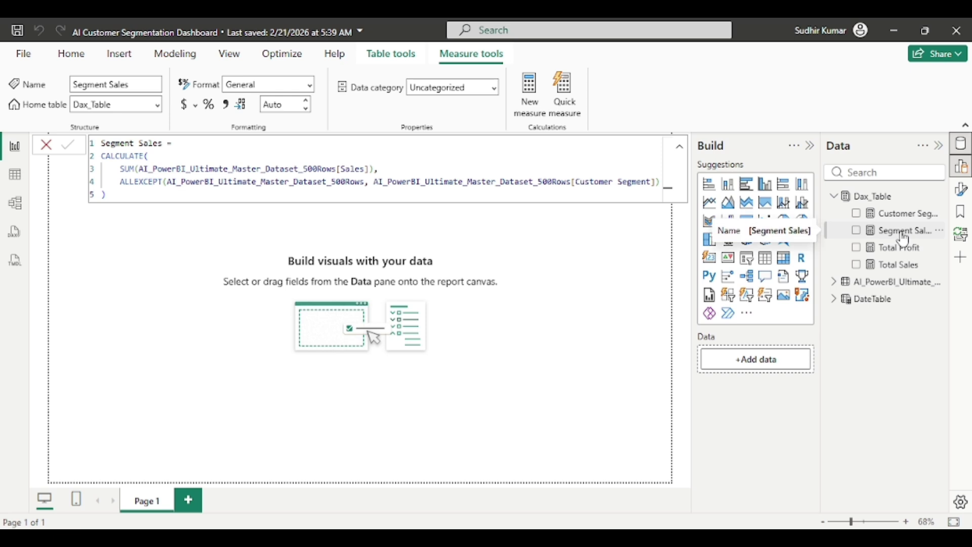
{"action": "left_click", "coordinate": [890, 215]}
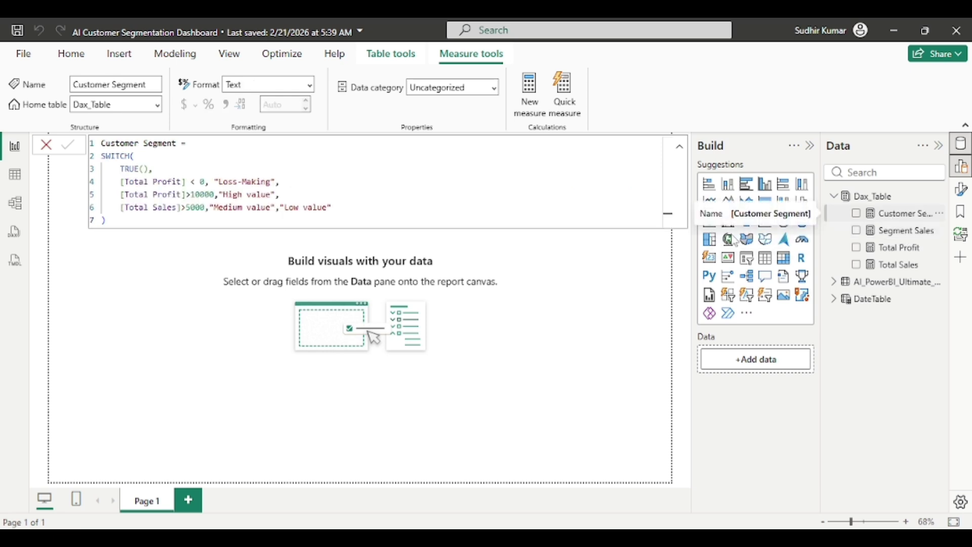
{"action": "left_click", "coordinate": [200, 363]}
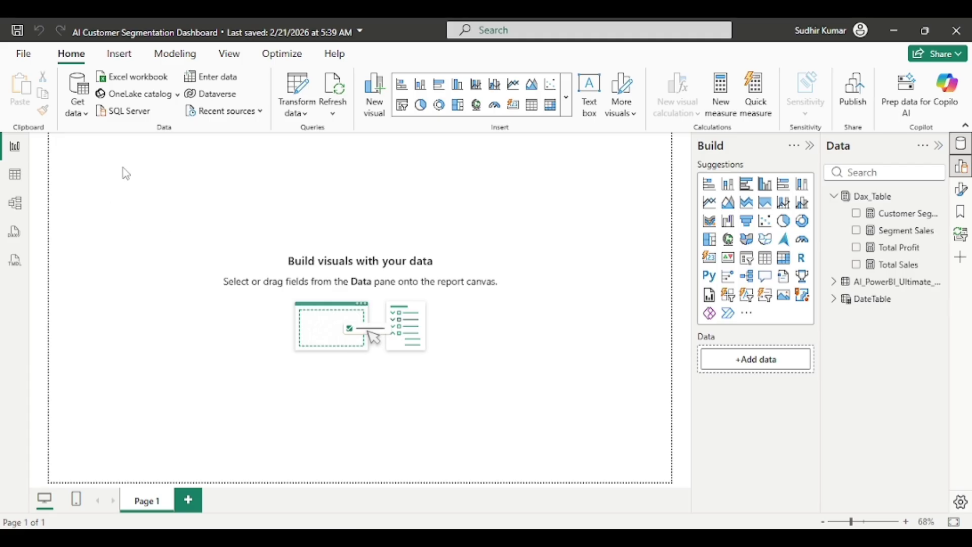
Step: Apply the custom report theme file AI Intelligence Pro Theme.Json to the report and dismiss the confirmation
{"action": "left_click", "coordinate": [229, 56]}
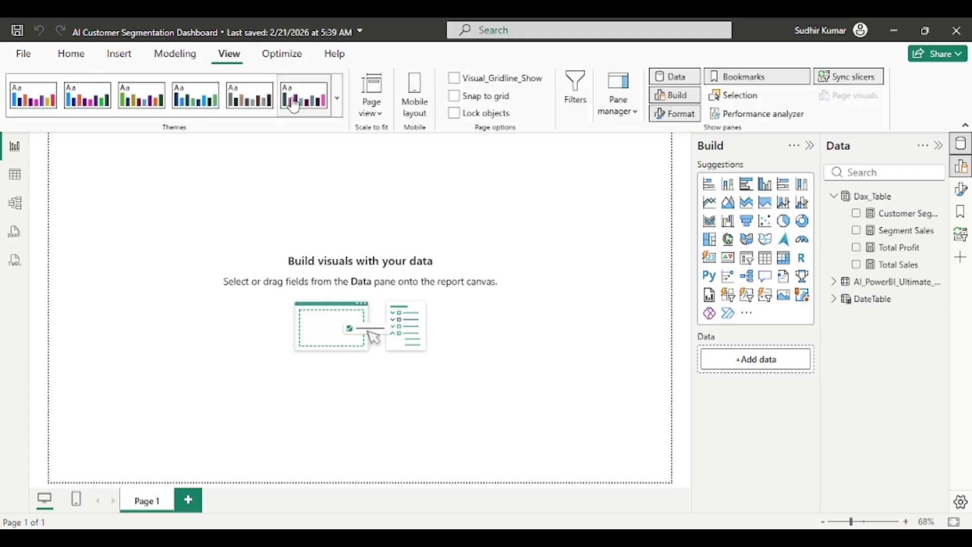
{"action": "left_click", "coordinate": [337, 107]}
{"action": "scroll", "coordinate": [163, 349], "scroll_direction": "down", "scroll_amount": 3}
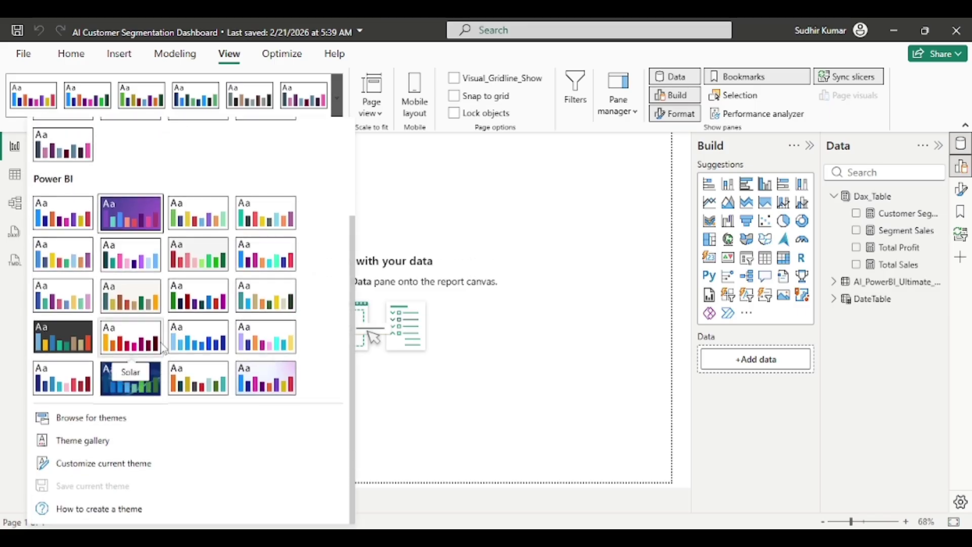
{"action": "left_click", "coordinate": [103, 416]}
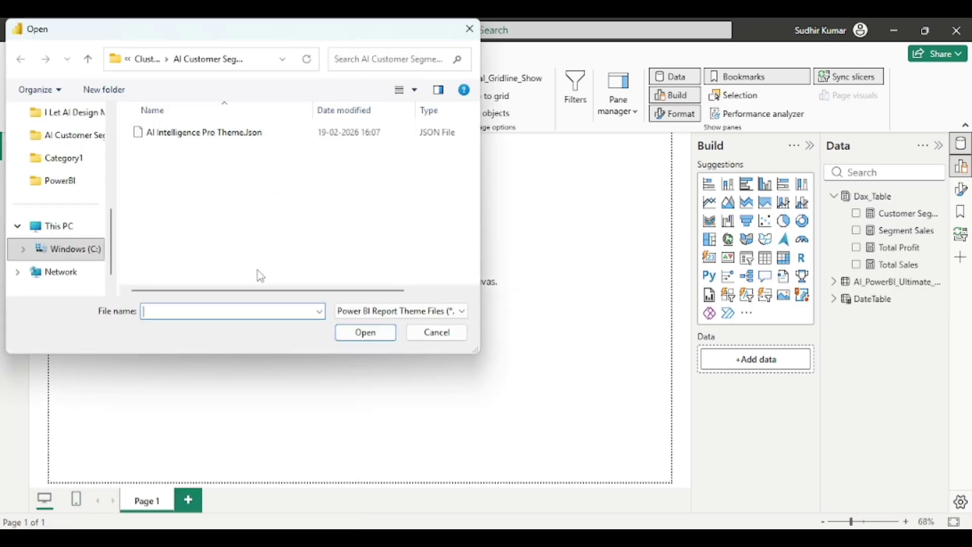
{"action": "left_click", "coordinate": [192, 139]}
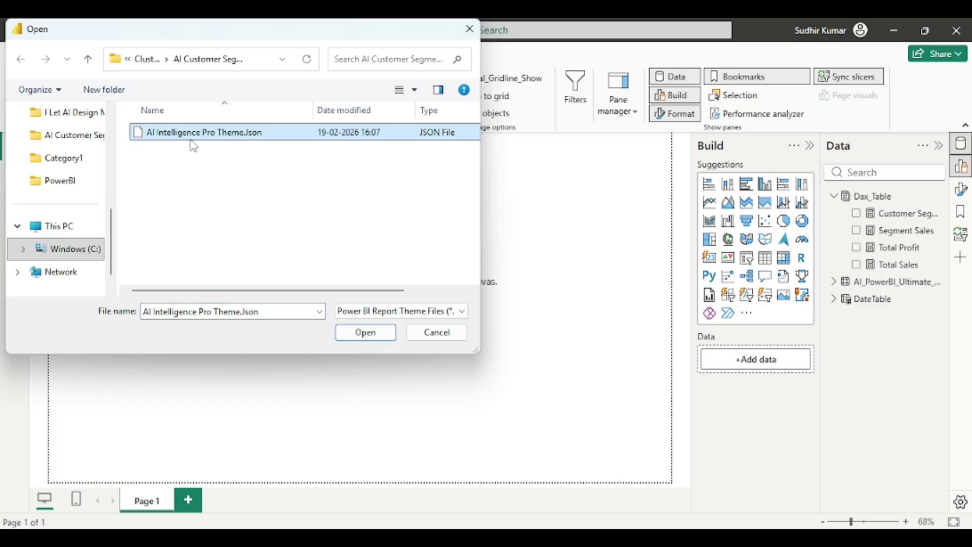
{"action": "left_click", "coordinate": [369, 335]}
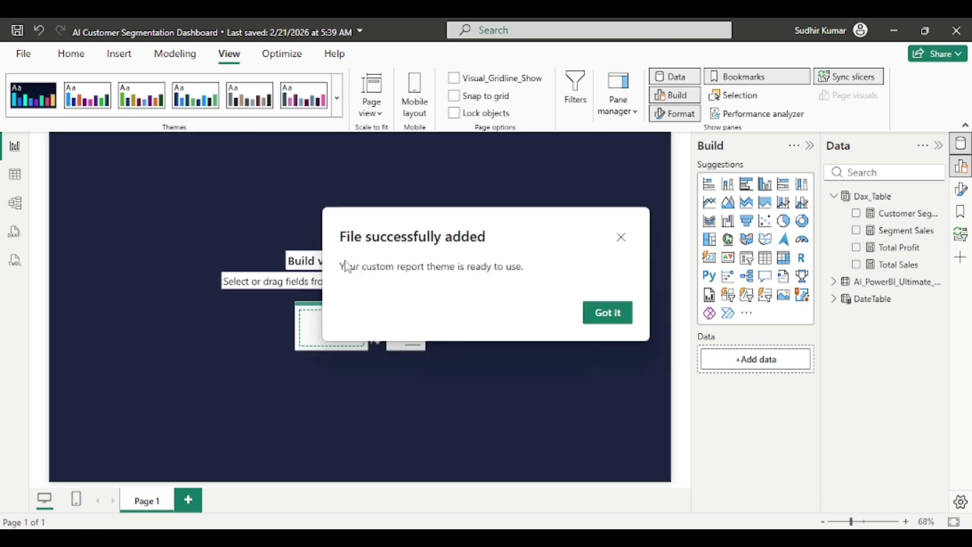
{"action": "left_click", "coordinate": [615, 316]}
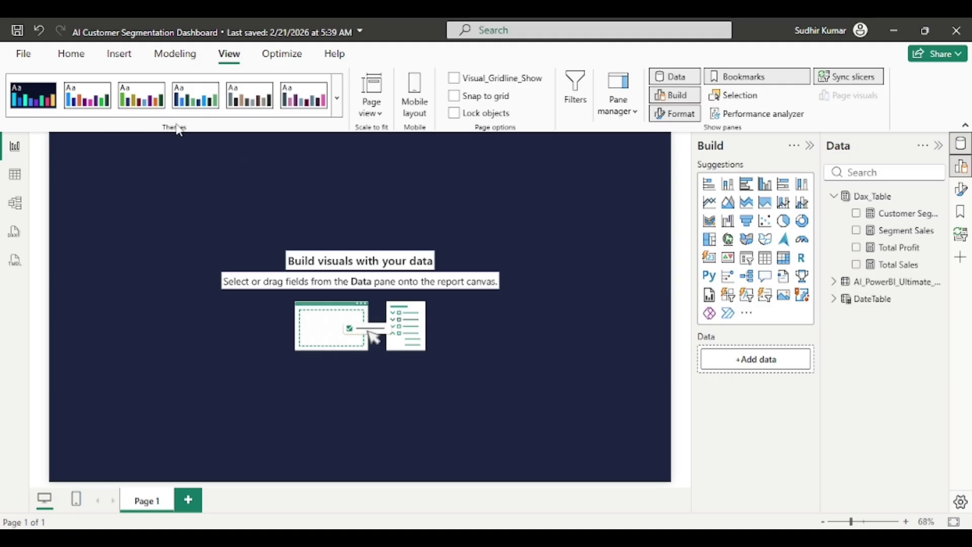
Step: Insert a rectangle shape and stretch it into a thin banner across the full width of the page's upper edge
{"action": "left_click", "coordinate": [119, 56]}
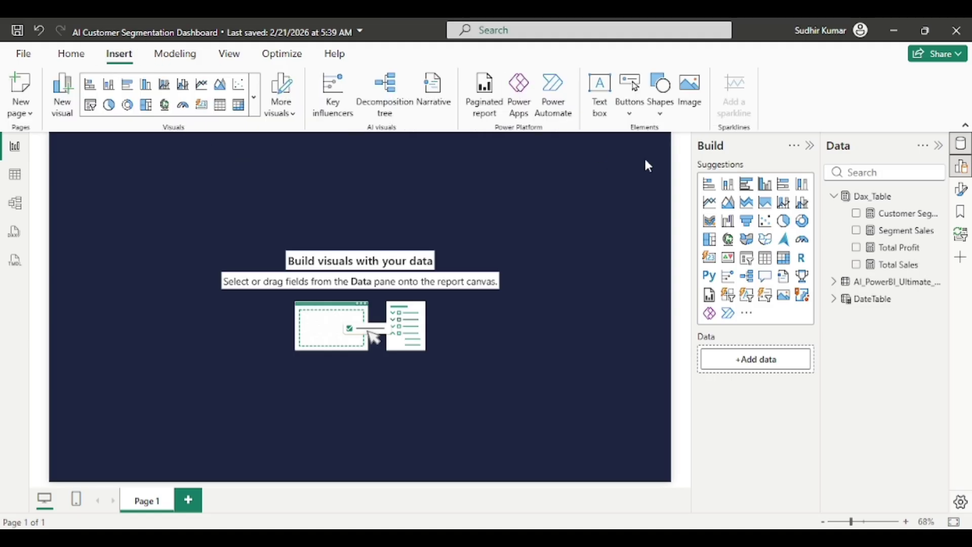
{"action": "left_click", "coordinate": [664, 114]}
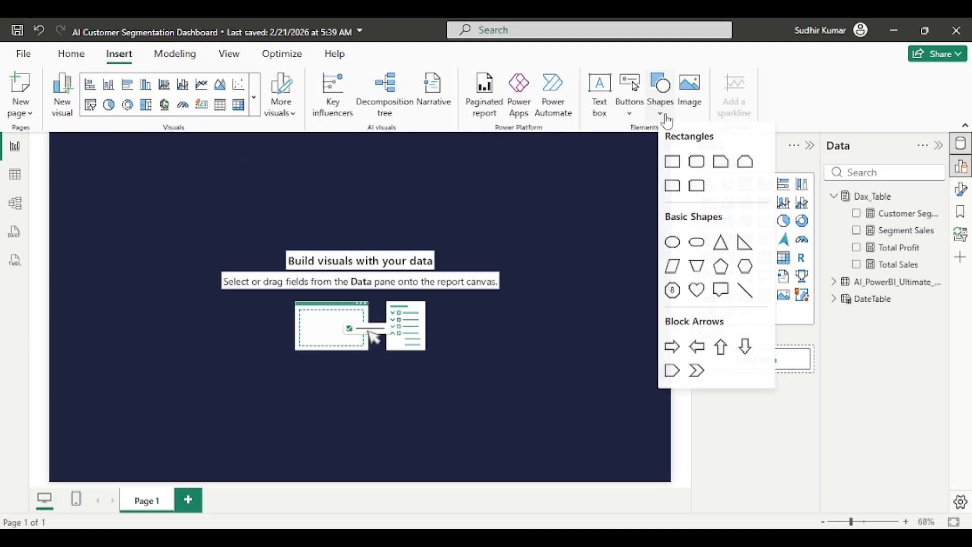
{"action": "left_click", "coordinate": [673, 163]}
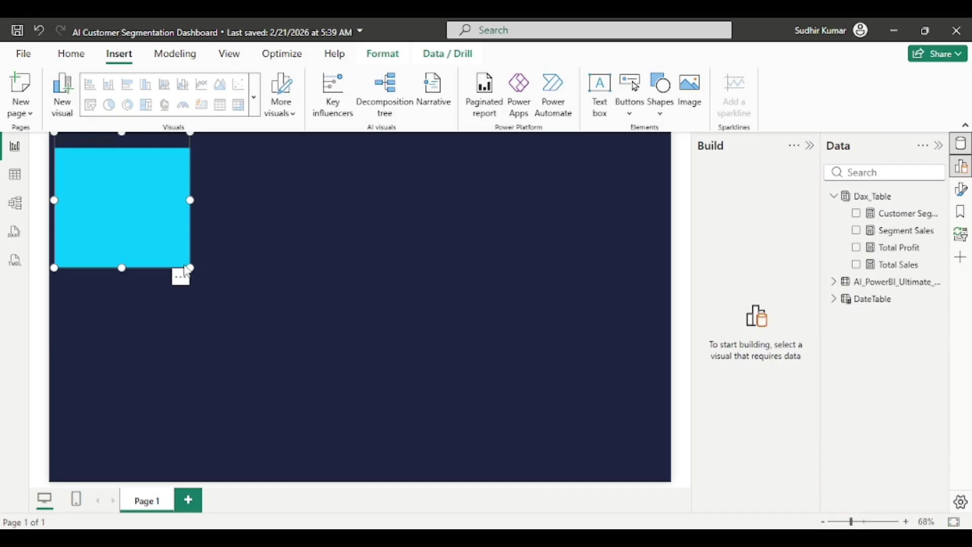
{"action": "left_click_drag", "start_coordinate": [188, 264], "coordinate": [683, 174]}
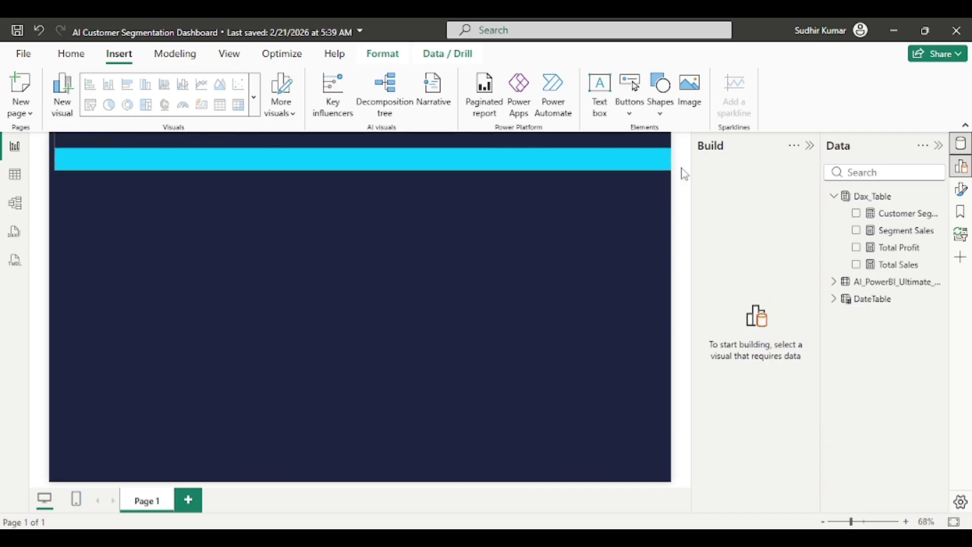
{"action": "left_click_drag", "start_coordinate": [60, 166], "coordinate": [46, 177]}
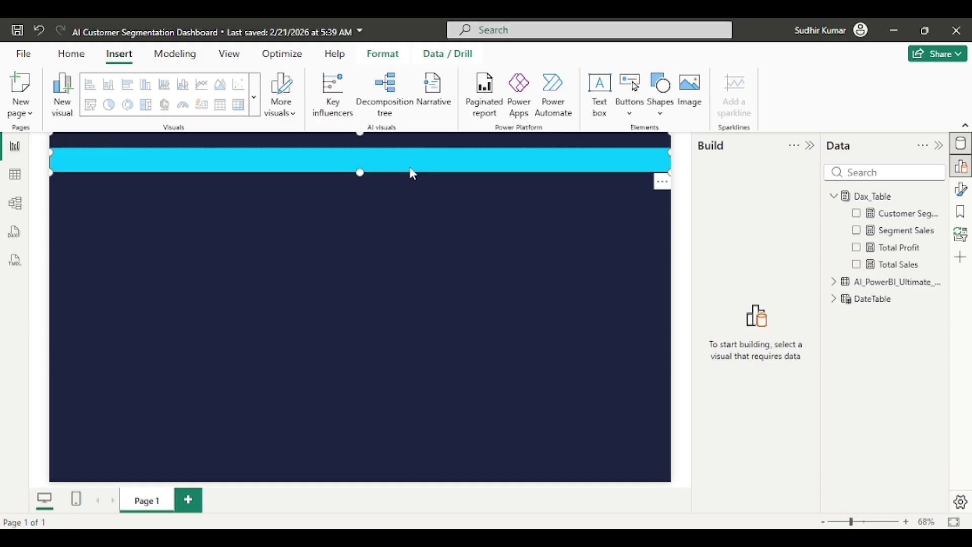
Step: Open the banner shape's formatting options and turn off its title
{"action": "left_click", "coordinate": [962, 197]}
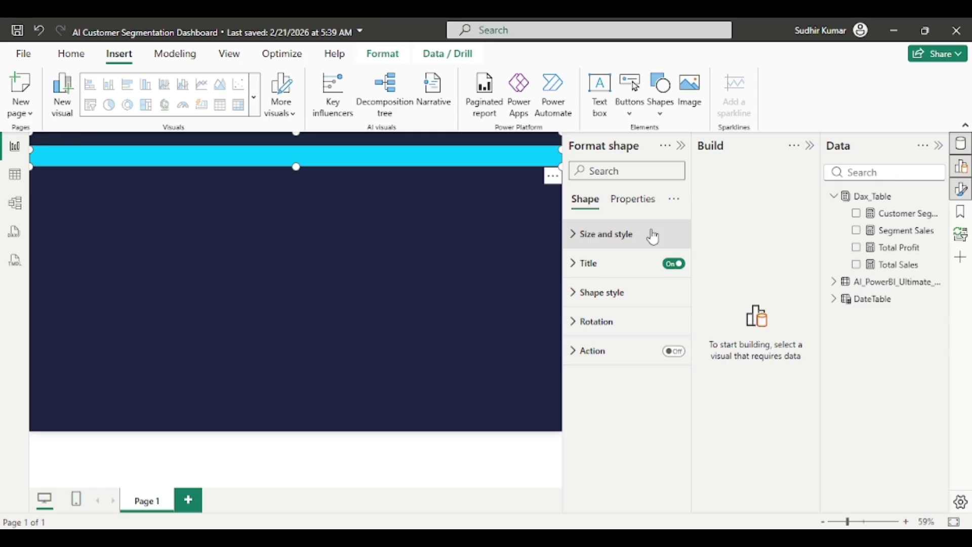
{"action": "left_click", "coordinate": [674, 264]}
{"action": "left_click", "coordinate": [582, 267]}
{"action": "left_click", "coordinate": [583, 271]}
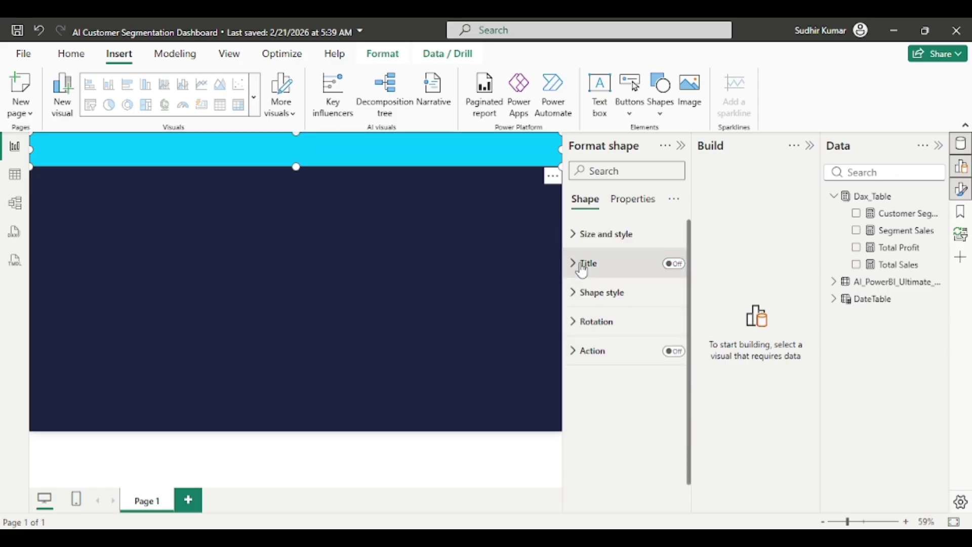
Step: Enable text in the banner's shape style and enter "AI Customer Segmentation Dashboard"
{"action": "left_click", "coordinate": [577, 298]}
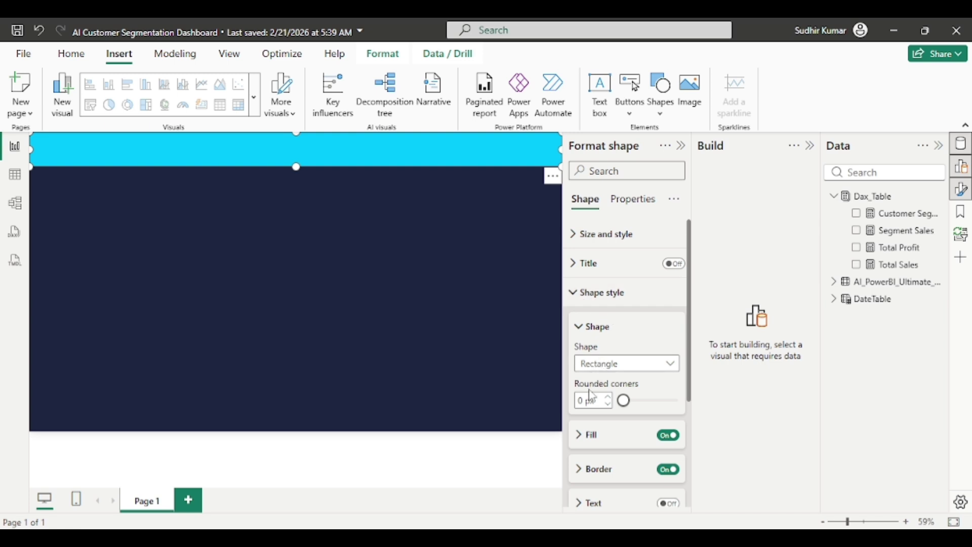
{"action": "scroll", "coordinate": [593, 403], "scroll_direction": "down", "scroll_amount": 3}
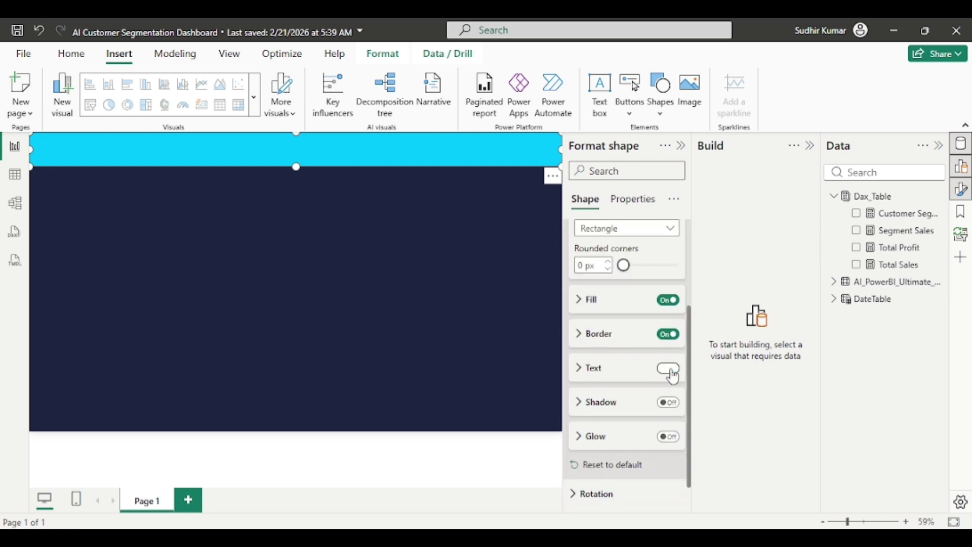
{"action": "left_click", "coordinate": [670, 369]}
{"action": "left_click", "coordinate": [581, 374]}
{"action": "left_click", "coordinate": [597, 405]}
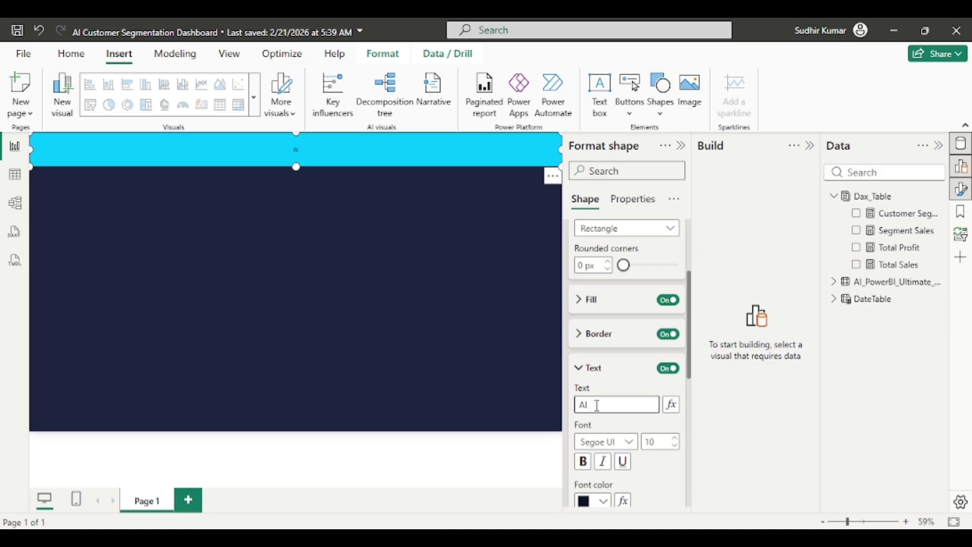
{"action": "type", "text": "AI Customer"}
{"action": "type", "text": " Segmentation"}
{"action": "type", "text": " Dashboard"}
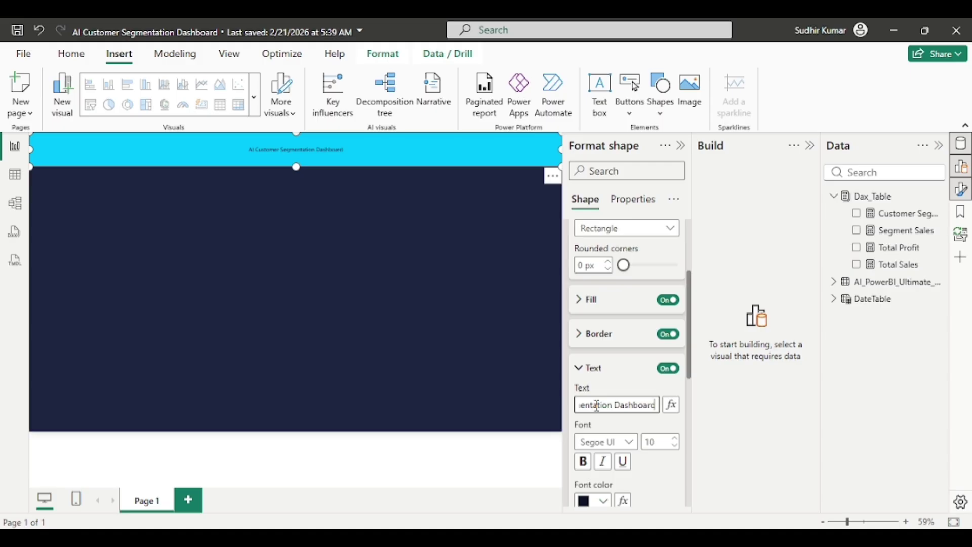
Step: Set the banner text to size 20, switch its font to another Segoe UI variant and make it bold
{"action": "scroll", "coordinate": [634, 373], "scroll_direction": "down", "scroll_amount": 3}
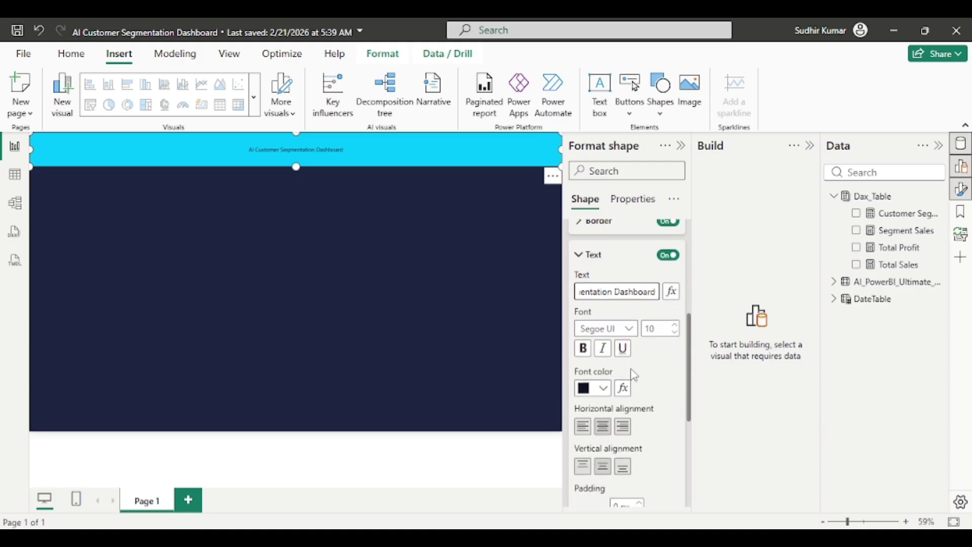
{"action": "double_click", "coordinate": [657, 326]}
{"action": "type", "text": "20"}
{"action": "key", "text": "Return"}
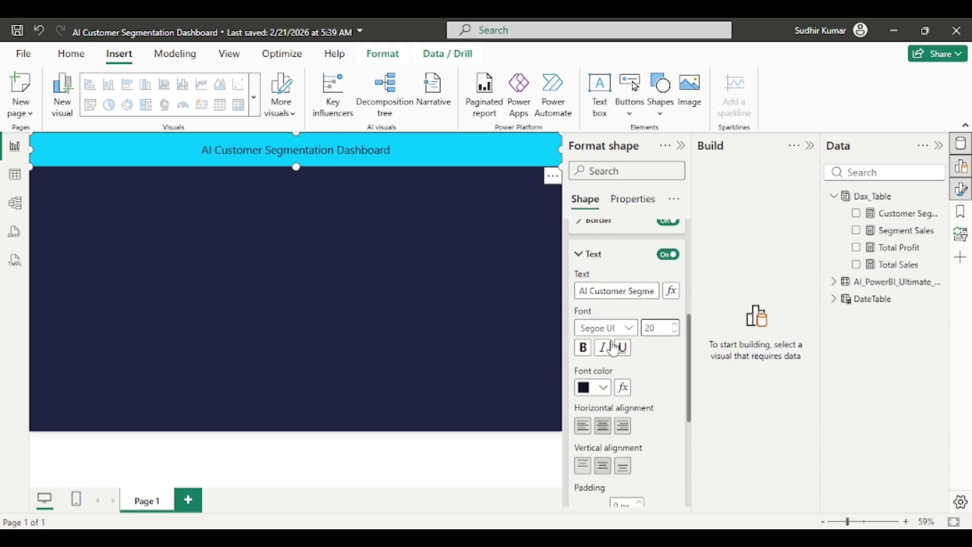
{"action": "left_click", "coordinate": [624, 328]}
{"action": "left_click", "coordinate": [626, 236]}
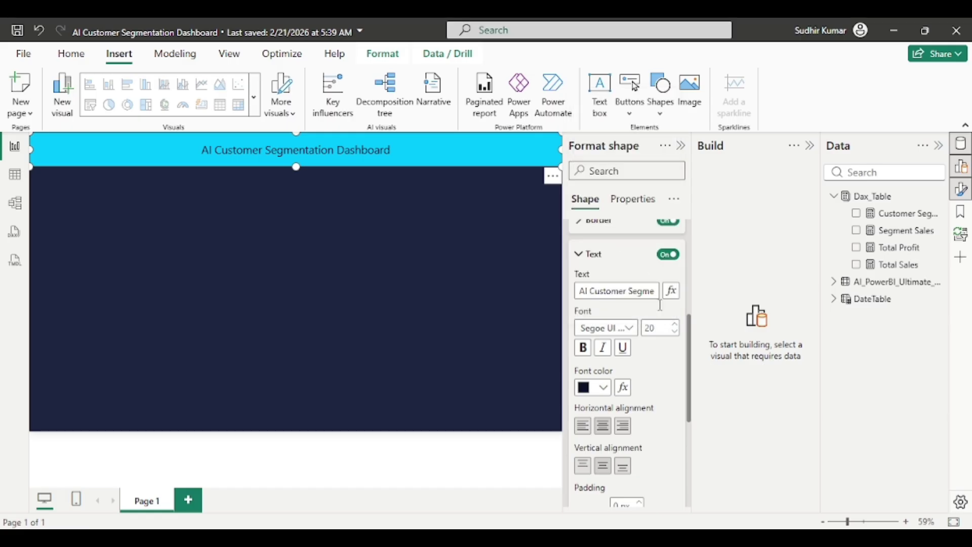
{"action": "left_click", "coordinate": [582, 348]}
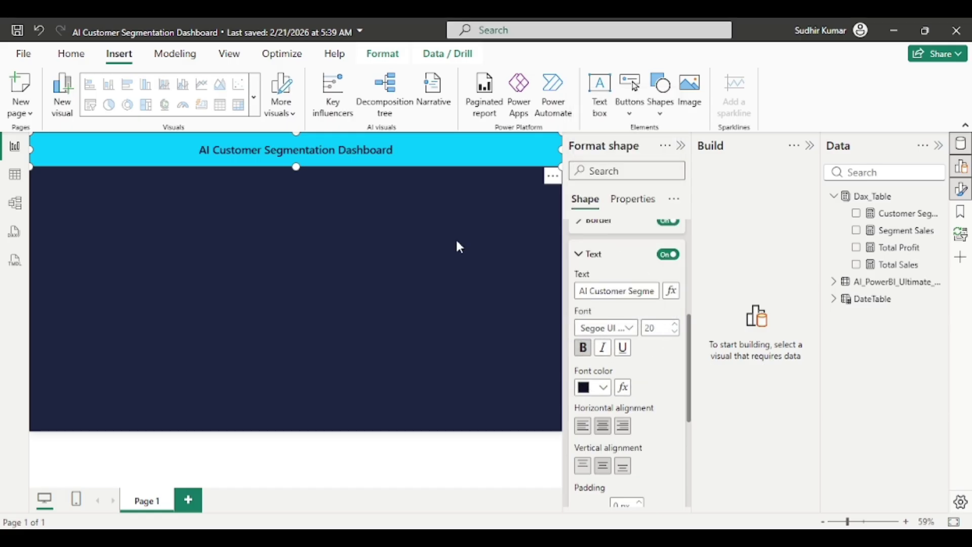
Step: Shrink the title banner to a height of about 46 while keeping it across the full page width
{"action": "left_click", "coordinate": [426, 194]}
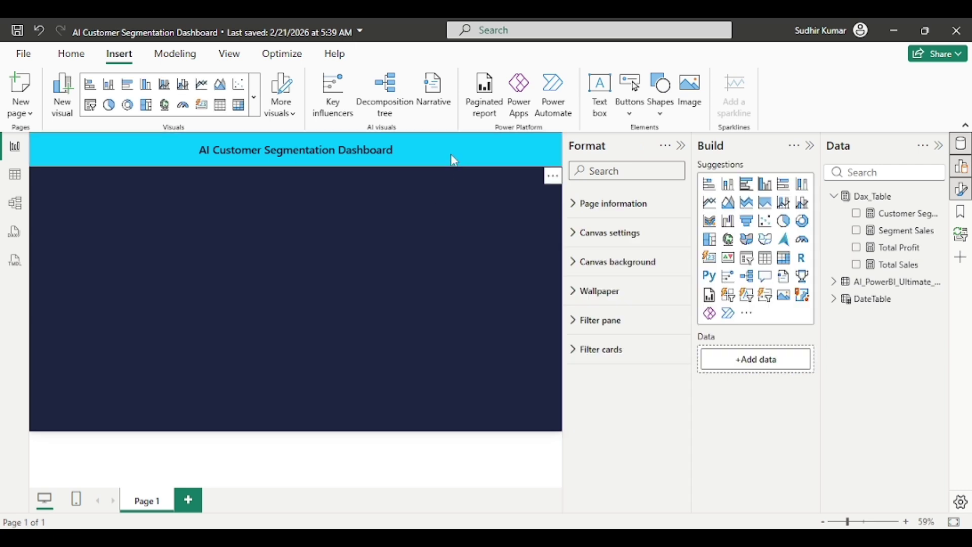
{"action": "left_click", "coordinate": [536, 159]}
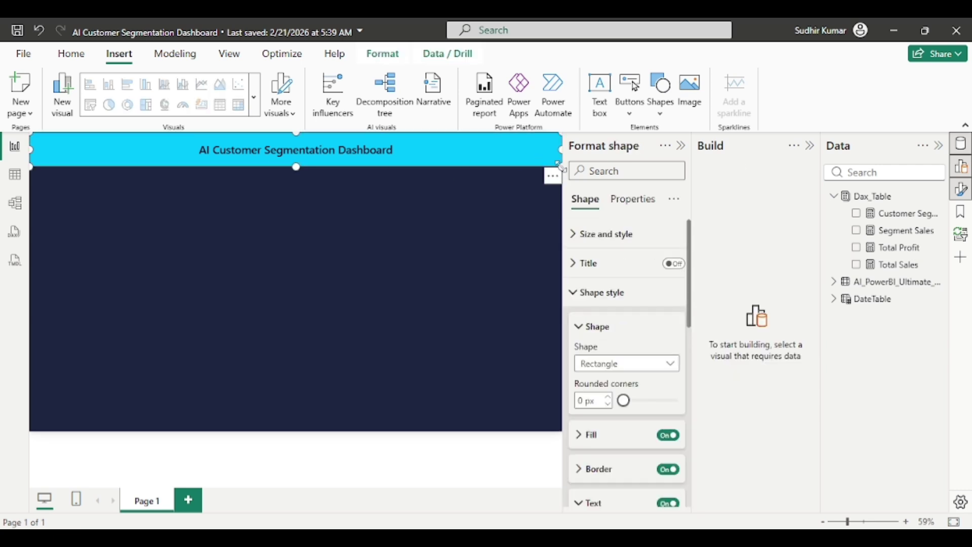
{"action": "left_click_drag", "start_coordinate": [559, 165], "coordinate": [561, 152]}
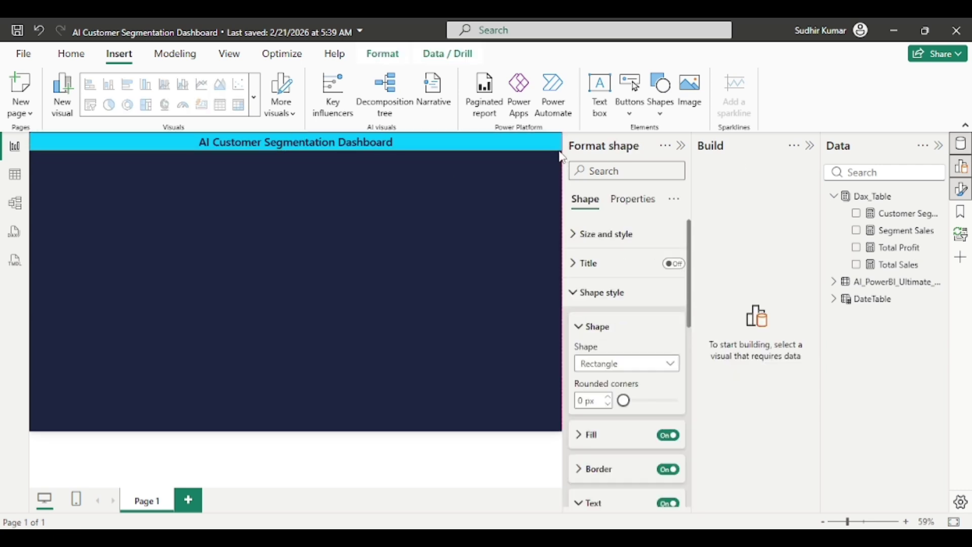
{"action": "left_click", "coordinate": [485, 185]}
Step: Turn on the banner's visual border, color it yellow and set its rounded corners to 30 px
{"action": "left_click", "coordinate": [290, 148]}
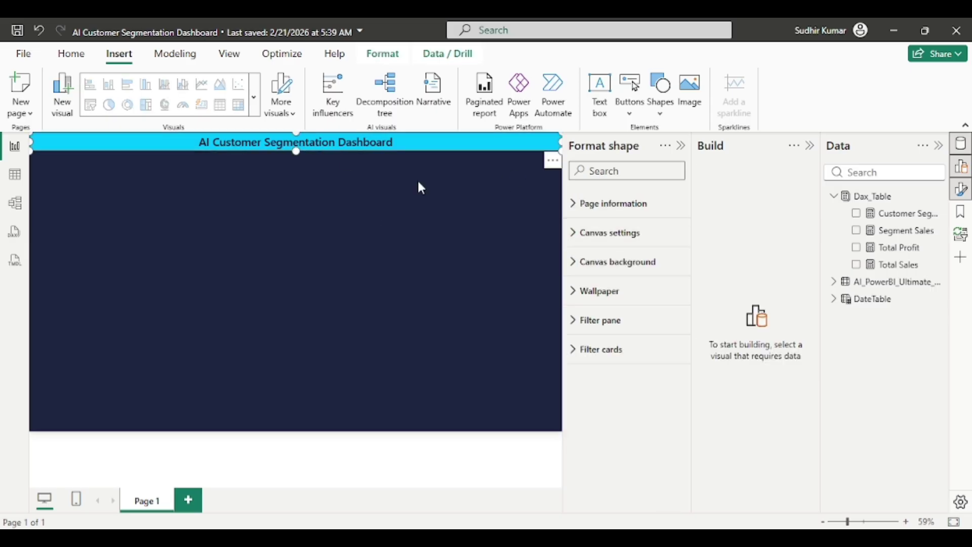
{"action": "scroll", "coordinate": [590, 297], "scroll_direction": "down", "scroll_amount": 10}
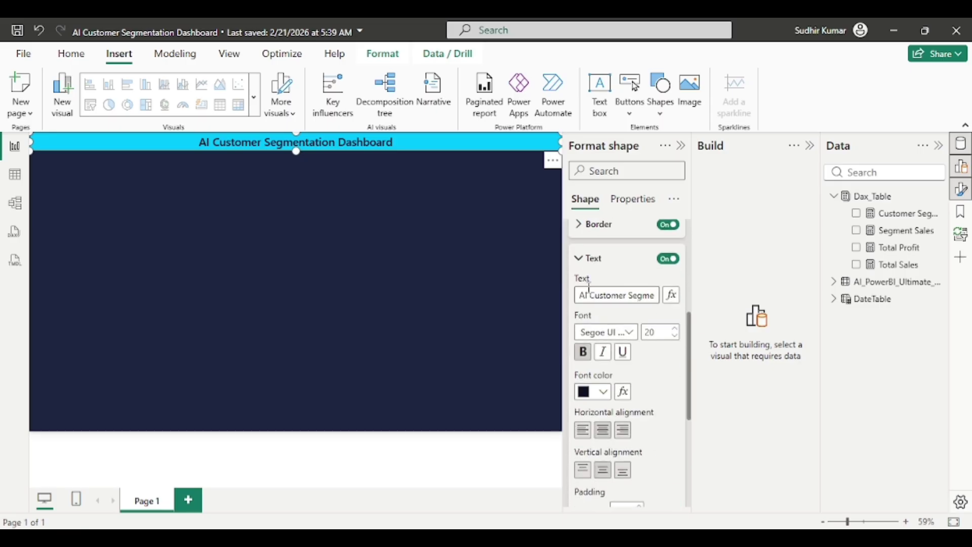
{"action": "scroll", "coordinate": [591, 294], "scroll_direction": "up", "scroll_amount": 10}
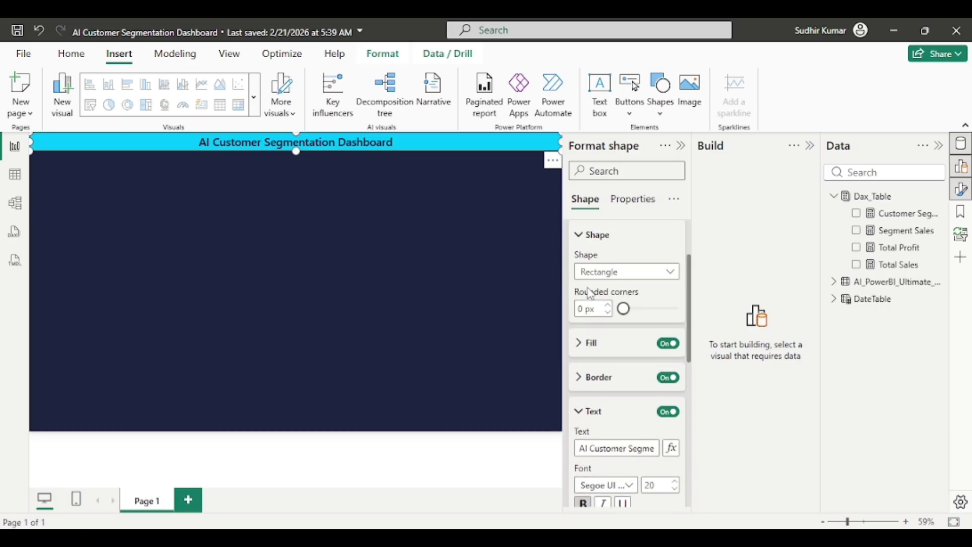
{"action": "left_click", "coordinate": [579, 248]}
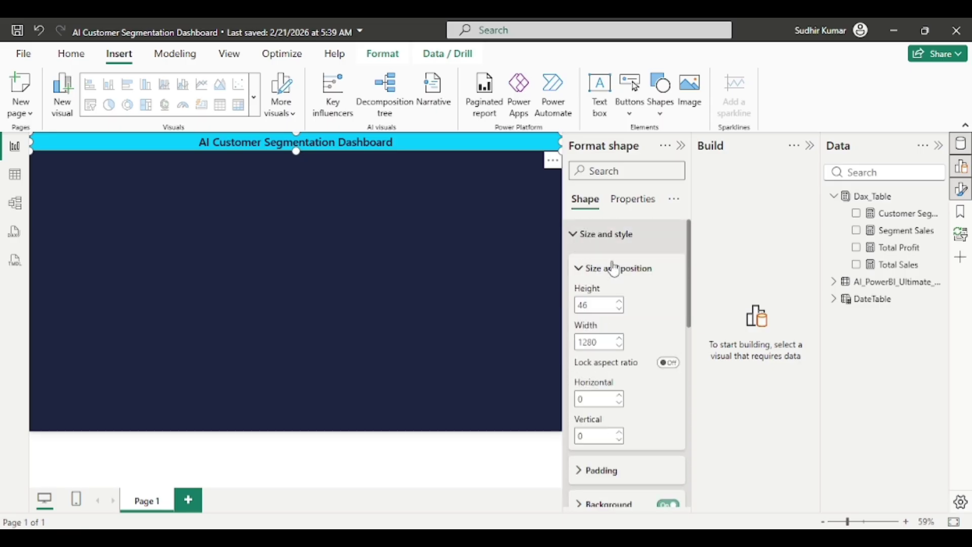
{"action": "scroll", "coordinate": [615, 265], "scroll_direction": "down", "scroll_amount": 5}
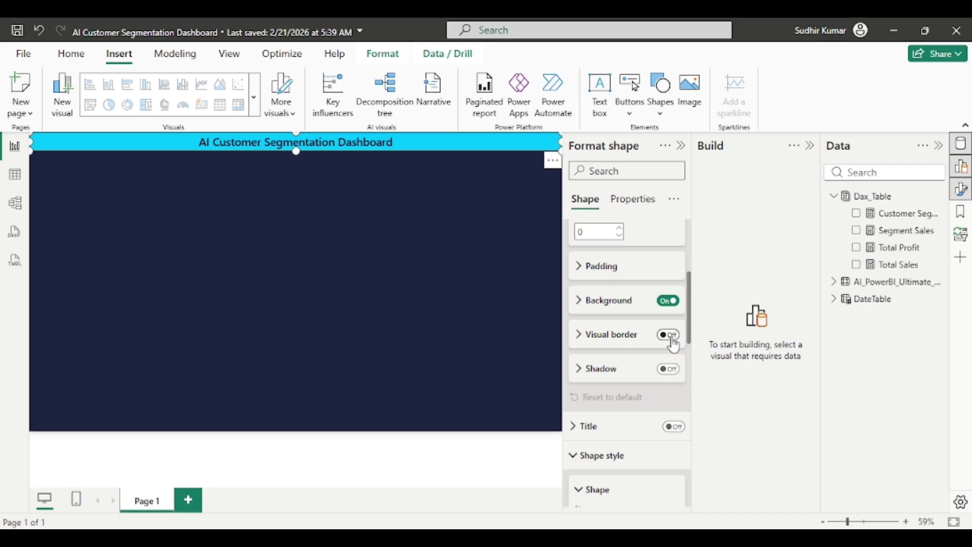
{"action": "left_click", "coordinate": [669, 336]}
{"action": "left_click", "coordinate": [589, 343]}
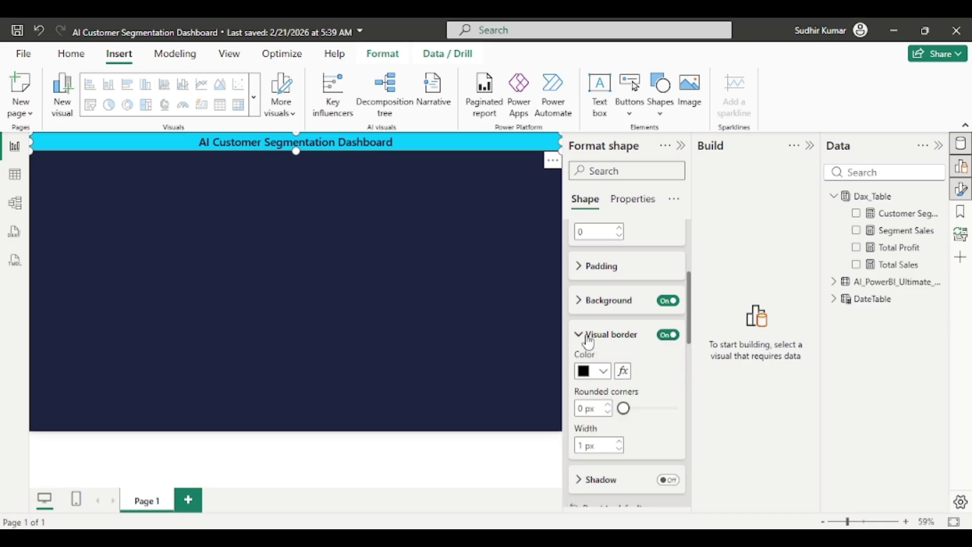
{"action": "left_click", "coordinate": [603, 373]}
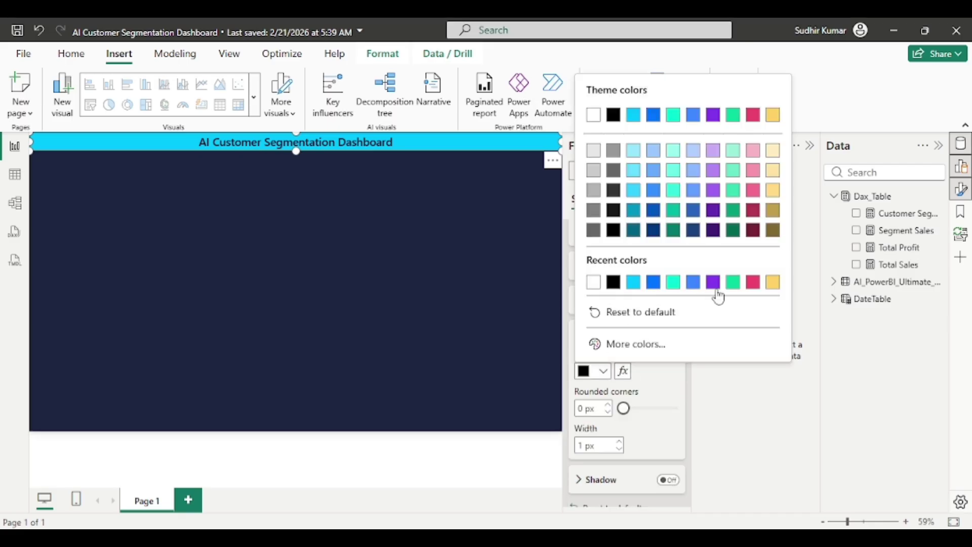
{"action": "left_click", "coordinate": [771, 282]}
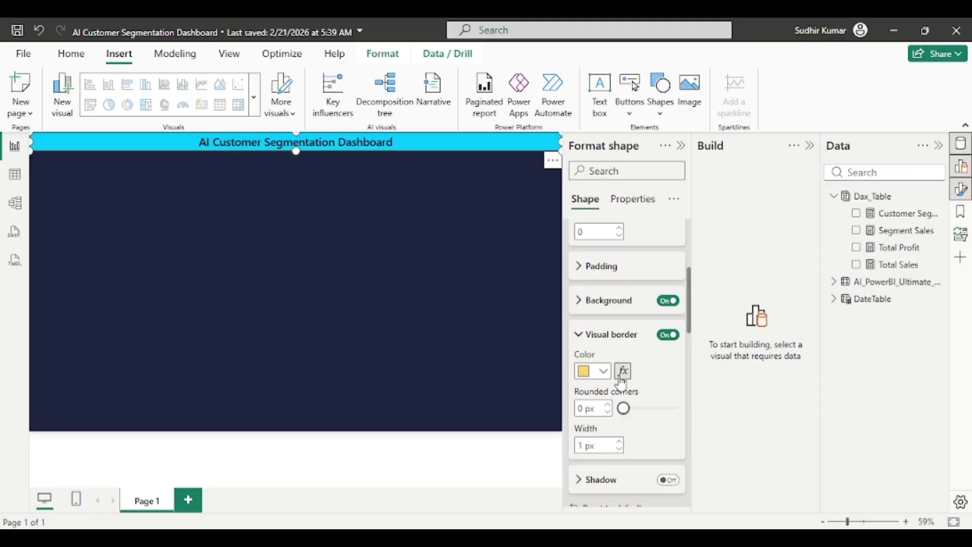
{"action": "left_click_drag", "start_coordinate": [666, 420], "coordinate": [729, 423]}
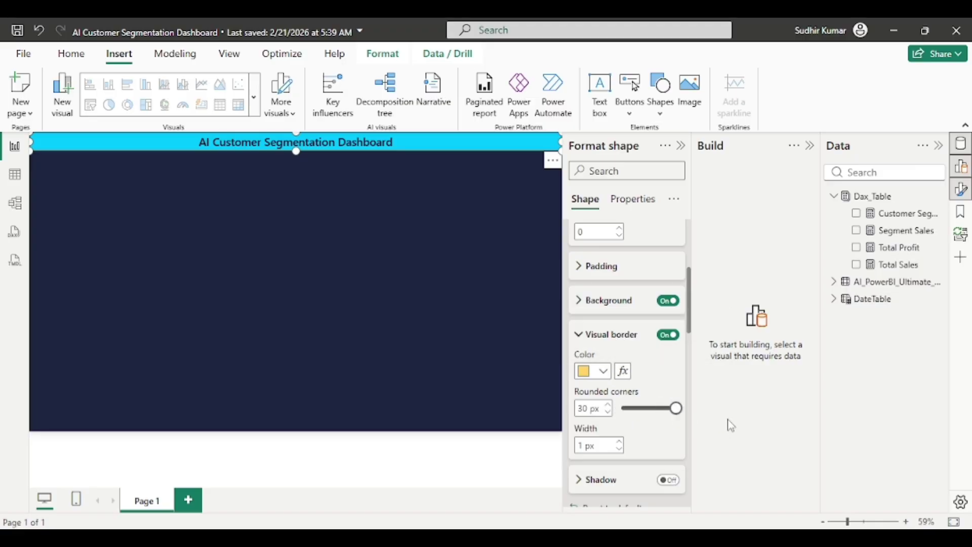
Step: Add a yellow shadow with Inside offset to the banner and make the banner slightly taller to fit its text
{"action": "scroll", "coordinate": [633, 426], "scroll_direction": "down", "scroll_amount": 2}
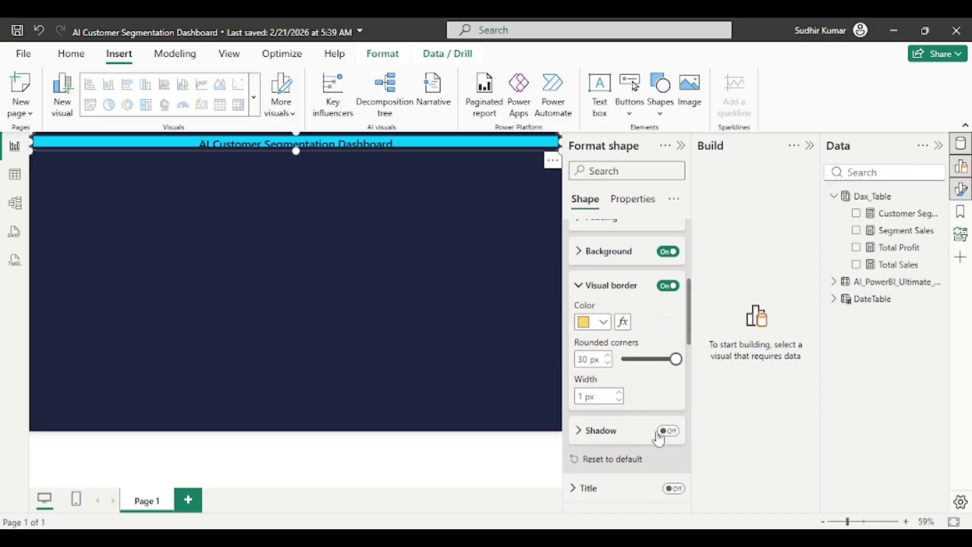
{"action": "left_click", "coordinate": [668, 431]}
{"action": "left_click", "coordinate": [581, 431]}
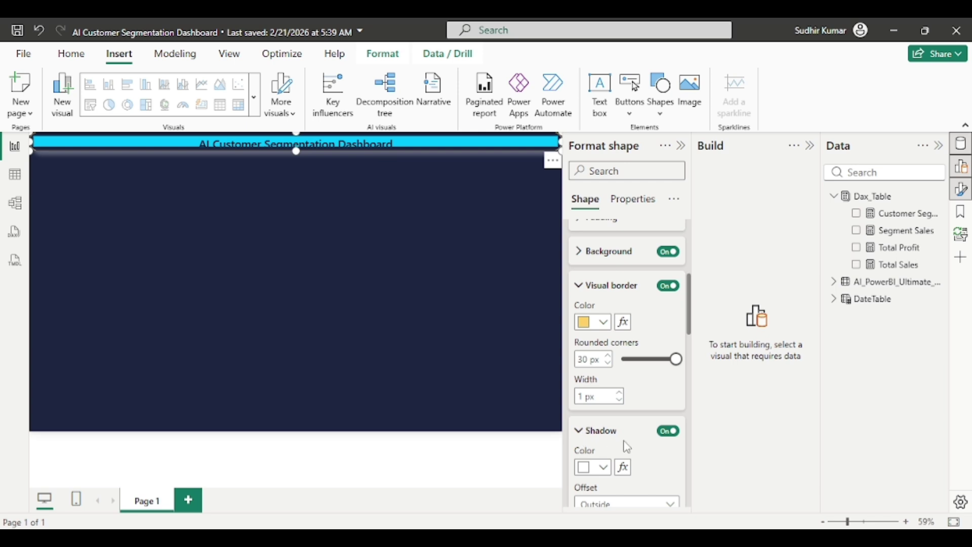
{"action": "scroll", "coordinate": [588, 435], "scroll_direction": "down", "scroll_amount": 4}
{"action": "left_click", "coordinate": [605, 359]}
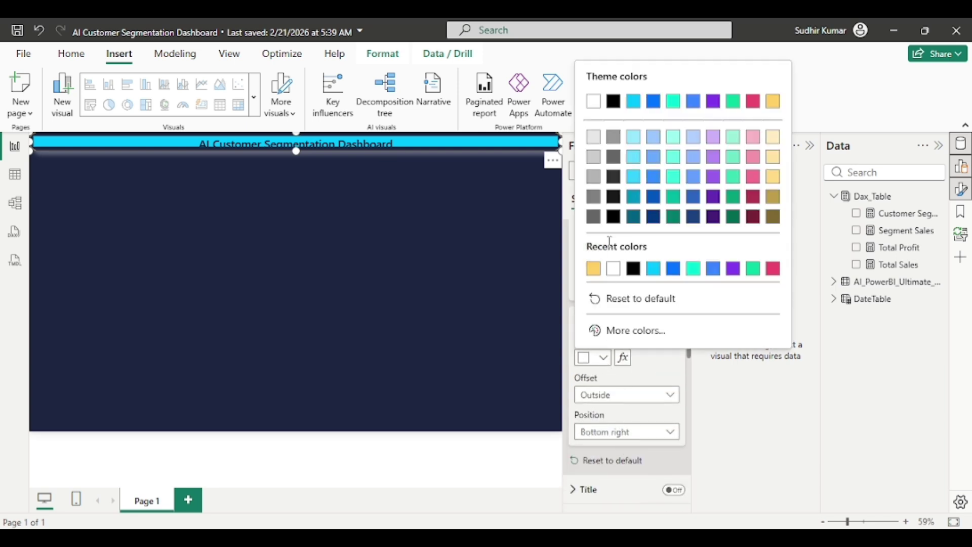
{"action": "left_click", "coordinate": [593, 268]}
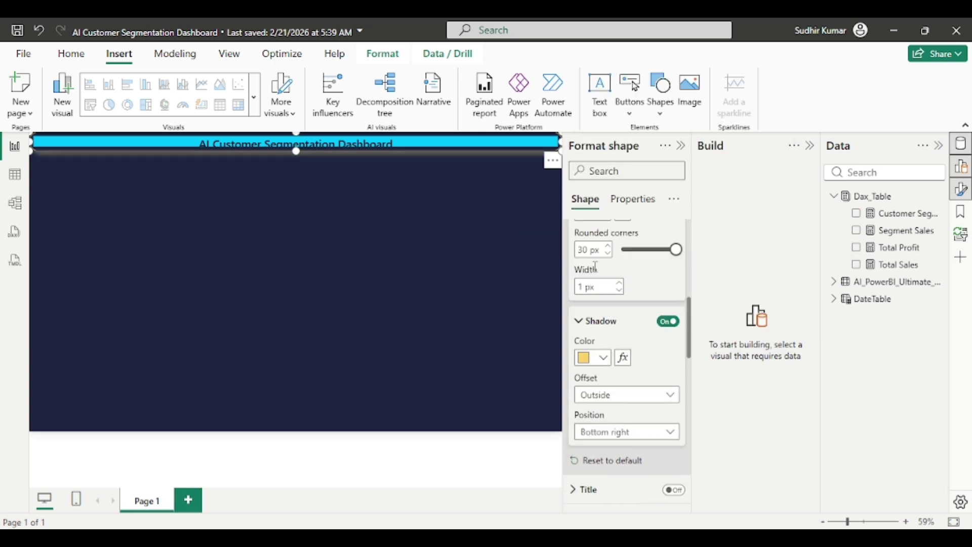
{"action": "left_click", "coordinate": [611, 397]}
{"action": "left_click", "coordinate": [603, 431]}
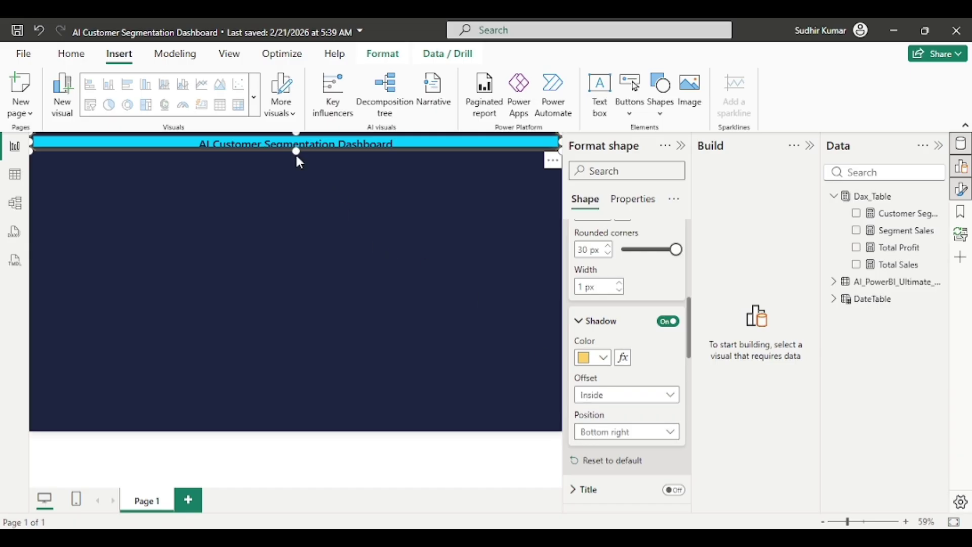
{"action": "left_click_drag", "start_coordinate": [297, 158], "coordinate": [297, 161]}
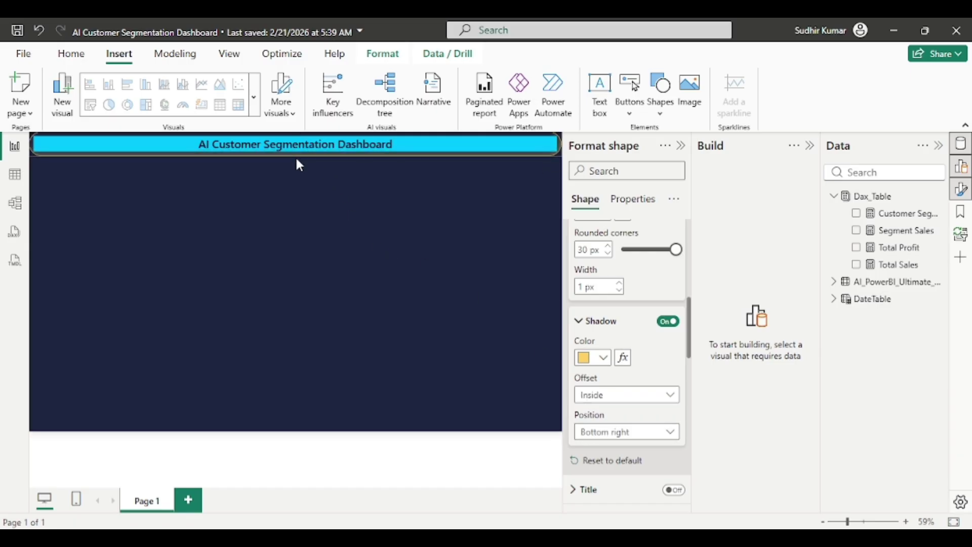
{"action": "left_click", "coordinate": [304, 209]}
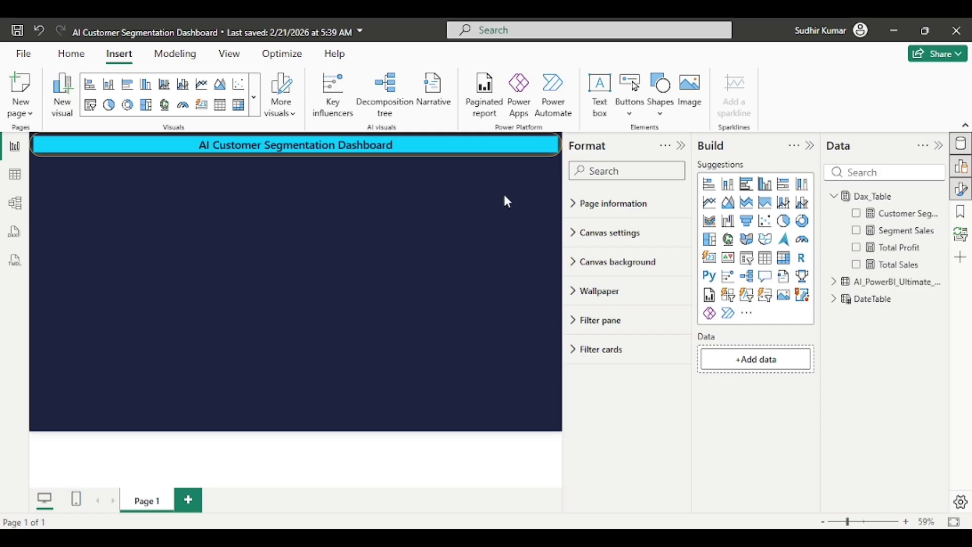
Step: Insert a card visual and fit it as a full-width strip directly beneath the banner
{"action": "left_click", "coordinate": [681, 146]}
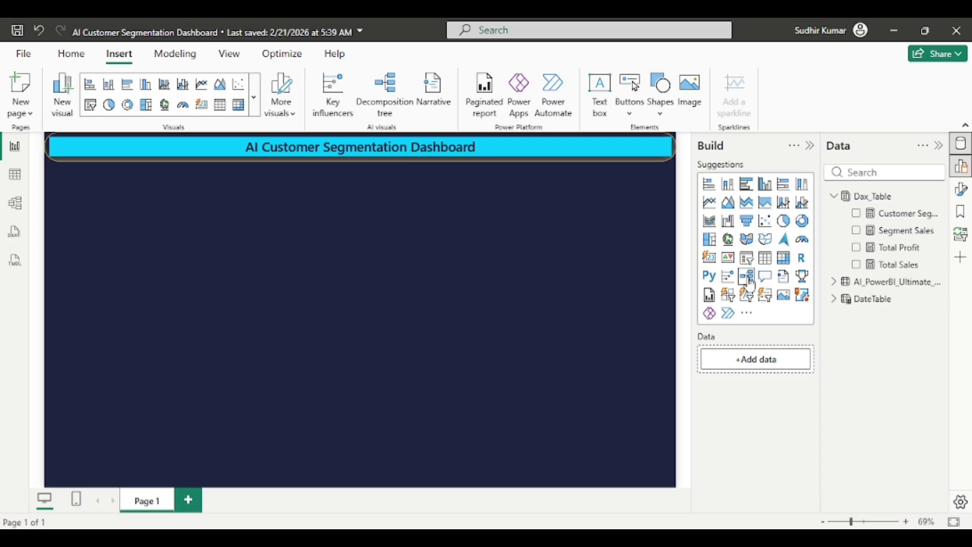
{"action": "left_click", "coordinate": [710, 258]}
{"action": "left_click_drag", "start_coordinate": [379, 261], "coordinate": [303, 197]}
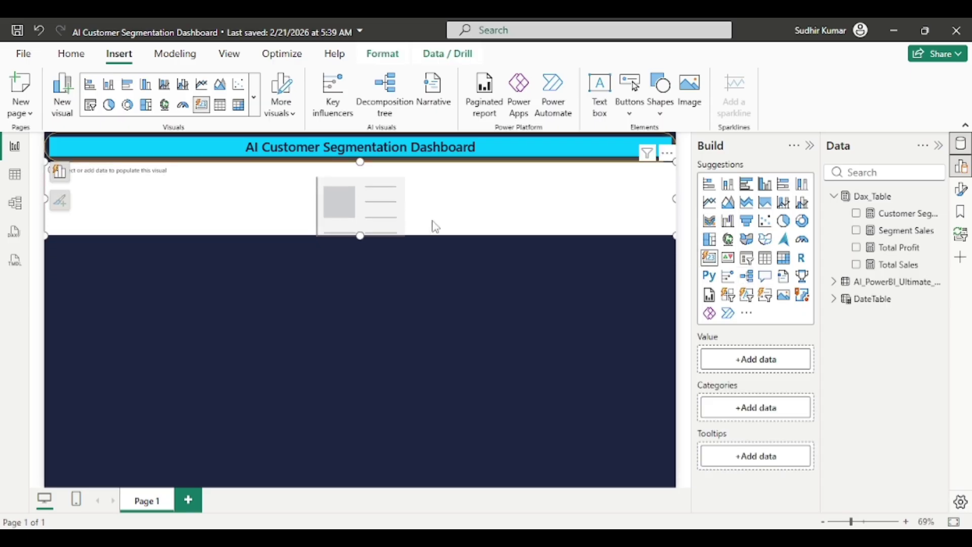
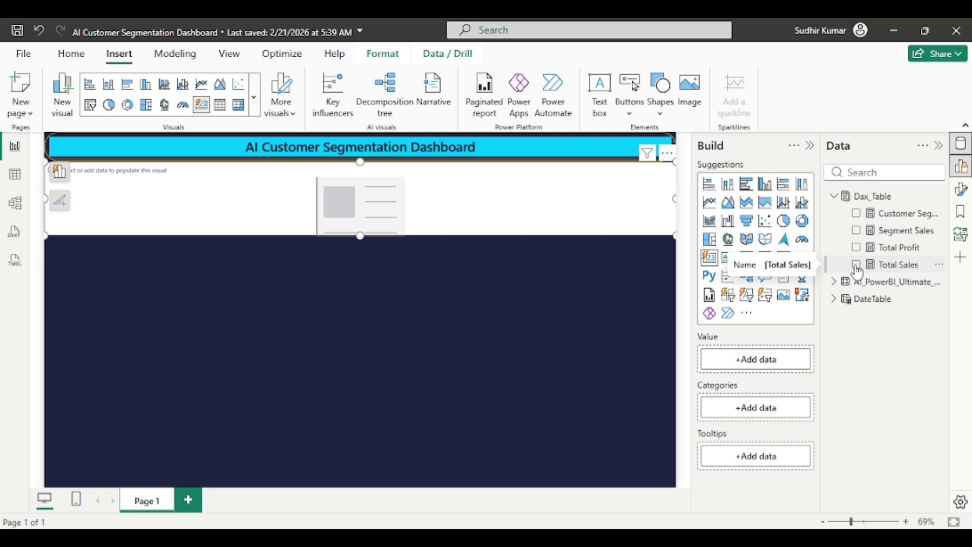
Step: Add the Total Sales, Total Profit, Segment Sales and Customer Segment measures to the card visual's values
{"action": "left_click", "coordinate": [857, 267]}
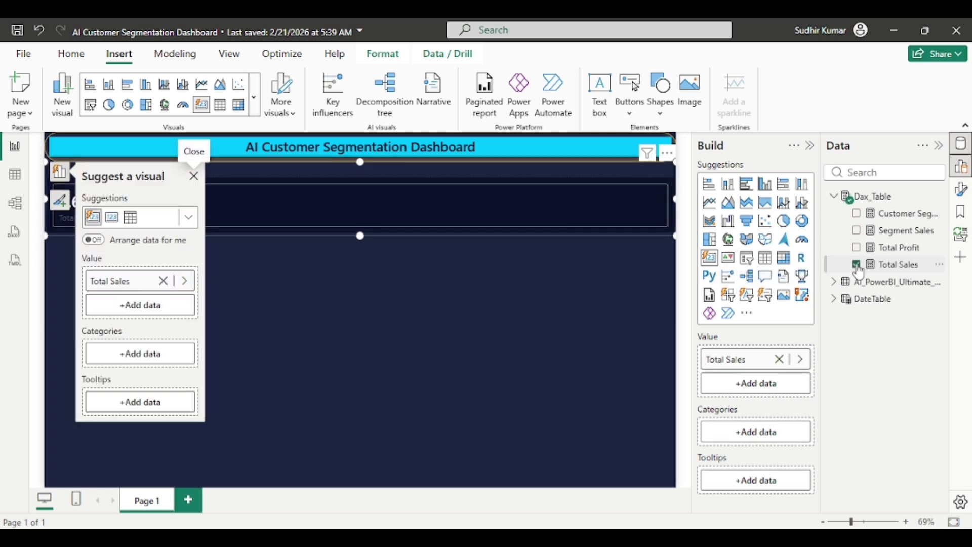
{"action": "left_click", "coordinate": [857, 248]}
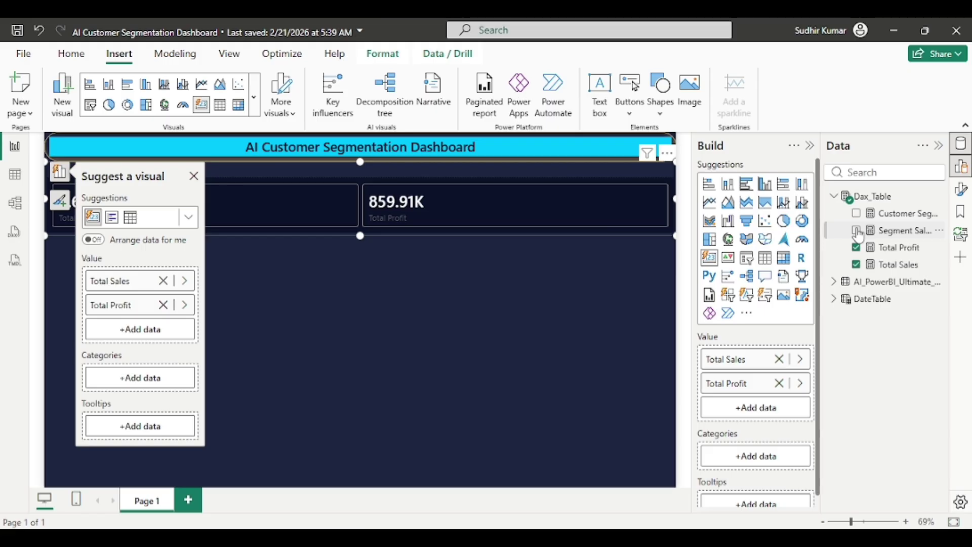
{"action": "left_click", "coordinate": [856, 231]}
{"action": "left_click", "coordinate": [856, 215]}
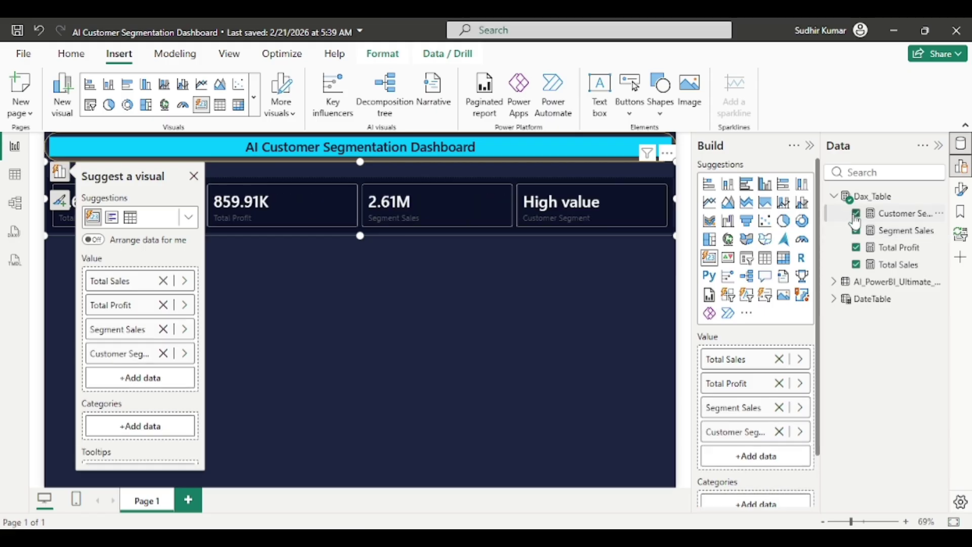
{"action": "left_click", "coordinate": [475, 315]}
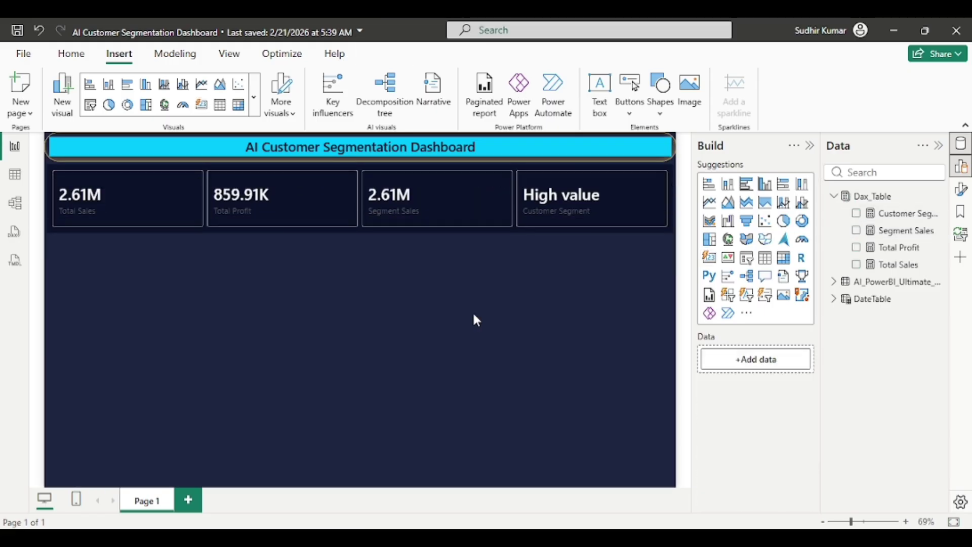
Step: Copy the banner's formatting onto the card visual with Format Painter and reduce the card strip's height
{"action": "left_click", "coordinate": [292, 207]}
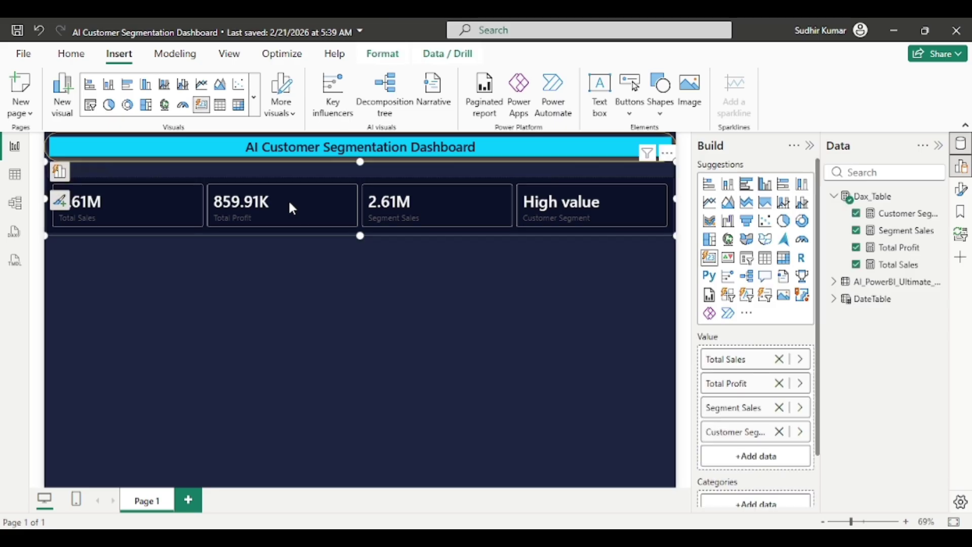
{"action": "left_click", "coordinate": [127, 149]}
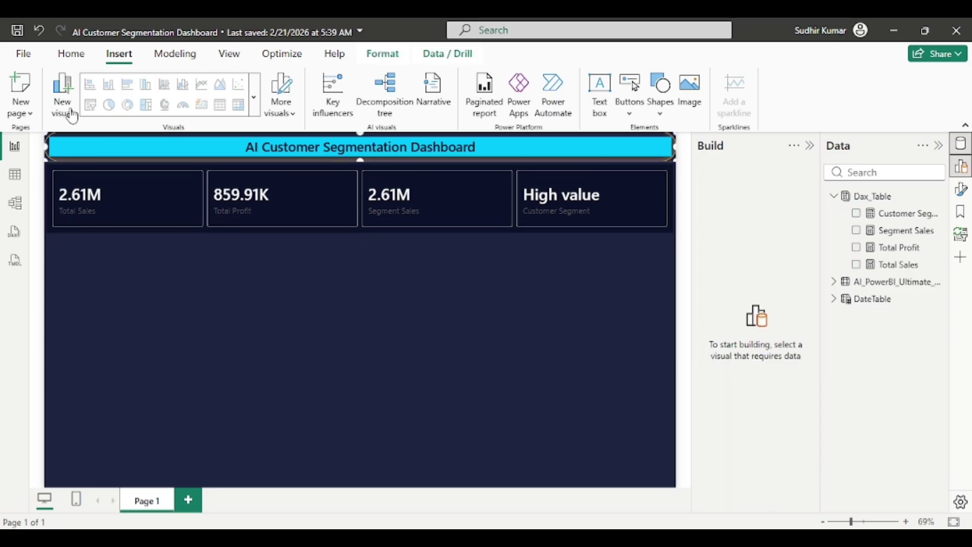
{"action": "left_click", "coordinate": [71, 55]}
{"action": "left_click", "coordinate": [44, 111]}
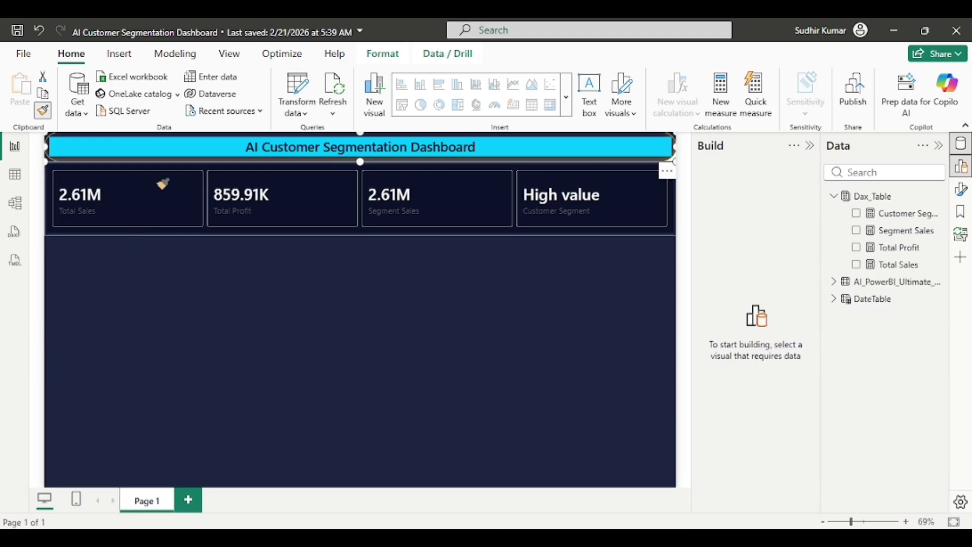
{"action": "left_click", "coordinate": [162, 184]}
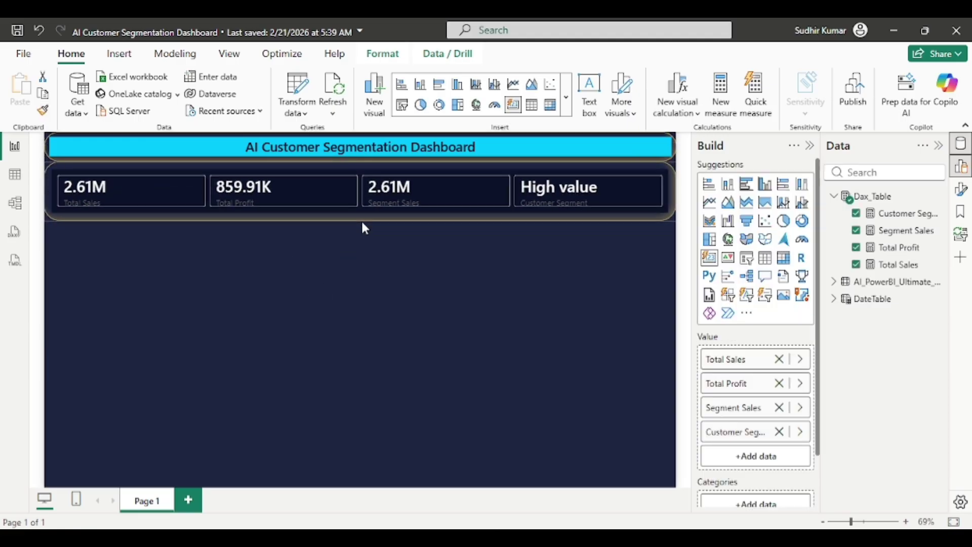
{"action": "left_click_drag", "start_coordinate": [363, 225], "coordinate": [361, 214]}
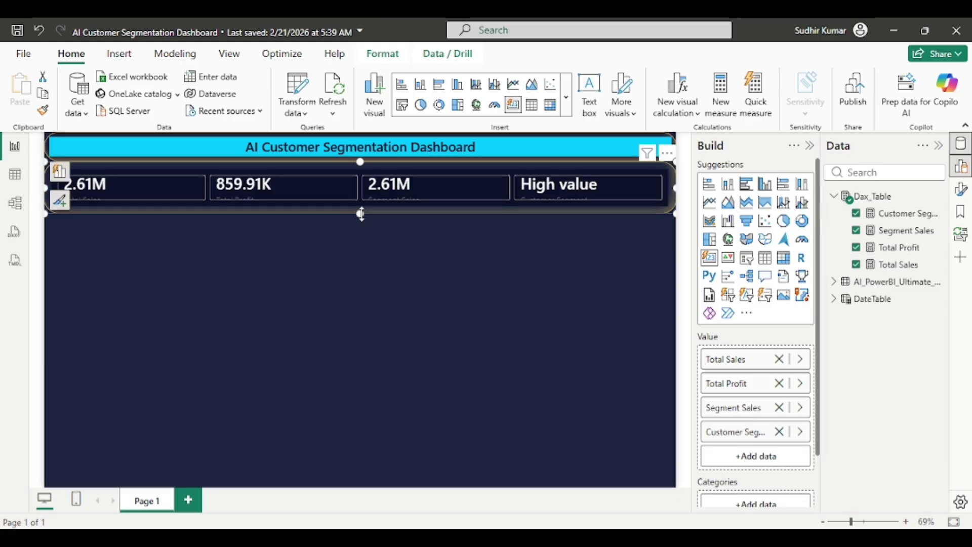
Step: Open the card visual's callout formatting options for its value and label
{"action": "left_click", "coordinate": [962, 191]}
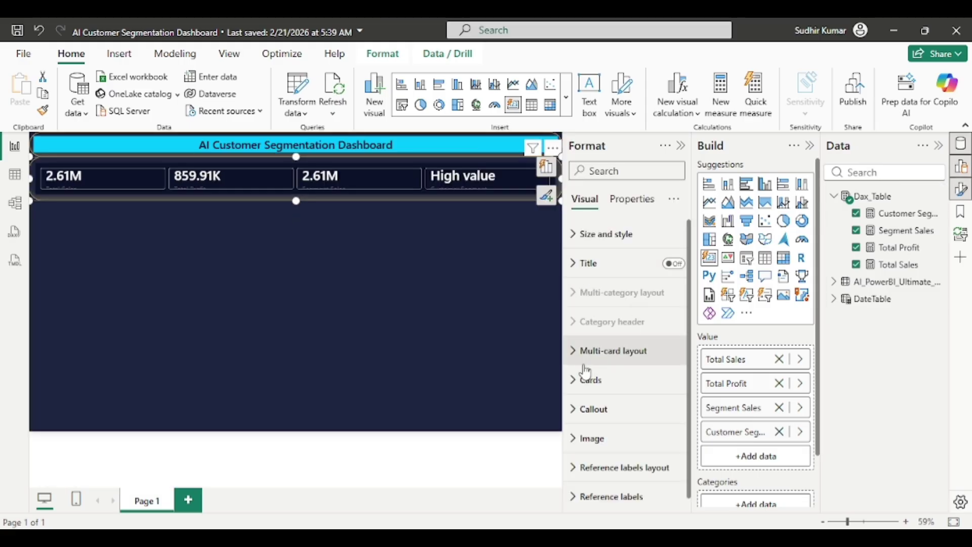
{"action": "left_click", "coordinate": [576, 410]}
{"action": "scroll", "coordinate": [608, 405], "scroll_direction": "down", "scroll_amount": 5}
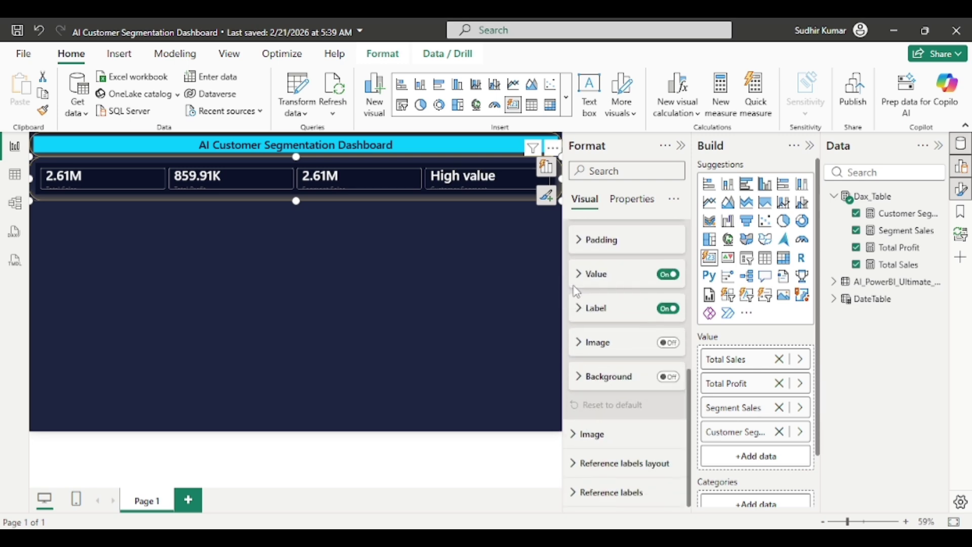
Step: Set the font size of the card visual's values to 20 and make them bold
{"action": "left_click", "coordinate": [578, 276]}
{"action": "scroll", "coordinate": [618, 304], "scroll_direction": "down", "scroll_amount": 1}
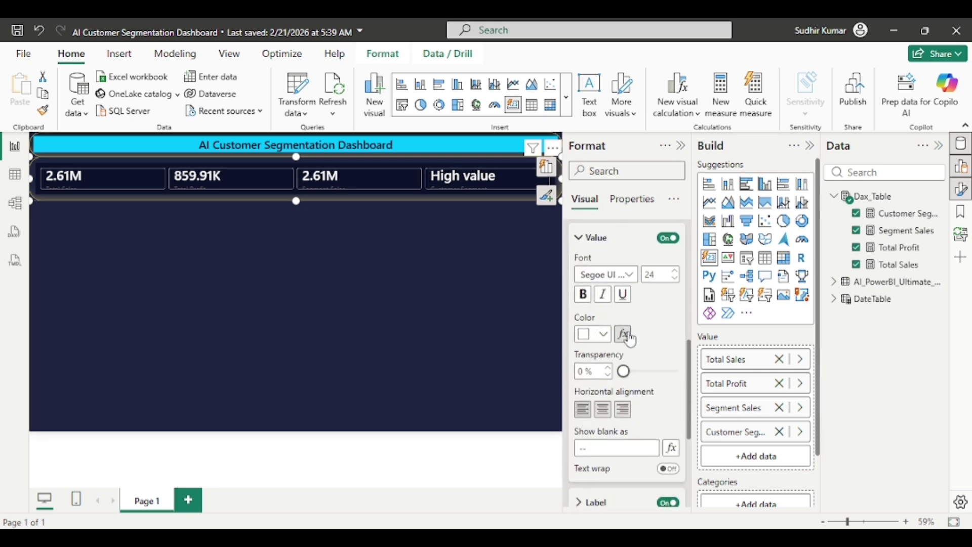
{"action": "left_click", "coordinate": [653, 275]}
{"action": "type", "text": "20"}
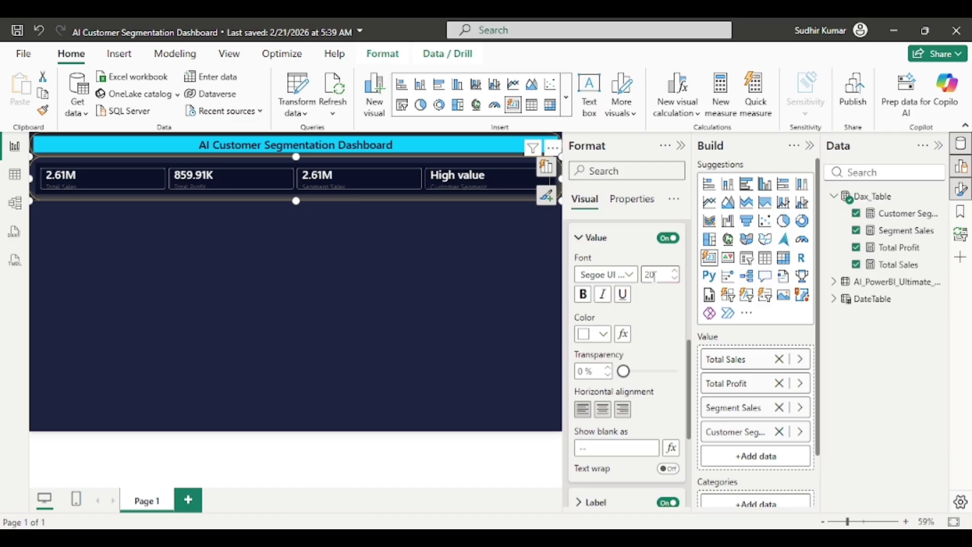
{"action": "left_click", "coordinate": [583, 294]}
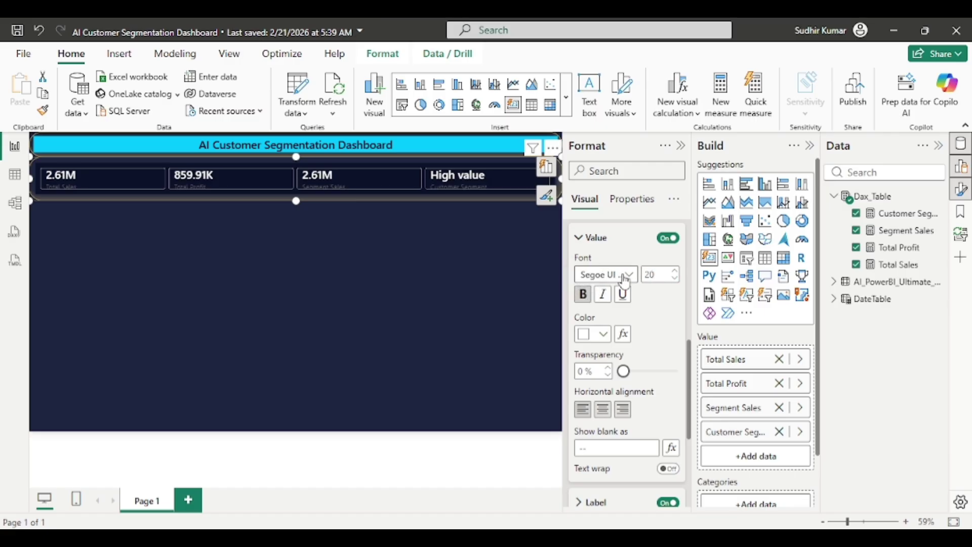
{"action": "left_click", "coordinate": [626, 275]}
{"action": "left_click", "coordinate": [617, 400]}
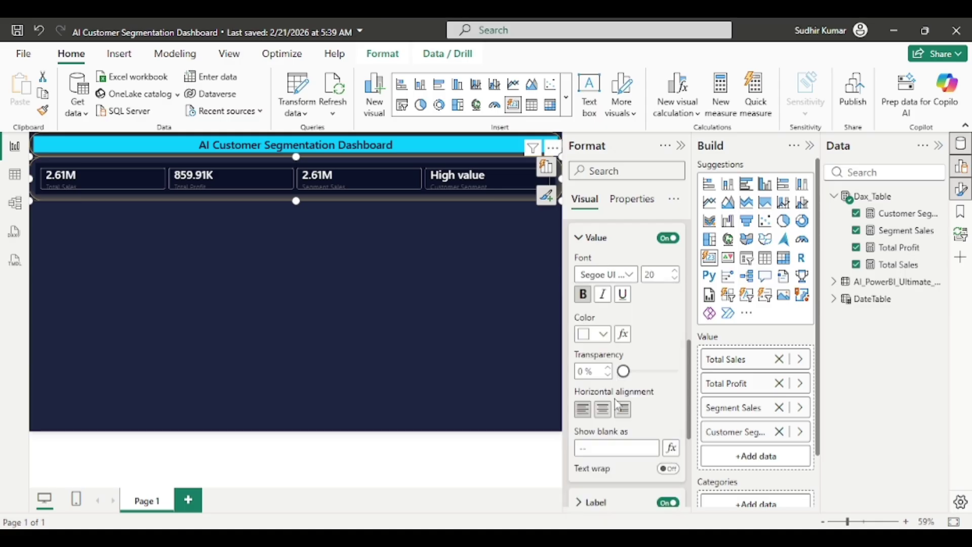
Step: Center the callout values horizontally within the cards
{"action": "scroll", "coordinate": [617, 403], "scroll_direction": "down", "scroll_amount": 3}
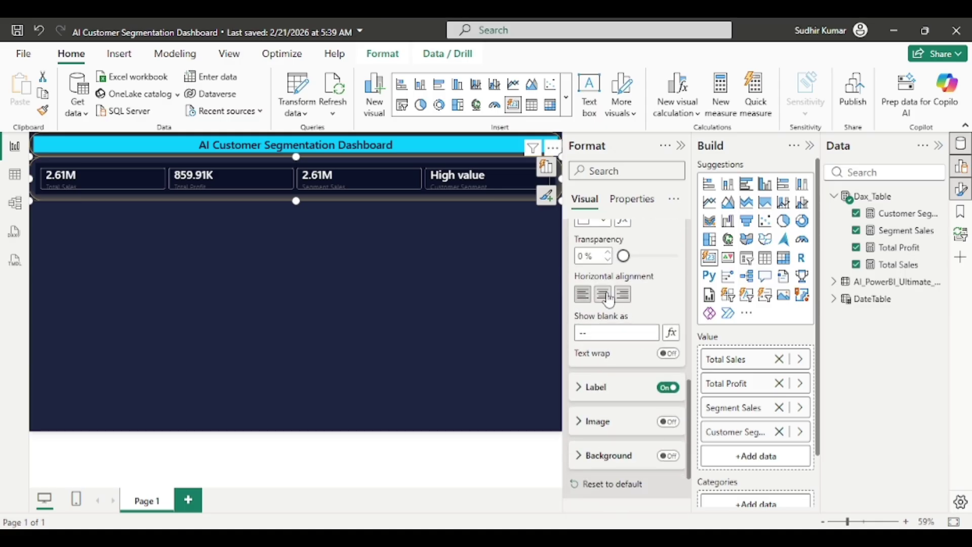
{"action": "left_click", "coordinate": [609, 298]}
{"action": "scroll", "coordinate": [643, 302], "scroll_direction": "down", "scroll_amount": 2}
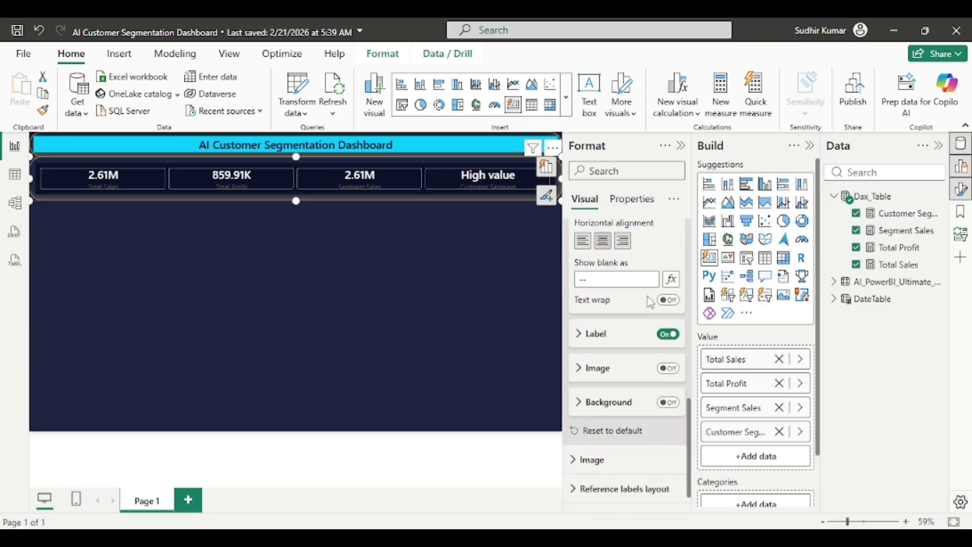
Step: Change the card labels' color to white and their font to Segoe UI Semibold
{"action": "left_click", "coordinate": [578, 333]}
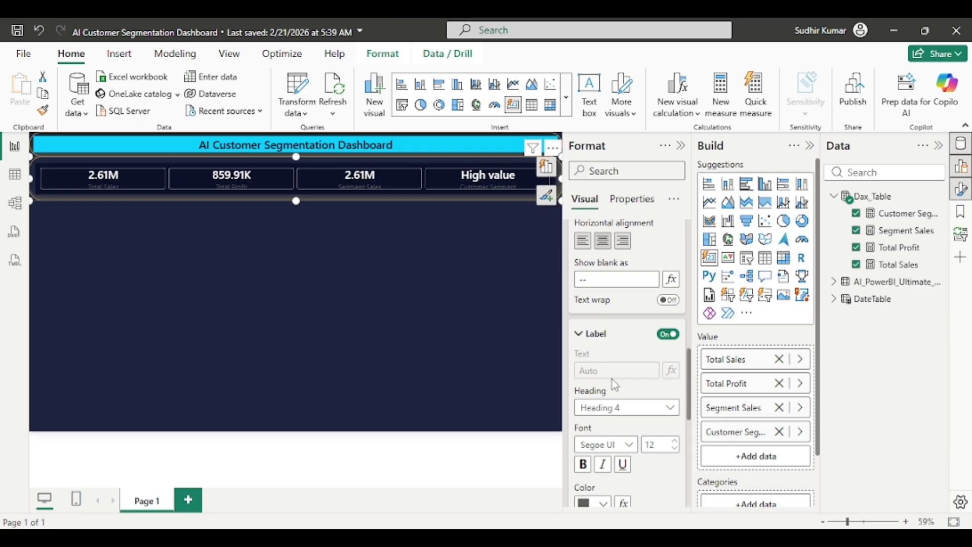
{"action": "scroll", "coordinate": [613, 380], "scroll_direction": "down", "scroll_amount": 2}
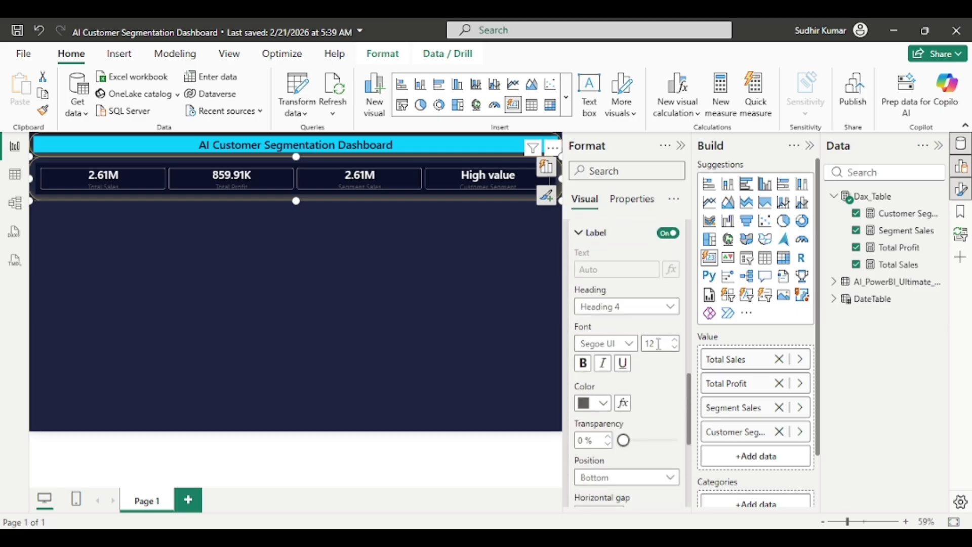
{"action": "left_click", "coordinate": [604, 411]}
{"action": "left_click", "coordinate": [612, 318]}
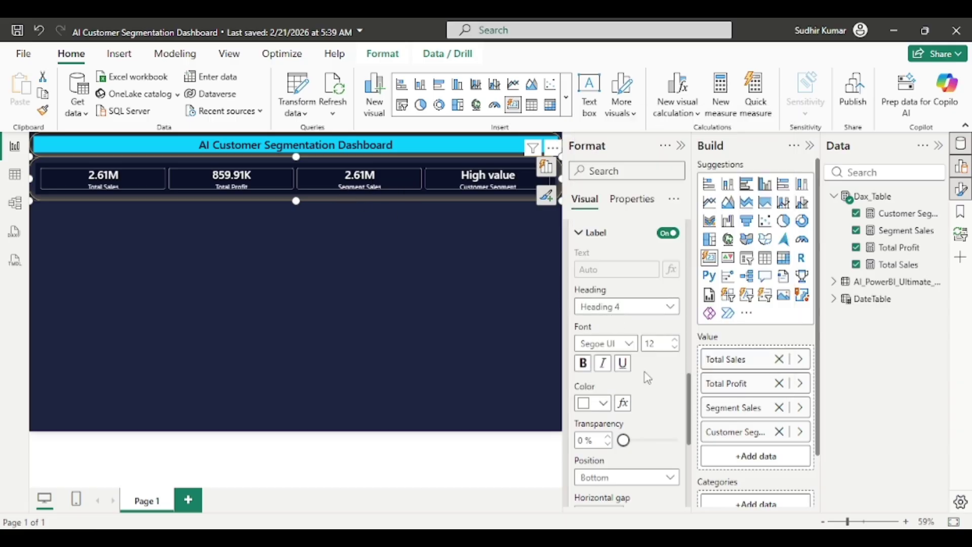
{"action": "left_click", "coordinate": [608, 343]}
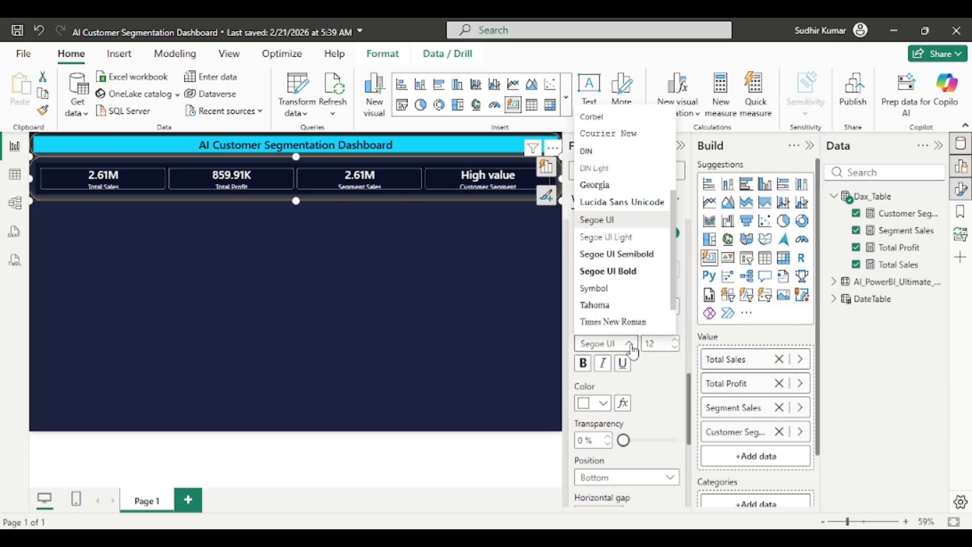
{"action": "left_click", "coordinate": [617, 255]}
Step: Reduce the card values' font size to 15 so the labels fit, and deselect the card visual
{"action": "scroll", "coordinate": [658, 337], "scroll_direction": "up", "scroll_amount": 5}
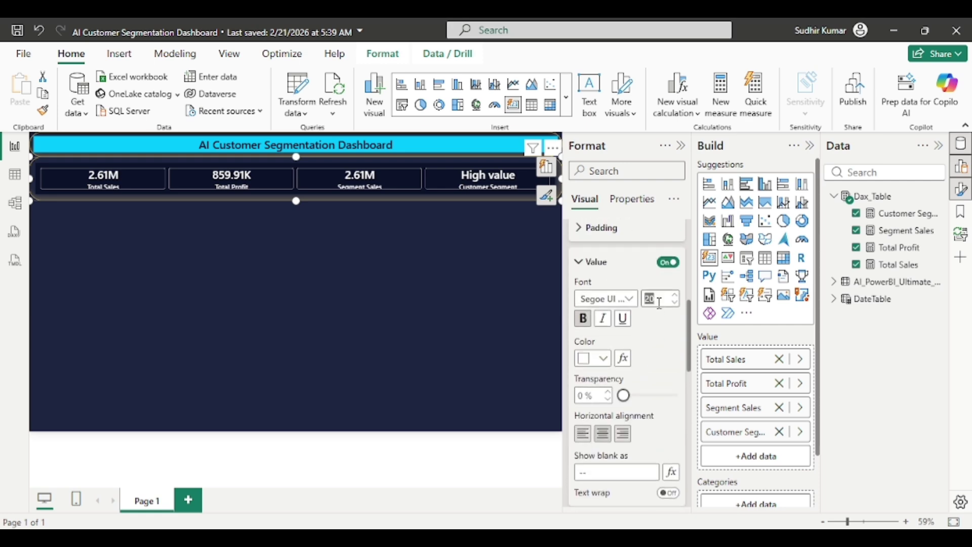
{"action": "type", "text": "15"}
{"action": "key", "text": "Return"}
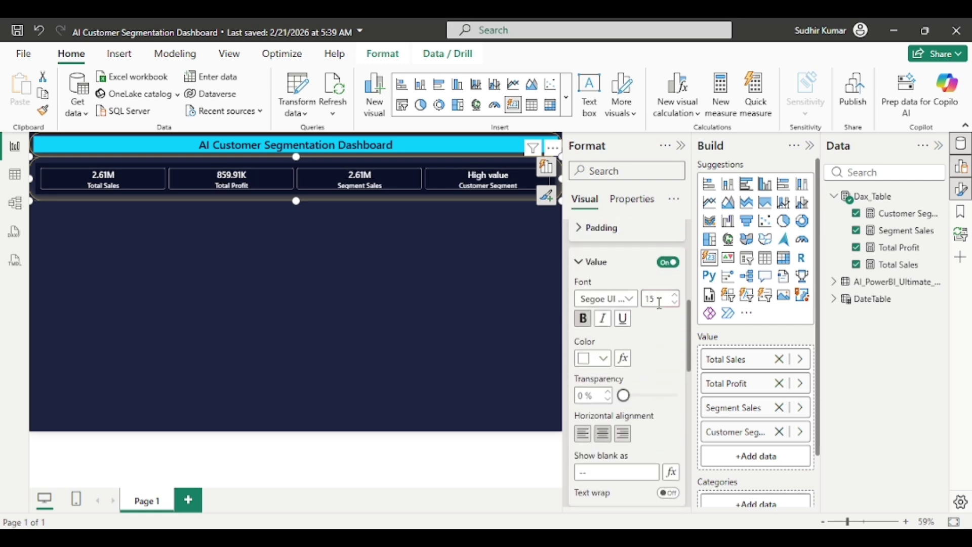
{"action": "left_click", "coordinate": [360, 295]}
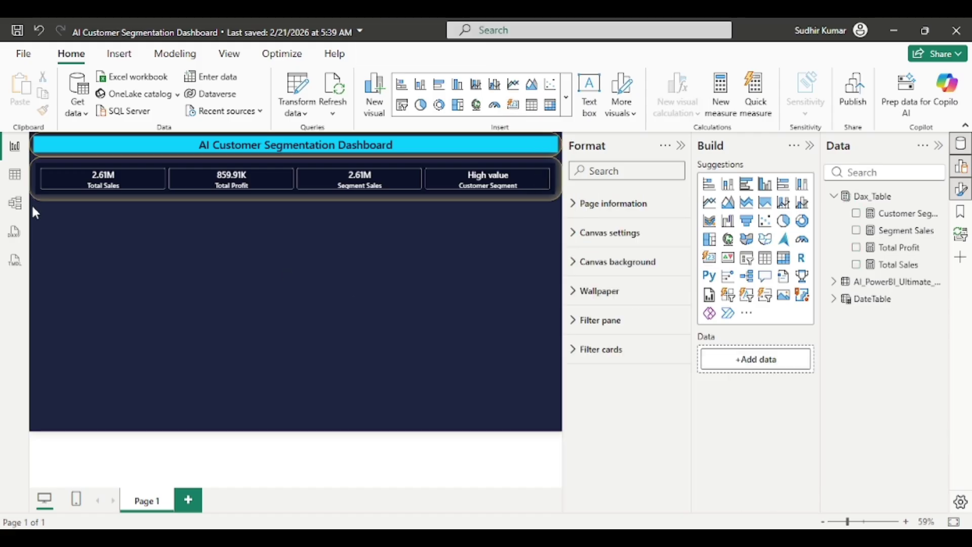
{"action": "left_click_drag", "start_coordinate": [33, 207], "coordinate": [142, 436]}
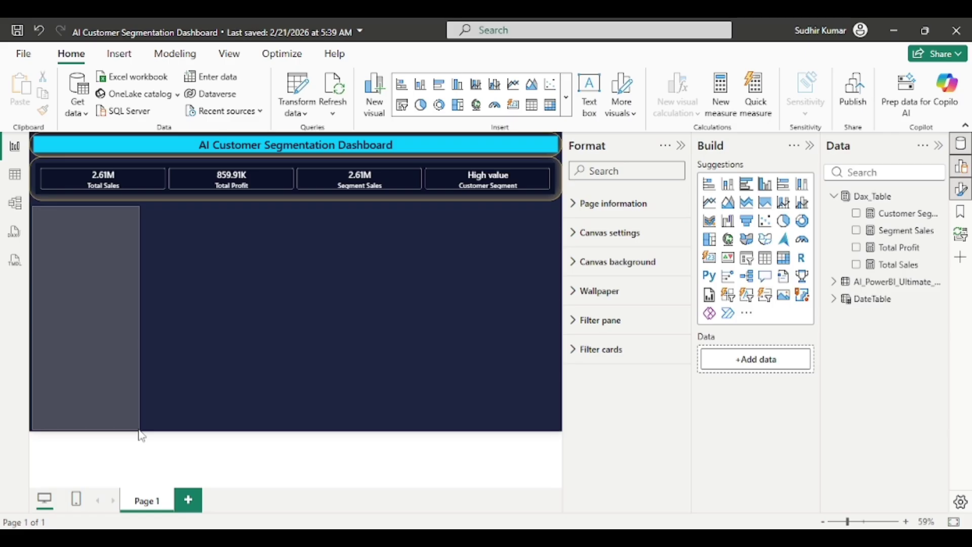
{"action": "left_click_drag", "start_coordinate": [141, 435], "coordinate": [141, 436]}
{"action": "left_click_drag", "start_coordinate": [150, 209], "coordinate": [546, 401]}
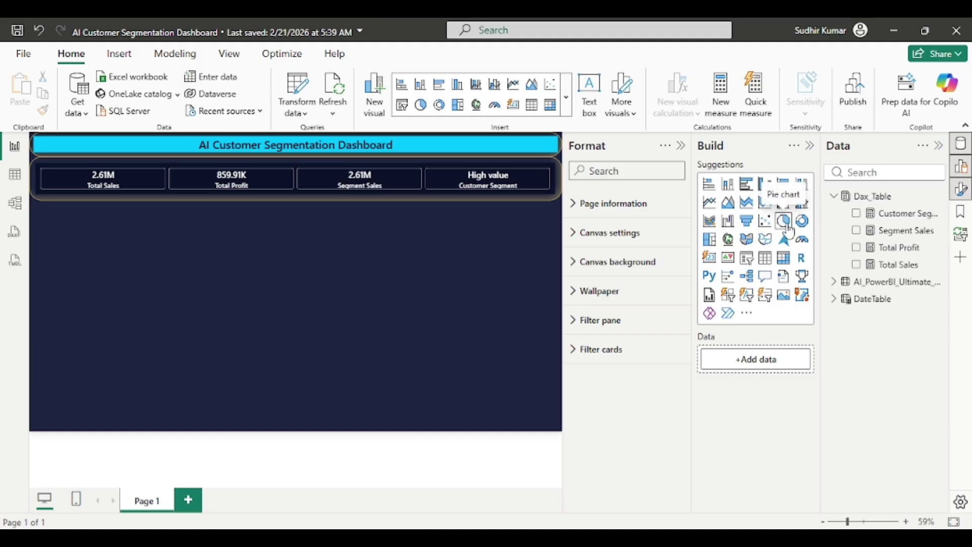
Step: Insert a pie chart, make it narrower and taller, and place it directly below the middle of the card row
{"action": "left_click", "coordinate": [332, 282]}
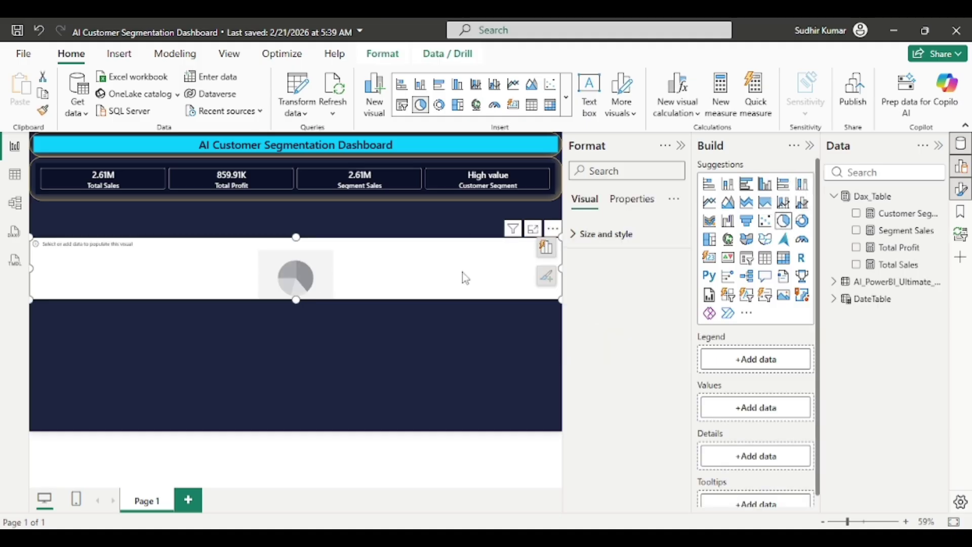
{"action": "left_click_drag", "start_coordinate": [561, 301], "coordinate": [286, 367]}
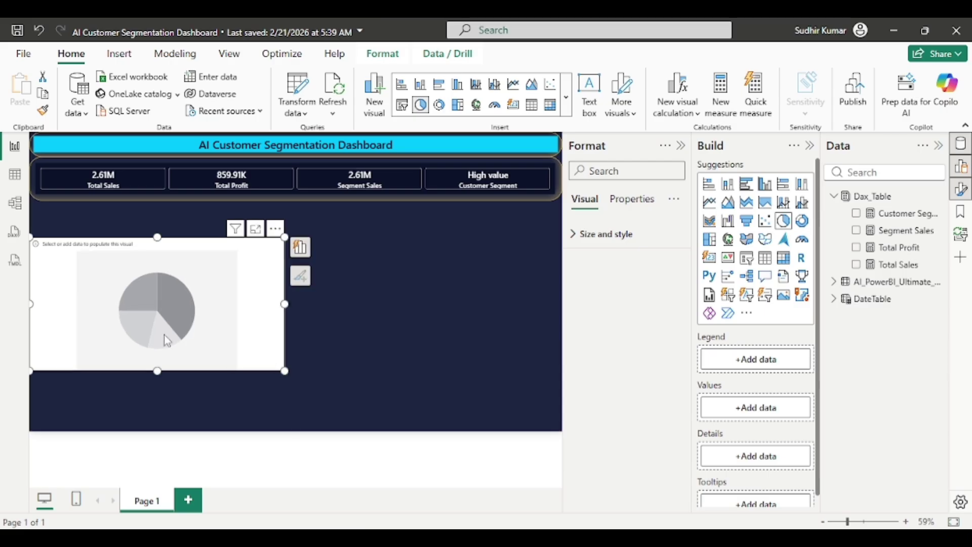
{"action": "left_click_drag", "start_coordinate": [162, 340], "coordinate": [266, 298]}
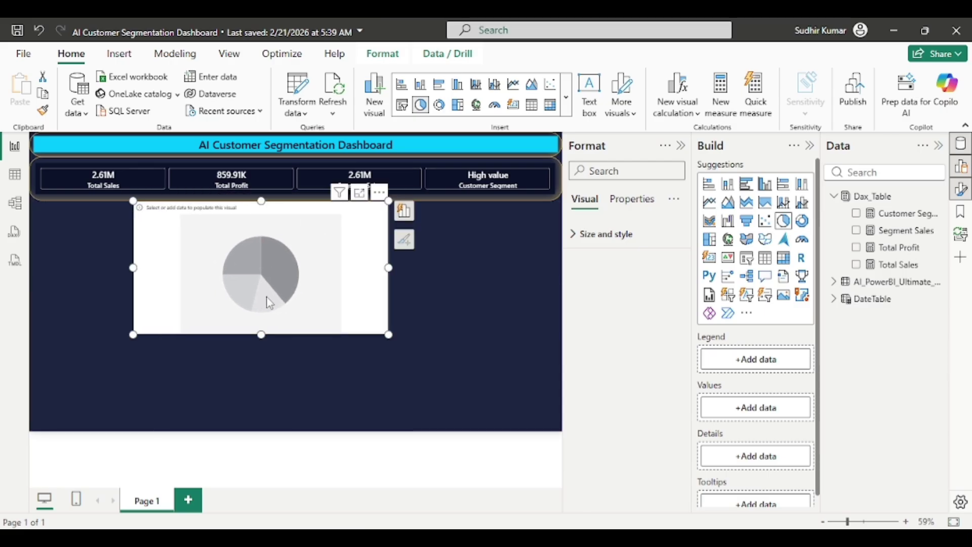
Step: Use the Customer Segment field of the AI_PowerBI_Ultimate dataset table as the pie chart's legend
{"action": "left_click", "coordinate": [835, 283]}
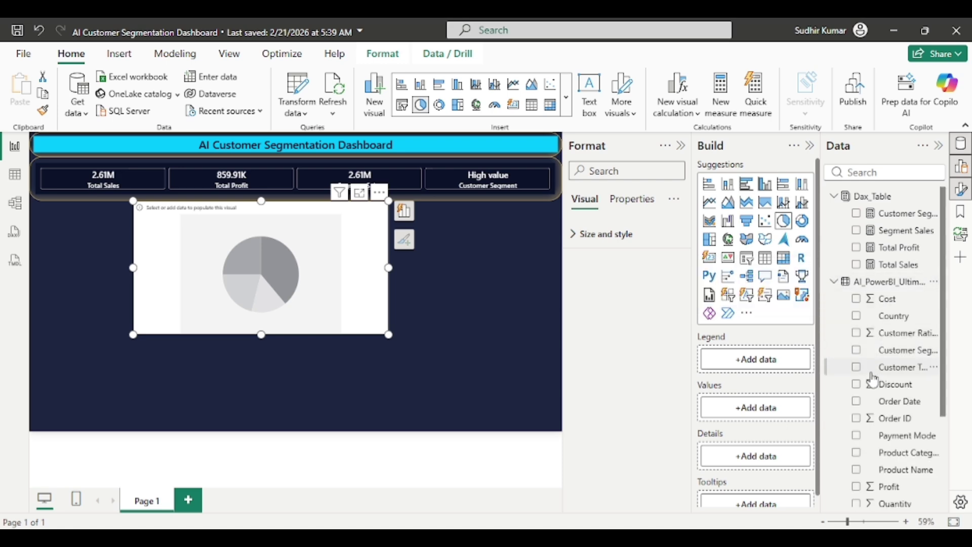
{"action": "scroll", "coordinate": [873, 380], "scroll_direction": "down", "scroll_amount": 3}
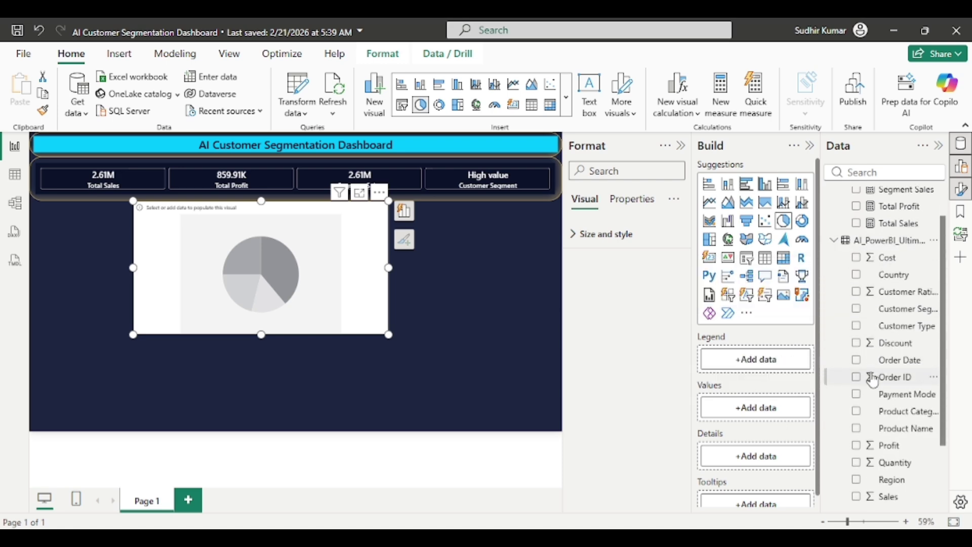
{"action": "left_click", "coordinate": [856, 309]}
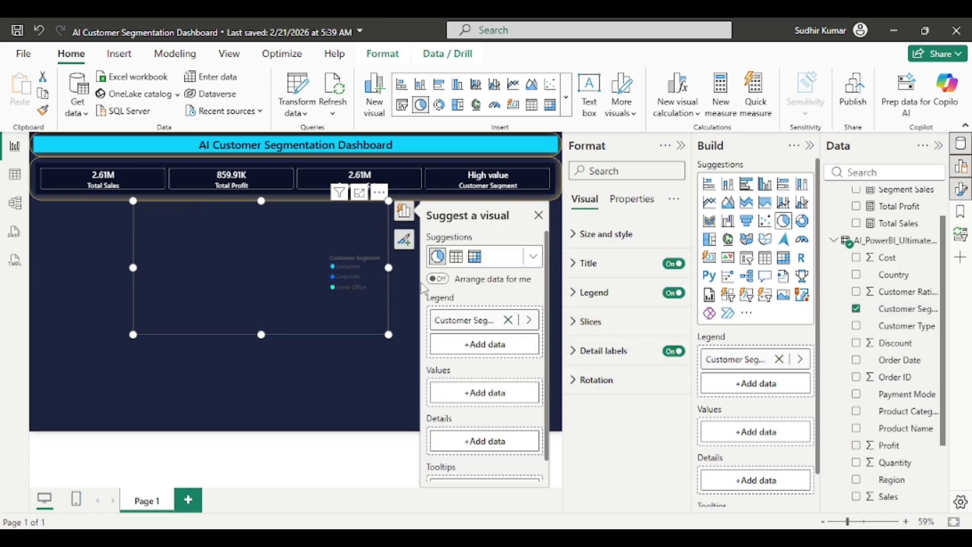
Step: Use Product Name as the pie chart's values, summarized as Count (Distinct)
{"action": "scroll", "coordinate": [891, 355], "scroll_direction": "down", "scroll_amount": 3}
{"action": "left_click", "coordinate": [856, 344]}
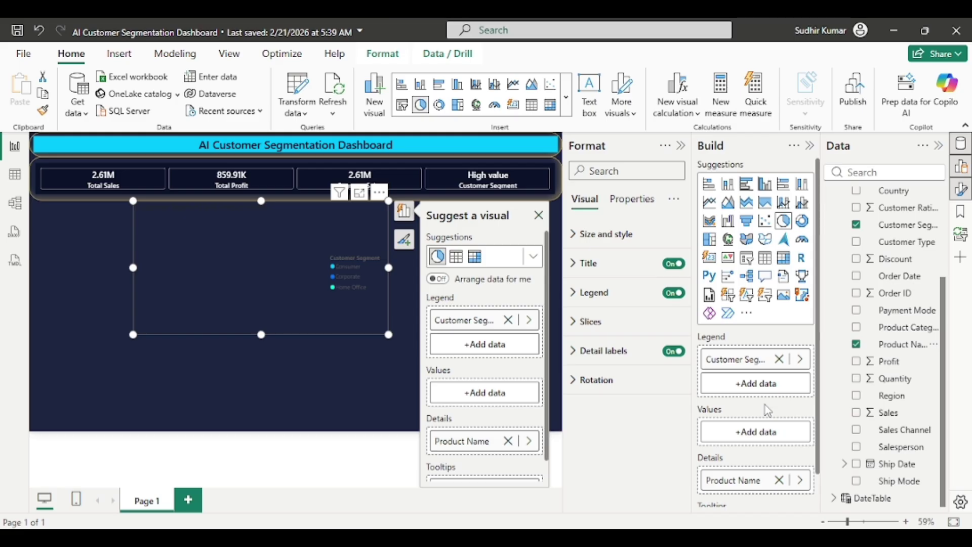
{"action": "scroll", "coordinate": [755, 419], "scroll_direction": "down", "scroll_amount": 1}
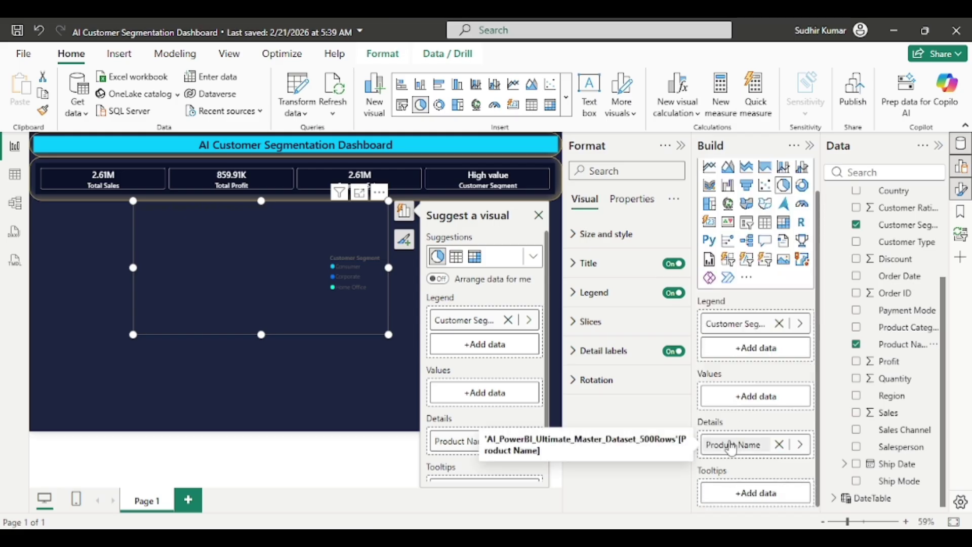
{"action": "left_click_drag", "start_coordinate": [731, 448], "coordinate": [730, 400]}
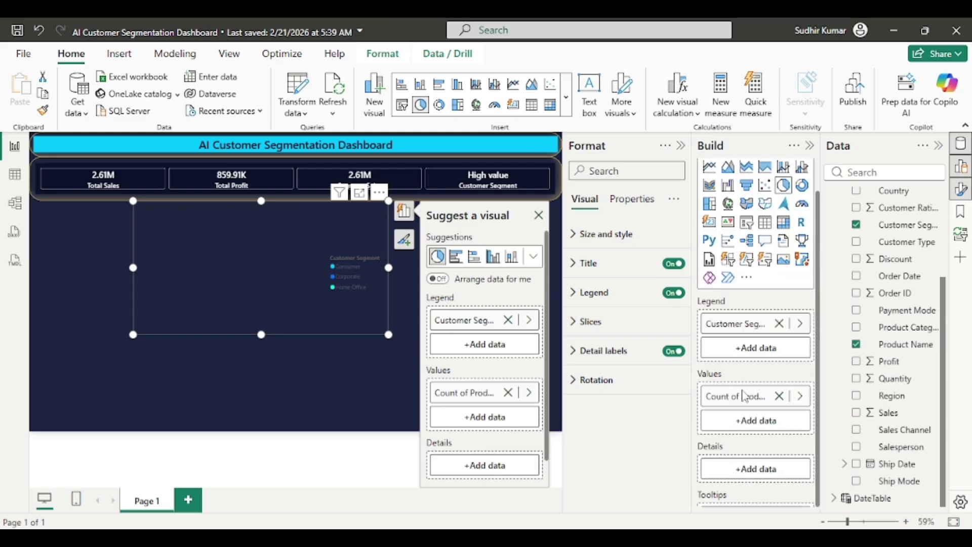
{"action": "left_click", "coordinate": [800, 396]}
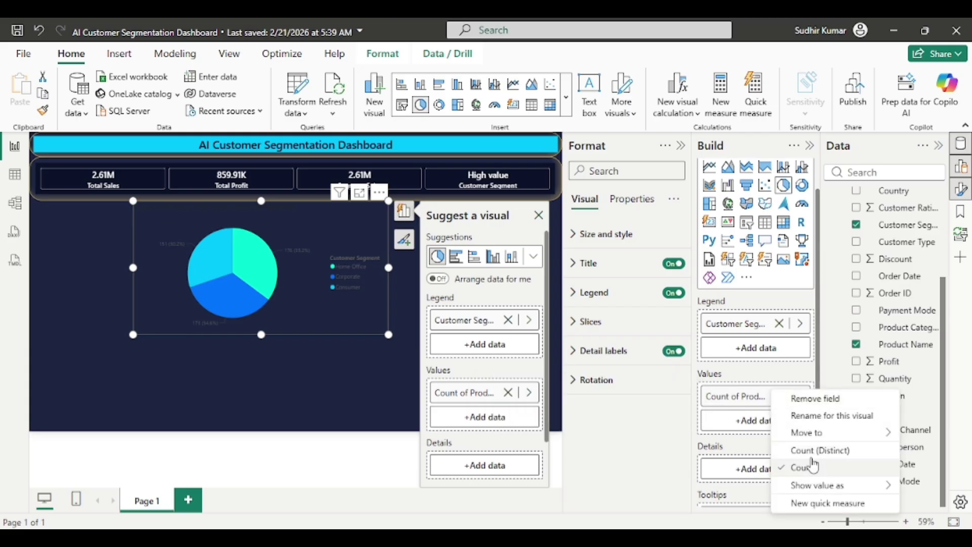
{"action": "left_click", "coordinate": [809, 451]}
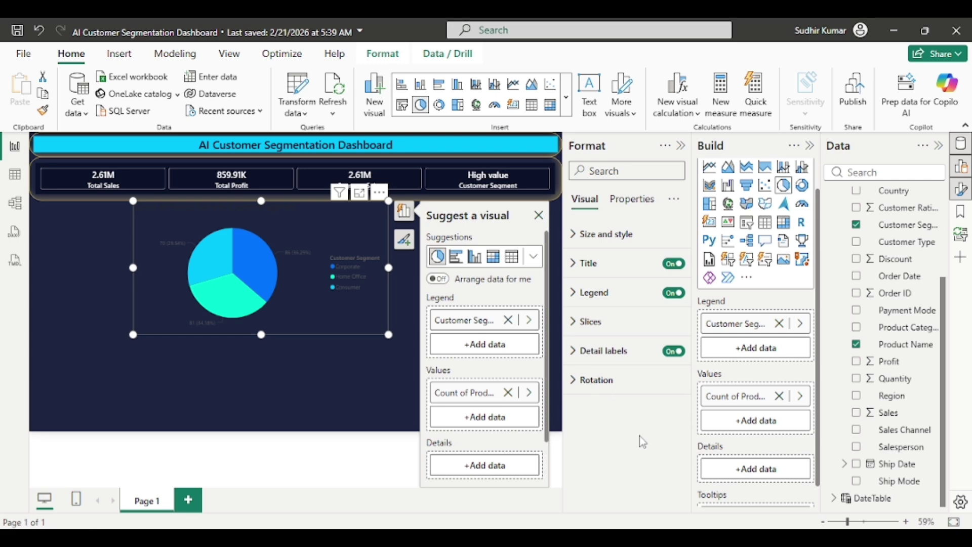
{"action": "left_click", "coordinate": [278, 353]}
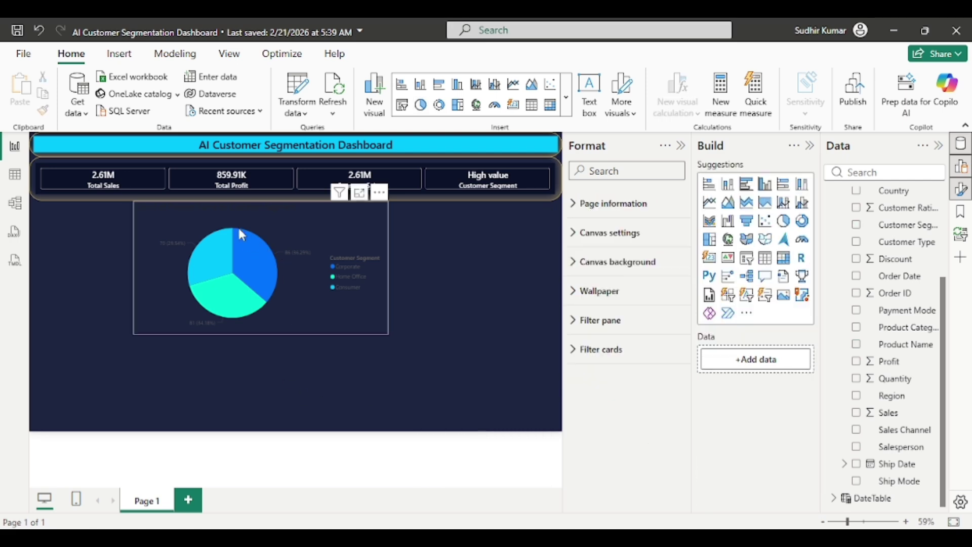
Step: Shrink the pie chart from its lower-right corner so it ends beneath the third card, and deselect it
{"action": "left_click", "coordinate": [241, 232]}
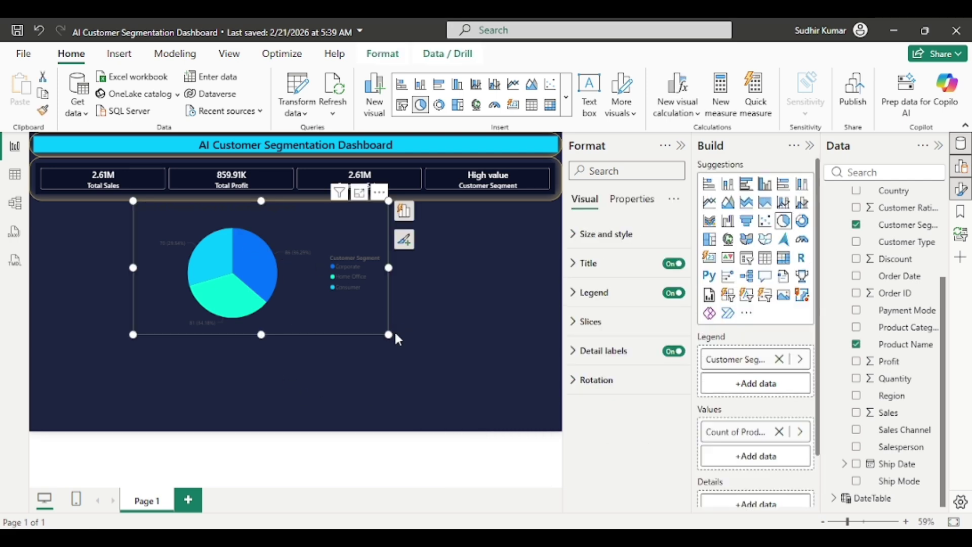
{"action": "left_click_drag", "start_coordinate": [388, 335], "coordinate": [332, 303]}
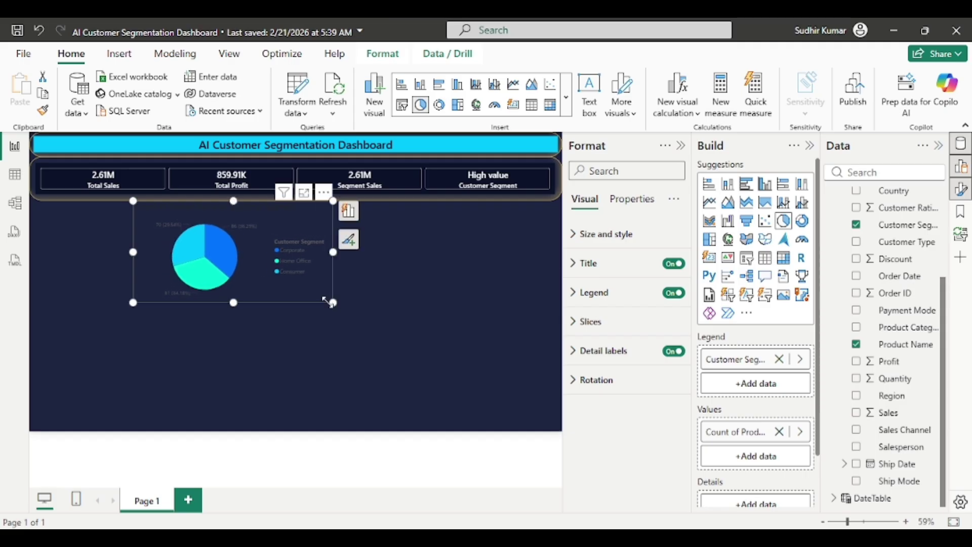
{"action": "left_click", "coordinate": [443, 290]}
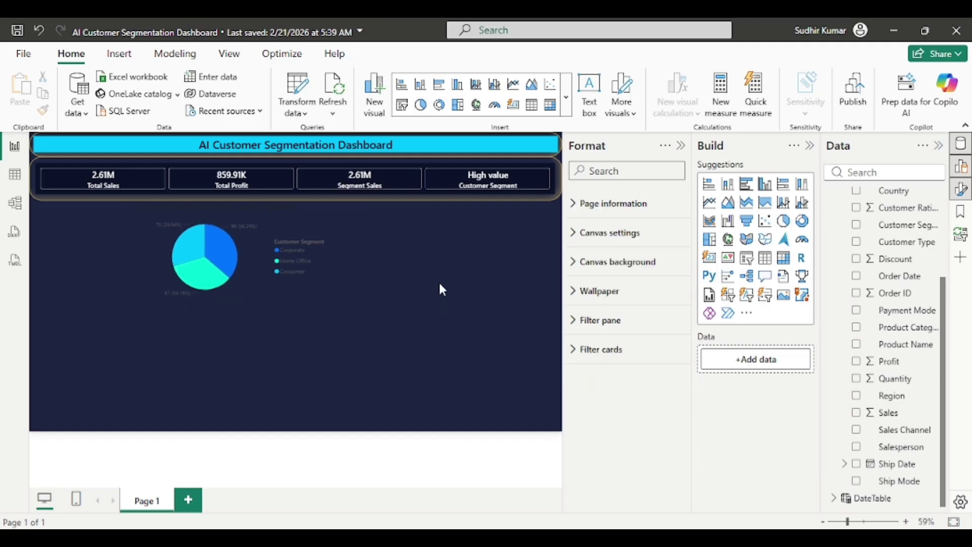
Step: Insert a table visual, resize it to about half the page width and place it centrally below the pie chart
{"action": "left_click", "coordinate": [767, 259]}
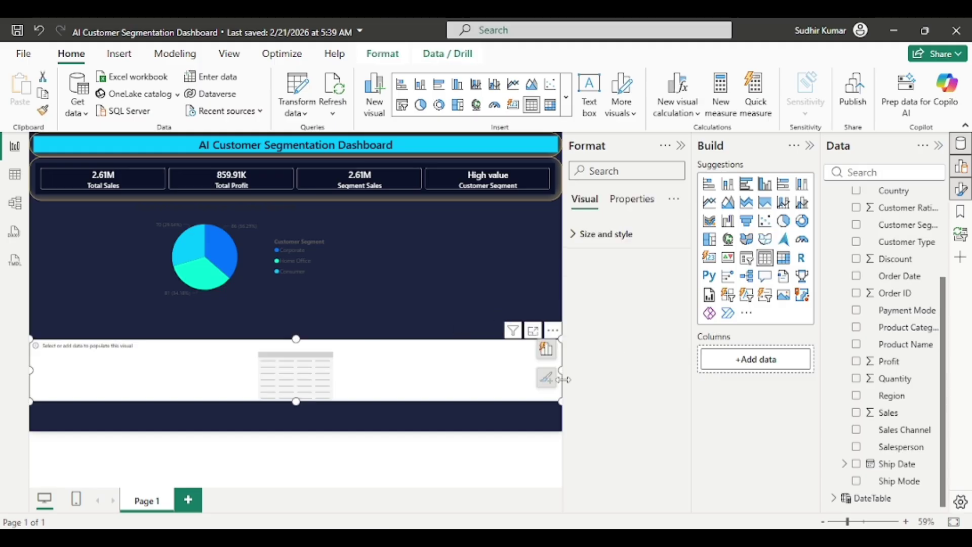
{"action": "left_click_drag", "start_coordinate": [561, 401], "coordinate": [298, 434]}
{"action": "left_click_drag", "start_coordinate": [179, 406], "coordinate": [306, 401]}
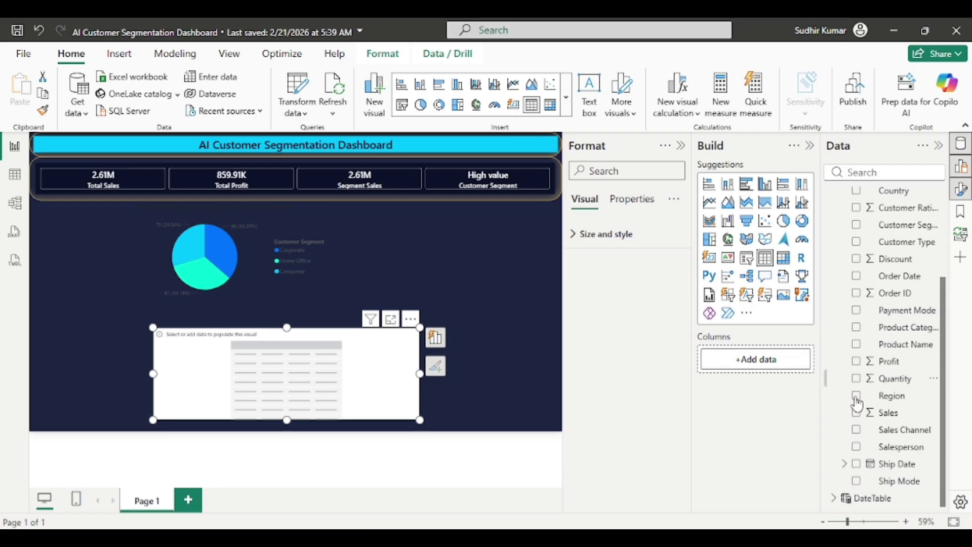
Step: Add the Product Name field and the Total Sales measure as columns of the new table
{"action": "left_click", "coordinate": [856, 346]}
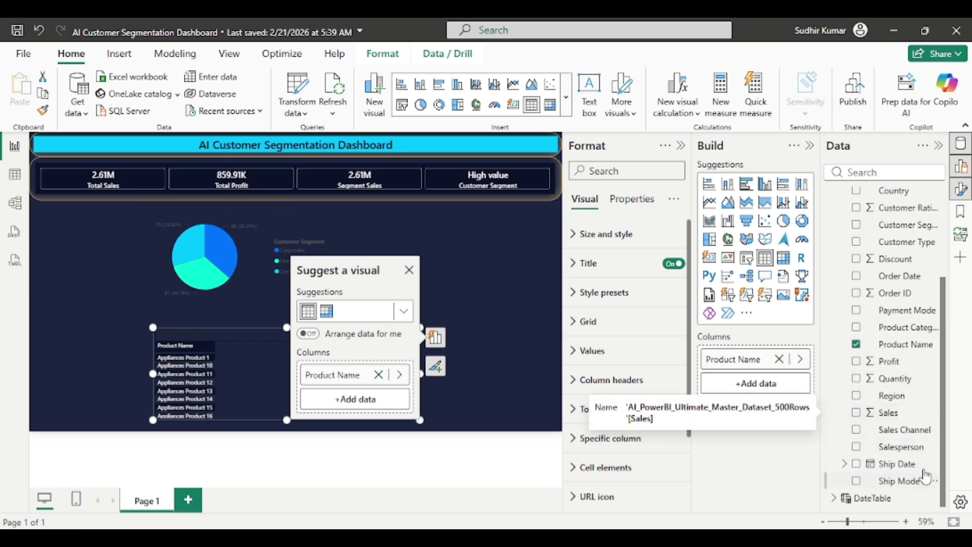
{"action": "left_click", "coordinate": [856, 413]}
{"action": "left_click", "coordinate": [857, 413]}
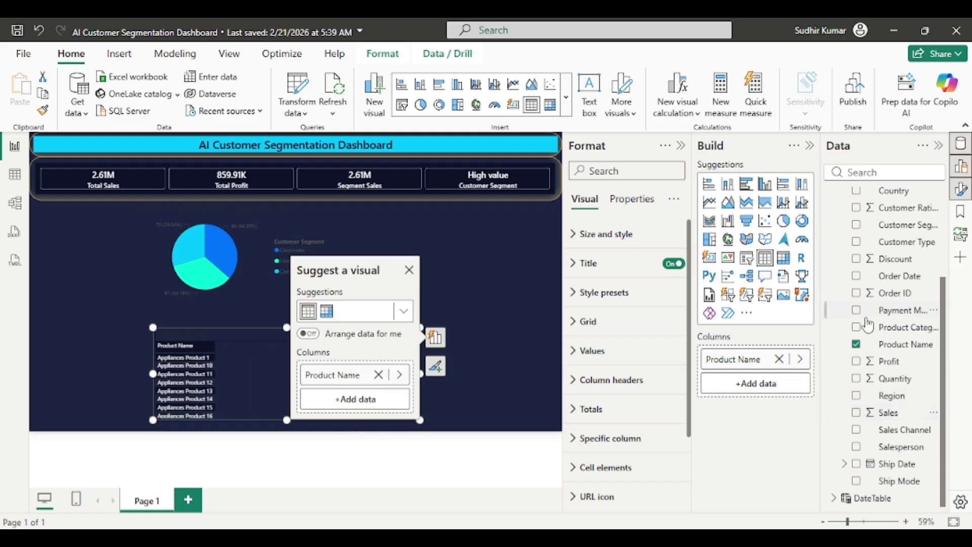
{"action": "scroll", "coordinate": [868, 326], "scroll_direction": "up", "scroll_amount": 3}
{"action": "scroll", "coordinate": [868, 325], "scroll_direction": "down", "scroll_amount": 1}
{"action": "left_click", "coordinate": [857, 263]}
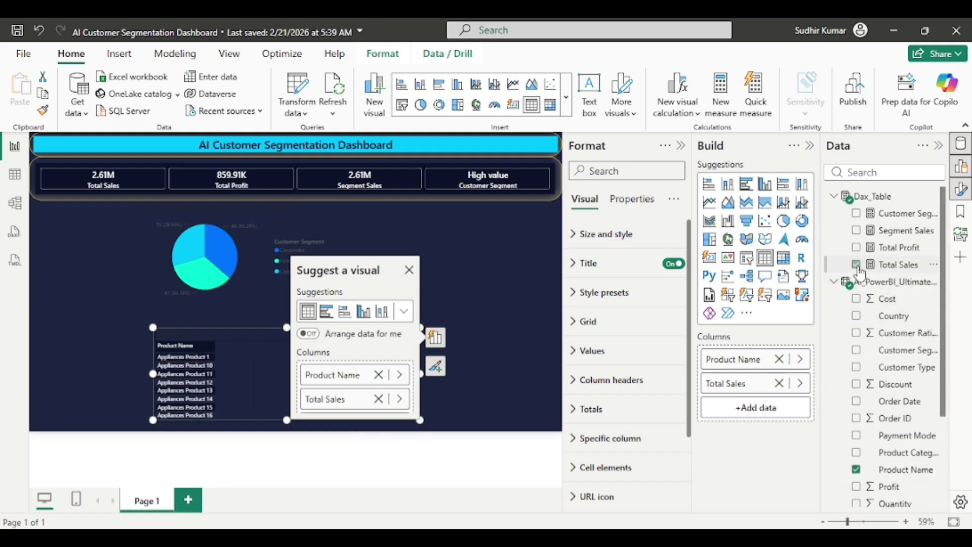
Step: Add the Total Profit and Customer Segment measures as columns of the product table, and deselect it
{"action": "left_click", "coordinate": [857, 248]}
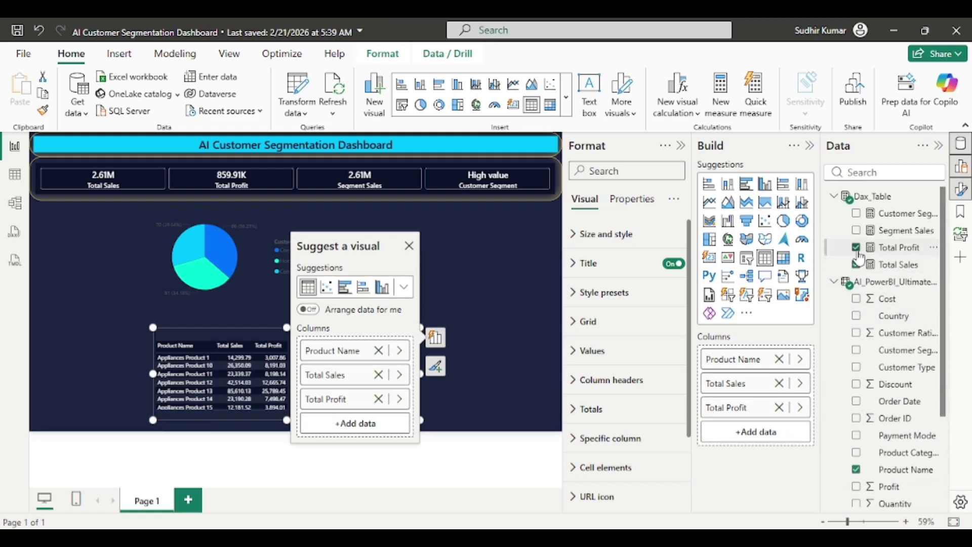
{"action": "left_click", "coordinate": [857, 214]}
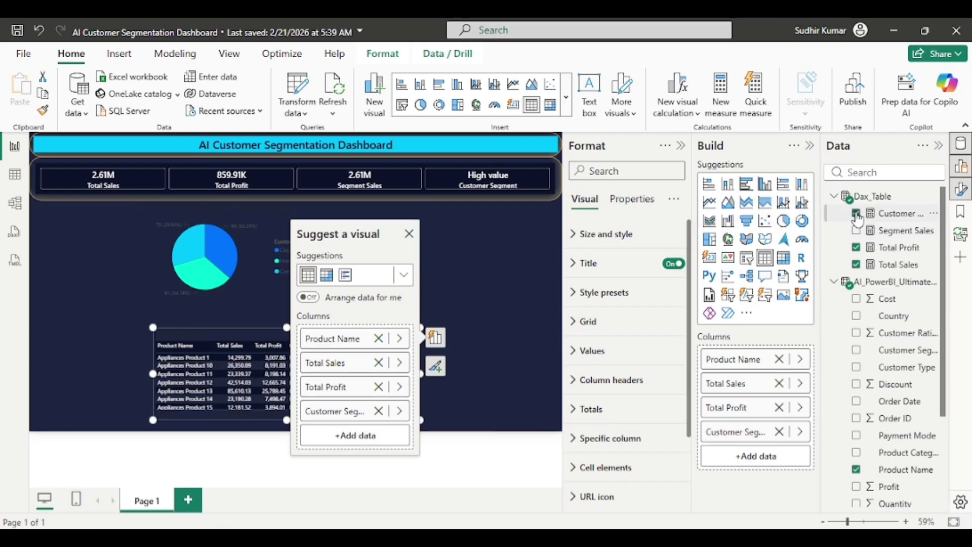
{"action": "left_click", "coordinate": [494, 393]}
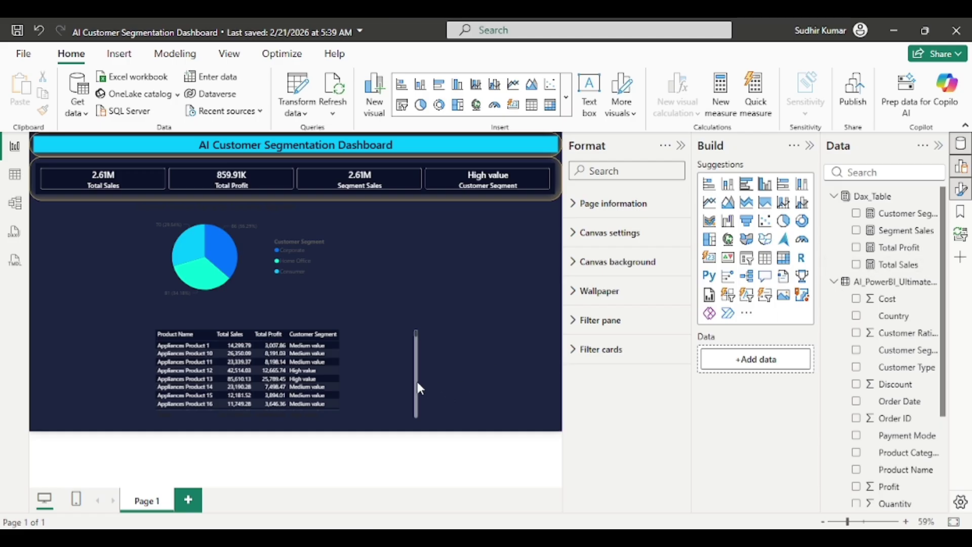
Step: Add the Segment Sales measure as the last column of the product table and narrow the table from its lower-right corner
{"action": "left_click", "coordinate": [398, 378]}
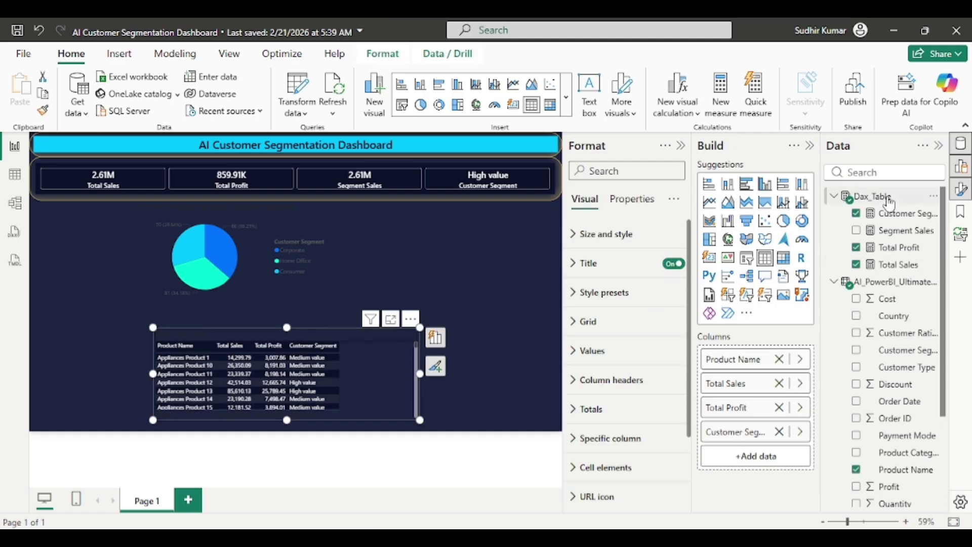
{"action": "left_click", "coordinate": [856, 231]}
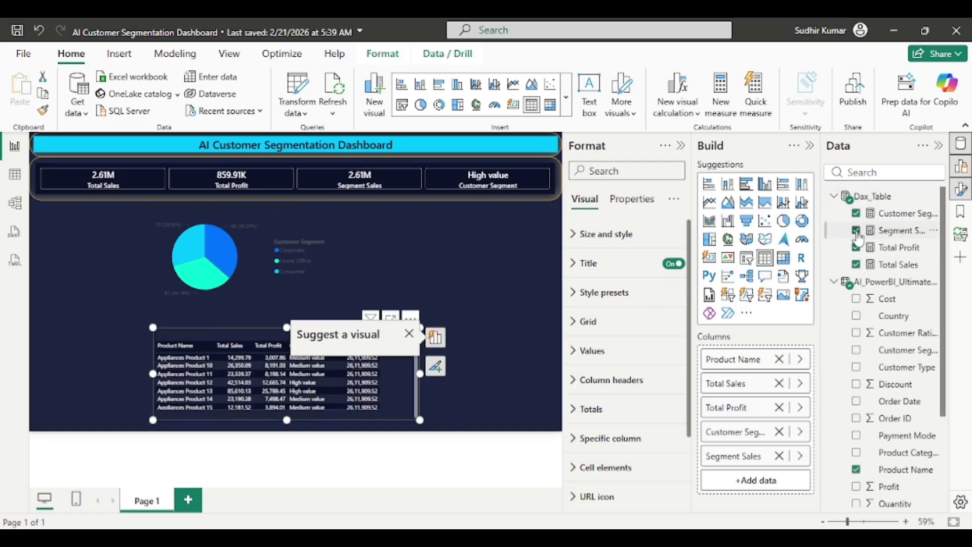
{"action": "left_click", "coordinate": [533, 372]}
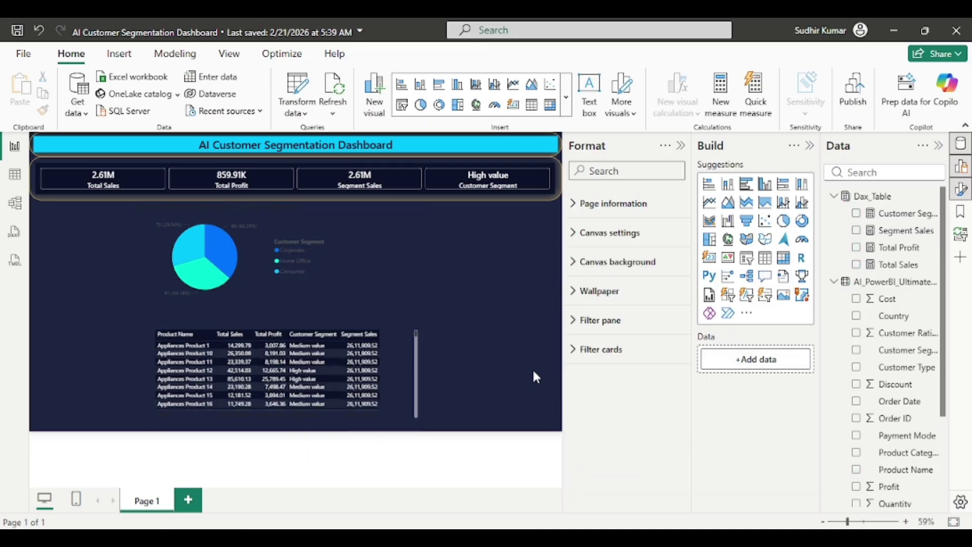
{"action": "left_click", "coordinate": [399, 393]}
{"action": "left_click_drag", "start_coordinate": [393, 426], "coordinate": [358, 426]}
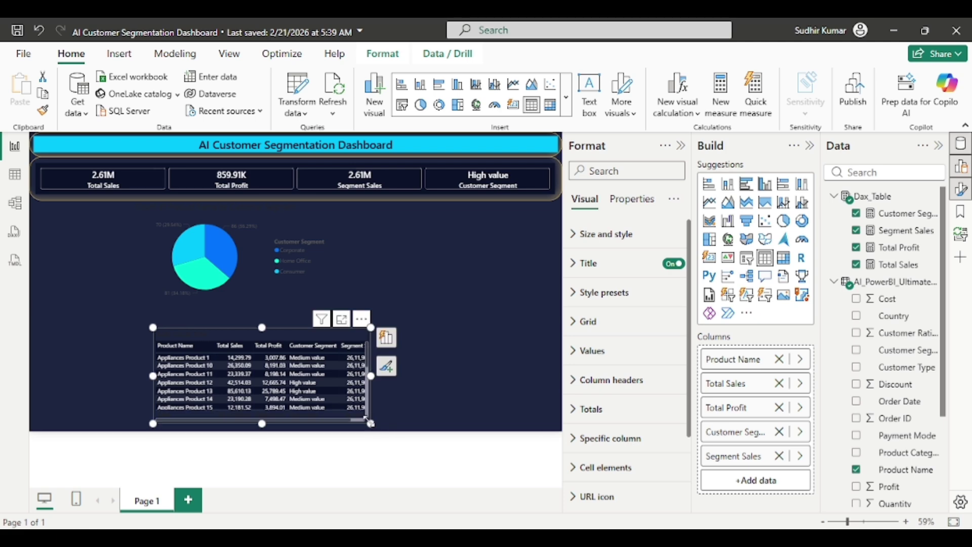
Step: Copy the dashboard title banner's formatting onto the pie chart with Format Painter
{"action": "left_click", "coordinate": [270, 230]}
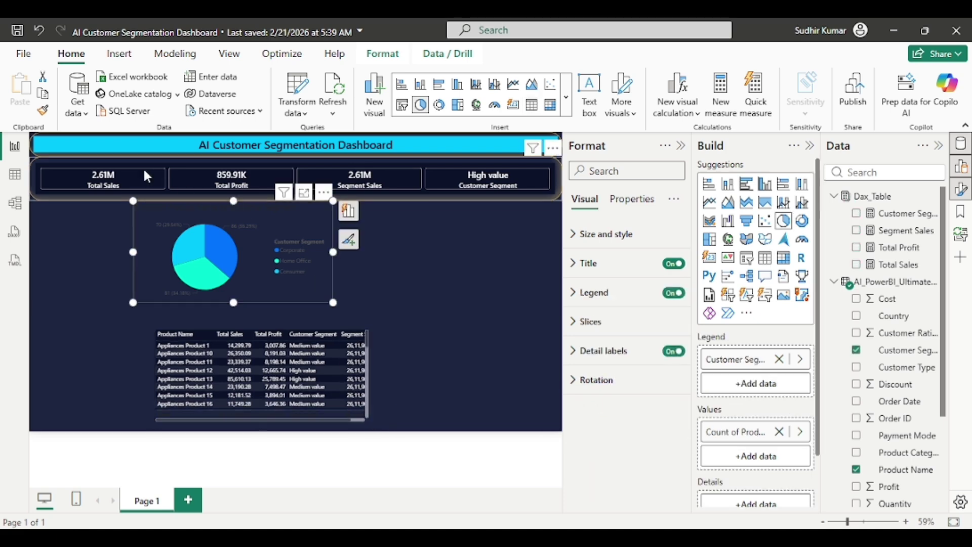
{"action": "left_click", "coordinate": [105, 141]}
{"action": "left_click", "coordinate": [42, 113]}
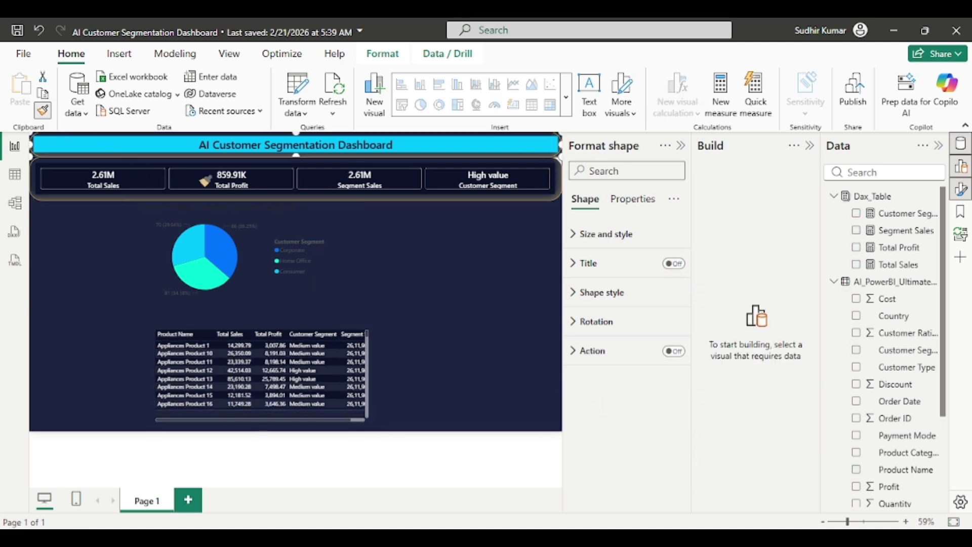
{"action": "left_click", "coordinate": [277, 258]}
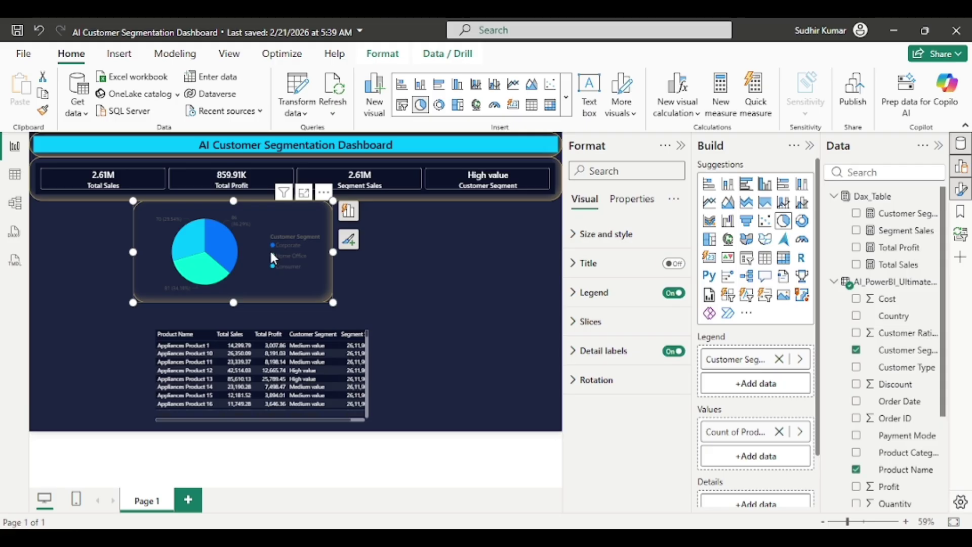
Step: Try copying the pie chart's formatting onto the product table with Format Painter, undo it and reselect the table
{"action": "left_click", "coordinate": [43, 111]}
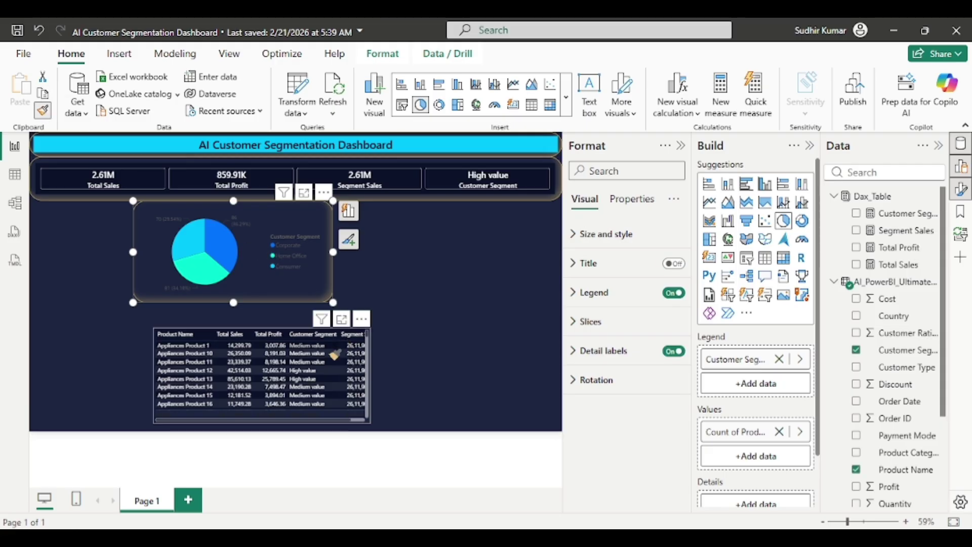
{"action": "left_click", "coordinate": [296, 416]}
{"action": "left_click", "coordinate": [343, 390]}
{"action": "left_click", "coordinate": [398, 385]}
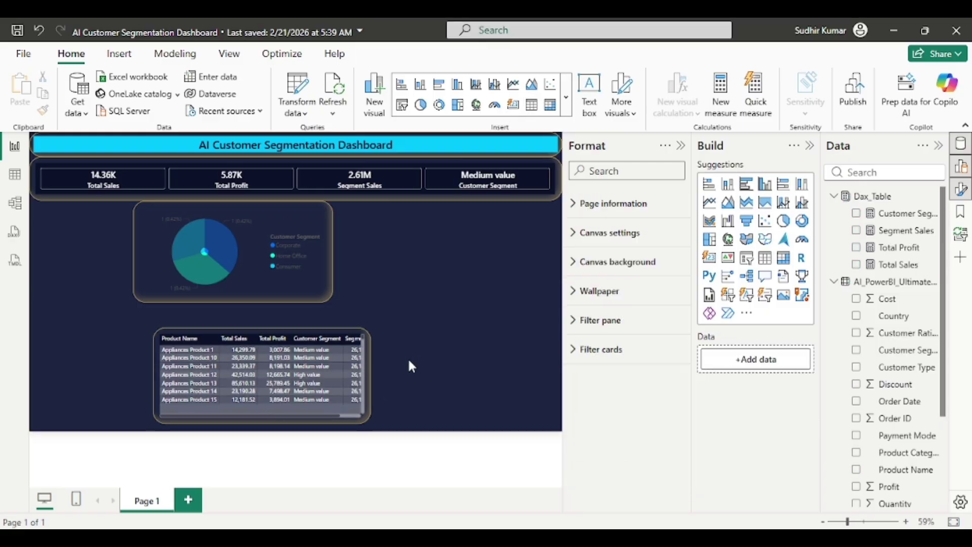
{"action": "key", "text": "ctrl+z"}
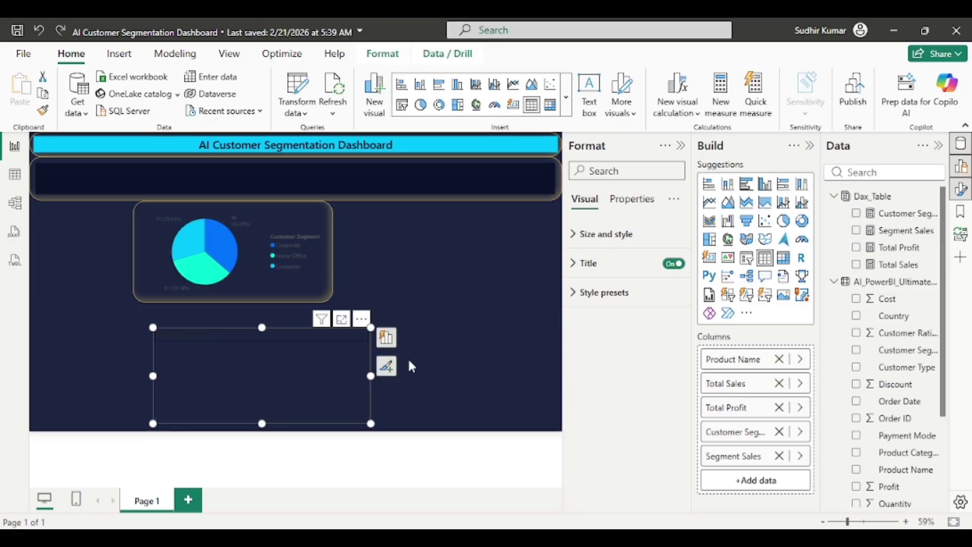
{"action": "left_click", "coordinate": [43, 111]}
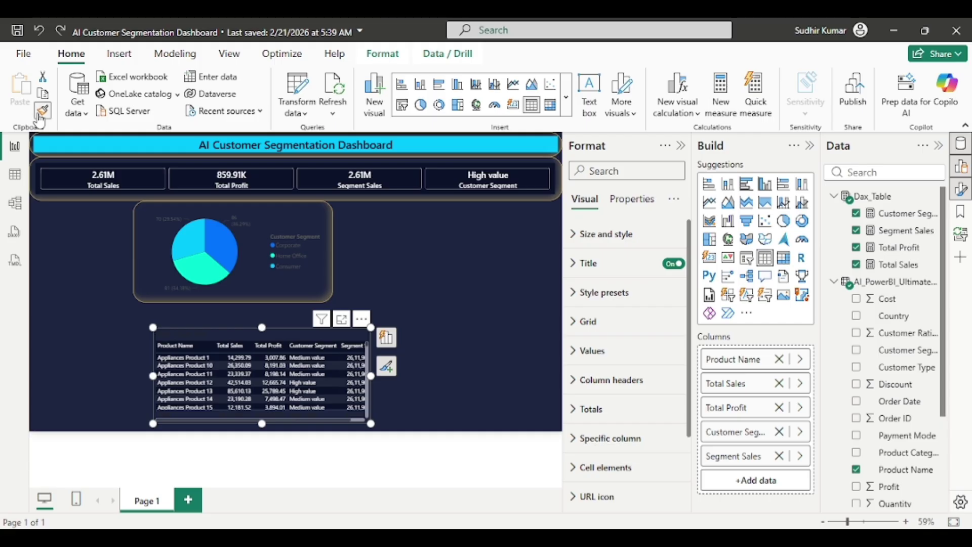
{"action": "left_click", "coordinate": [301, 333]}
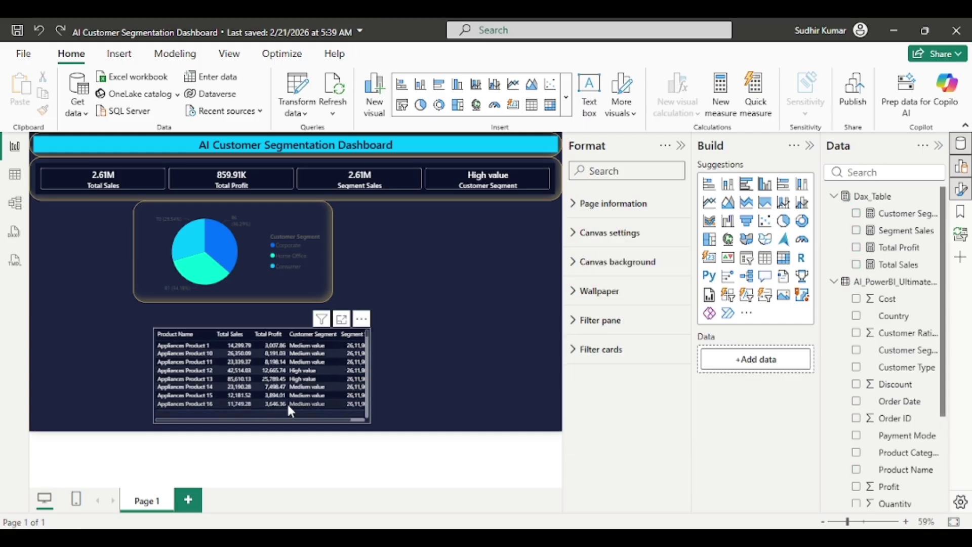
{"action": "left_click", "coordinate": [248, 416]}
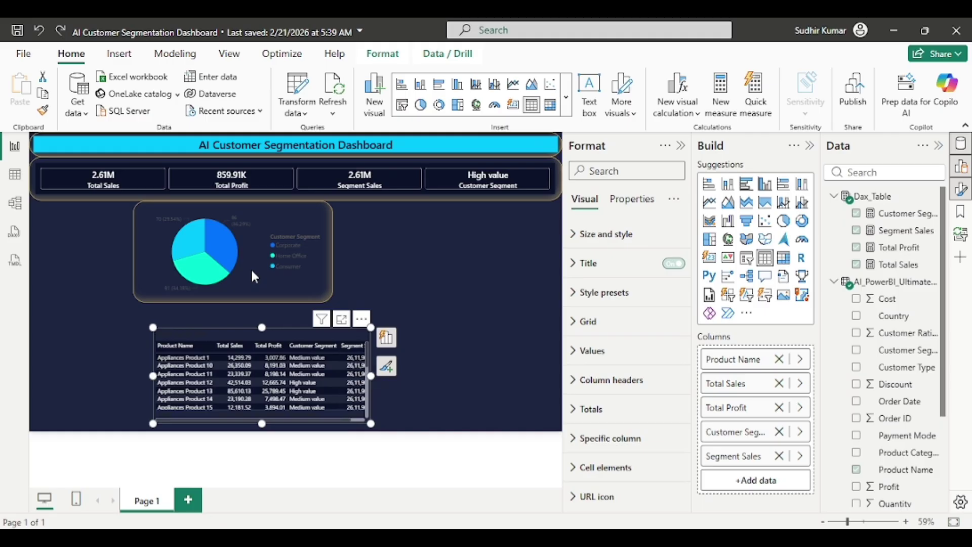
Step: Apply the pie chart's formatting to the product table with Format Painter, and deselect the table
{"action": "left_click", "coordinate": [154, 209]}
{"action": "left_click", "coordinate": [43, 110]}
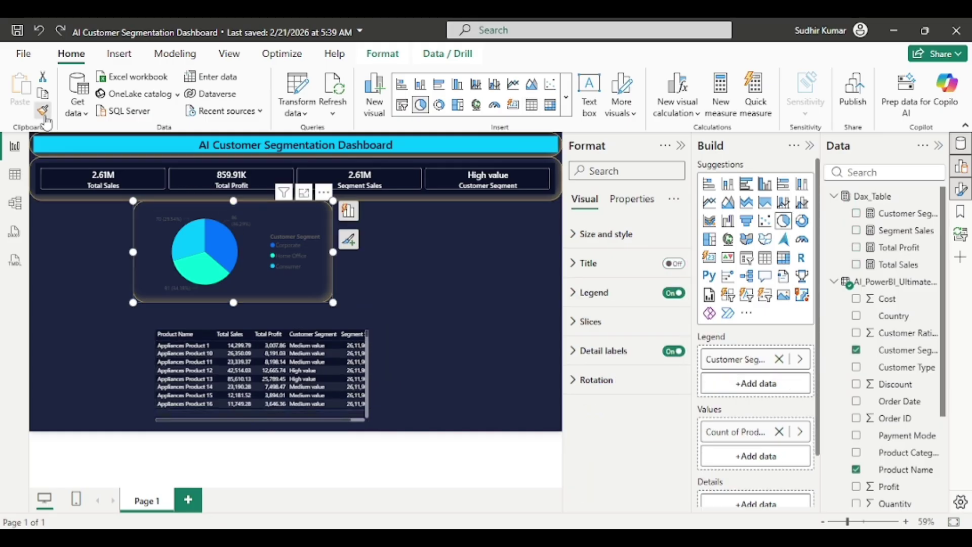
{"action": "left_click", "coordinate": [207, 330]}
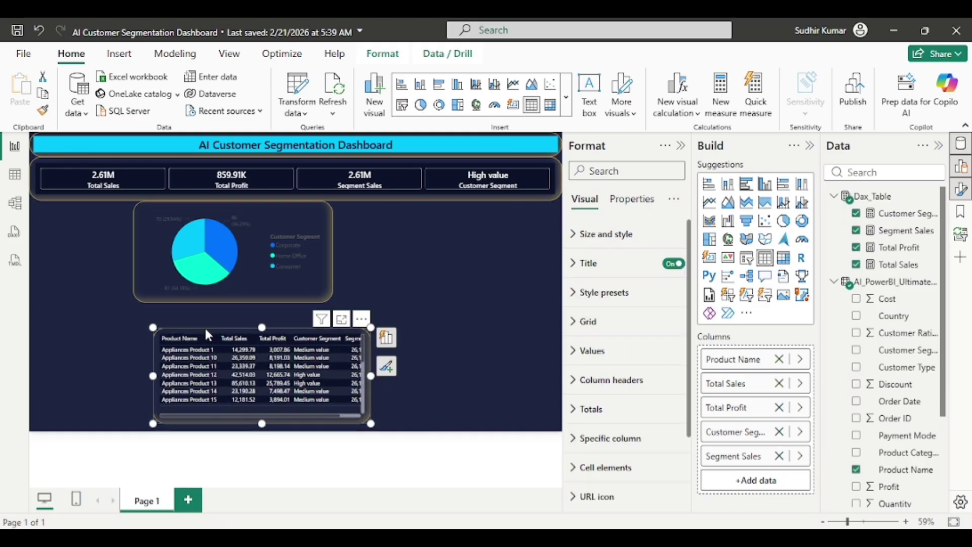
{"action": "left_click", "coordinate": [432, 325]}
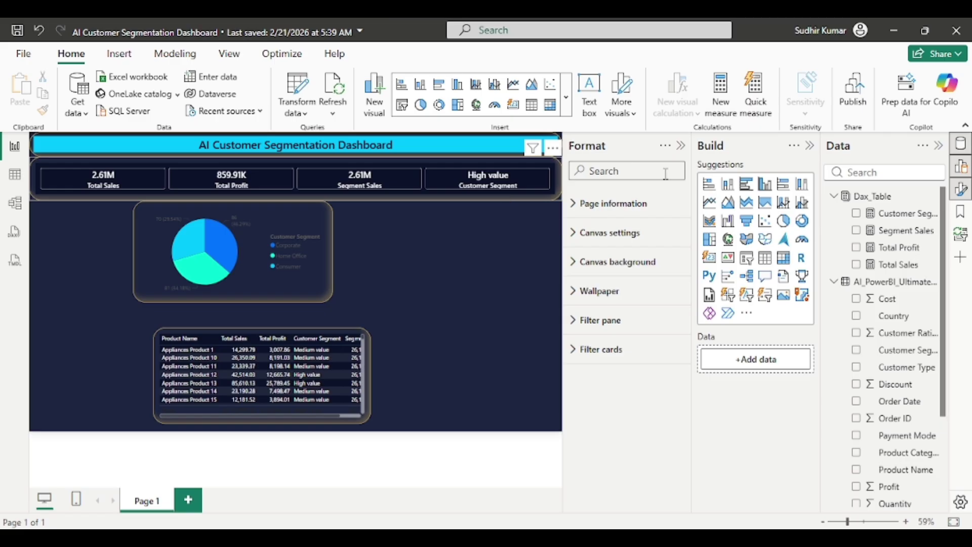
Step: Insert a clustered column chart beside the pie chart and widen it to the page's right edge
{"action": "left_click", "coordinate": [765, 183]}
{"action": "left_click_drag", "start_coordinate": [110, 370], "coordinate": [428, 246]}
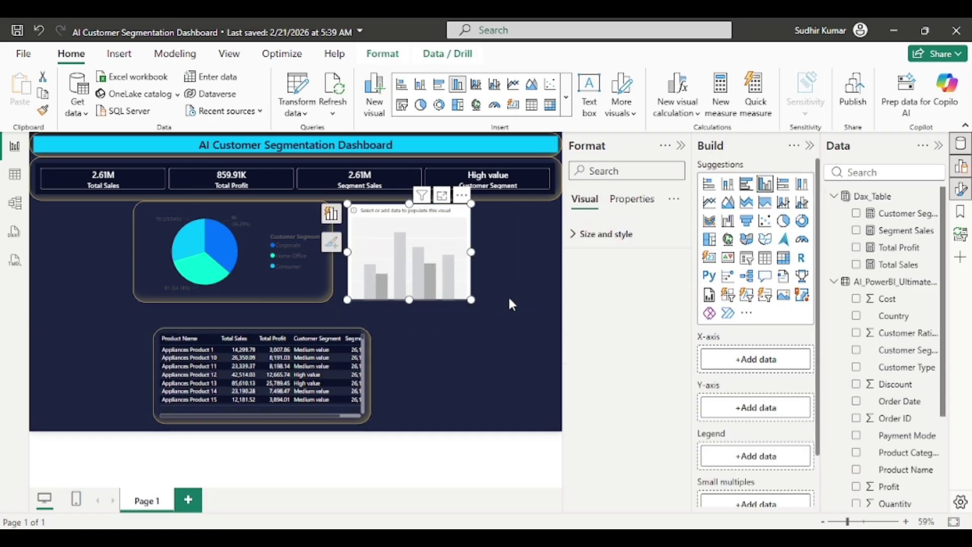
{"action": "left_click_drag", "start_coordinate": [471, 300], "coordinate": [560, 296]}
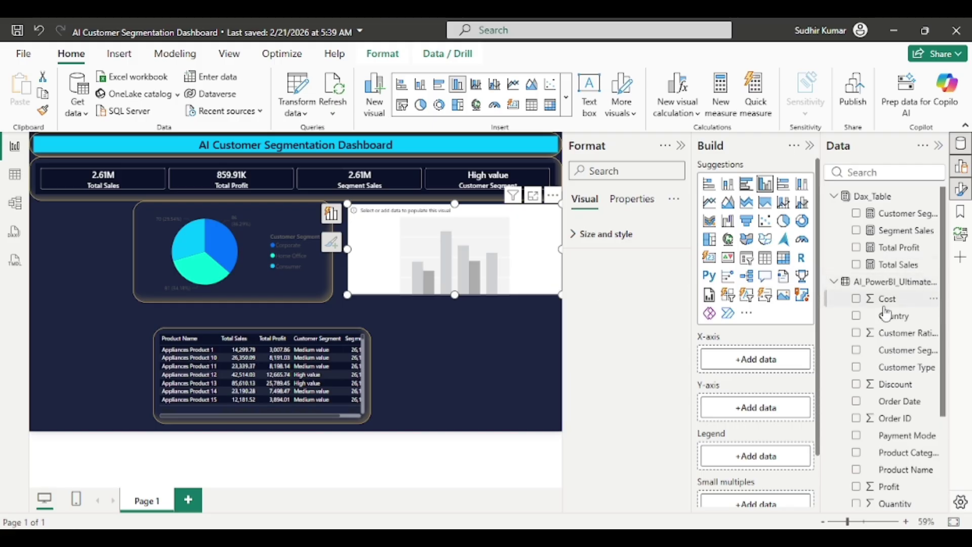
Step: Plot the Total Profit measure by the Customer Segment field in the column chart, and deselect it
{"action": "left_click", "coordinate": [857, 214]}
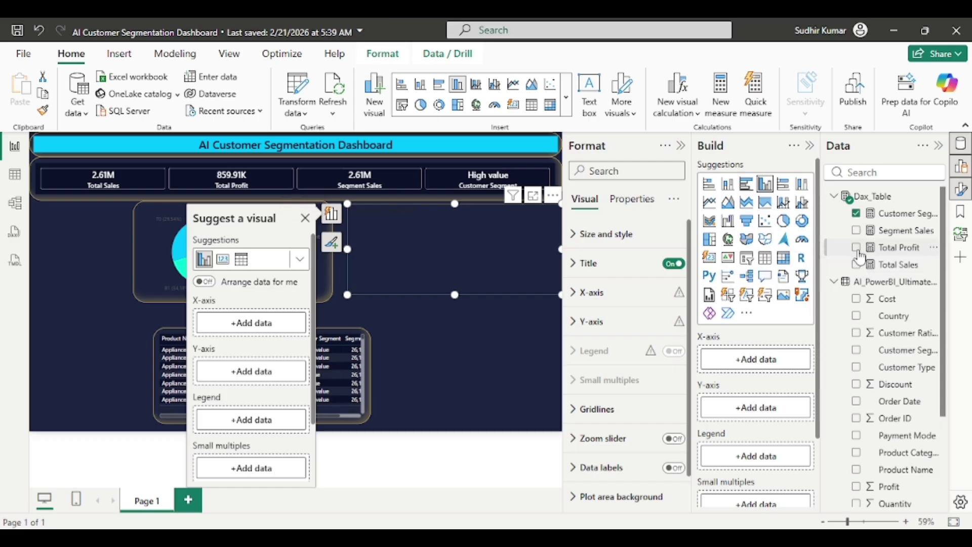
{"action": "left_click", "coordinate": [856, 248]}
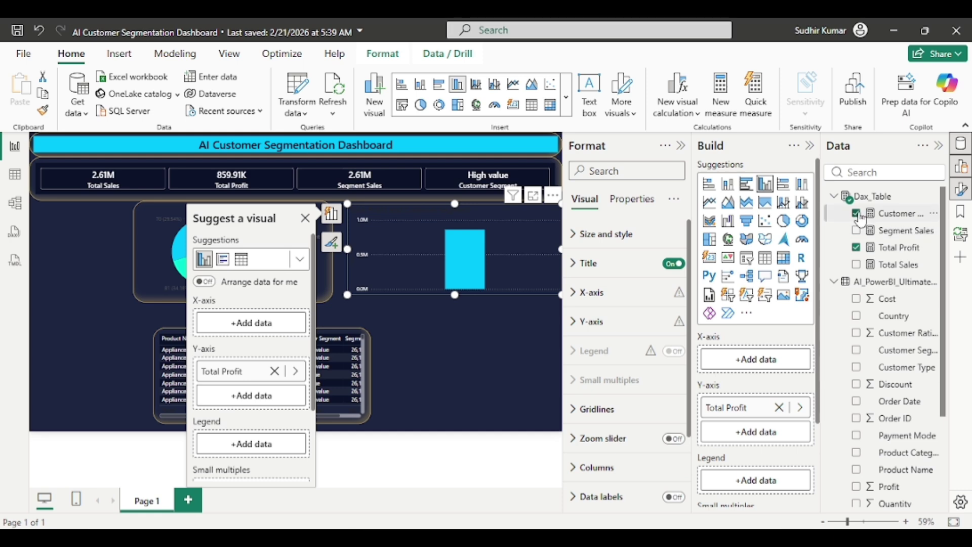
{"action": "left_click", "coordinate": [858, 352]}
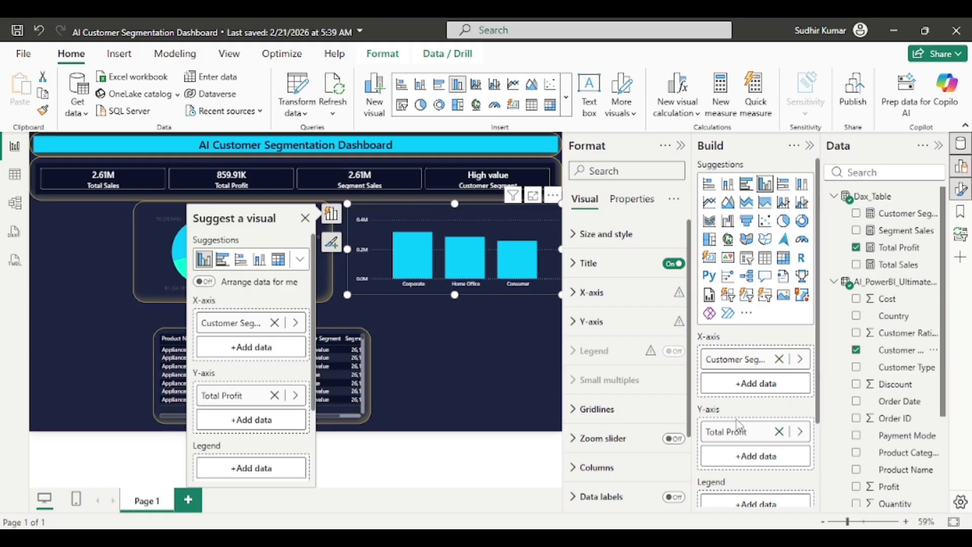
{"action": "left_click", "coordinate": [436, 349]}
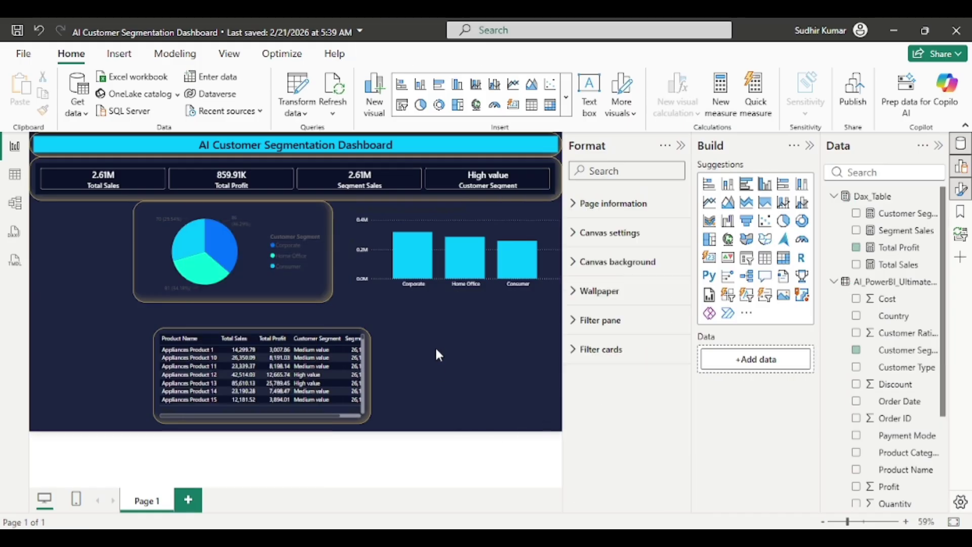
Step: Insert a Q&A visual and enlarge it to fill the space below the column chart, beside the product table
{"action": "left_click", "coordinate": [766, 277]}
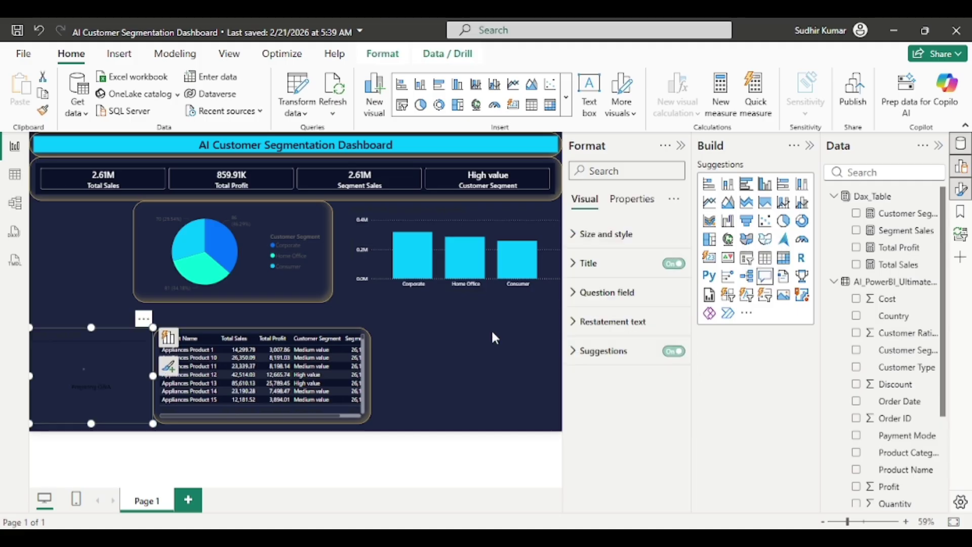
{"action": "left_click_drag", "start_coordinate": [79, 360], "coordinate": [426, 351]}
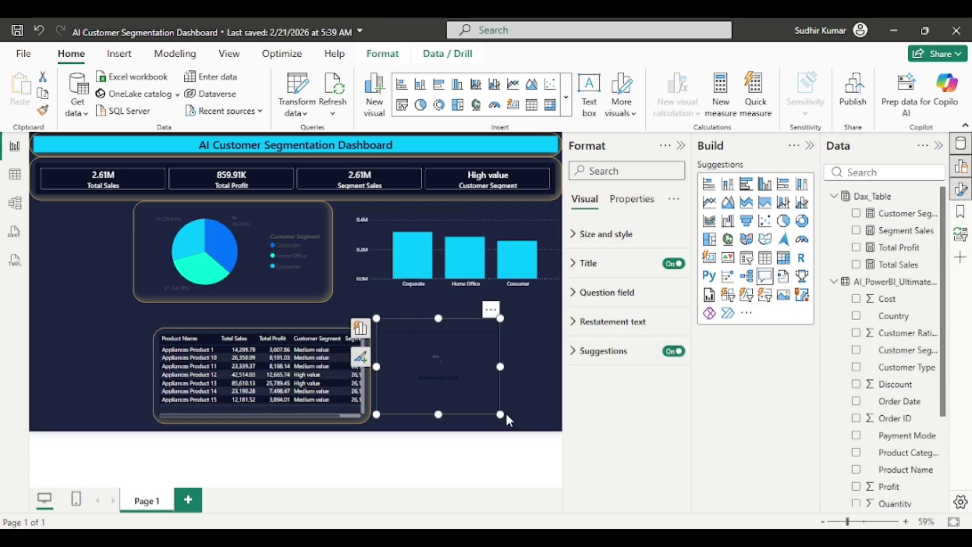
{"action": "left_click_drag", "start_coordinate": [500, 414], "coordinate": [559, 439]}
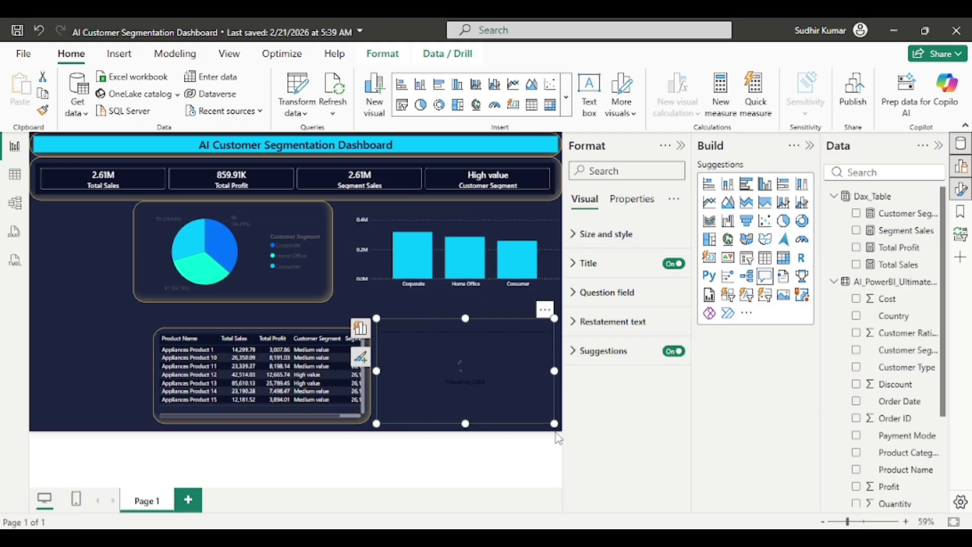
Step: Dismiss the synonyms suggestion in the Q&A visual and shift the product table slightly up and left beneath the pie chart
{"action": "left_click", "coordinate": [226, 329]}
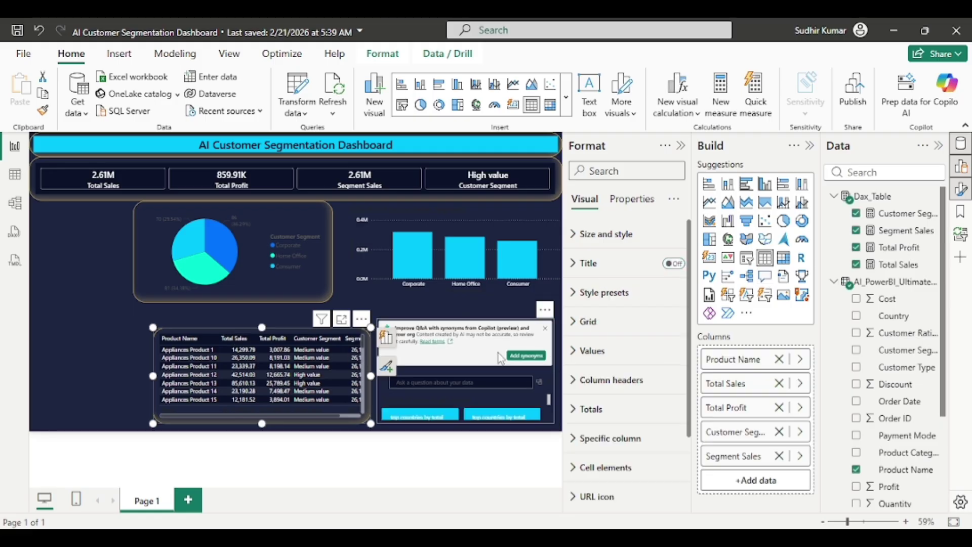
{"action": "left_click", "coordinate": [544, 330]}
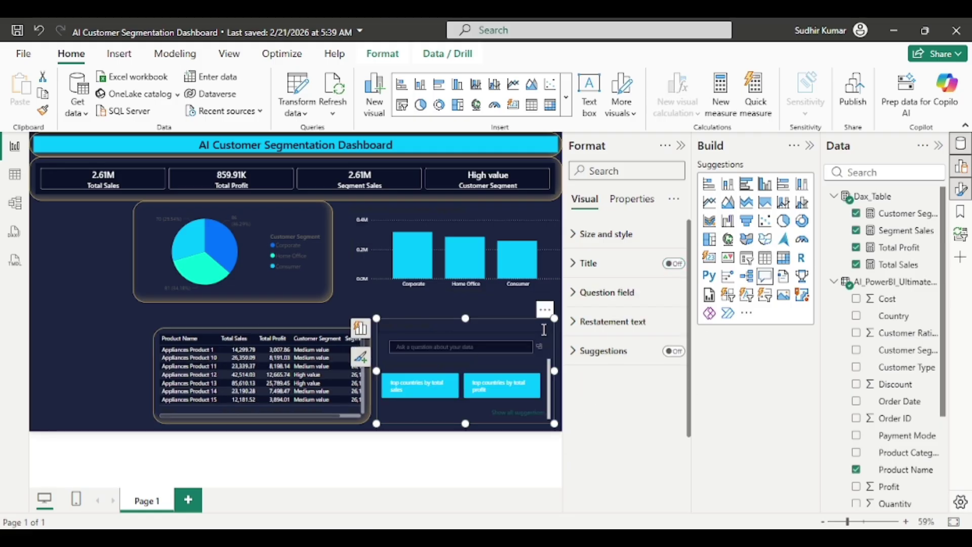
{"action": "left_click_drag", "start_coordinate": [209, 338], "coordinate": [187, 333]}
{"action": "left_click", "coordinate": [74, 295]}
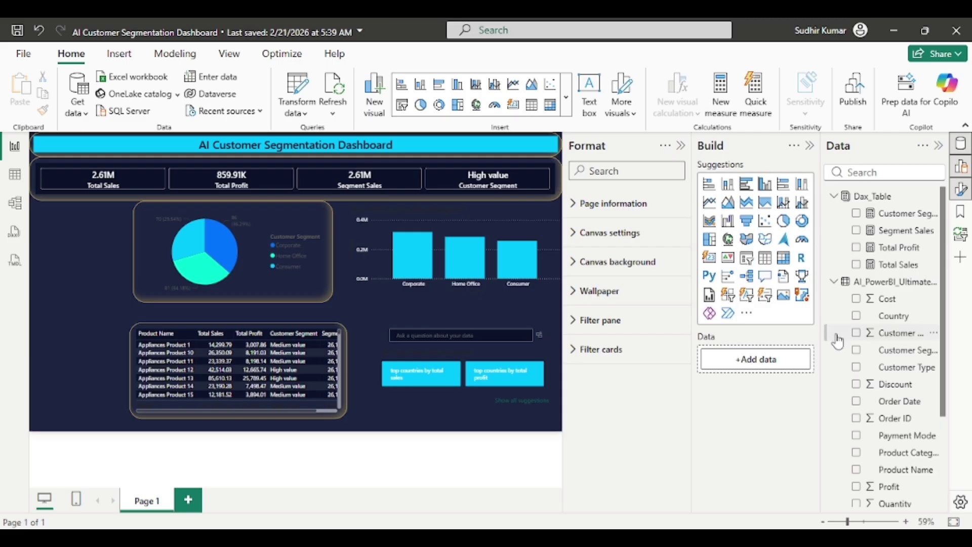
Step: Insert a slicer in the space left of the pie chart and use Product Name as its field
{"action": "left_click", "coordinate": [747, 258]}
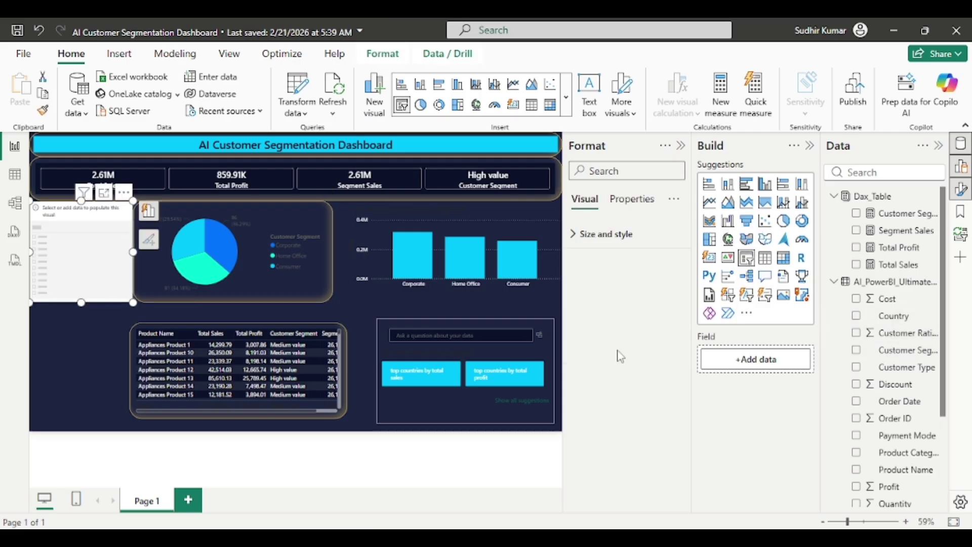
{"action": "scroll", "coordinate": [896, 444], "scroll_direction": "down", "scroll_amount": 1}
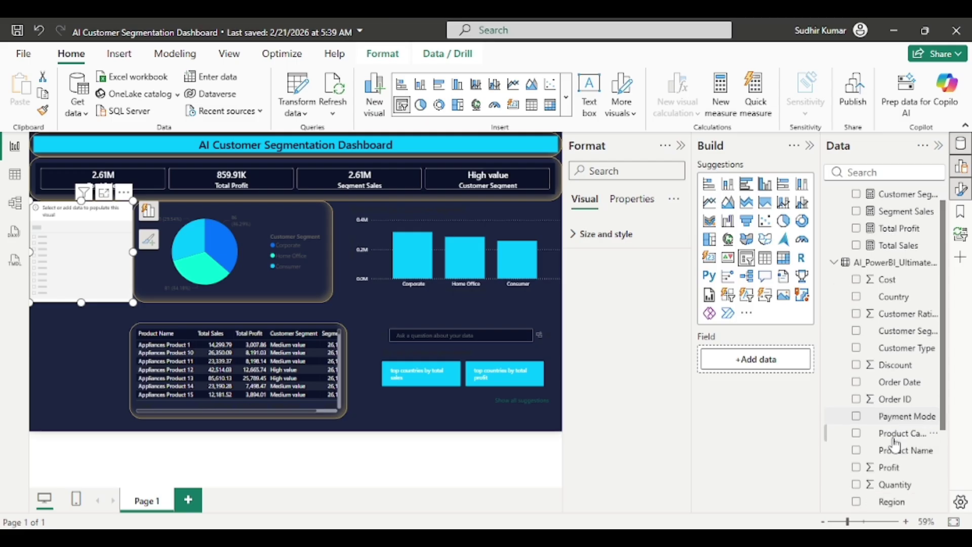
{"action": "left_click", "coordinate": [857, 451]}
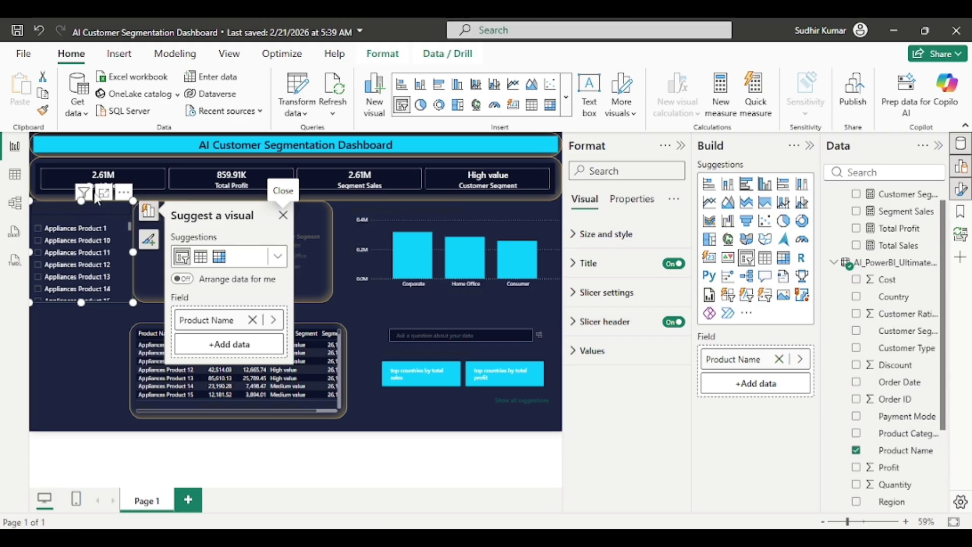
Step: Copy the title banner's formatting onto the Product Name slicer with Format Painter
{"action": "left_click", "coordinate": [68, 150]}
{"action": "left_click", "coordinate": [43, 110]}
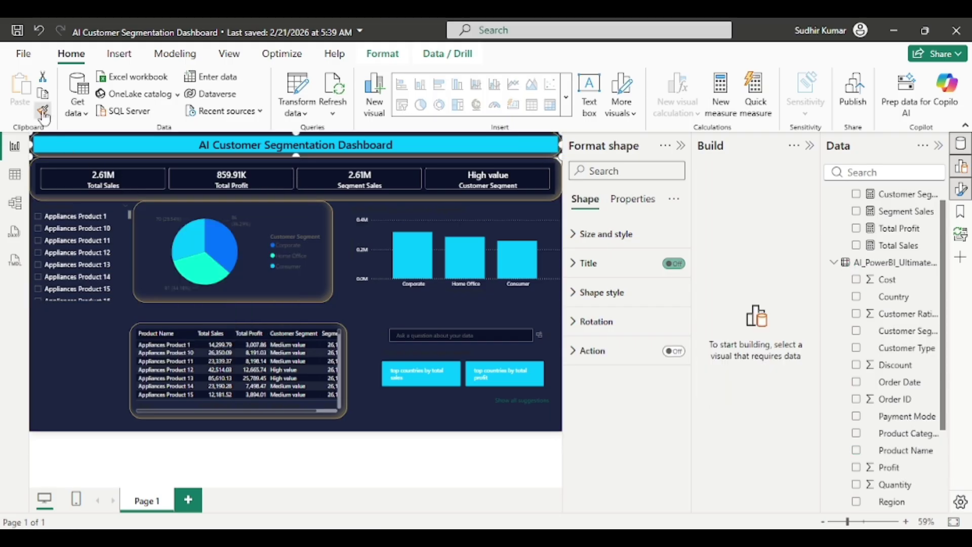
{"action": "left_click", "coordinate": [66, 215]}
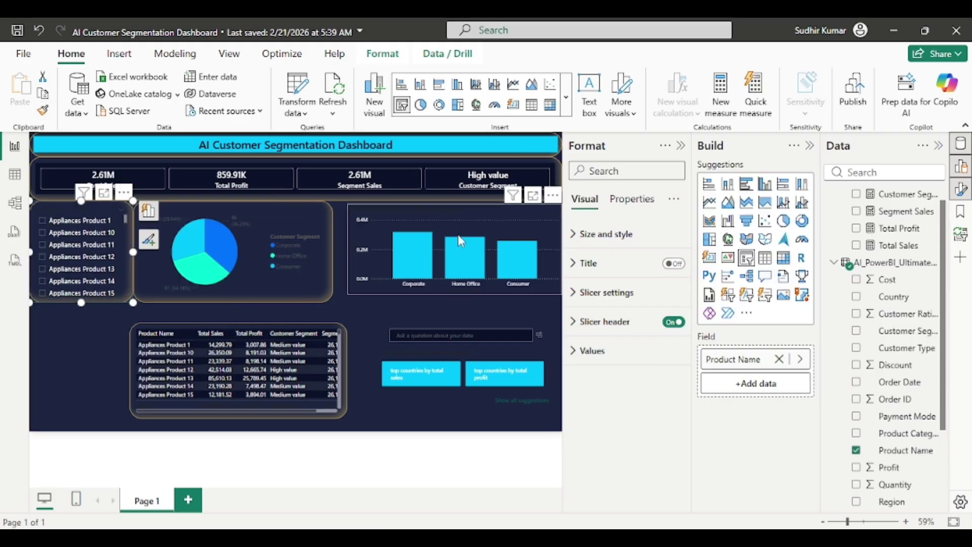
Step: Set the Product Name slicer's style to Dropdown and enable its "Select all" option
{"action": "left_click", "coordinate": [573, 293]}
{"action": "left_click", "coordinate": [614, 364]}
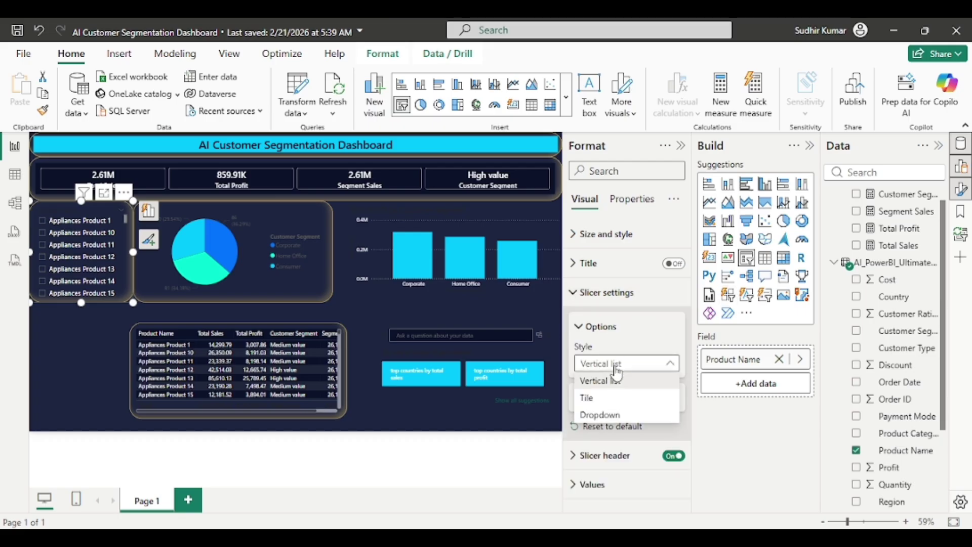
{"action": "left_click", "coordinate": [603, 415]}
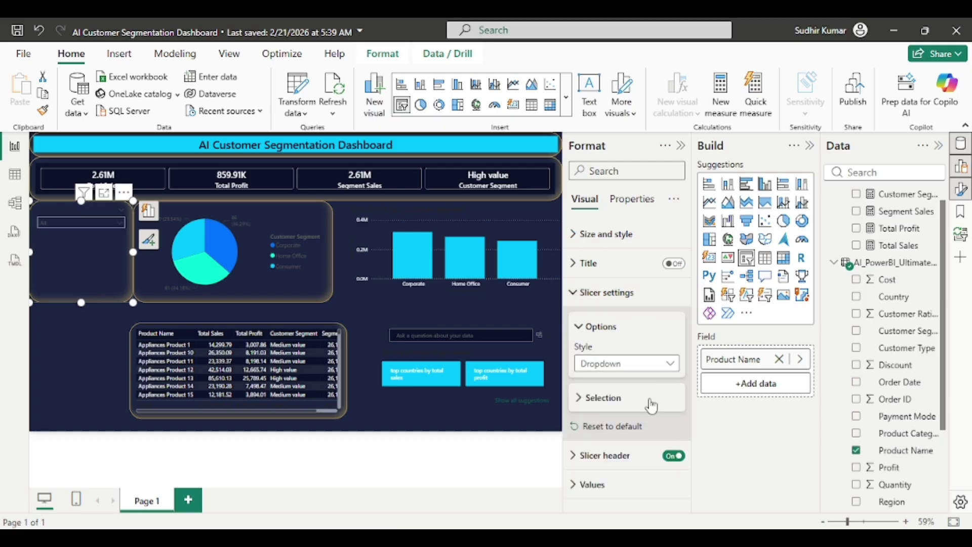
{"action": "left_click", "coordinate": [586, 400]}
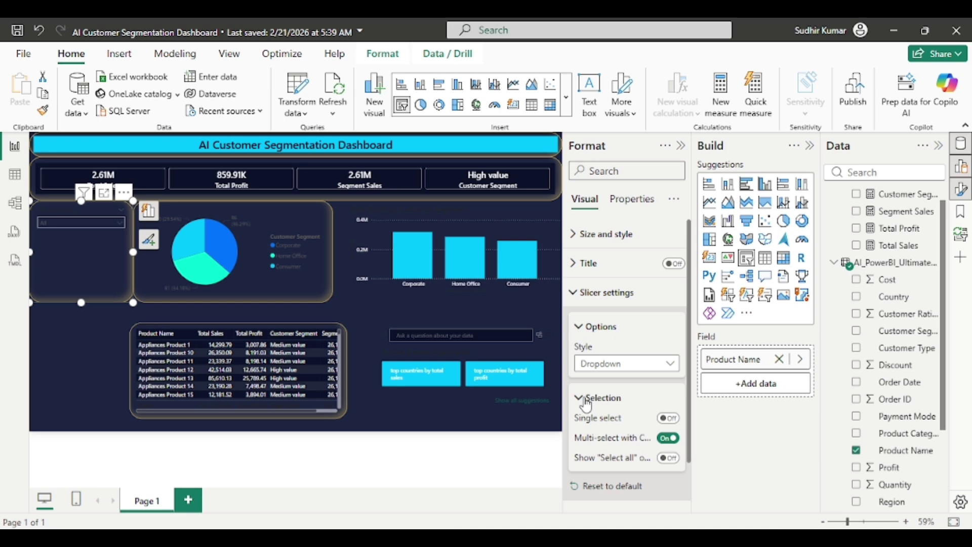
{"action": "left_click", "coordinate": [668, 459]}
{"action": "scroll", "coordinate": [612, 397], "scroll_direction": "down", "scroll_amount": 1}
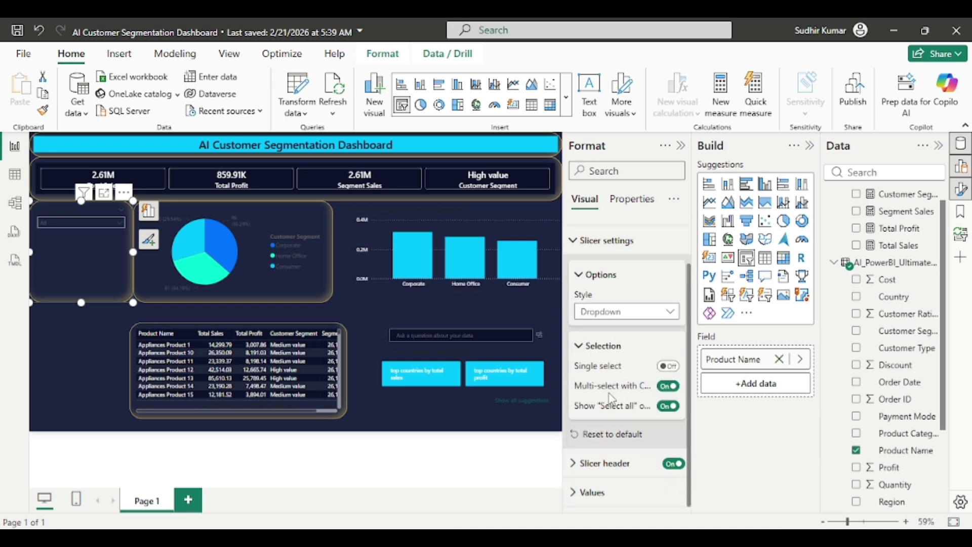
Step: Format the Product Name slicer's header text as Segoe UI Semibold, bold and white
{"action": "left_click", "coordinate": [577, 466]}
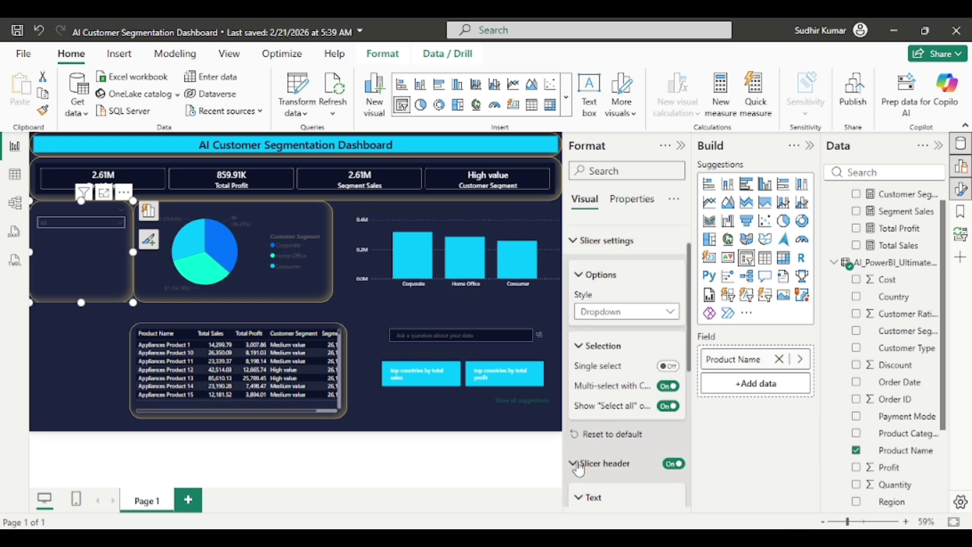
{"action": "scroll", "coordinate": [628, 456], "scroll_direction": "down", "scroll_amount": 1}
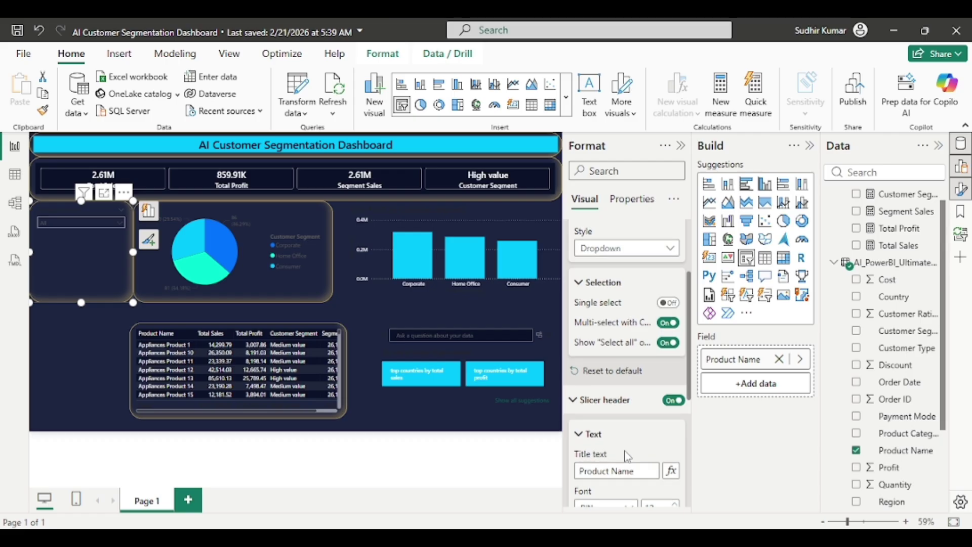
{"action": "scroll", "coordinate": [628, 456], "scroll_direction": "down", "scroll_amount": 2}
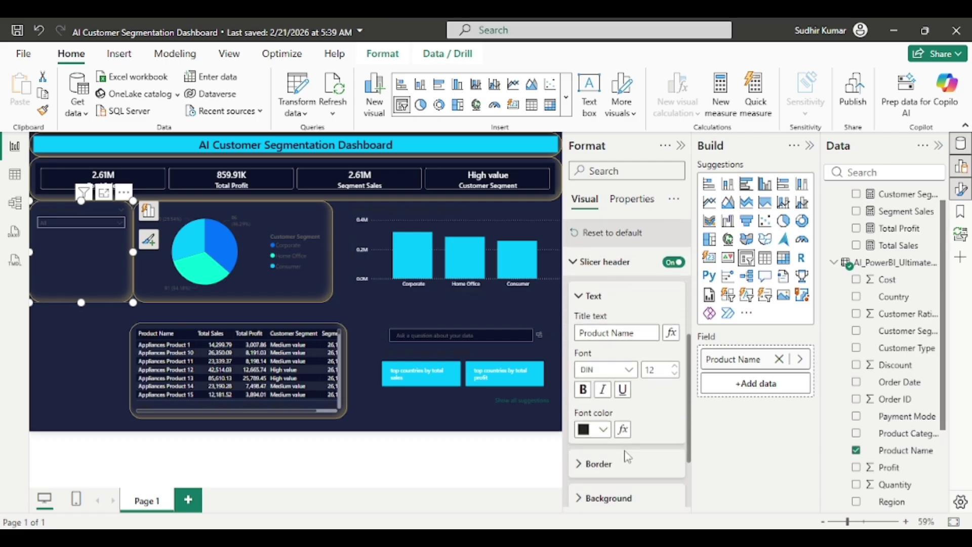
{"action": "left_click", "coordinate": [627, 368]}
{"action": "scroll", "coordinate": [627, 298], "scroll_direction": "down", "scroll_amount": 5}
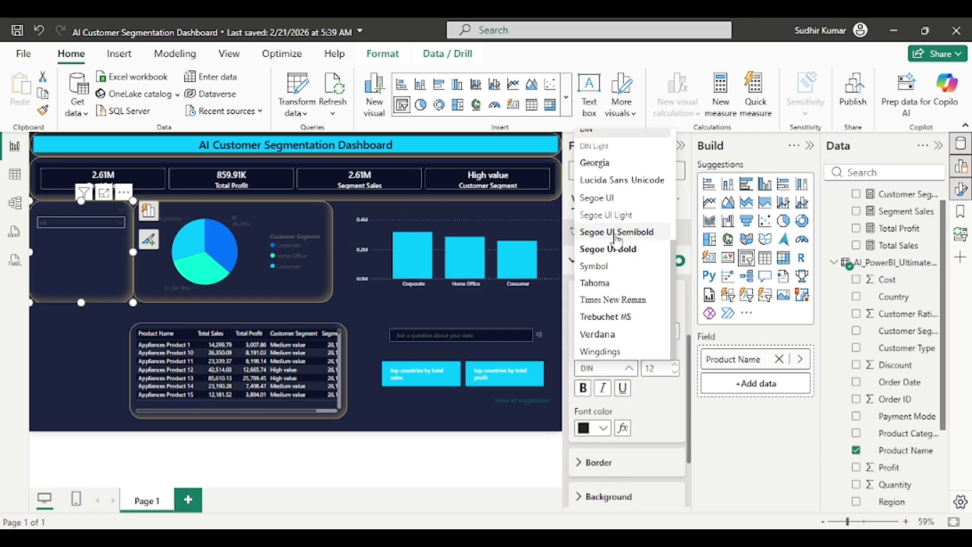
{"action": "left_click", "coordinate": [622, 238]}
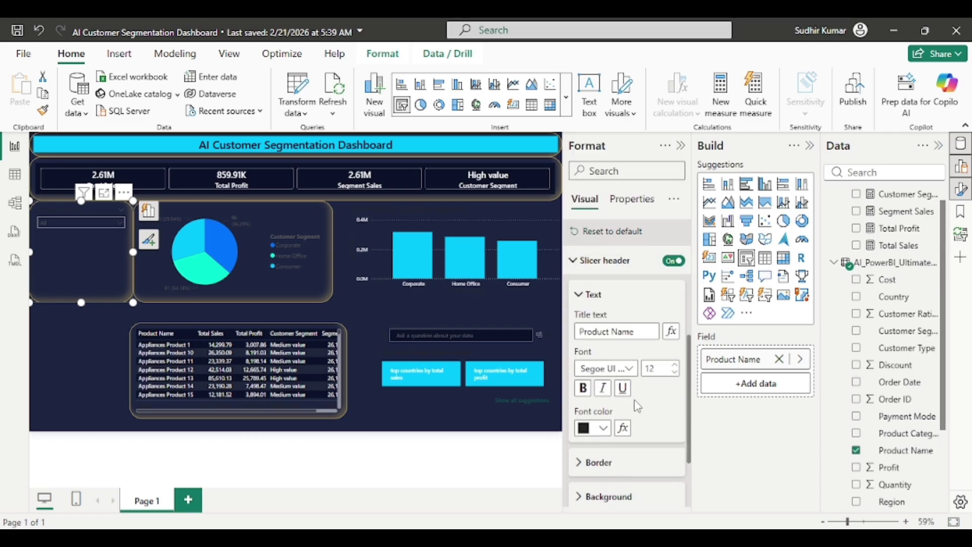
{"action": "left_click", "coordinate": [604, 428]}
{"action": "left_click", "coordinate": [594, 338]}
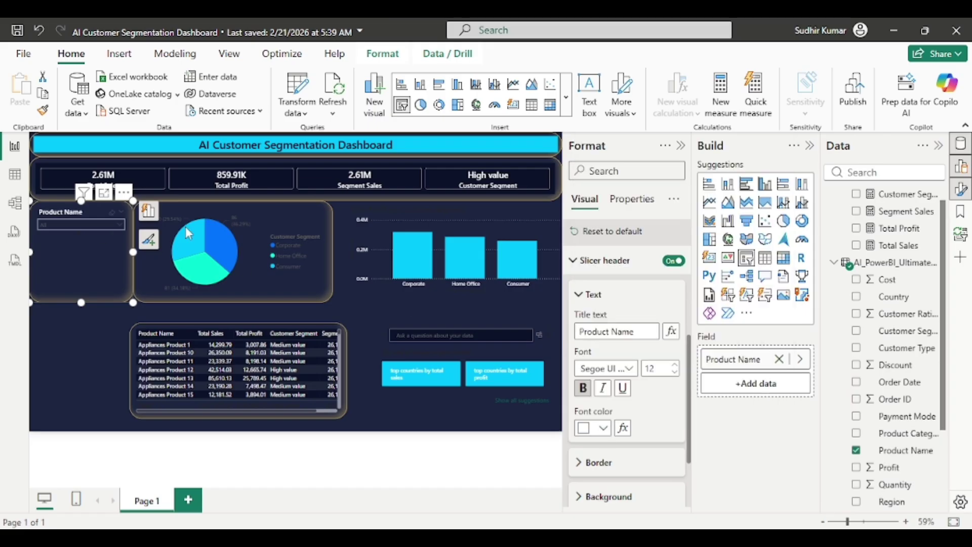
Step: Format the Product Name slicer's values in a Segoe UI variant, bold and black
{"action": "scroll", "coordinate": [644, 390], "scroll_direction": "down", "scroll_amount": 3}
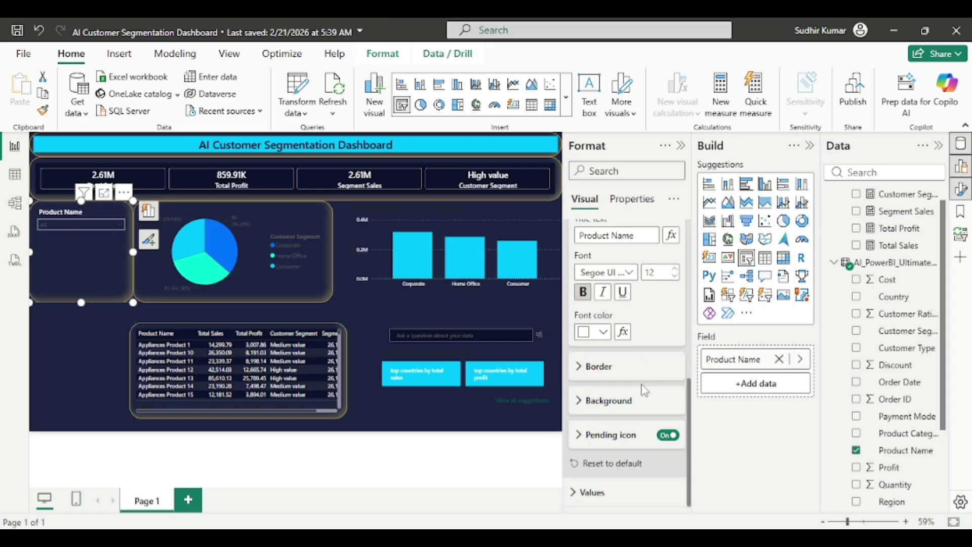
{"action": "left_click", "coordinate": [577, 491]}
{"action": "scroll", "coordinate": [577, 494], "scroll_direction": "down", "scroll_amount": 1}
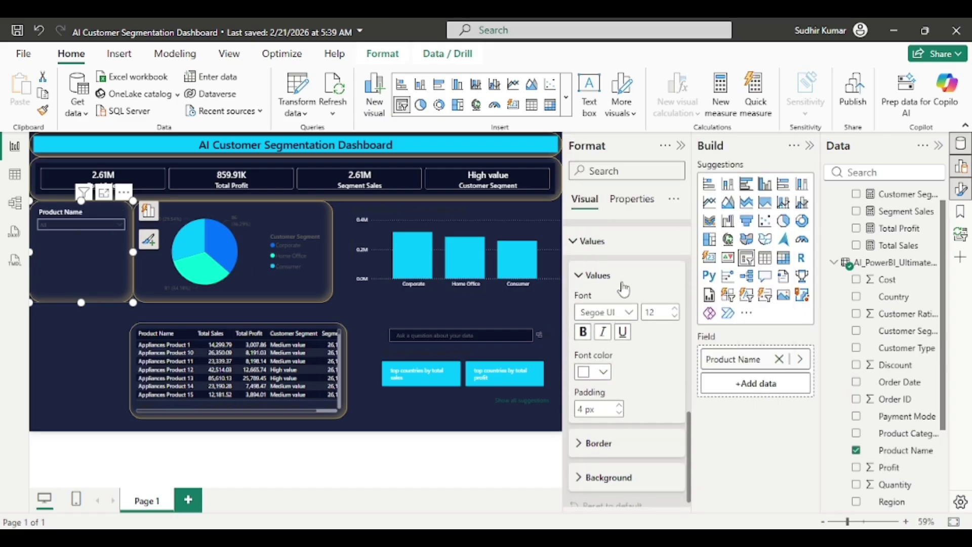
{"action": "left_click", "coordinate": [634, 319]}
{"action": "left_click", "coordinate": [628, 223]}
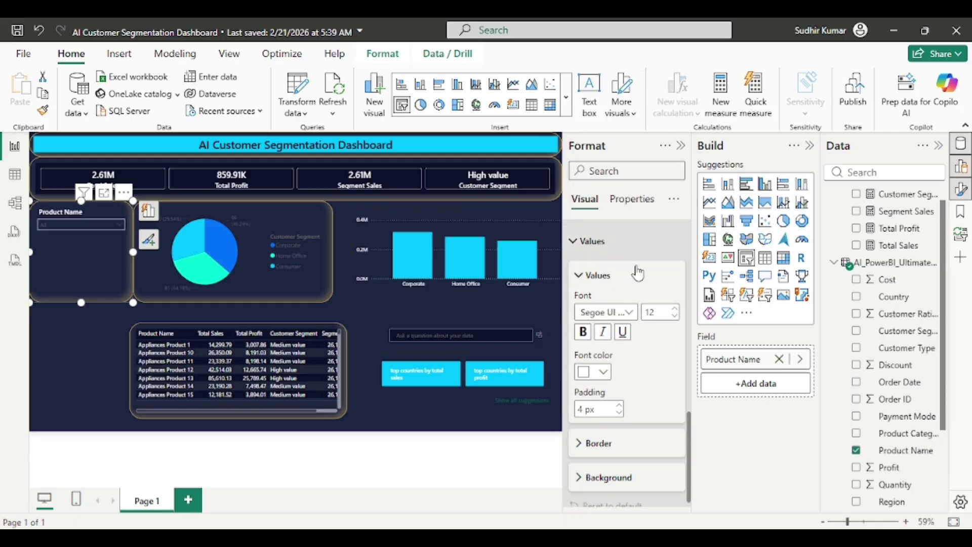
{"action": "left_click", "coordinate": [583, 335]}
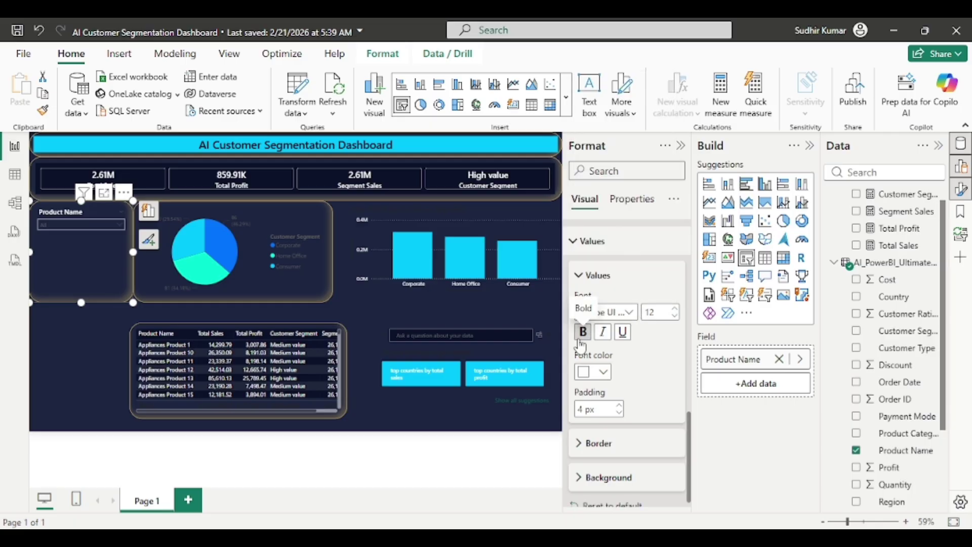
{"action": "left_click", "coordinate": [604, 373]}
{"action": "left_click", "coordinate": [630, 282]}
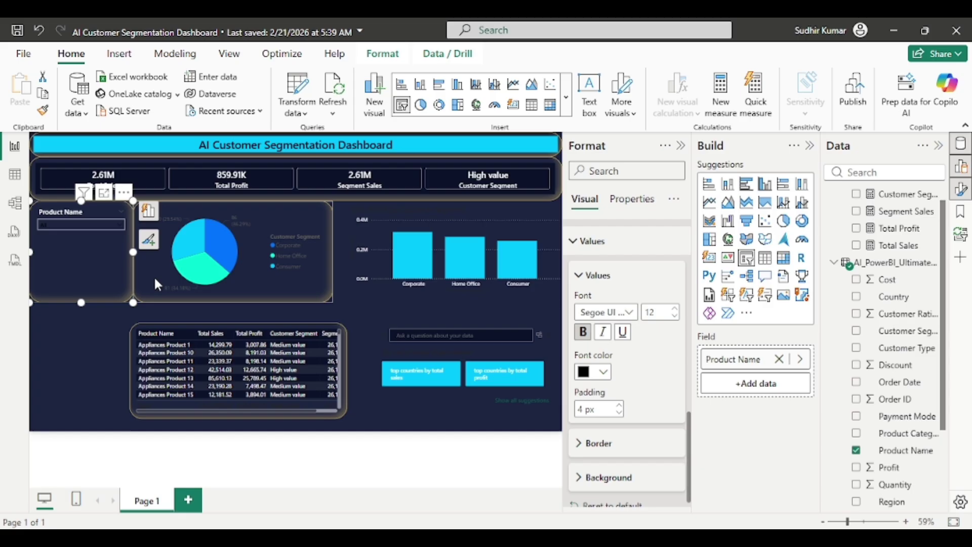
Step: Check the slicer's dropdown list, close it, and reduce the slicer to a compact box beside the pie chart's upper part
{"action": "left_click", "coordinate": [88, 228]}
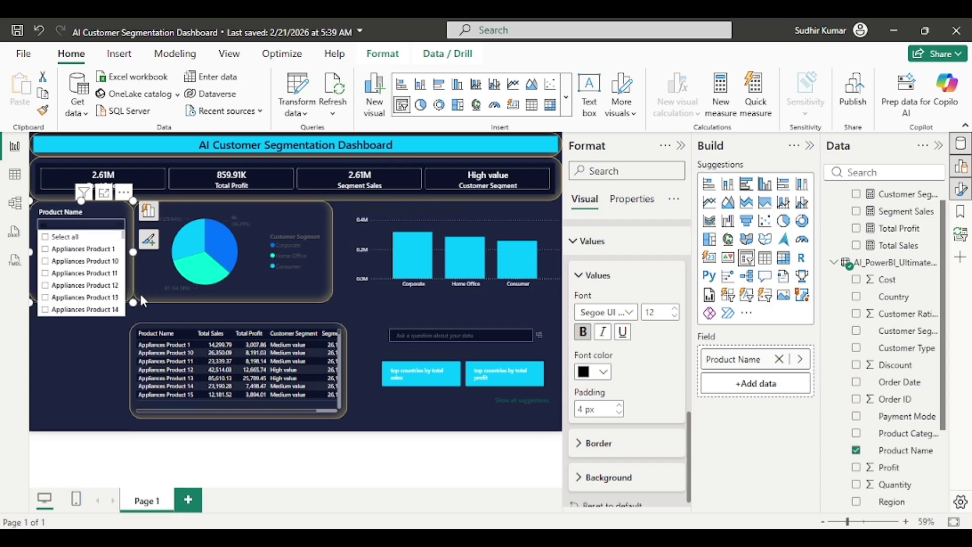
{"action": "left_click", "coordinate": [84, 373]}
{"action": "left_click", "coordinate": [74, 261]}
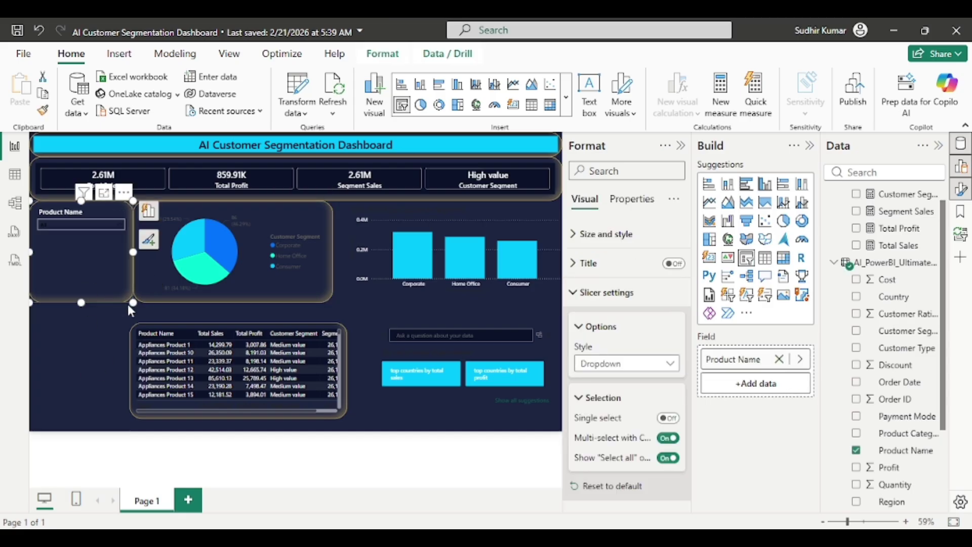
{"action": "left_click_drag", "start_coordinate": [128, 297], "coordinate": [125, 255]}
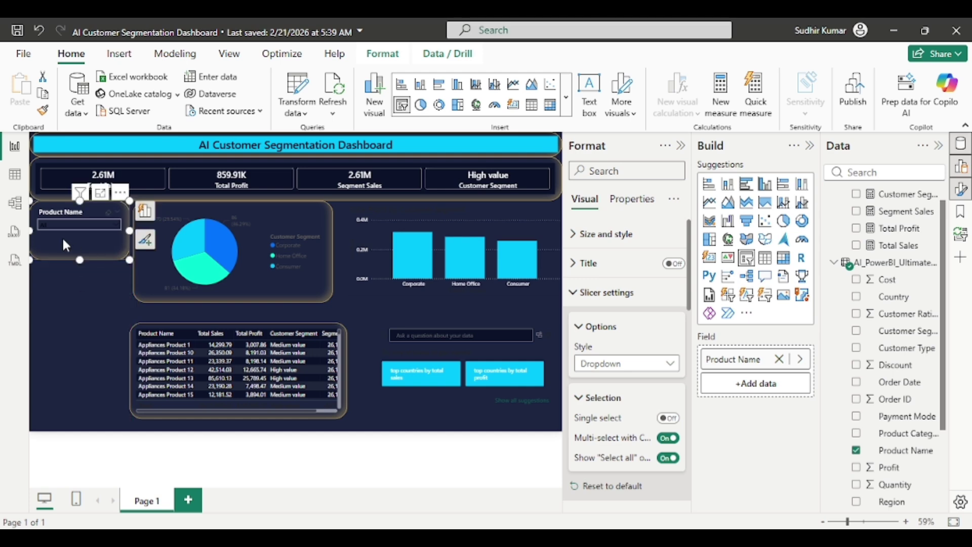
Step: Duplicate the Product Name slicer directly beneath the original and replace the copy's field with Region
{"action": "left_click_drag", "start_coordinate": [64, 245], "coordinate": [77, 295]}
{"action": "key", "text": "ctrl+c"}
{"action": "key", "text": "ctrl+v"}
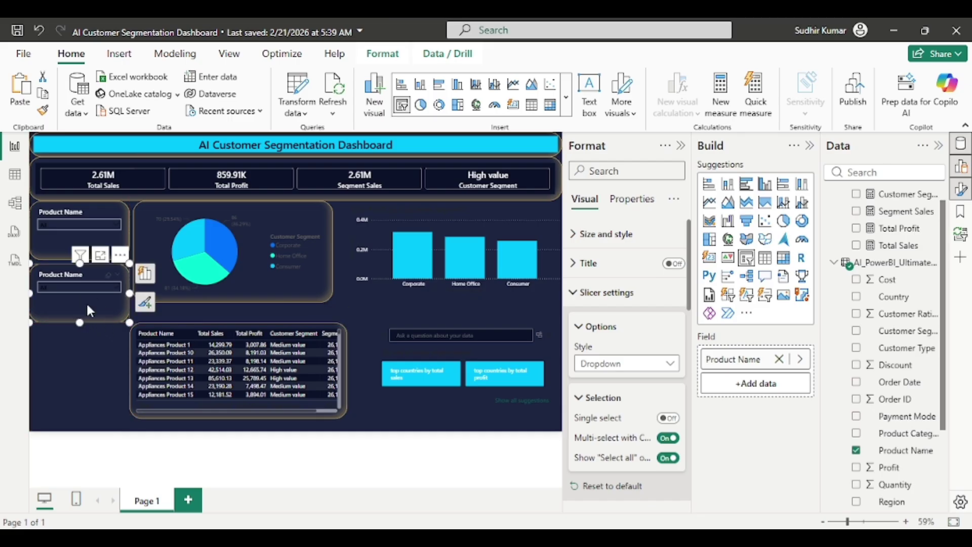
{"action": "left_click", "coordinate": [857, 453]}
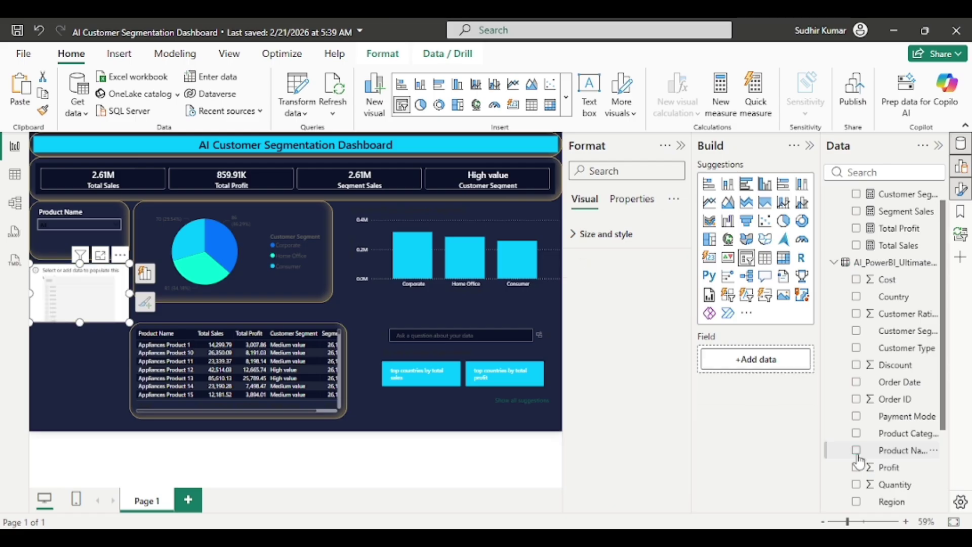
{"action": "left_click", "coordinate": [857, 502]}
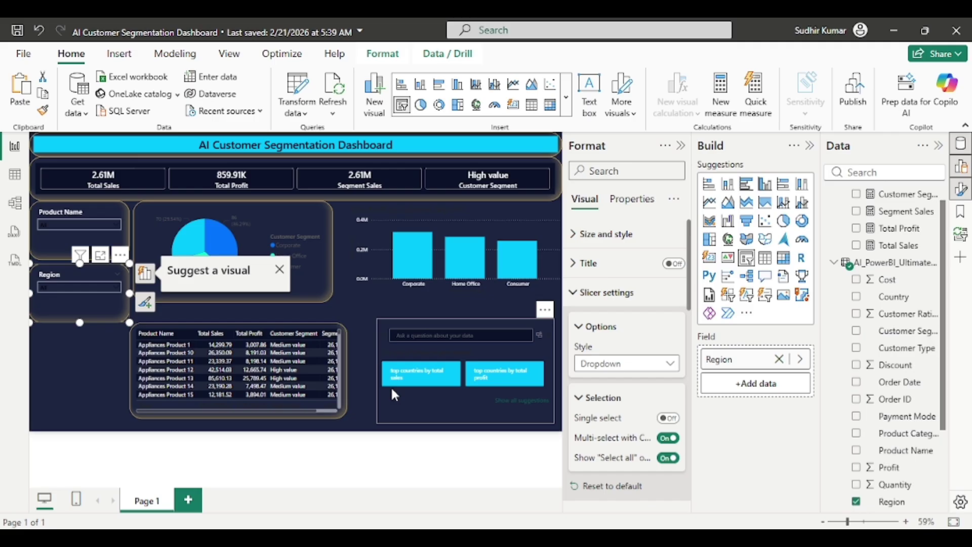
{"action": "left_click", "coordinate": [75, 291]}
{"action": "left_click", "coordinate": [75, 291]}
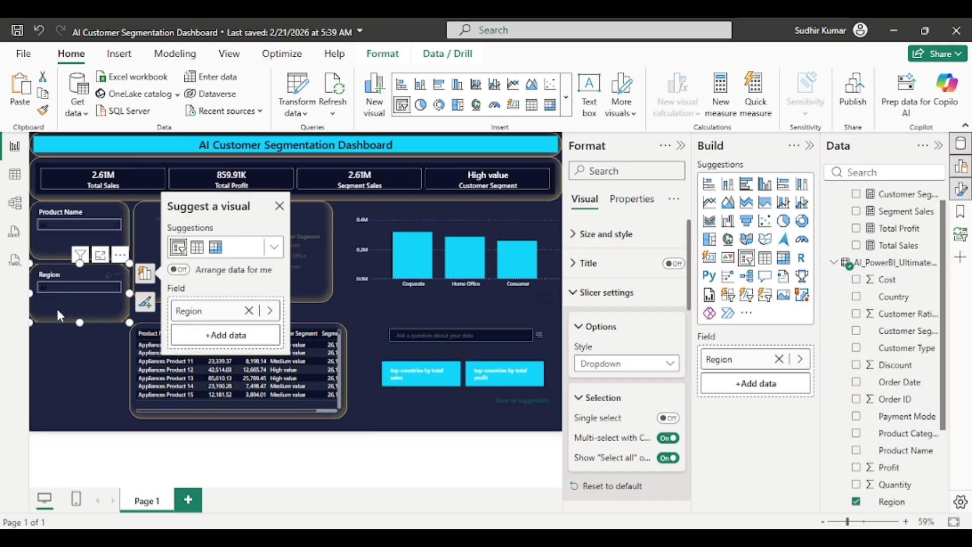
Step: Duplicate the Region slicer beneath itself, switch the copy's field to Customer Segment, and reduce its height slightly
{"action": "key", "text": "ctrl+c"}
{"action": "key", "text": "ctrl+v"}
{"action": "left_click_drag", "start_coordinate": [57, 310], "coordinate": [53, 368]}
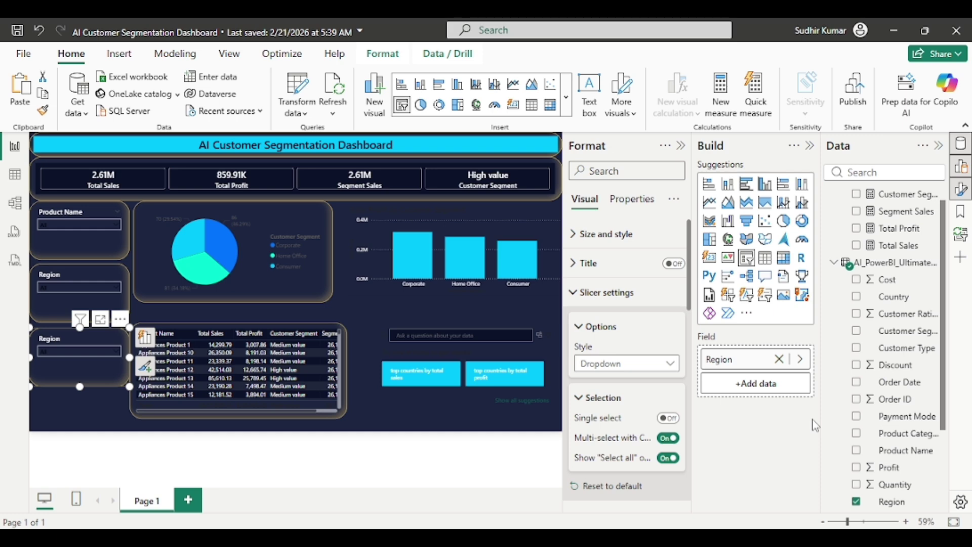
{"action": "left_click", "coordinate": [856, 503]}
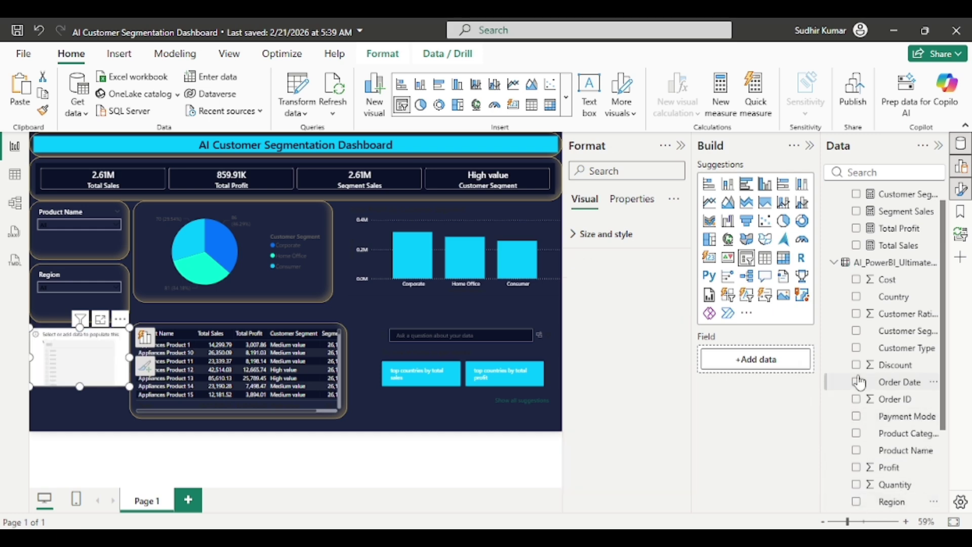
{"action": "left_click", "coordinate": [856, 332]}
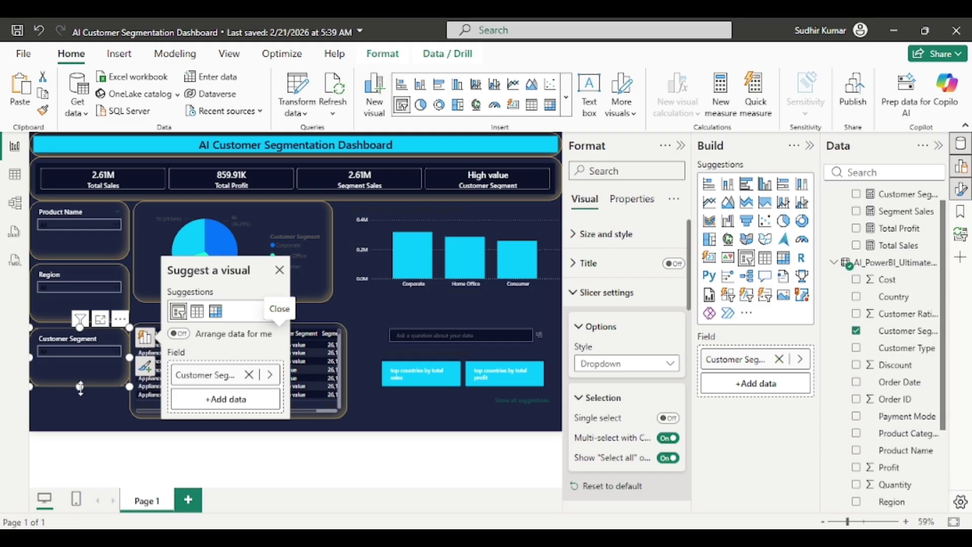
{"action": "left_click_drag", "start_coordinate": [80, 388], "coordinate": [80, 371]}
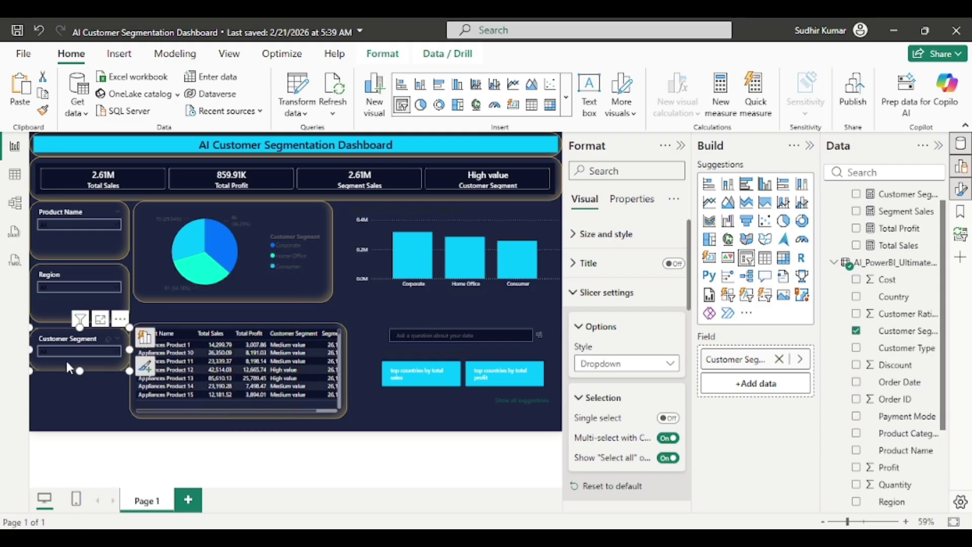
Step: Add another slicer copy beneath the Customer Segment slicer, use Customer Type as its field, and collapse the formatting options
{"action": "key", "text": "ctrl+v"}
{"action": "left_click_drag", "start_coordinate": [54, 362], "coordinate": [46, 419]}
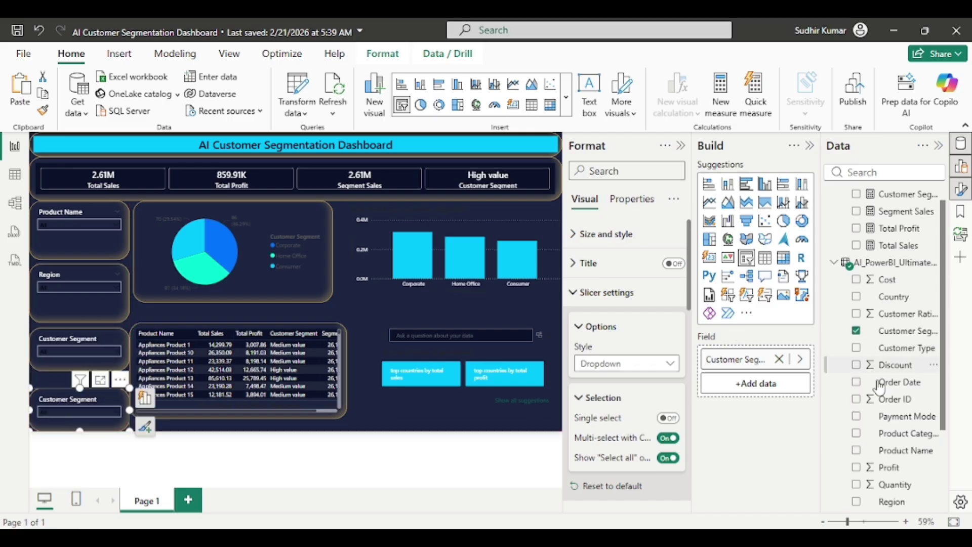
{"action": "left_click", "coordinate": [856, 332]}
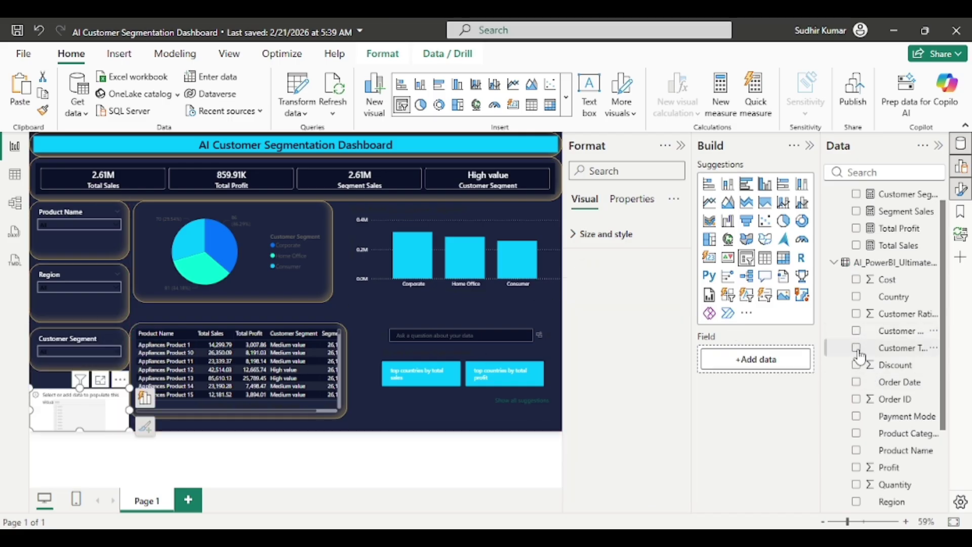
{"action": "left_click", "coordinate": [856, 348]}
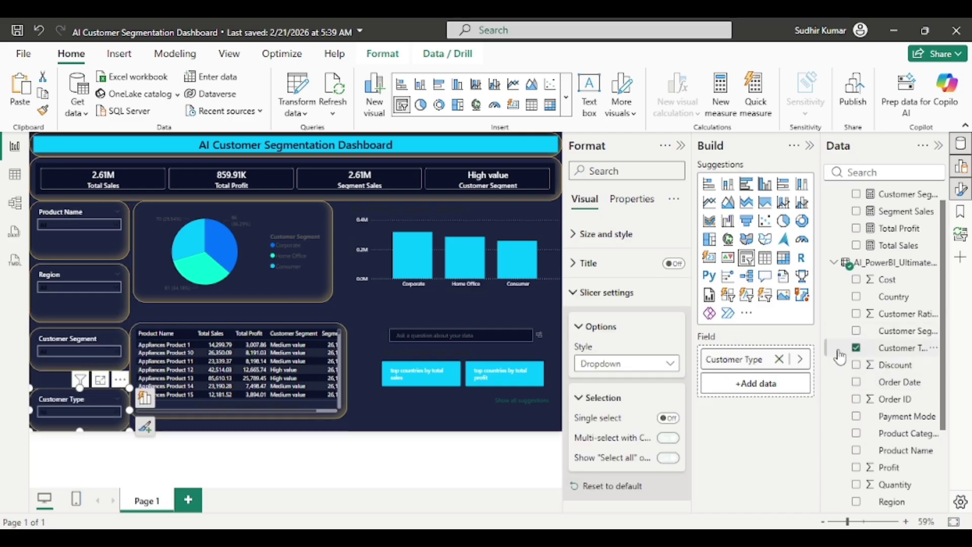
{"action": "left_click", "coordinate": [681, 145]}
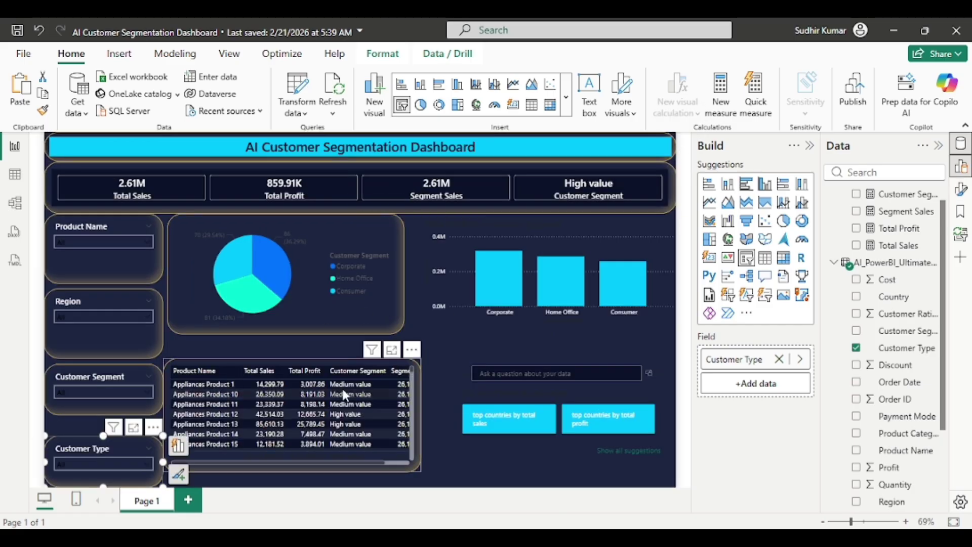
Step: Turn on the title of the customer segment pie chart and expand its title settings
{"action": "left_click", "coordinate": [258, 220]}
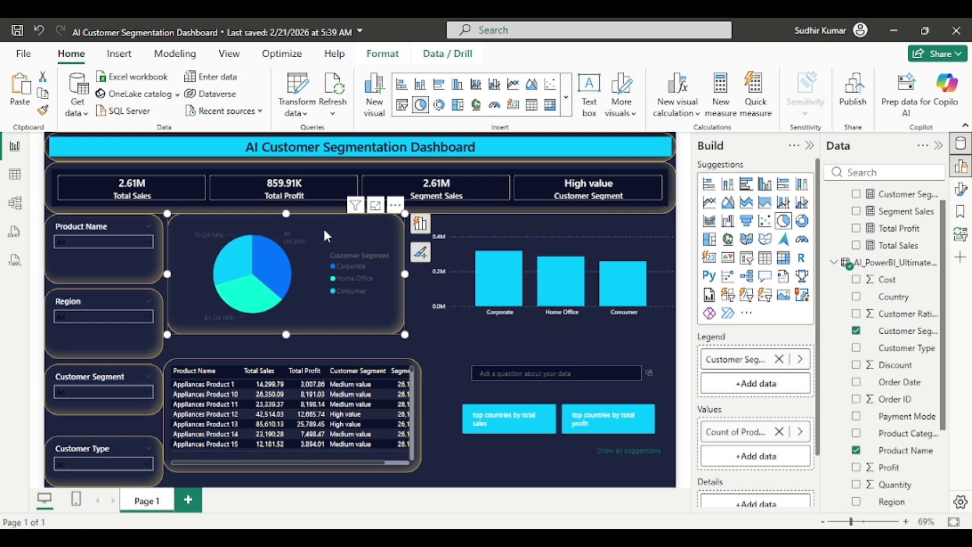
{"action": "left_click", "coordinate": [421, 251]}
{"action": "left_click", "coordinate": [485, 338]}
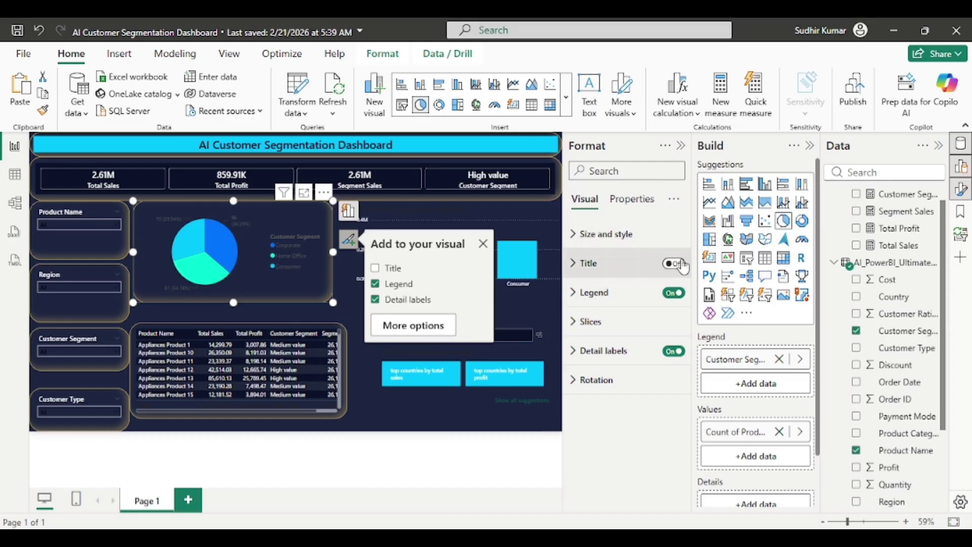
{"action": "left_click", "coordinate": [674, 263]}
{"action": "left_click", "coordinate": [576, 263]}
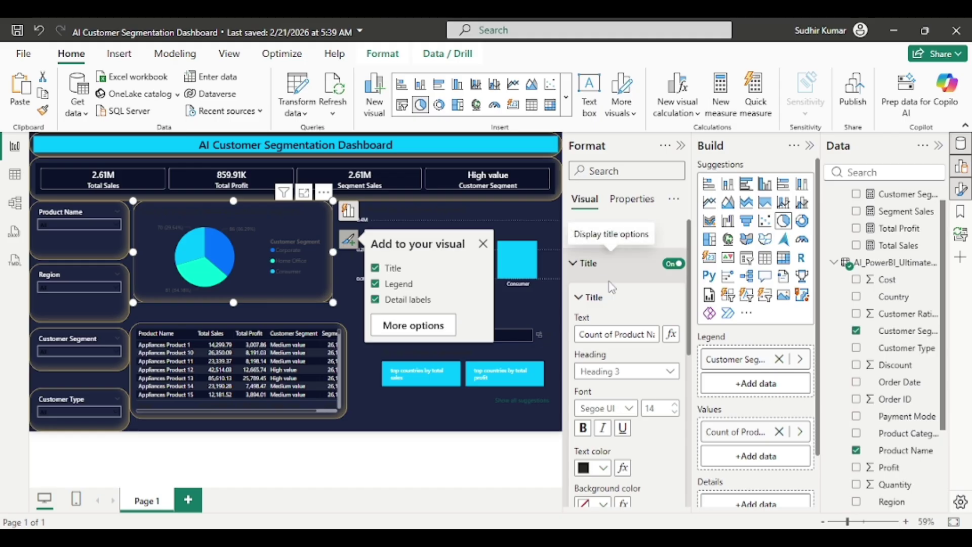
Step: Shorten the pie chart's title text to "Product Name by Customer Segment" by removing the leading "Count of"
{"action": "left_click", "coordinate": [603, 334]}
{"action": "key", "text": "End"}
{"action": "key", "text": "BackSpace"}
{"action": "key", "text": "BackSpace"}
{"action": "key", "text": "BackSpace"}
{"action": "key", "text": "BackSpace"}
{"action": "key", "text": "BackSpace"}
{"action": "key", "text": "BackSpace"}
{"action": "key", "text": "BackSpace"}
{"action": "key", "text": "BackSpace"}
{"action": "key", "text": "BackSpace"}
{"action": "key", "text": "BackSpace"}
{"action": "key", "text": "BackSpace"}
{"action": "key", "text": "BackSpace"}
{"action": "key", "text": "BackSpace"}
{"action": "key", "text": "BackSpace"}
{"action": "key", "text": "BackSpace"}
{"action": "key", "text": "BackSpace"}
{"action": "key", "text": "BackSpace"}
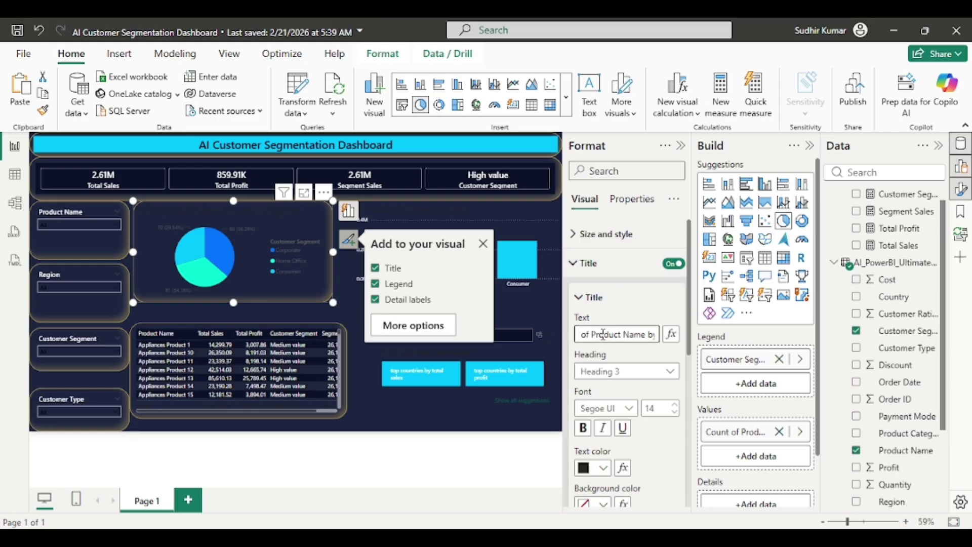
{"action": "key", "text": "Home"}
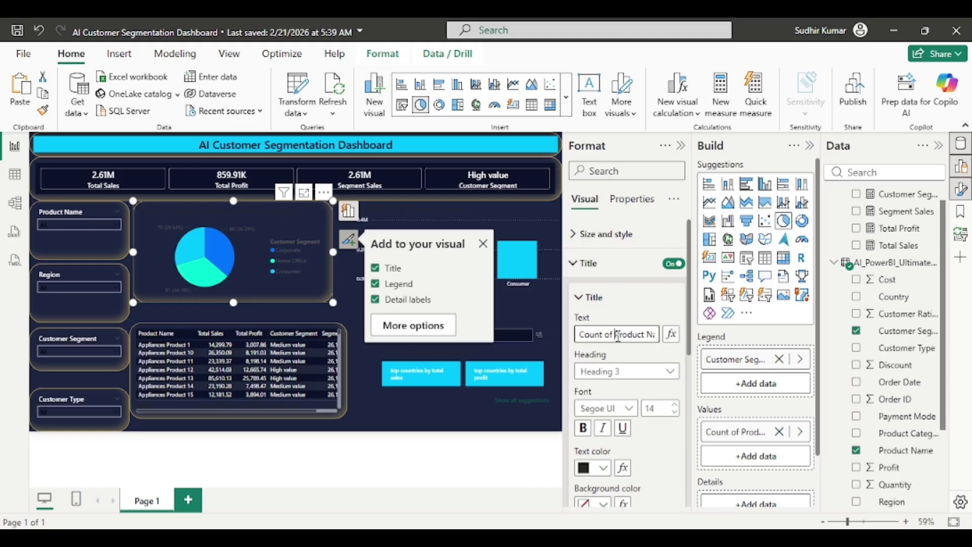
{"action": "left_click_drag", "start_coordinate": [617, 336], "coordinate": [537, 343]}
{"action": "key", "text": "BackSpace"}
{"action": "key", "text": "End"}
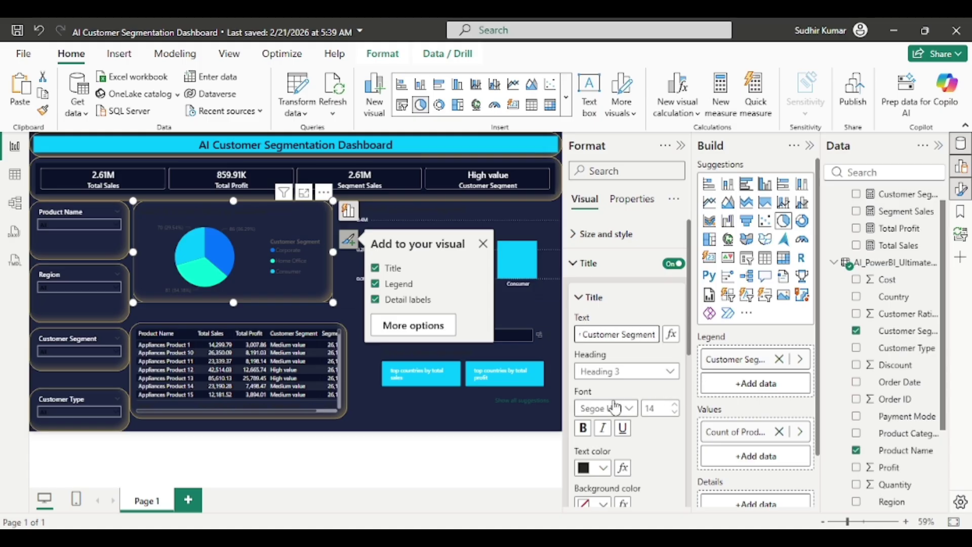
Step: Format the pie chart title with a heavier Segoe UI font, bold and white, and center it horizontally
{"action": "left_click", "coordinate": [631, 410]}
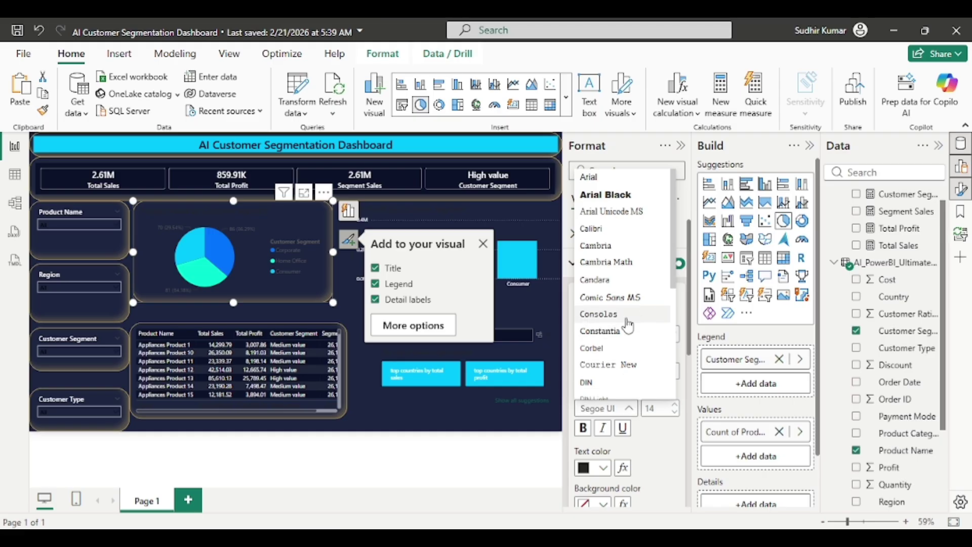
{"action": "scroll", "coordinate": [623, 314], "scroll_direction": "down", "scroll_amount": 5}
{"action": "left_click", "coordinate": [616, 277]}
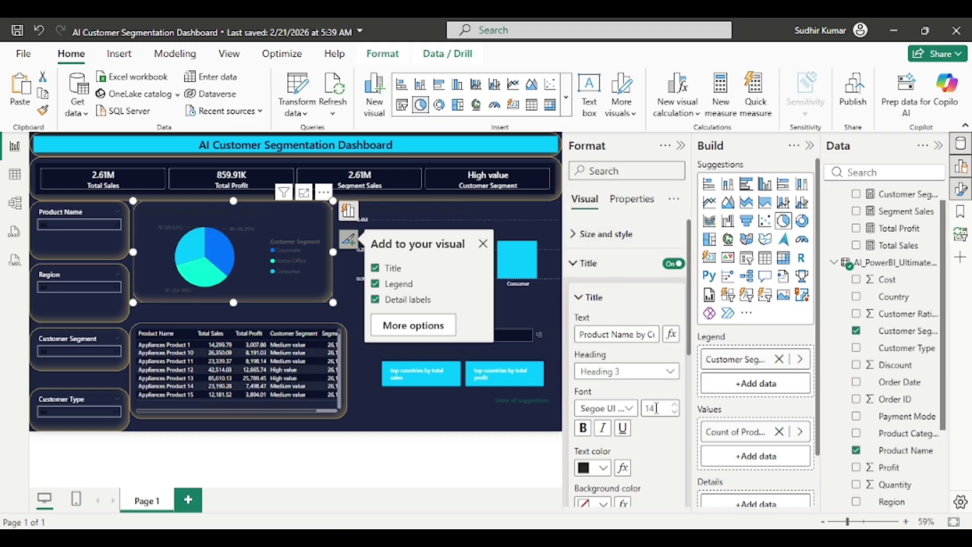
{"action": "left_click", "coordinate": [604, 468]}
{"action": "left_click", "coordinate": [613, 379]}
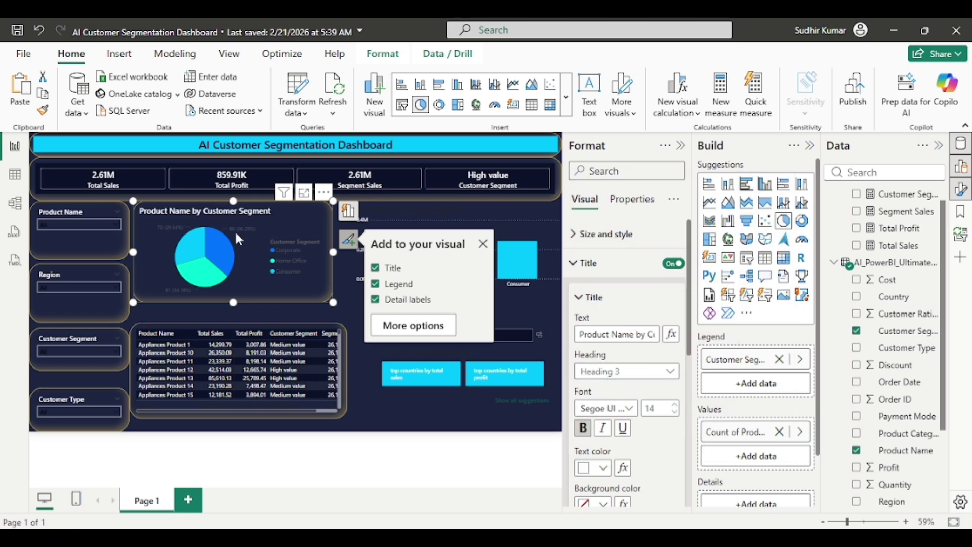
{"action": "scroll", "coordinate": [659, 442], "scroll_direction": "down", "scroll_amount": 1}
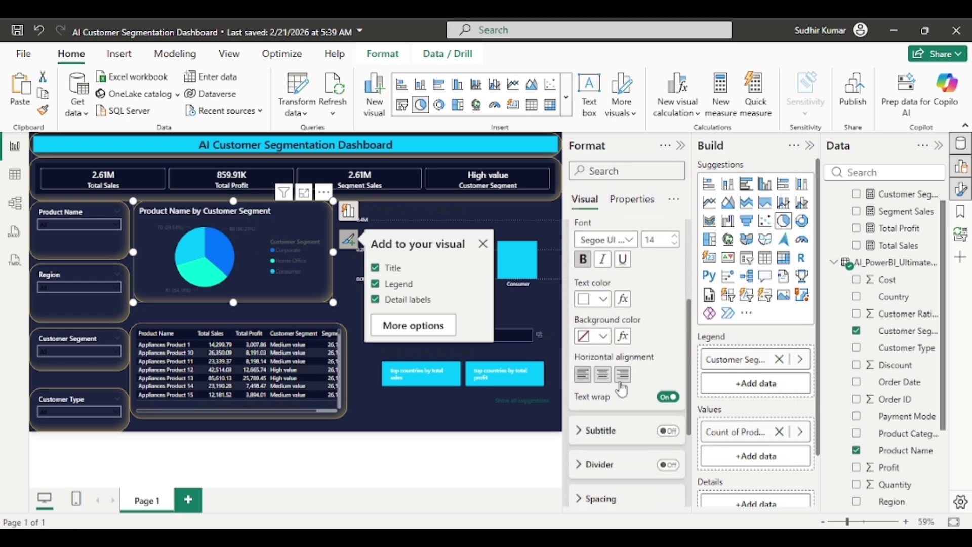
{"action": "left_click", "coordinate": [602, 375]}
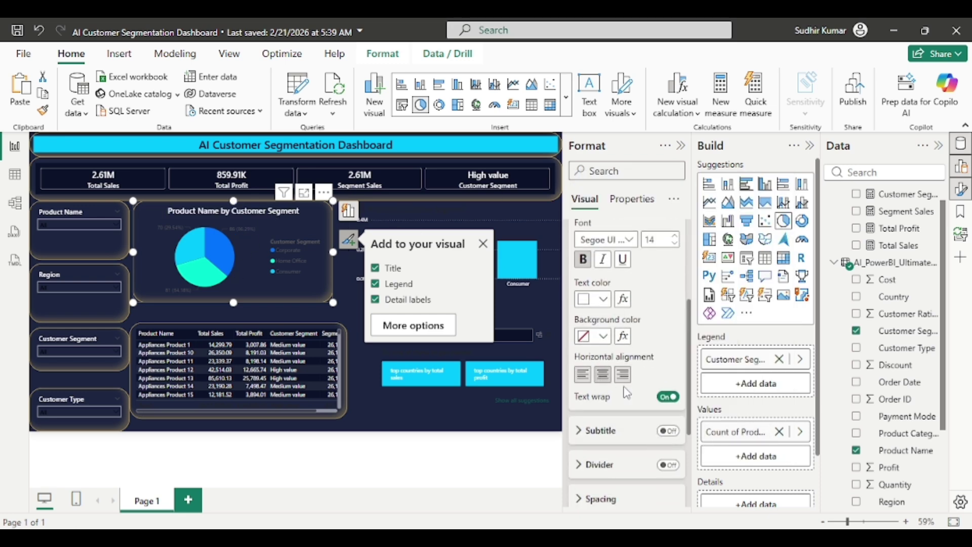
Step: Format the pie chart's legend text in Segoe UI Semibold, bold and white, and expand the legend title settings
{"action": "scroll", "coordinate": [627, 393], "scroll_direction": "down", "scroll_amount": 3}
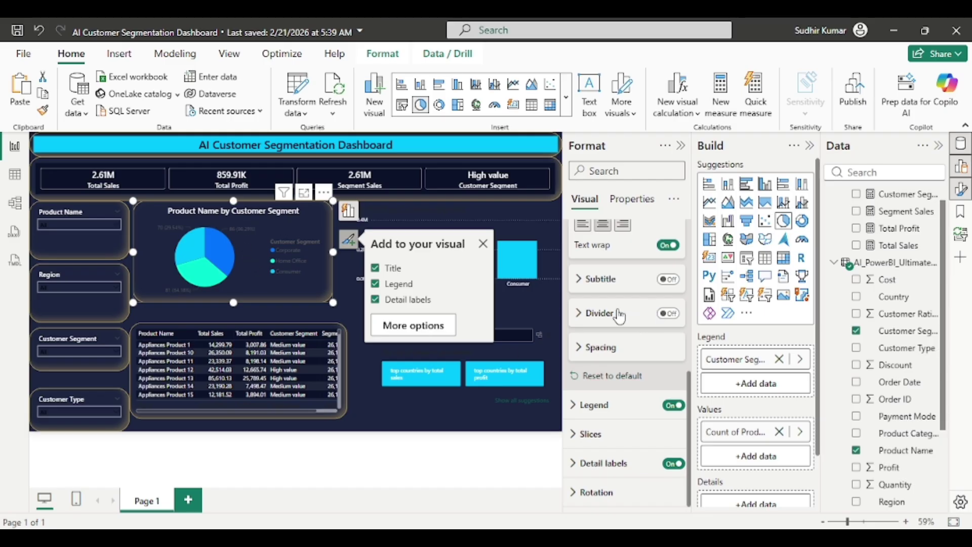
{"action": "left_click", "coordinate": [625, 408]}
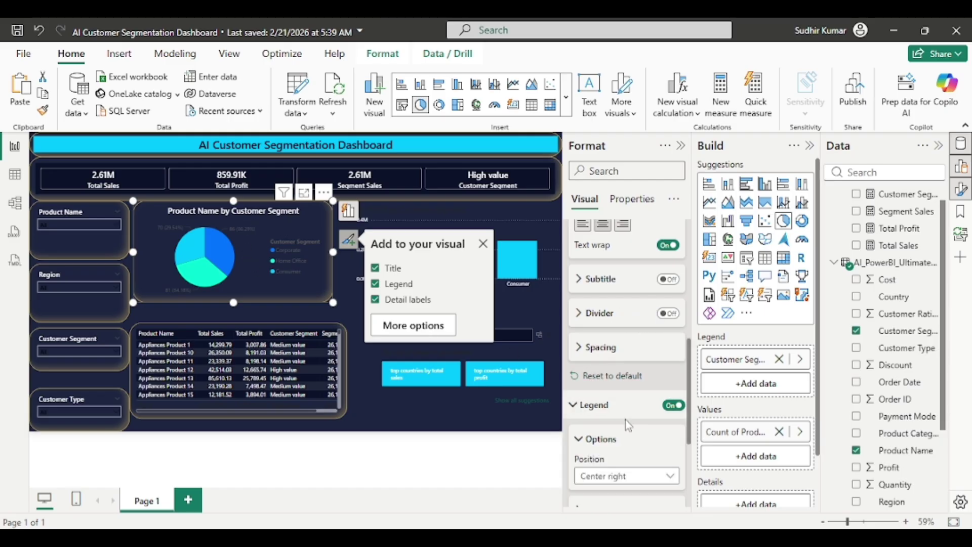
{"action": "left_click", "coordinate": [588, 342]}
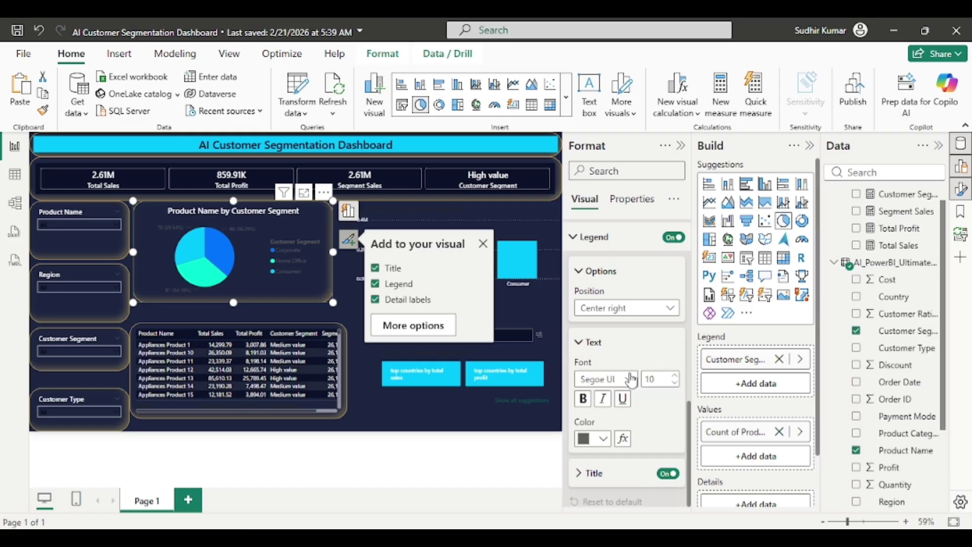
{"action": "left_click", "coordinate": [607, 285]}
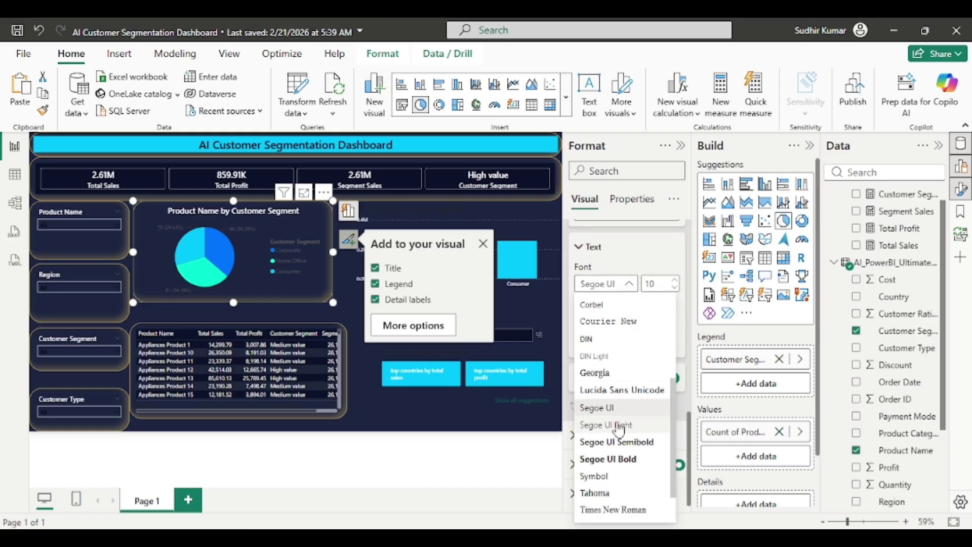
{"action": "left_click", "coordinate": [624, 442]}
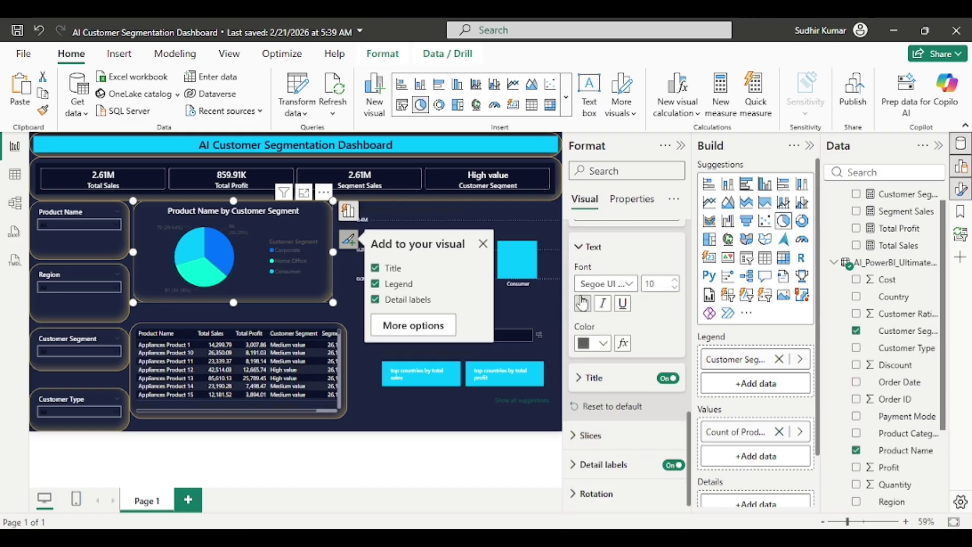
{"action": "left_click", "coordinate": [603, 344]}
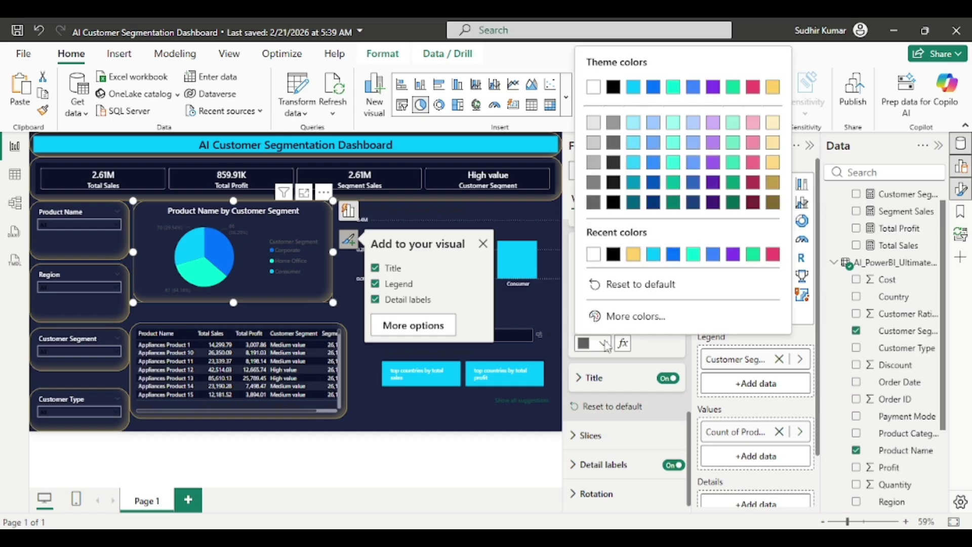
{"action": "left_click", "coordinate": [594, 255]}
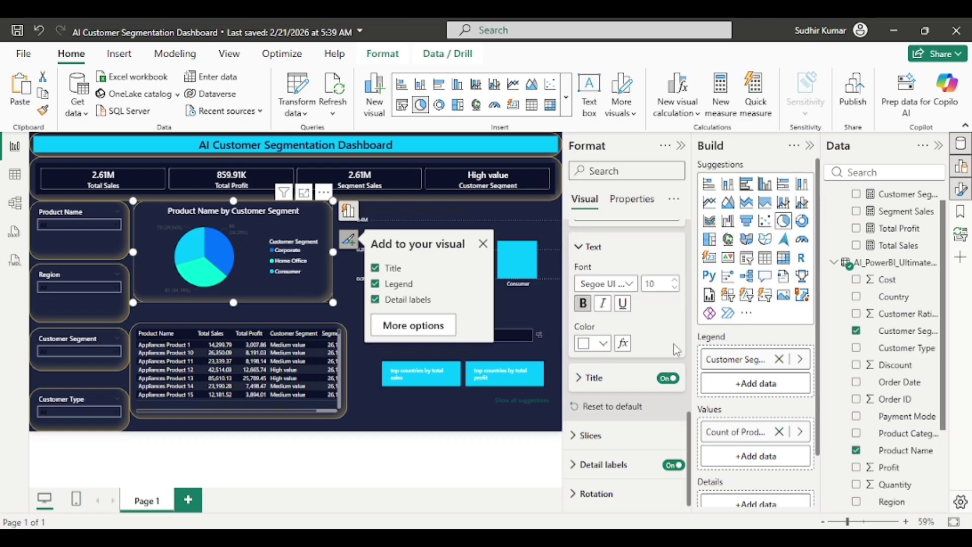
{"action": "left_click", "coordinate": [584, 385]}
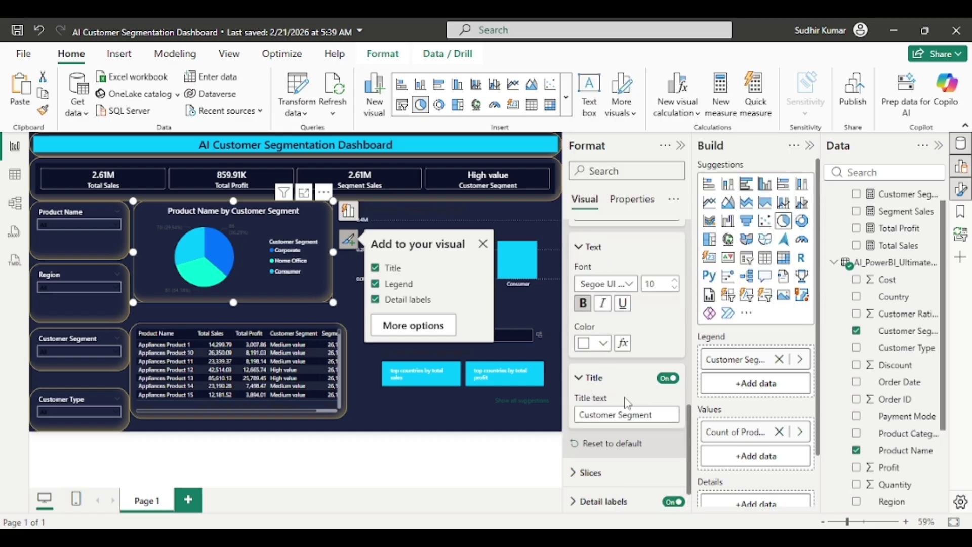
Step: Format the pie chart's detail label values in Segoe UI Semibold, size 12, bold and white
{"action": "scroll", "coordinate": [628, 403], "scroll_direction": "down", "scroll_amount": 1}
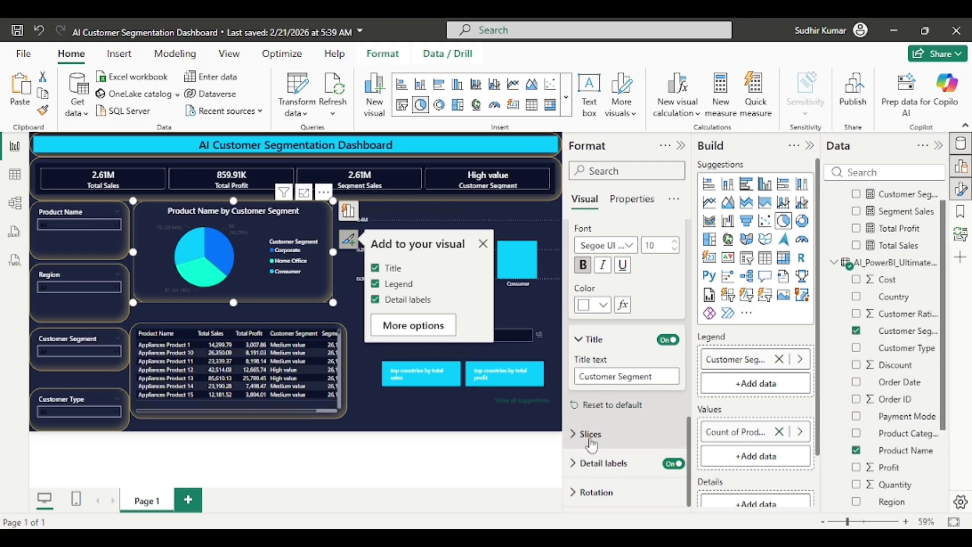
{"action": "left_click", "coordinate": [577, 470]}
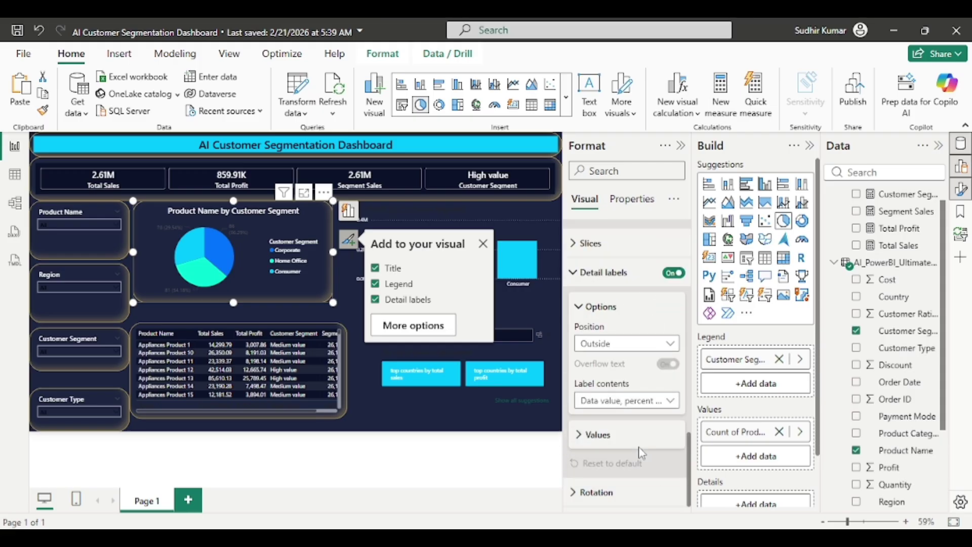
{"action": "left_click", "coordinate": [579, 436]}
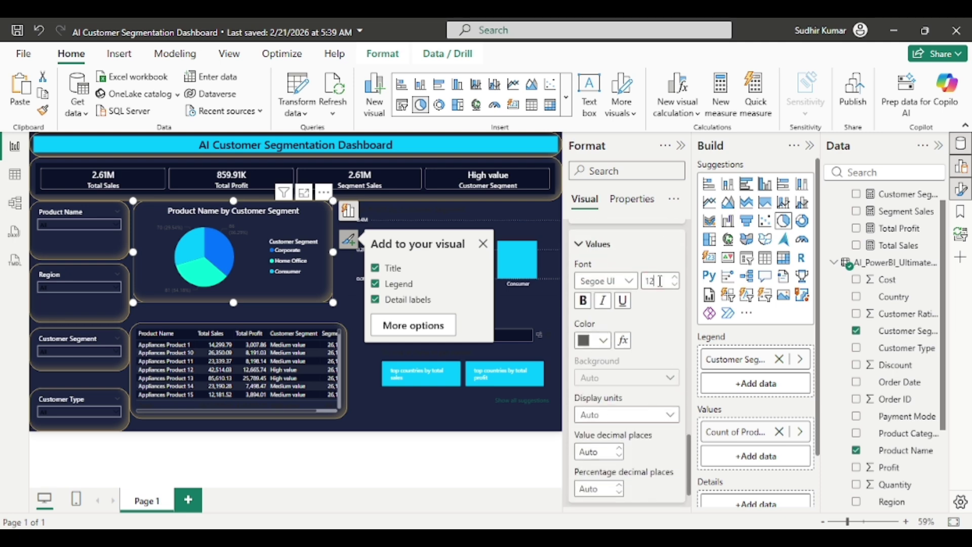
{"action": "left_click", "coordinate": [607, 281]}
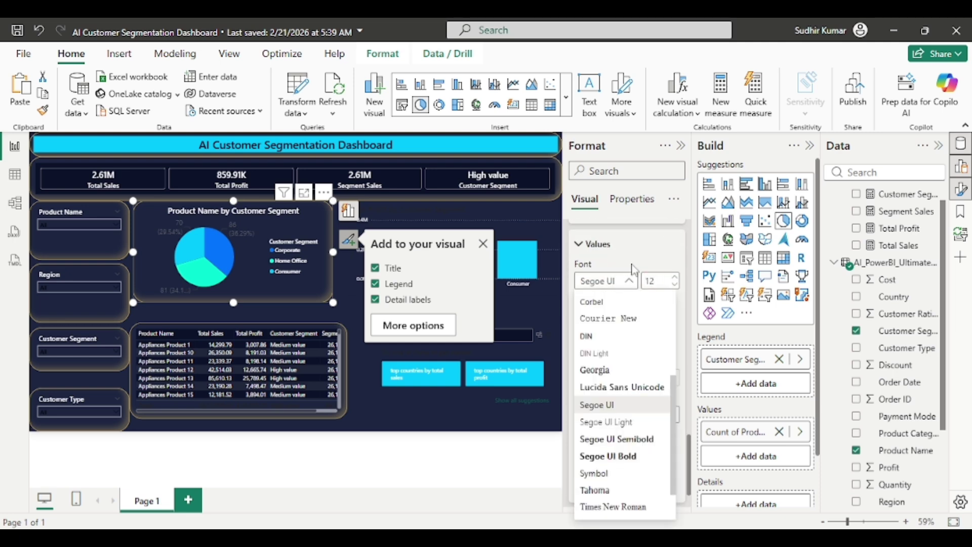
{"action": "left_click", "coordinate": [615, 436]}
{"action": "left_click", "coordinate": [583, 301]}
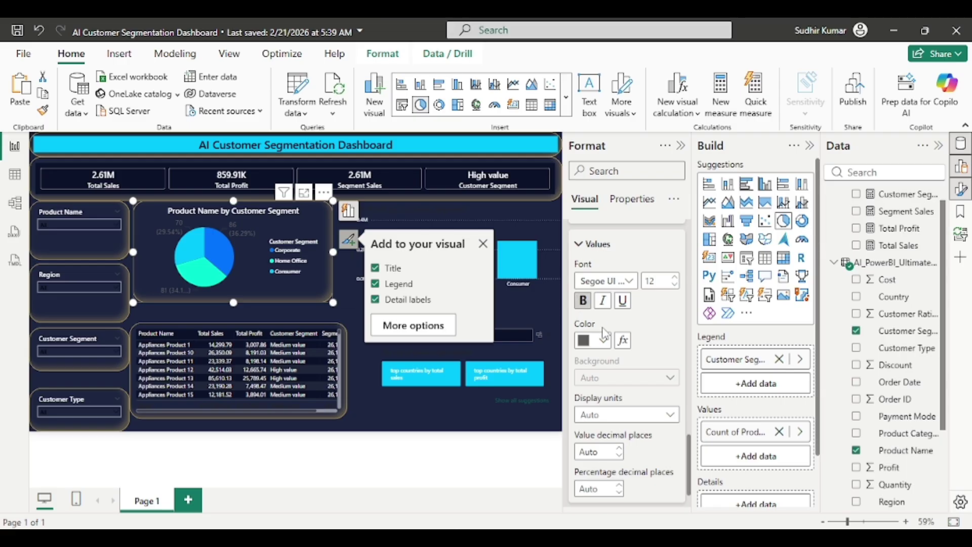
{"action": "left_click", "coordinate": [605, 341]}
{"action": "left_click", "coordinate": [593, 258]}
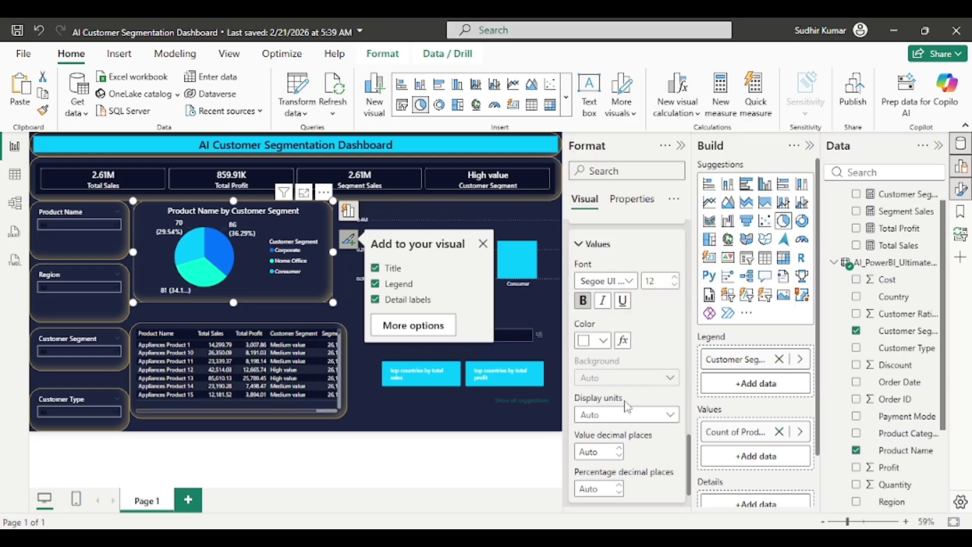
Step: View the display unit options for the pie chart's detail labels, close the list, and deselect the chart
{"action": "scroll", "coordinate": [628, 407], "scroll_direction": "down", "scroll_amount": 2}
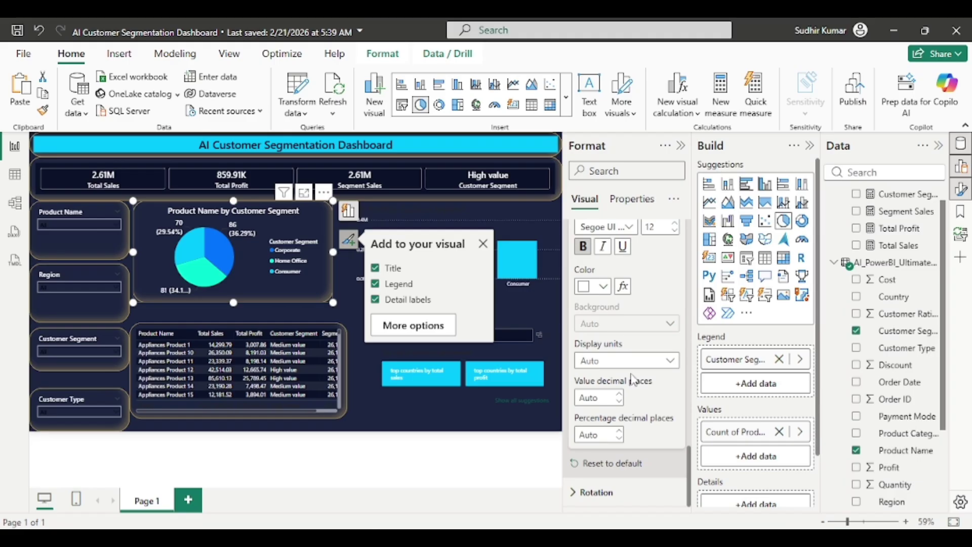
{"action": "left_click", "coordinate": [625, 362]}
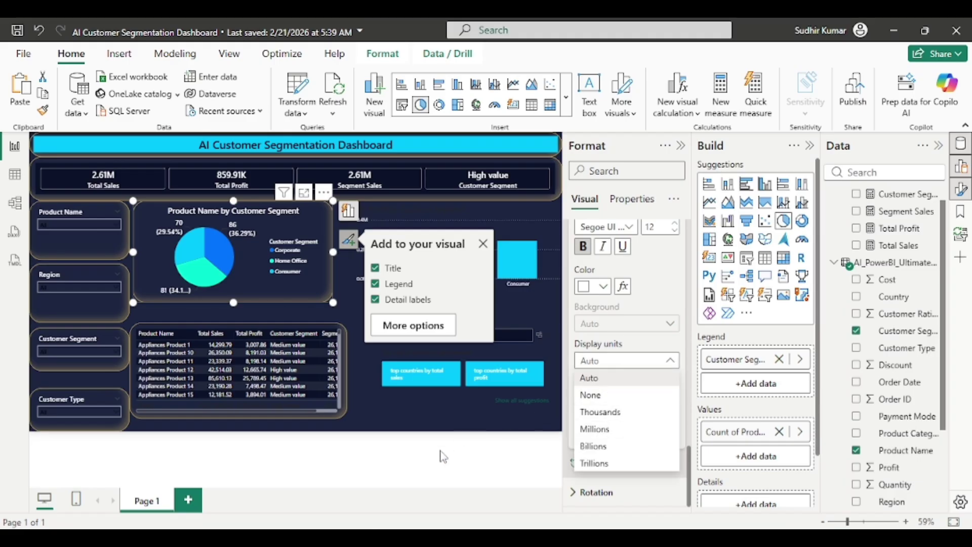
{"action": "left_click", "coordinate": [440, 450]}
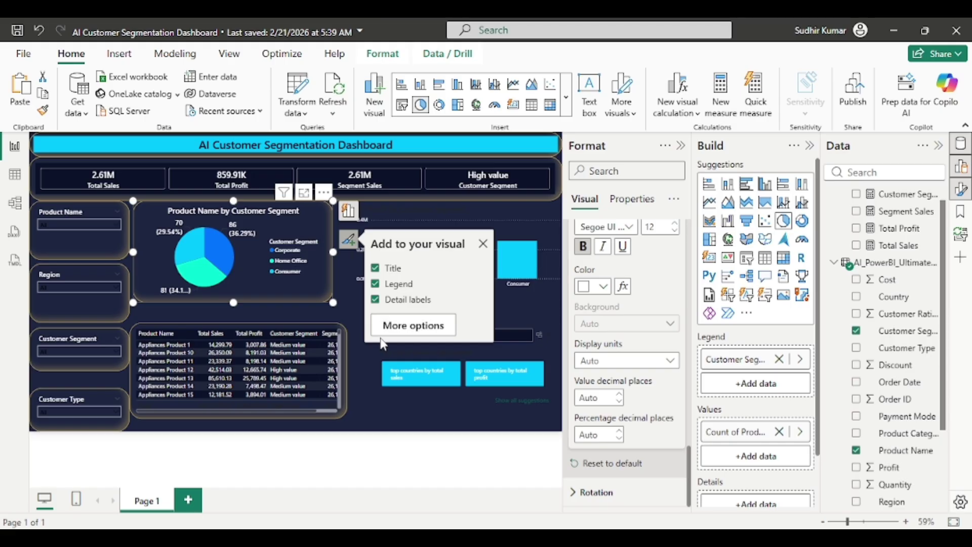
{"action": "left_click", "coordinate": [444, 475]}
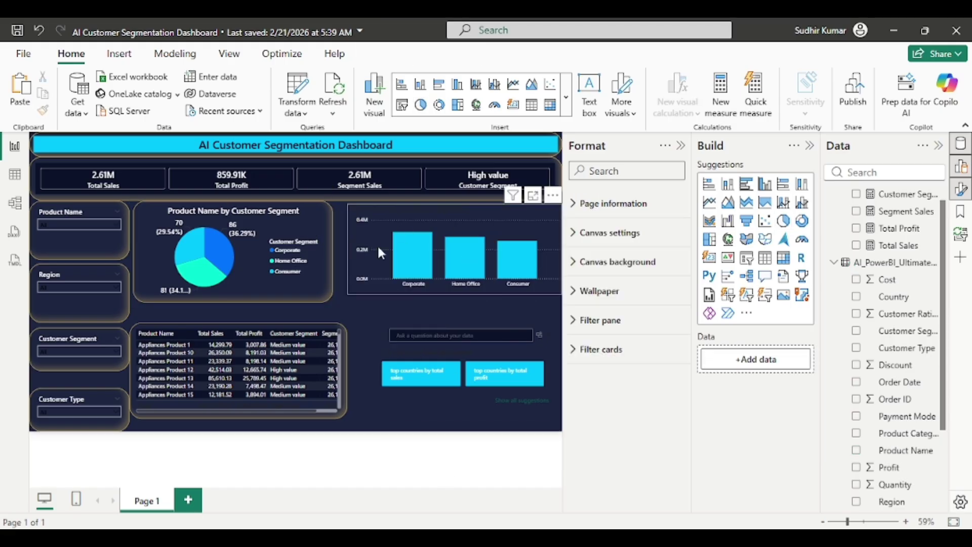
Step: Copy the pie chart's formatting onto the Total Profit column chart, close the formatting options, and deselect the visuals
{"action": "left_click", "coordinate": [404, 210]}
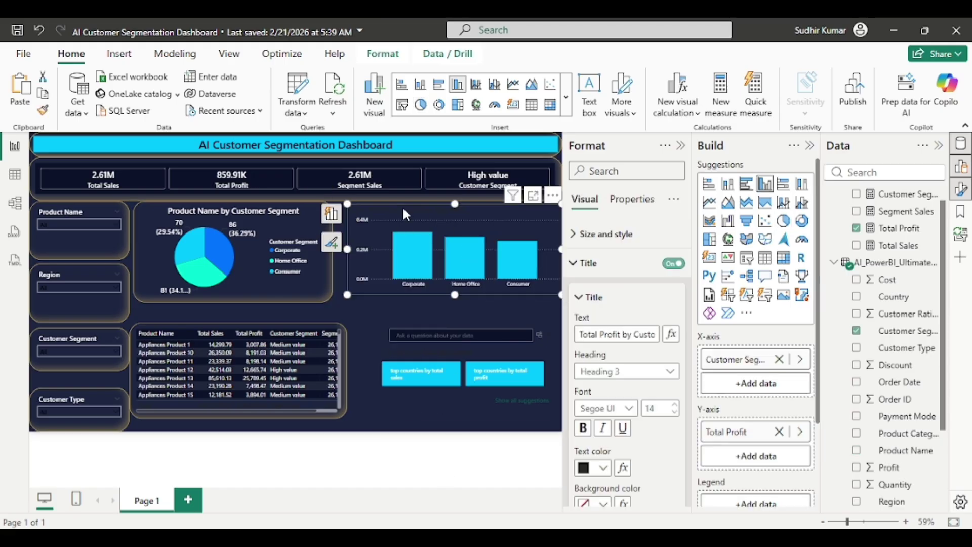
{"action": "left_click", "coordinate": [263, 207]}
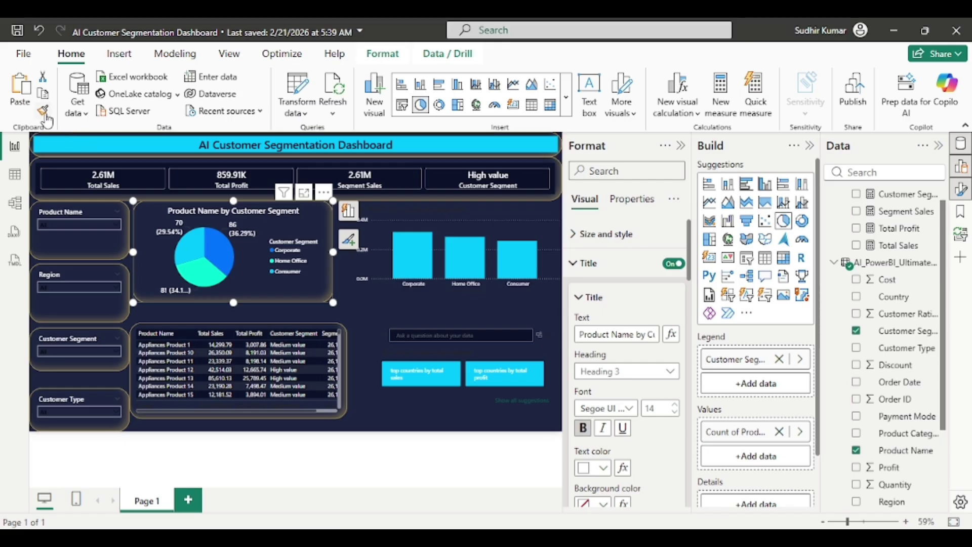
{"action": "left_click", "coordinate": [43, 110]}
{"action": "left_click", "coordinate": [400, 217]}
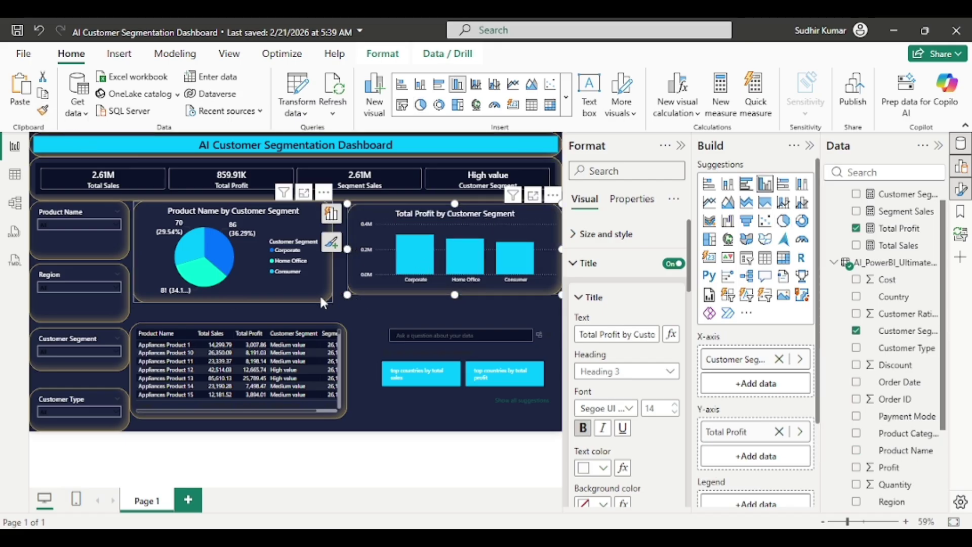
{"action": "left_click", "coordinate": [296, 287]}
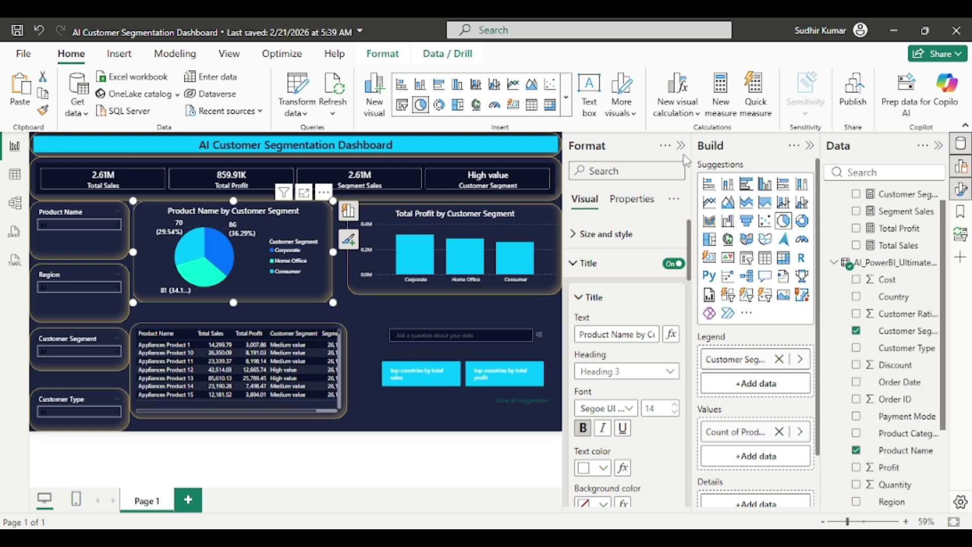
{"action": "left_click", "coordinate": [681, 145]}
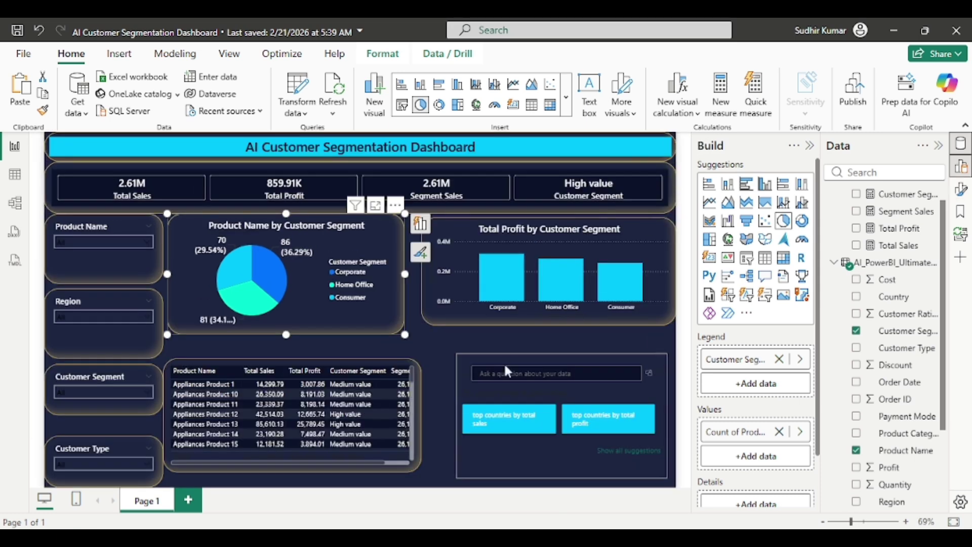
{"action": "left_click", "coordinate": [457, 336]}
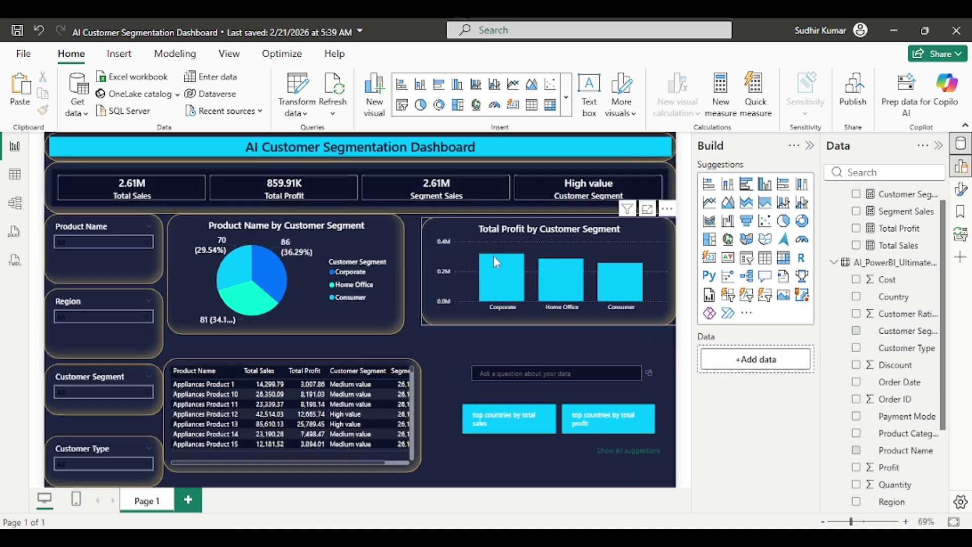
Step: Enlarge the pie chart rightward and downward, and move the product table down to clear it
{"action": "left_click", "coordinate": [320, 221]}
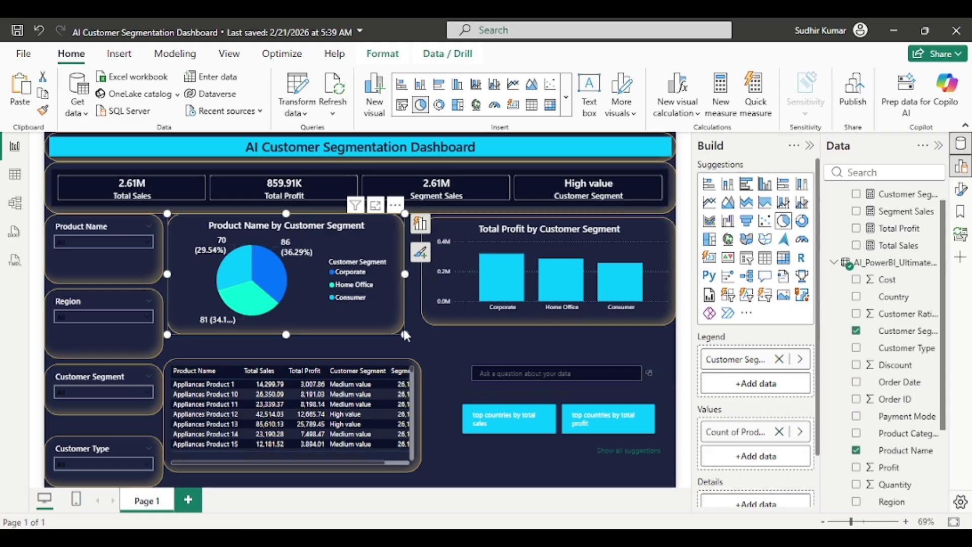
{"action": "left_click_drag", "start_coordinate": [404, 333], "coordinate": [429, 349]}
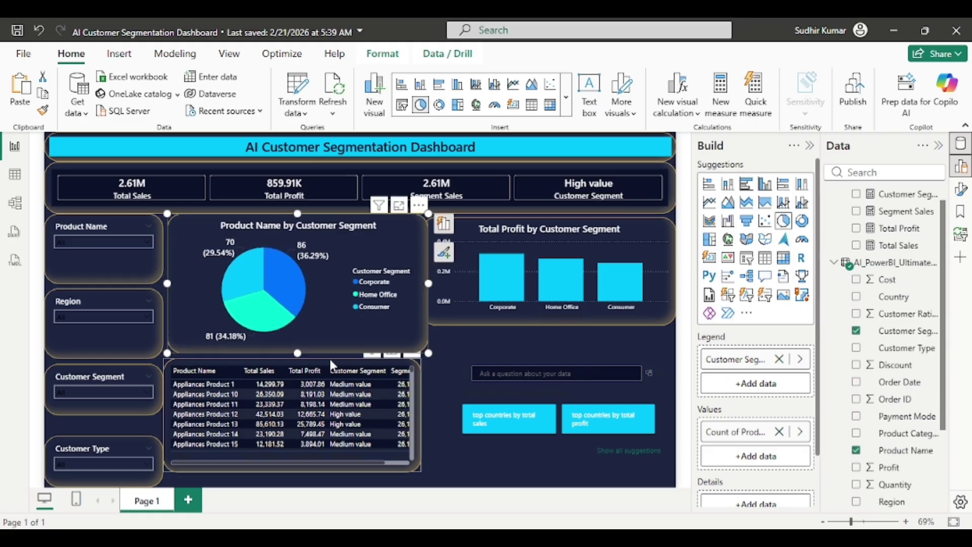
{"action": "left_click_drag", "start_coordinate": [330, 366], "coordinate": [331, 381]}
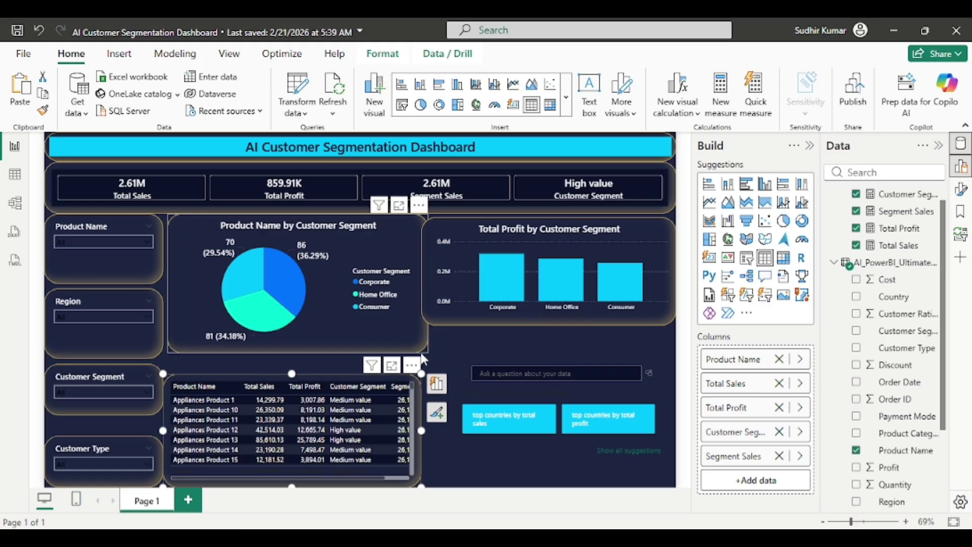
{"action": "left_click", "coordinate": [403, 338]}
Step: Shorten the Product Name slicer to a height of about 105 and shift it slightly down below the KPI cards
{"action": "left_click", "coordinate": [113, 265]}
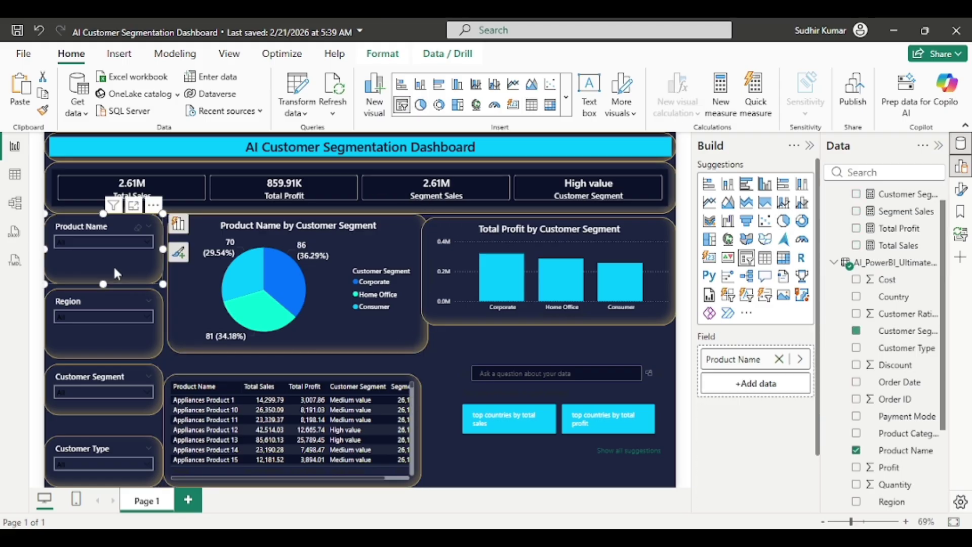
{"action": "left_click_drag", "start_coordinate": [107, 278], "coordinate": [100, 262]}
{"action": "left_click_drag", "start_coordinate": [93, 230], "coordinate": [85, 229]}
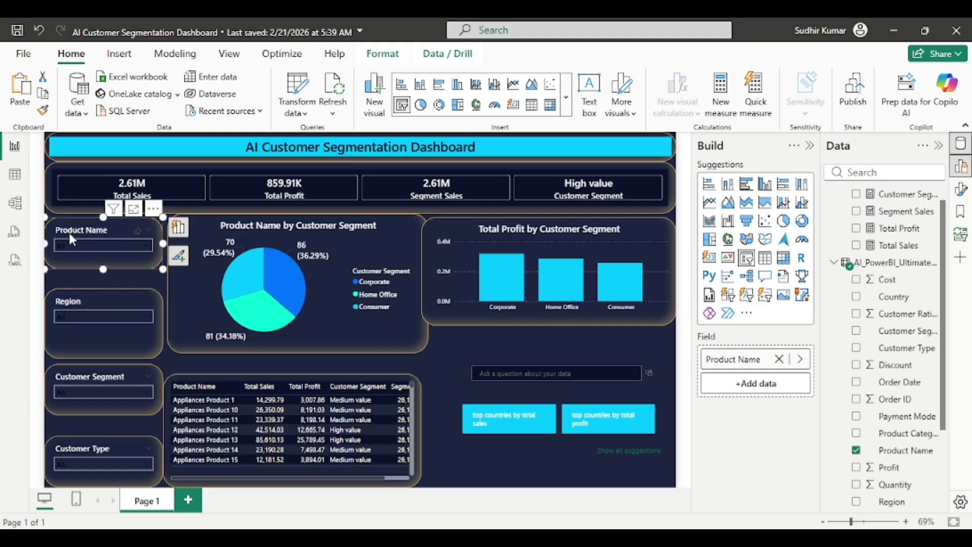
Step: Check the Product Name slicer's height in its size and position settings
{"action": "left_click", "coordinate": [93, 297]}
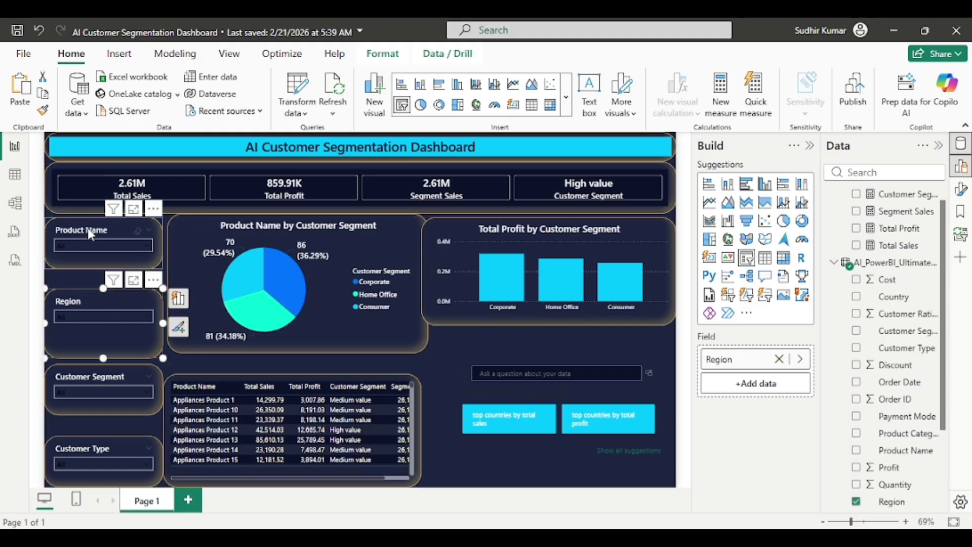
{"action": "left_click", "coordinate": [80, 225]}
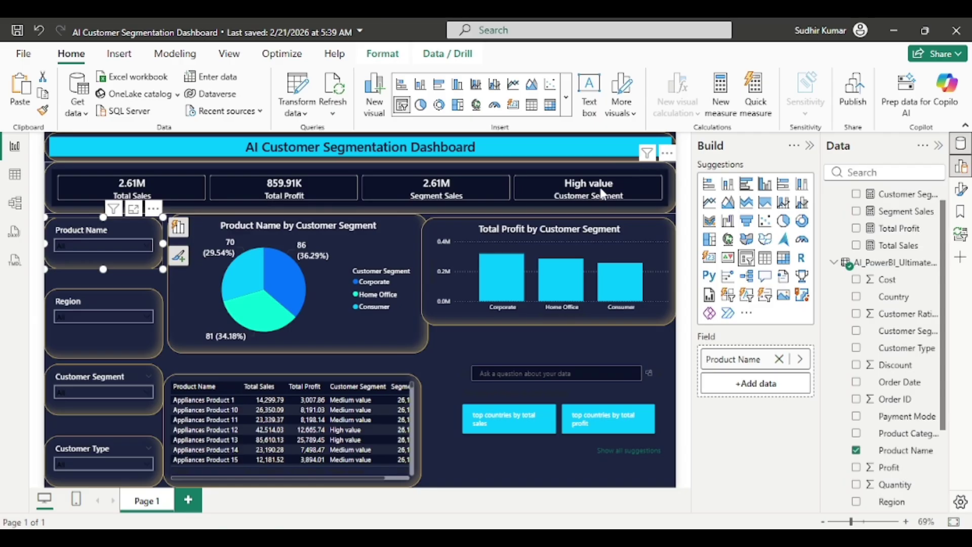
{"action": "left_click", "coordinate": [178, 256]}
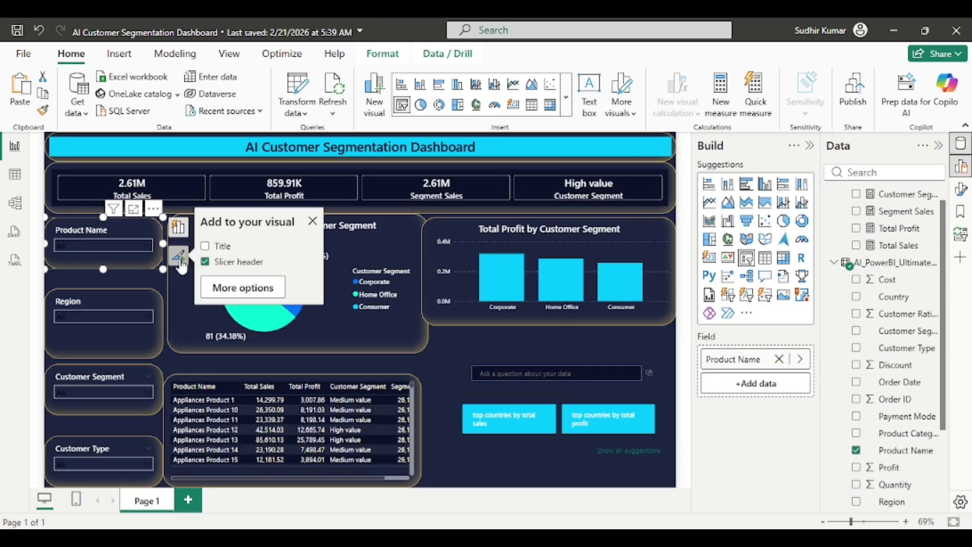
{"action": "left_click", "coordinate": [243, 289]}
{"action": "left_click", "coordinate": [632, 203]}
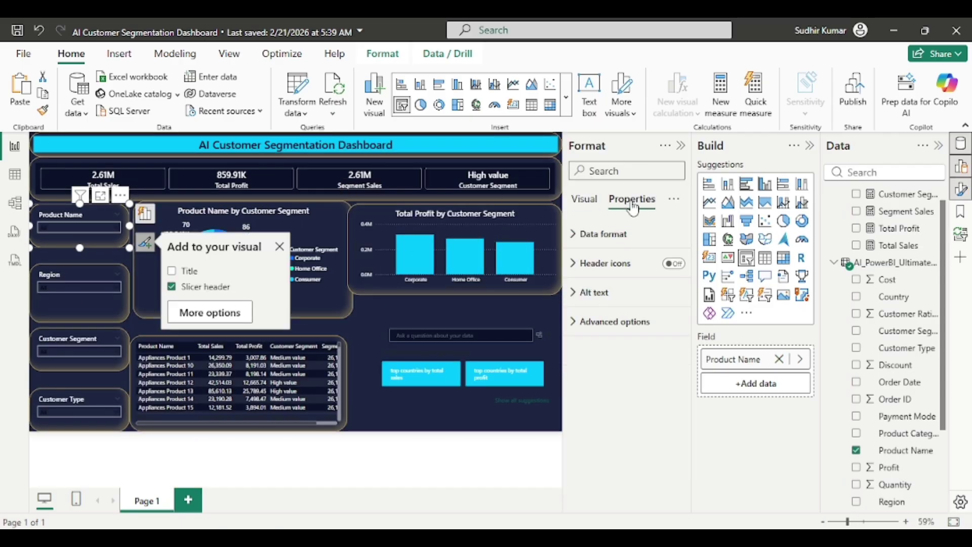
{"action": "left_click", "coordinate": [585, 200]}
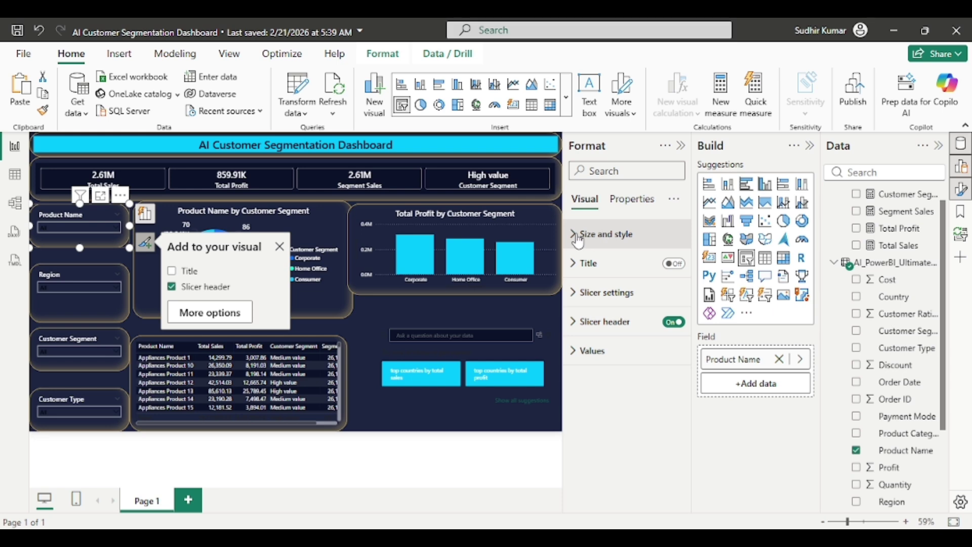
{"action": "left_click", "coordinate": [579, 238]}
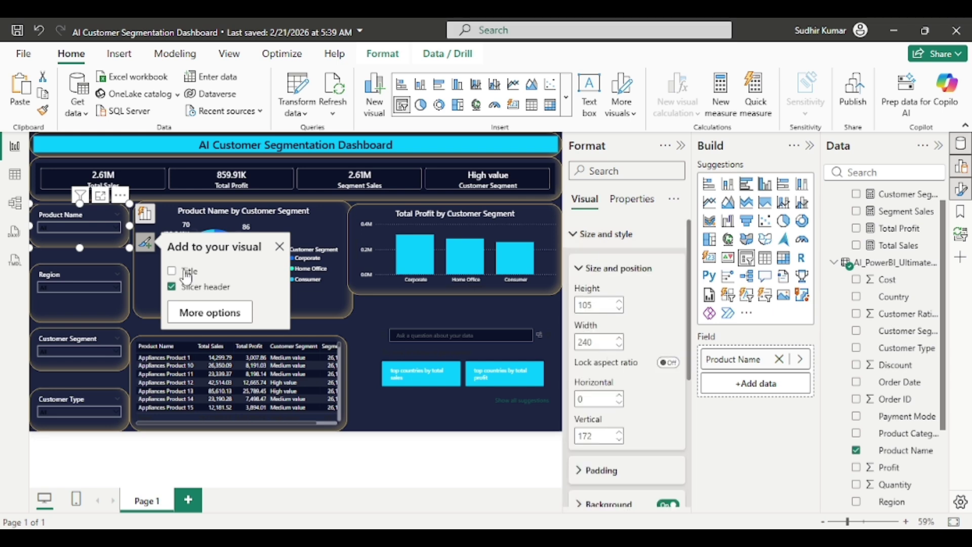
Step: Set the height of the Region slicer and of the Customer Segment slicer to 105
{"action": "left_click", "coordinate": [66, 271]}
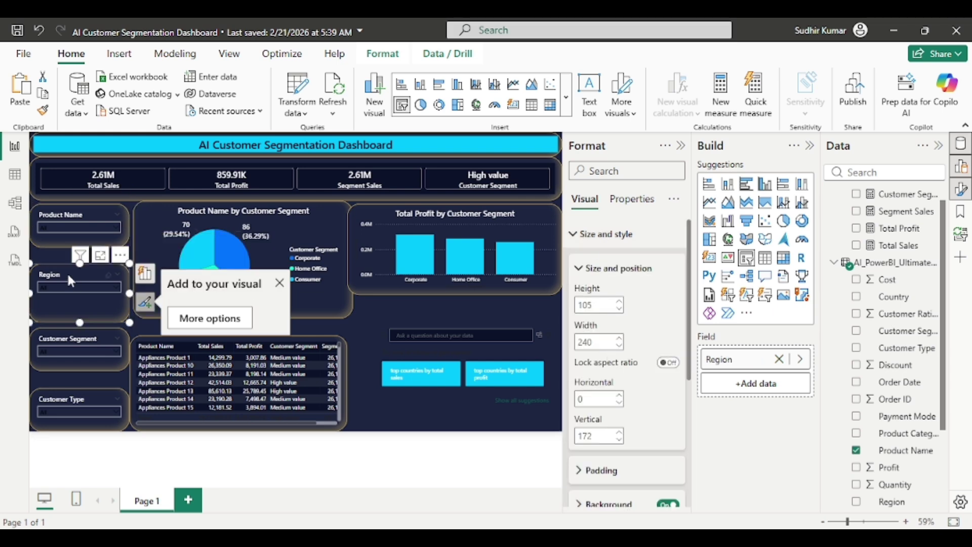
{"action": "left_click", "coordinate": [598, 303]}
{"action": "type", "text": "105"}
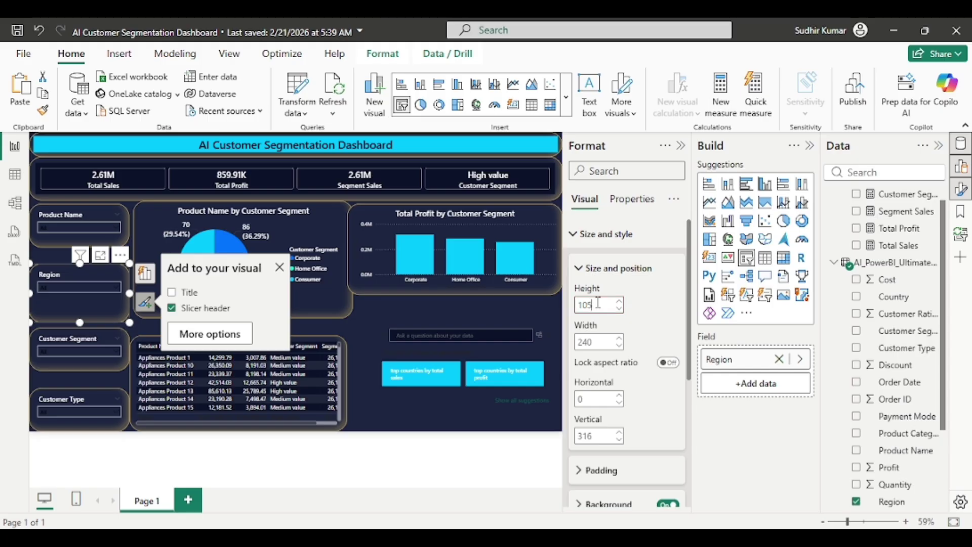
{"action": "key", "text": "Tab"}
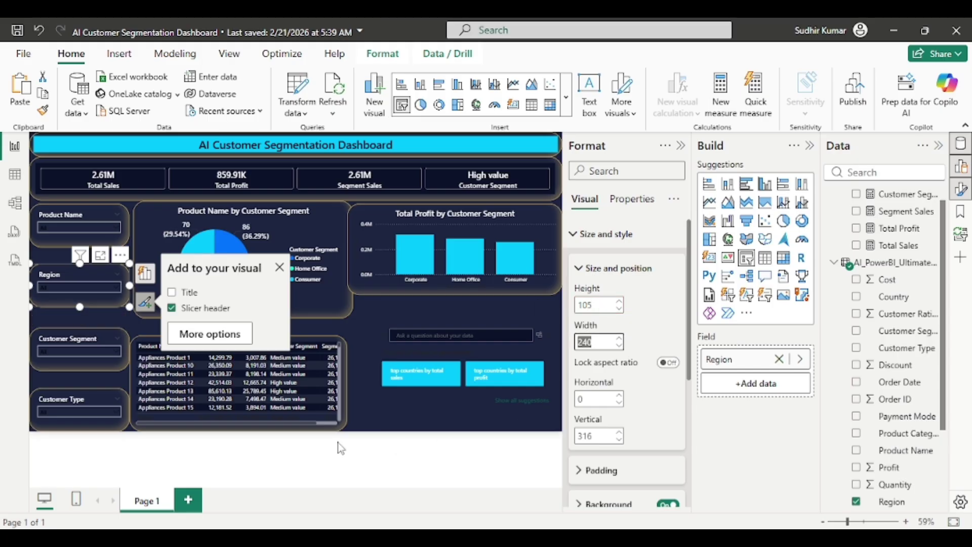
{"action": "left_click", "coordinate": [81, 342]}
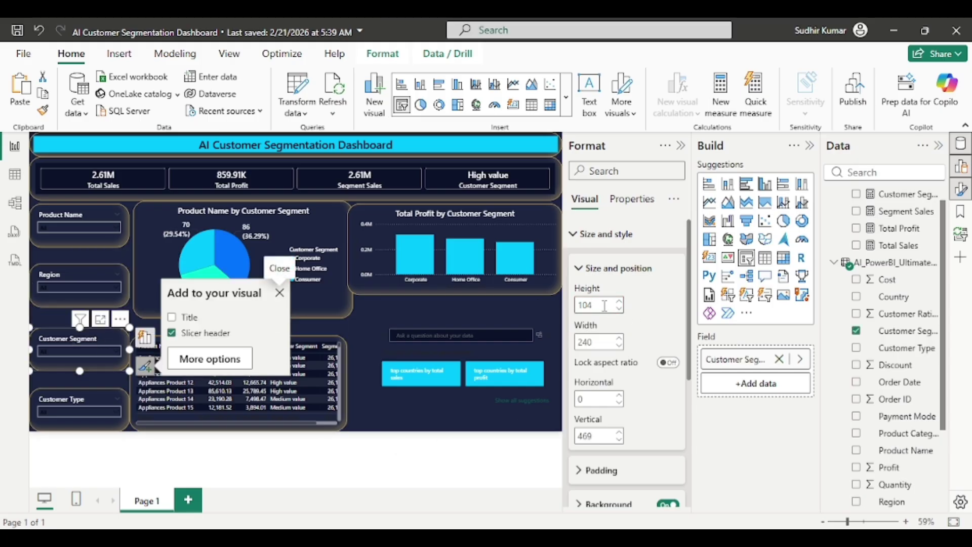
{"action": "left_click", "coordinate": [604, 306]}
{"action": "type", "text": "105"}
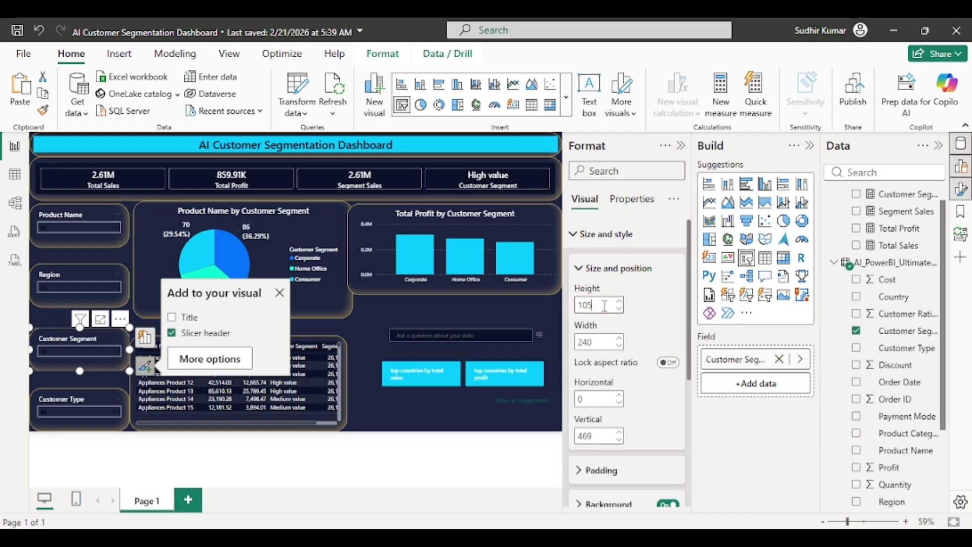
Step: Set the Customer Type slicer's height to 105, deselect it, and close the formatting options
{"action": "left_click", "coordinate": [80, 407]}
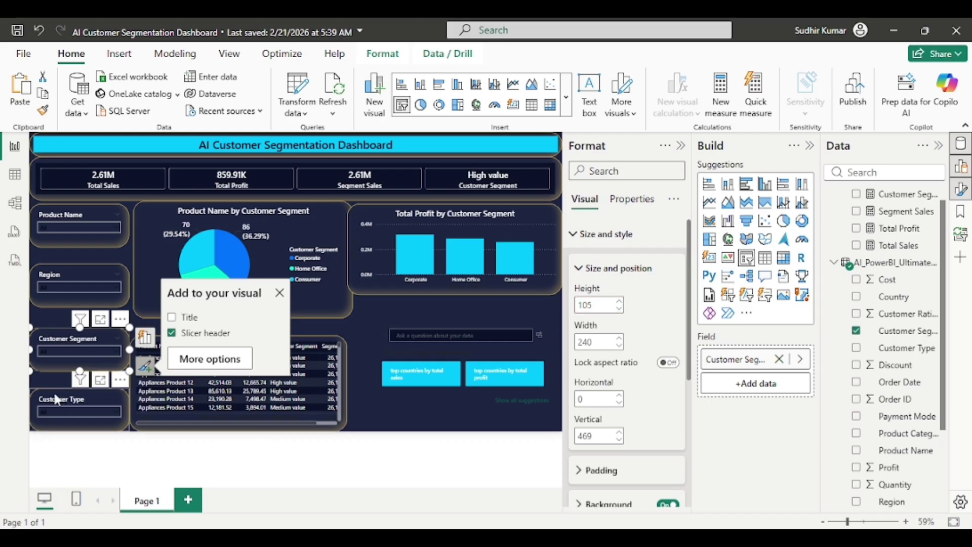
{"action": "left_click", "coordinate": [597, 306]}
{"action": "type", "text": "10"}
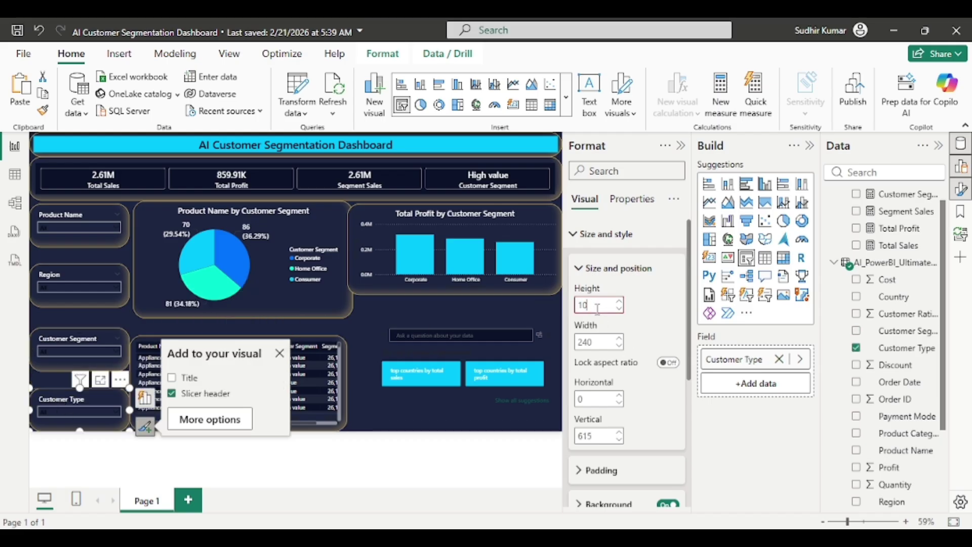
{"action": "type", "text": "5"}
{"action": "left_click", "coordinate": [396, 481]}
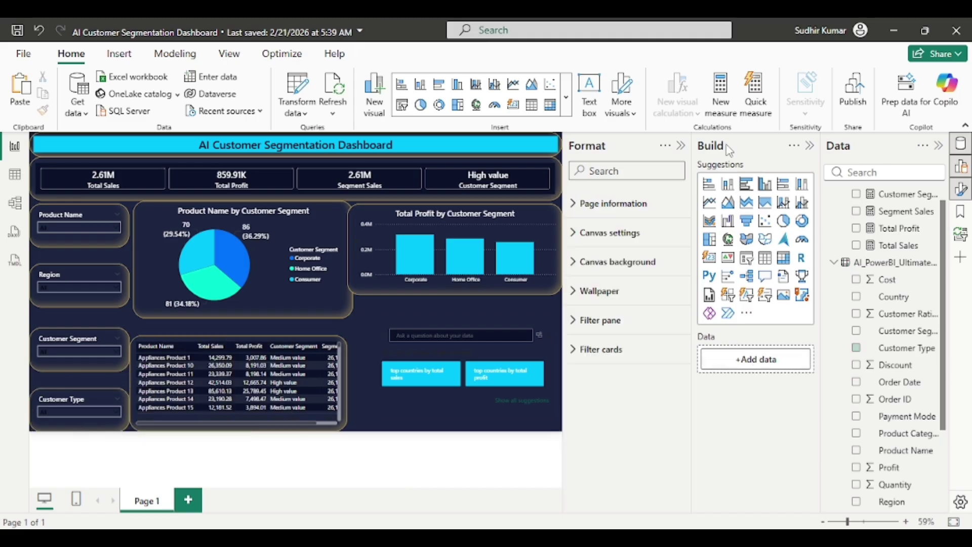
{"action": "left_click", "coordinate": [681, 147]}
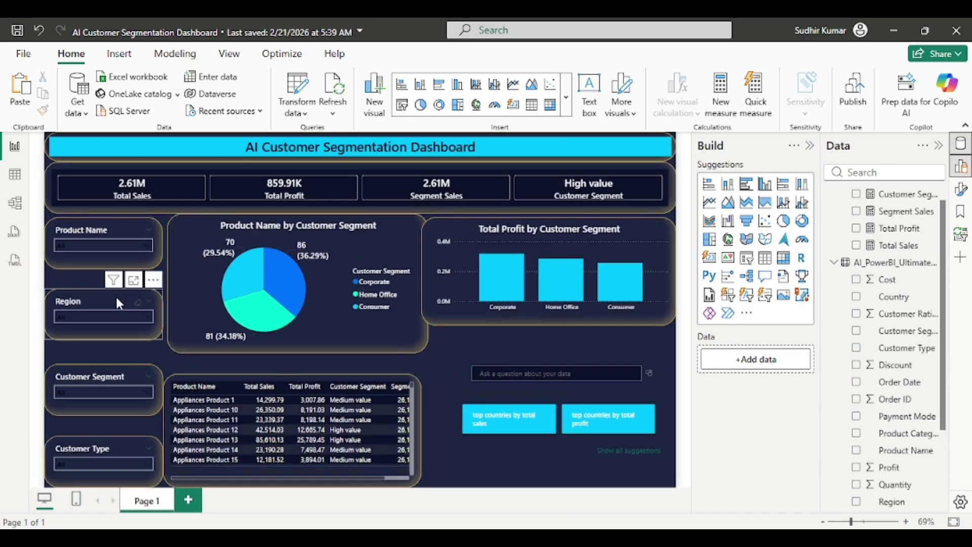
Step: Extend the Total Profit column chart down to the pie chart's bottom edge and trim its left edge to the pie chart's right edge
{"action": "left_click", "coordinate": [462, 225]}
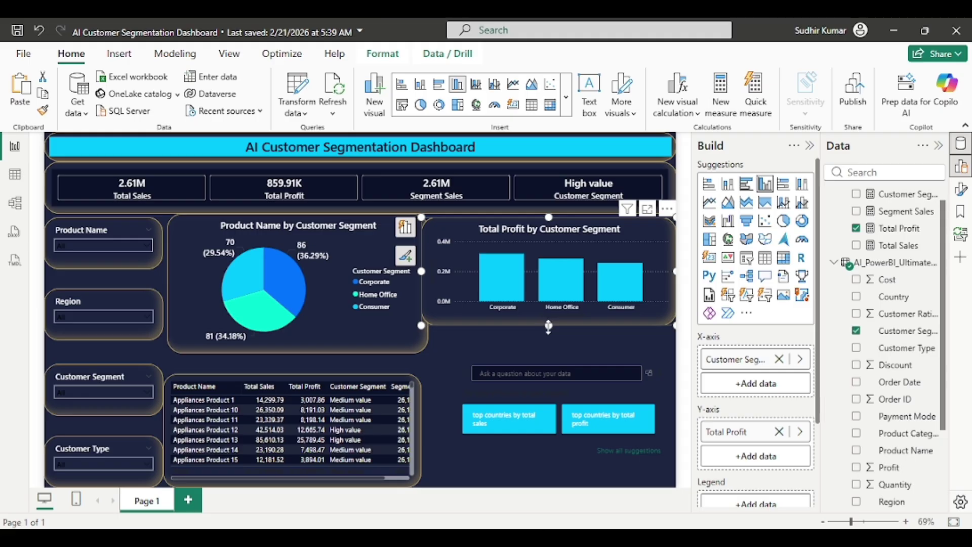
{"action": "left_click_drag", "start_coordinate": [548, 327], "coordinate": [549, 353]}
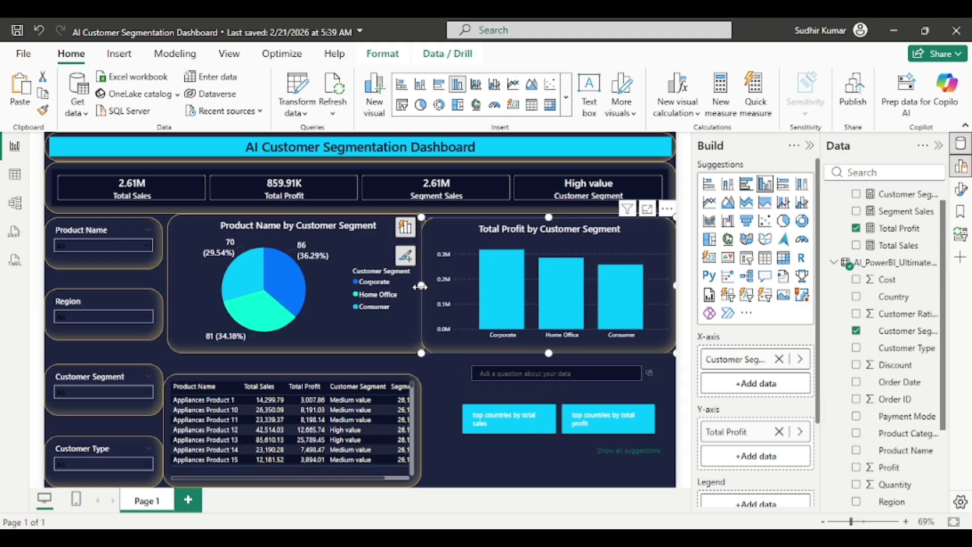
{"action": "left_click_drag", "start_coordinate": [420, 286], "coordinate": [425, 284]}
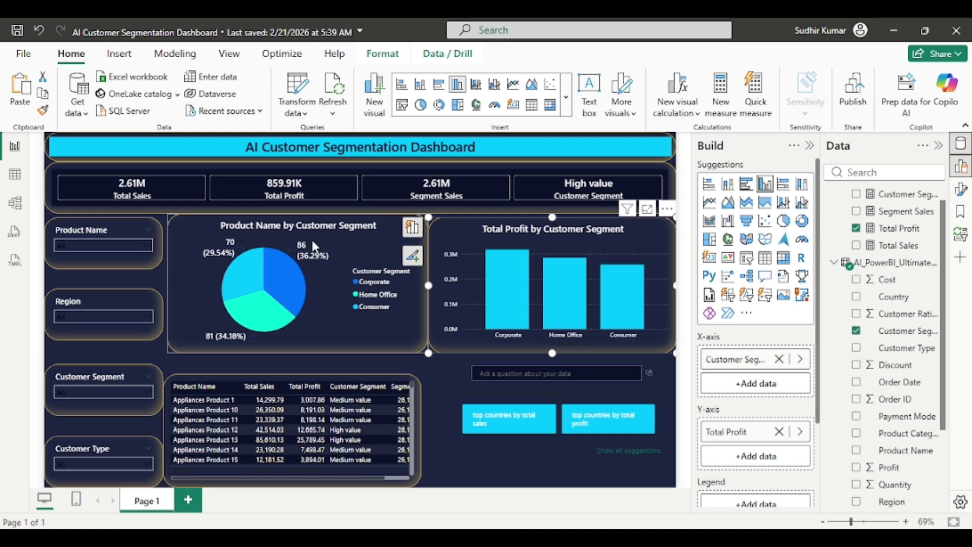
Step: Lower the pie chart's top edge to align with the column chart, and extend the product table's top edge up to the Customer Segment slicer's
{"action": "left_click", "coordinate": [253, 220]}
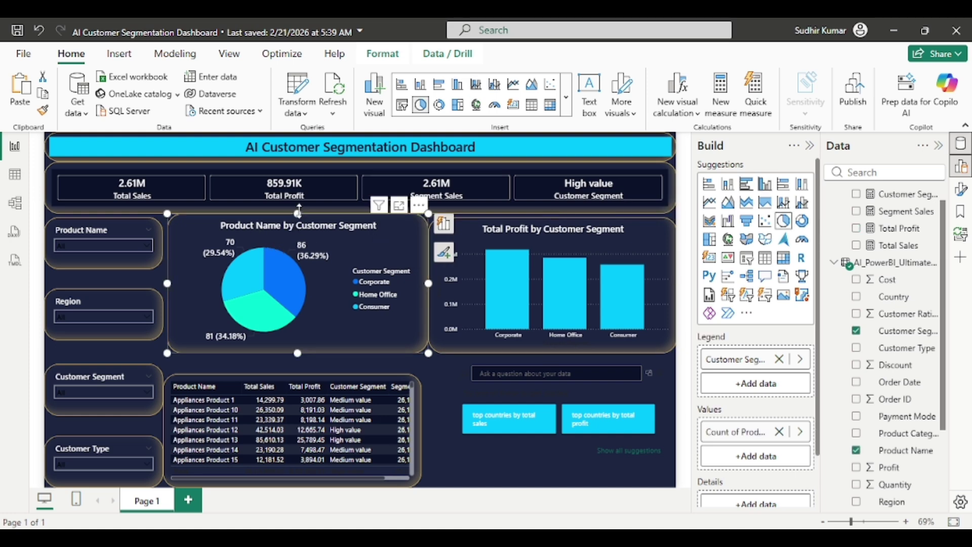
{"action": "left_click_drag", "start_coordinate": [299, 214], "coordinate": [299, 217]}
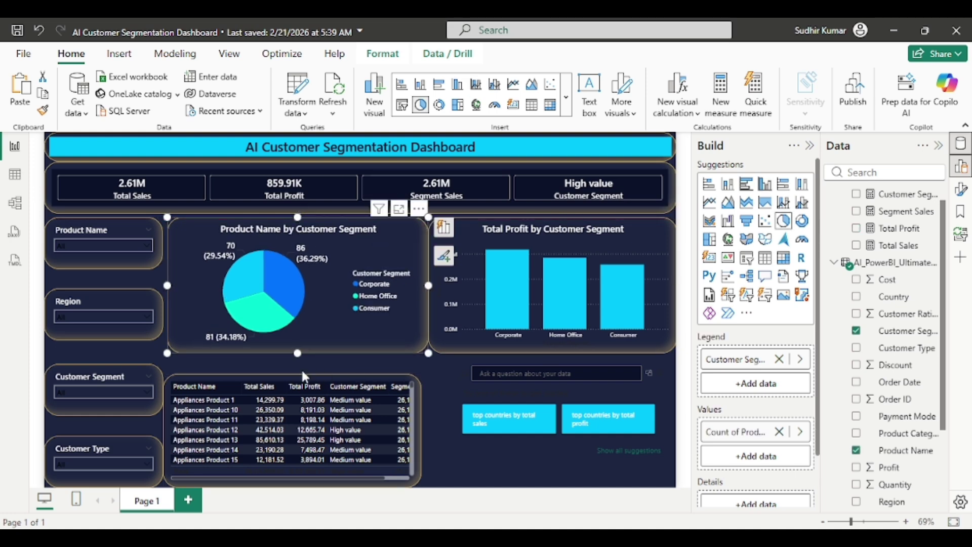
{"action": "left_click", "coordinate": [382, 360]}
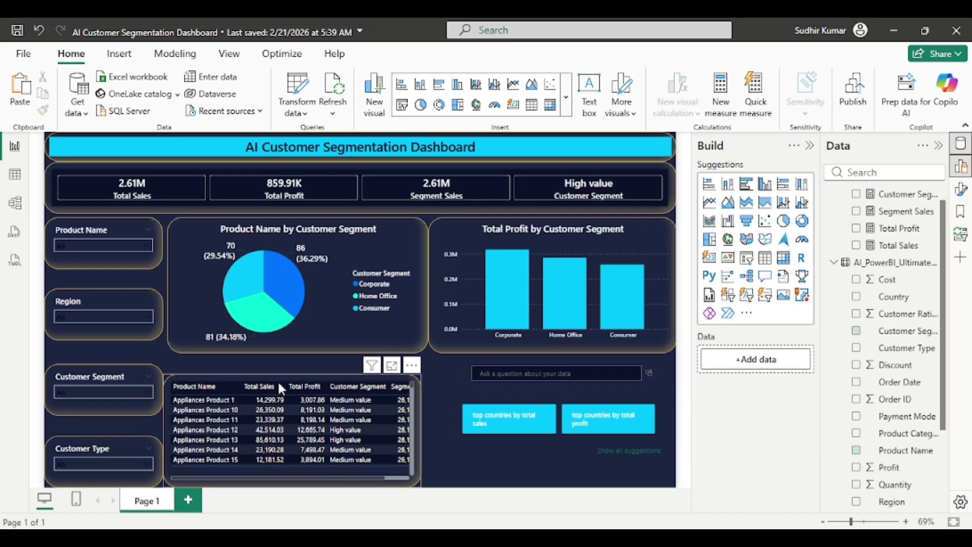
{"action": "left_click", "coordinate": [258, 382]}
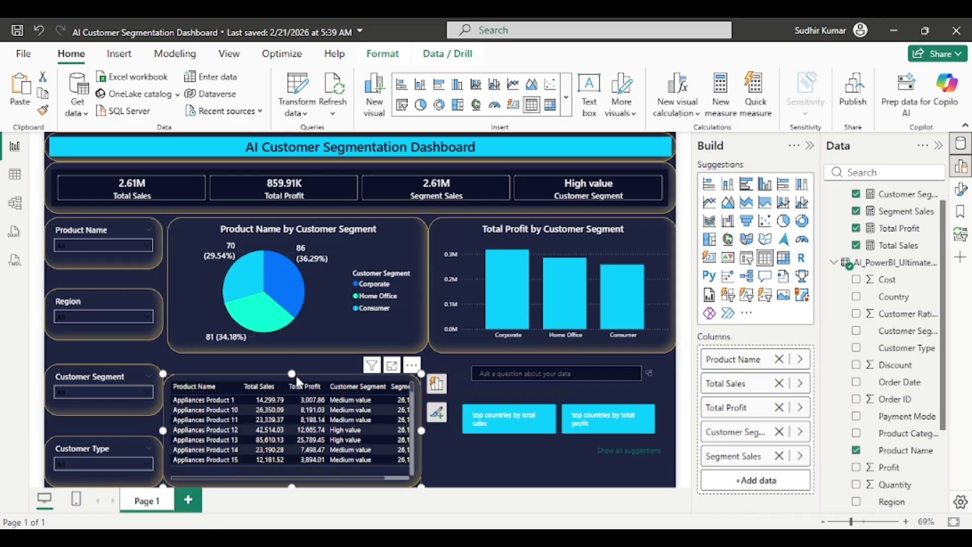
{"action": "left_click_drag", "start_coordinate": [293, 374], "coordinate": [293, 364]}
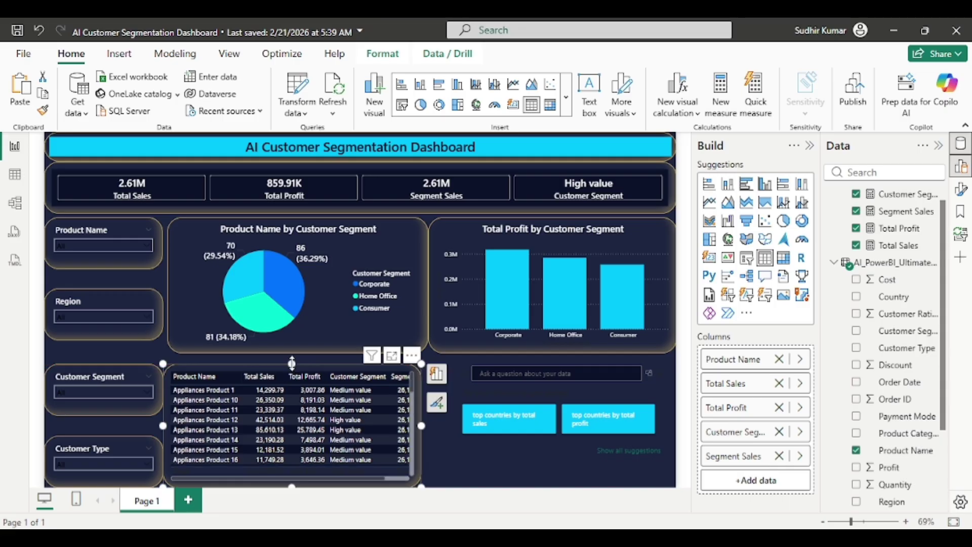
Step: Resize the Q&A visual so its top aligns with the product table and its sides align with the column chart above
{"action": "left_click", "coordinate": [476, 355]}
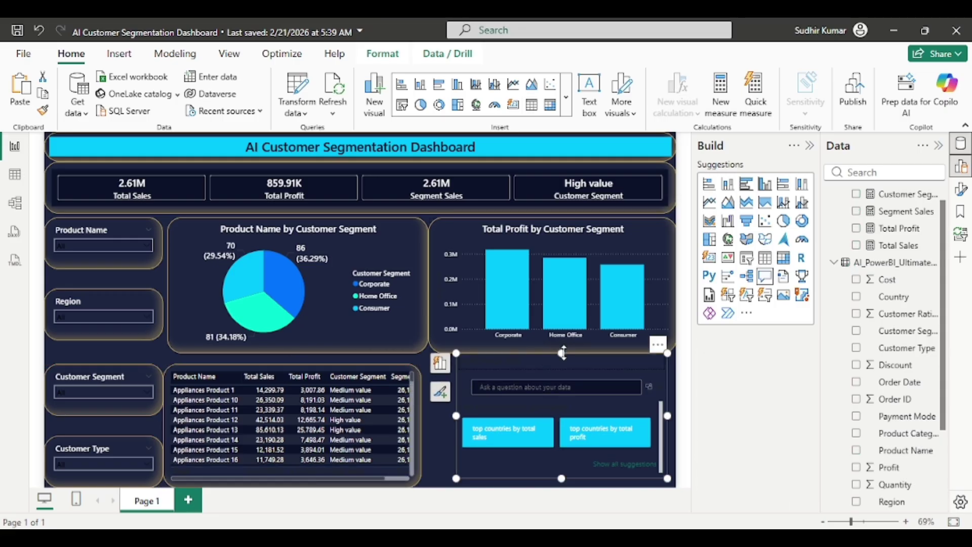
{"action": "left_click_drag", "start_coordinate": [562, 353], "coordinate": [562, 364]}
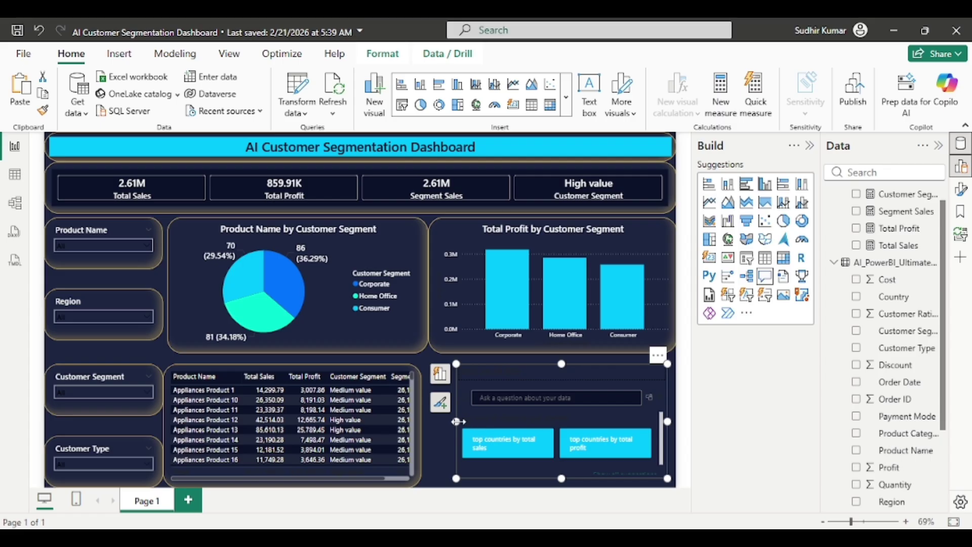
{"action": "left_click_drag", "start_coordinate": [458, 421], "coordinate": [432, 430]}
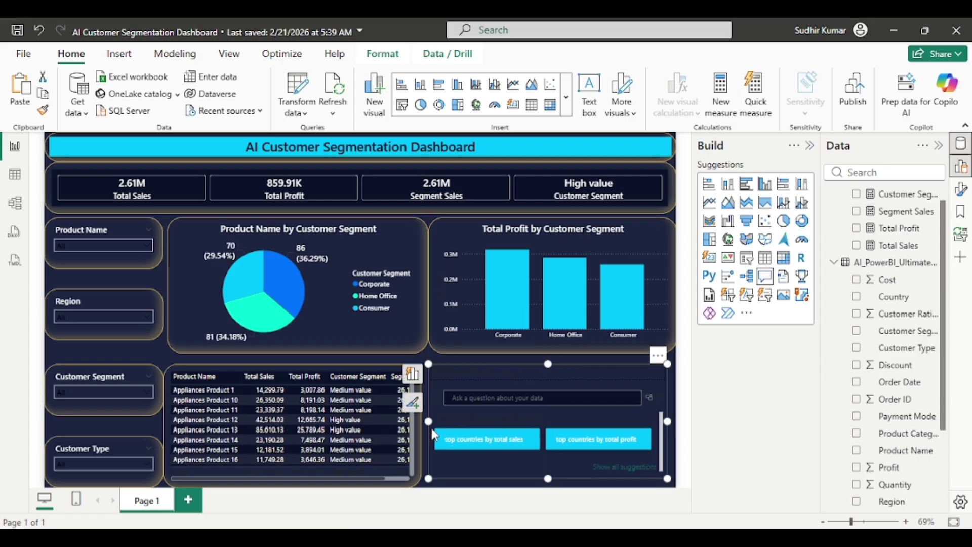
{"action": "left_click_drag", "start_coordinate": [668, 420], "coordinate": [675, 421]}
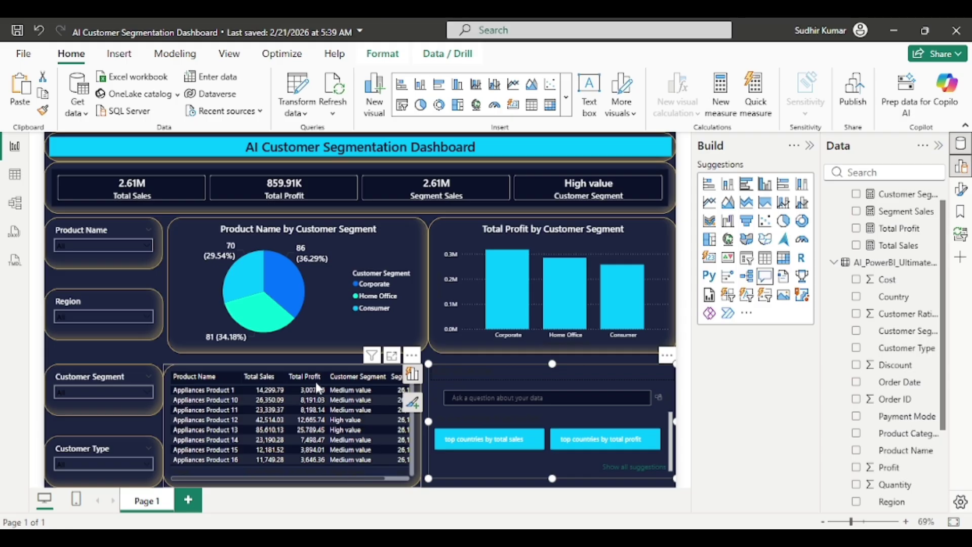
Step: Widen the product table to align with the pie chart's right edge, and deselect it
{"action": "left_click", "coordinate": [294, 367]}
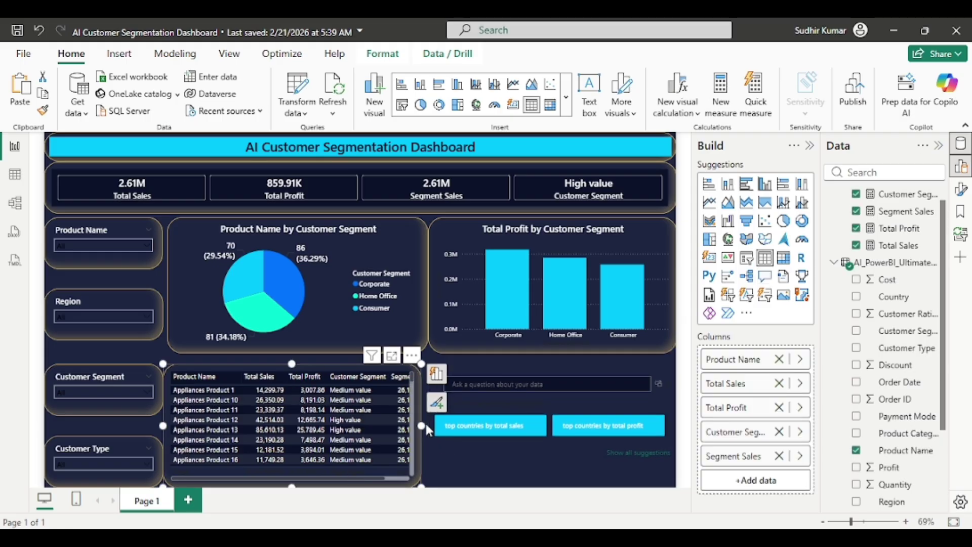
{"action": "left_click_drag", "start_coordinate": [421, 424], "coordinate": [427, 423]}
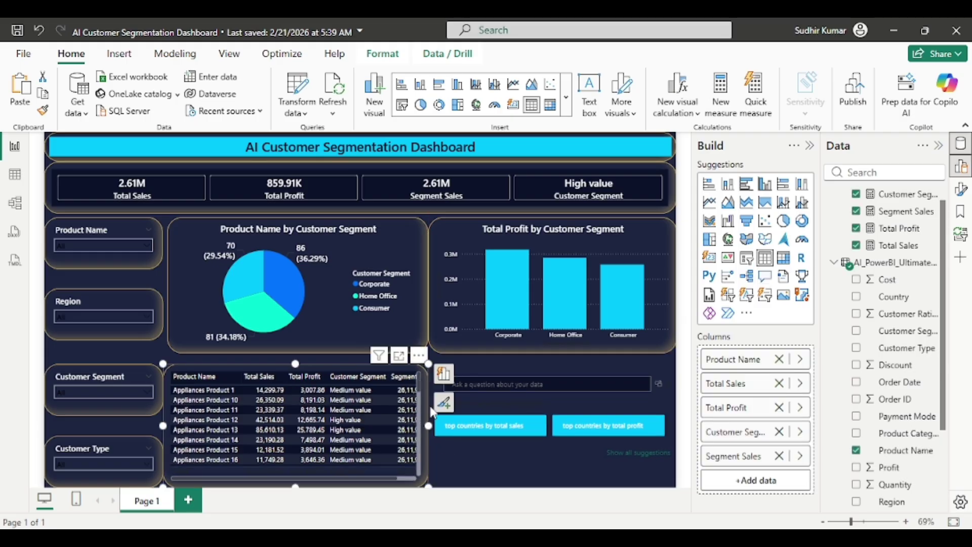
{"action": "left_click", "coordinate": [157, 353]}
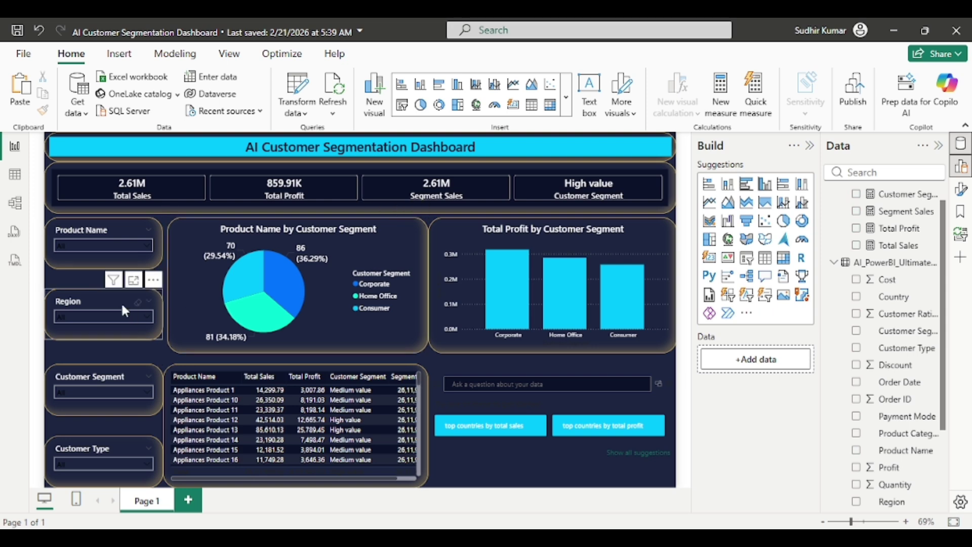
Step: Move the Product Name, Region and Customer Segment slicers down slightly to space them more evenly beside the charts
{"action": "left_click_drag", "start_coordinate": [103, 297], "coordinate": [99, 307]}
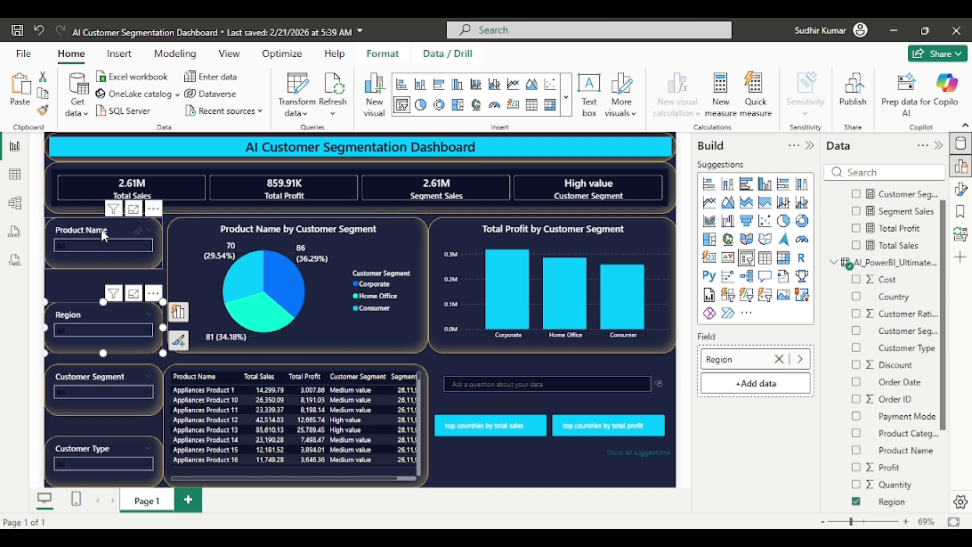
{"action": "left_click_drag", "start_coordinate": [104, 245], "coordinate": [104, 246]}
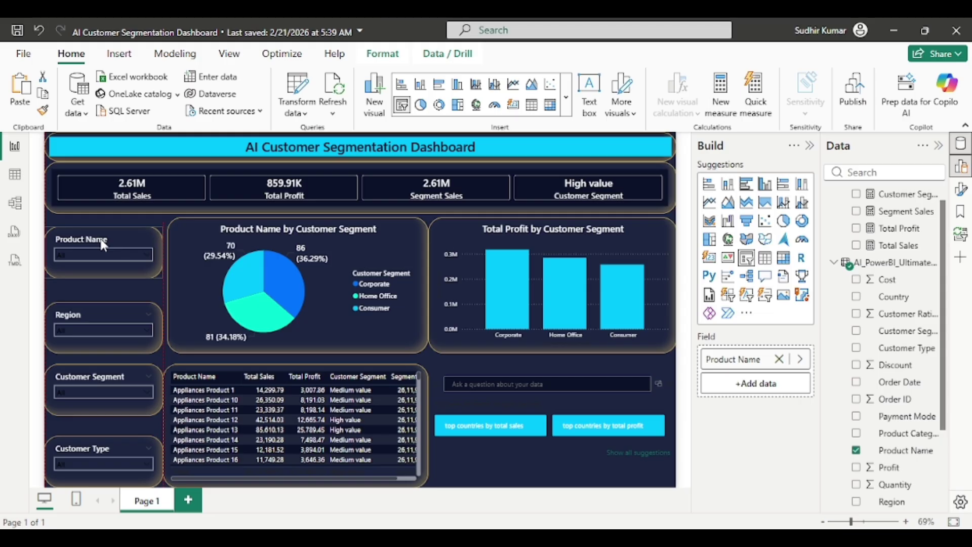
{"action": "left_click_drag", "start_coordinate": [99, 307], "coordinate": [99, 297]}
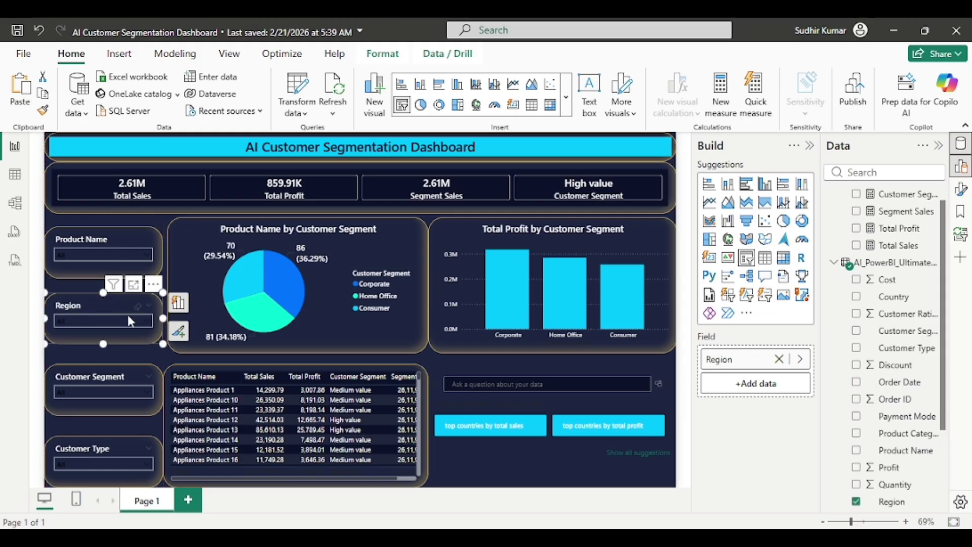
{"action": "left_click", "coordinate": [92, 372]}
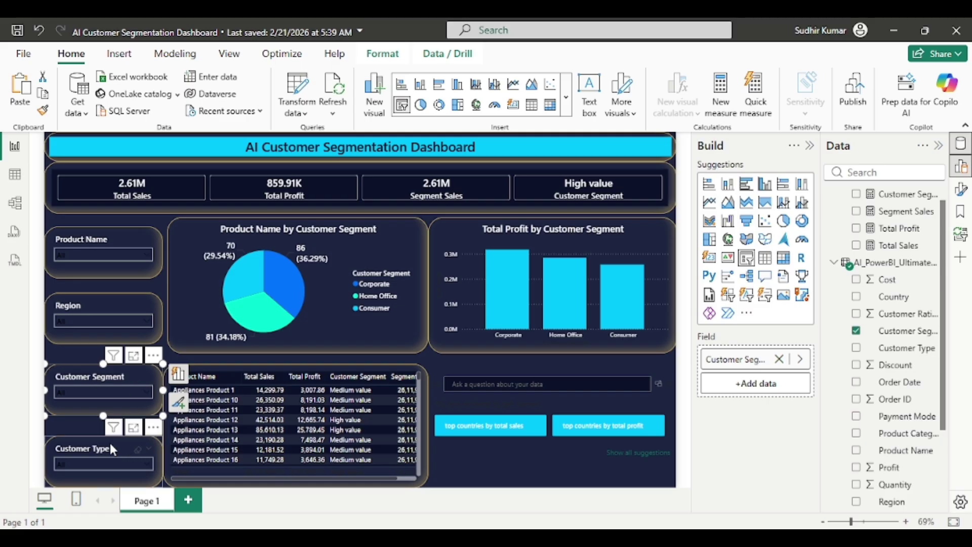
{"action": "left_click", "coordinate": [87, 290]}
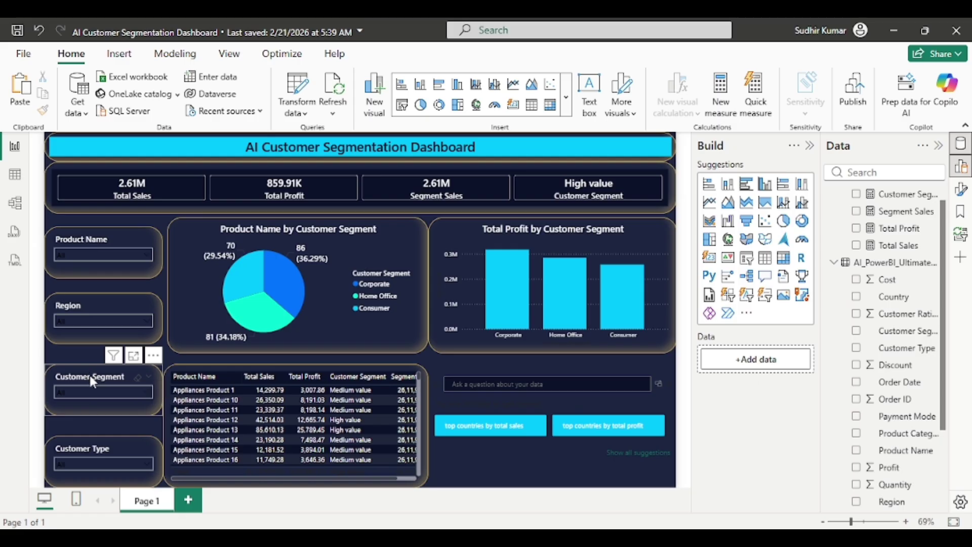
{"action": "left_click_drag", "start_coordinate": [89, 375], "coordinate": [90, 379]}
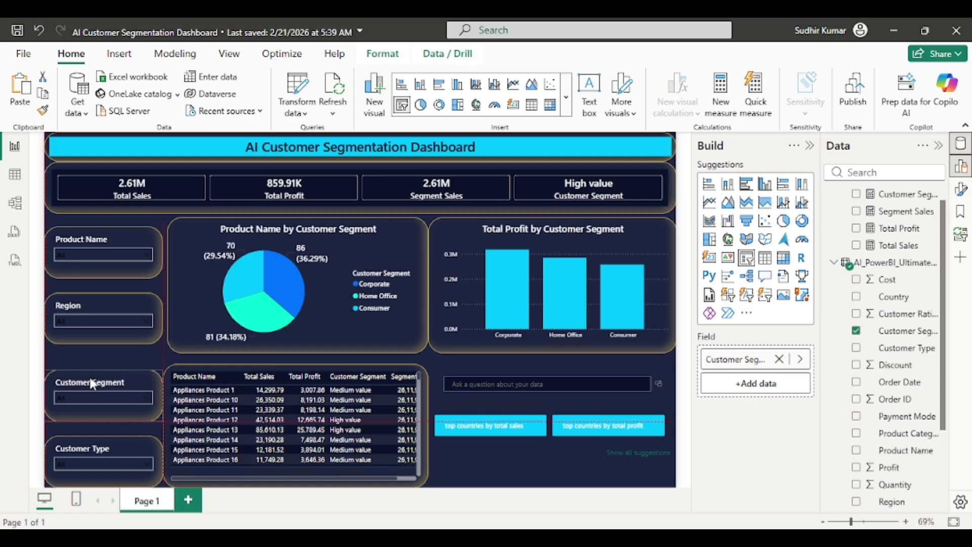
{"action": "left_click", "coordinate": [79, 358]}
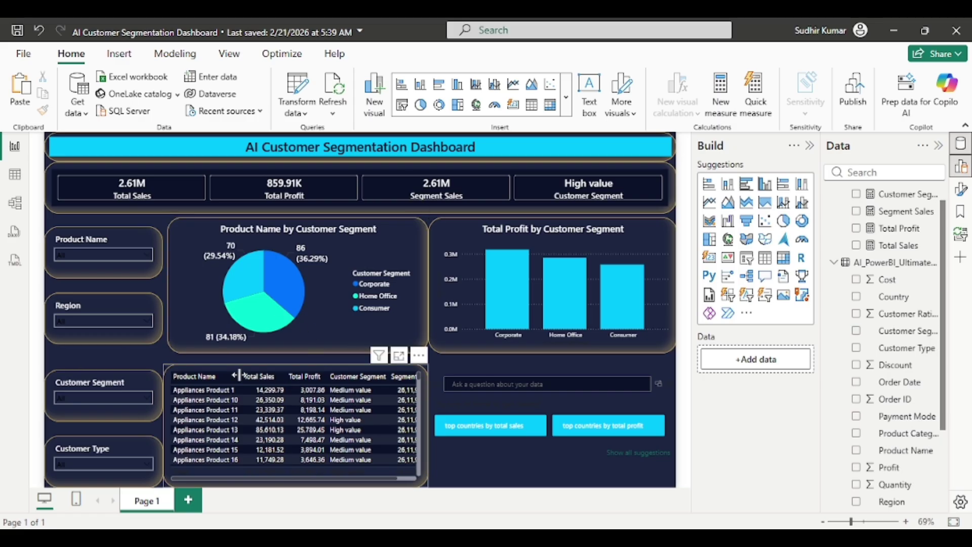
Step: Turn off the horizontal gridlines of the Total Profit by Customer Segment column chart
{"action": "left_click", "coordinate": [525, 229]}
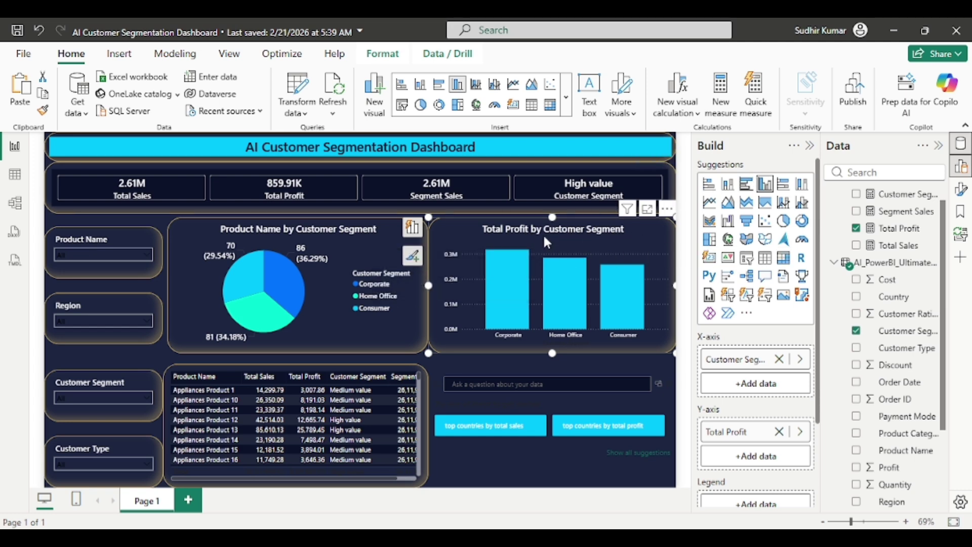
{"action": "left_click", "coordinate": [960, 191]}
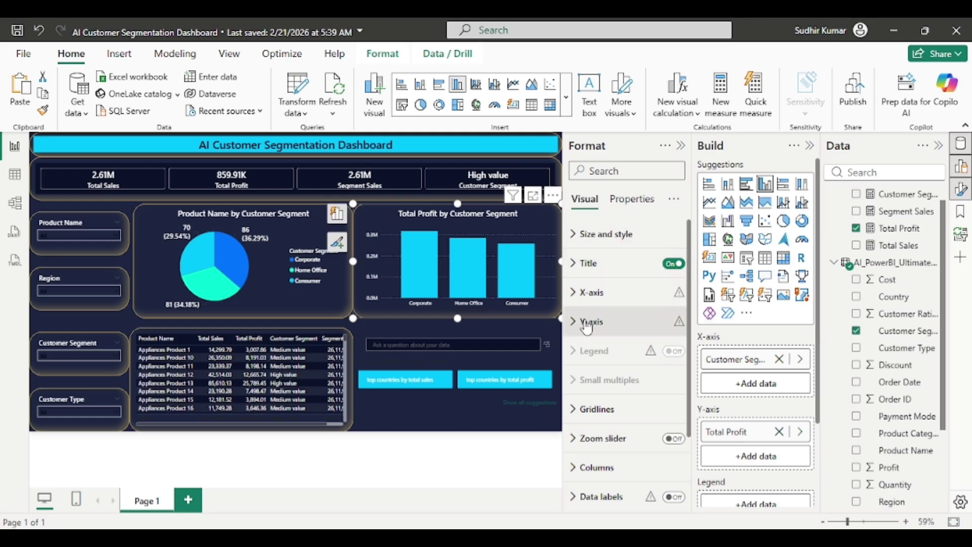
{"action": "scroll", "coordinate": [583, 332], "scroll_direction": "down", "scroll_amount": 1}
{"action": "scroll", "coordinate": [583, 331], "scroll_direction": "down", "scroll_amount": 2}
{"action": "left_click", "coordinate": [593, 317]}
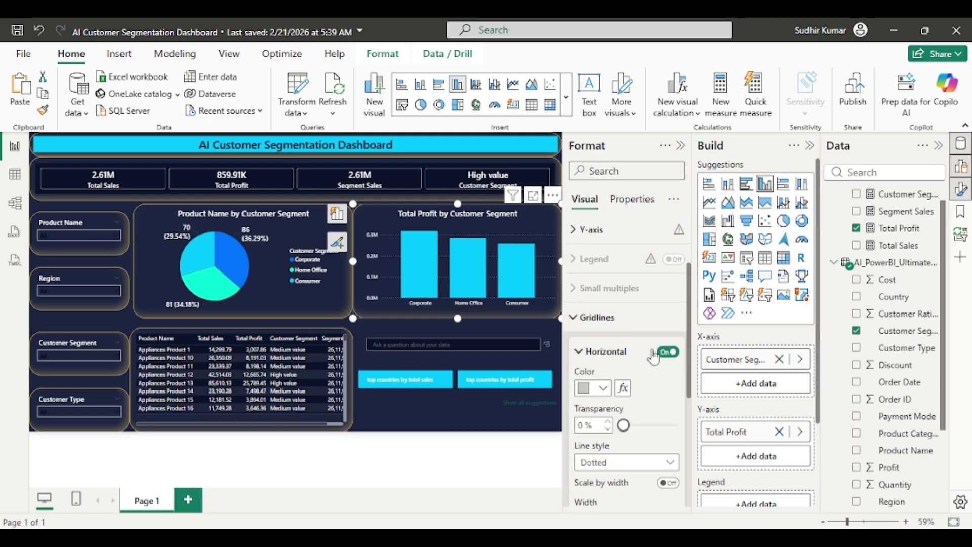
{"action": "left_click", "coordinate": [666, 354]}
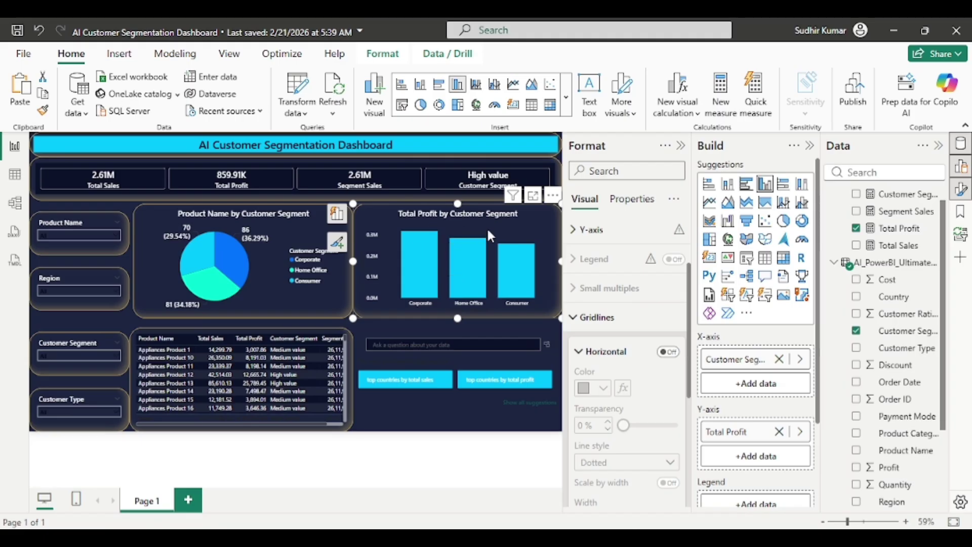
{"action": "left_click", "coordinate": [587, 318]}
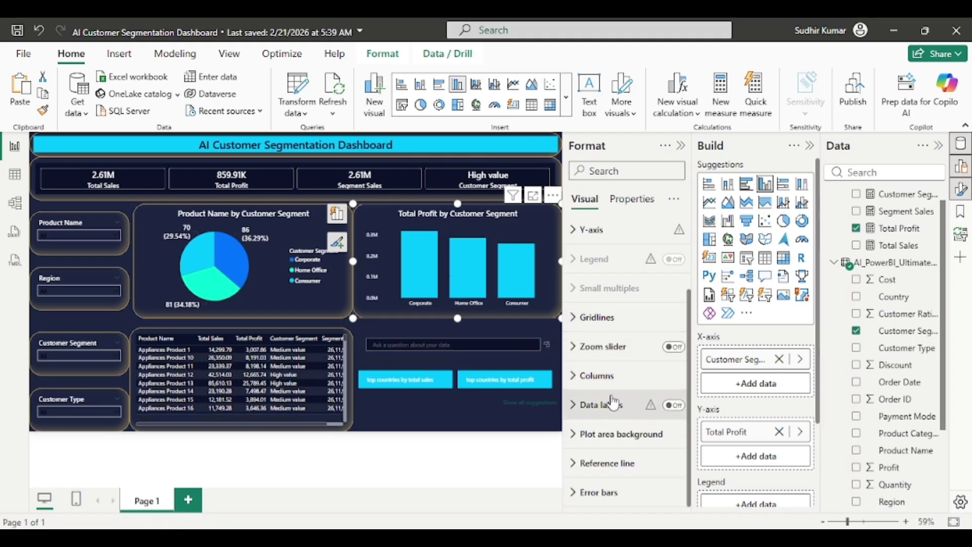
Step: Turn on data labels for the Total Profit column chart and deselect it
{"action": "left_click", "coordinate": [579, 414]}
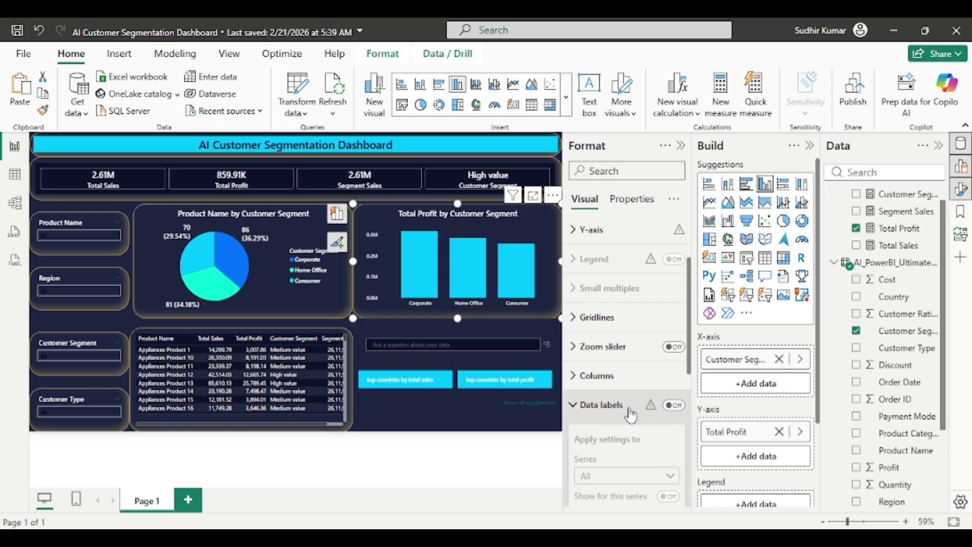
{"action": "left_click", "coordinate": [673, 405]}
{"action": "scroll", "coordinate": [642, 420], "scroll_direction": "down", "scroll_amount": 3}
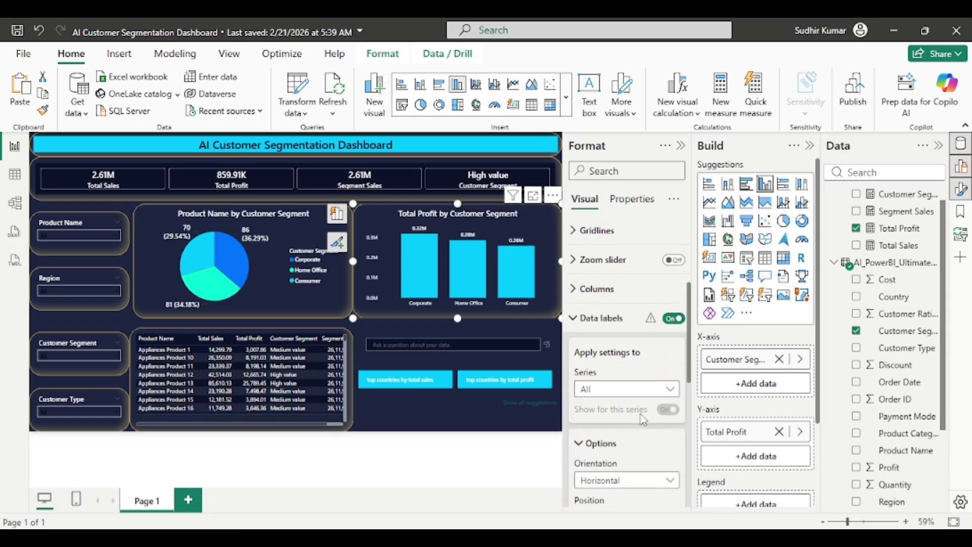
{"action": "scroll", "coordinate": [650, 392], "scroll_direction": "down", "scroll_amount": 3}
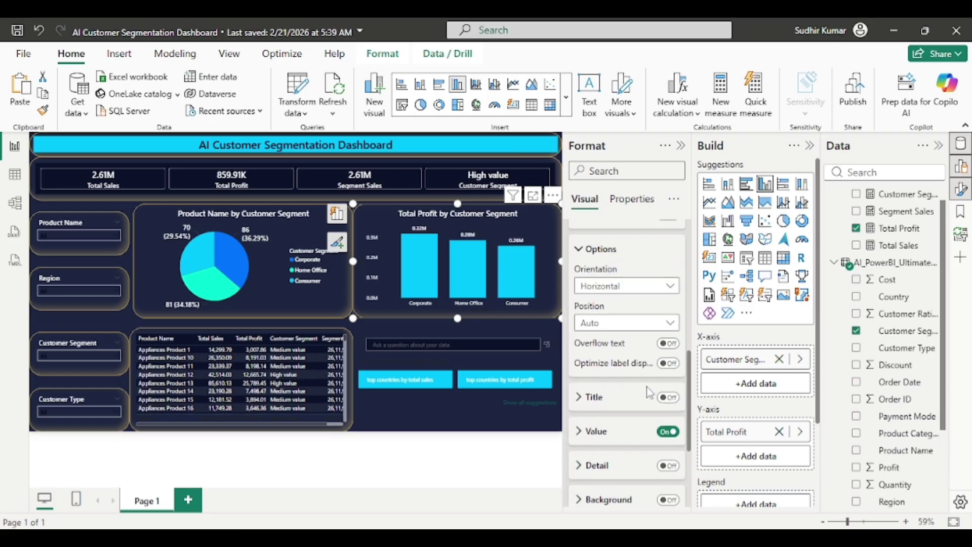
{"action": "scroll", "coordinate": [648, 393], "scroll_direction": "down", "scroll_amount": 5}
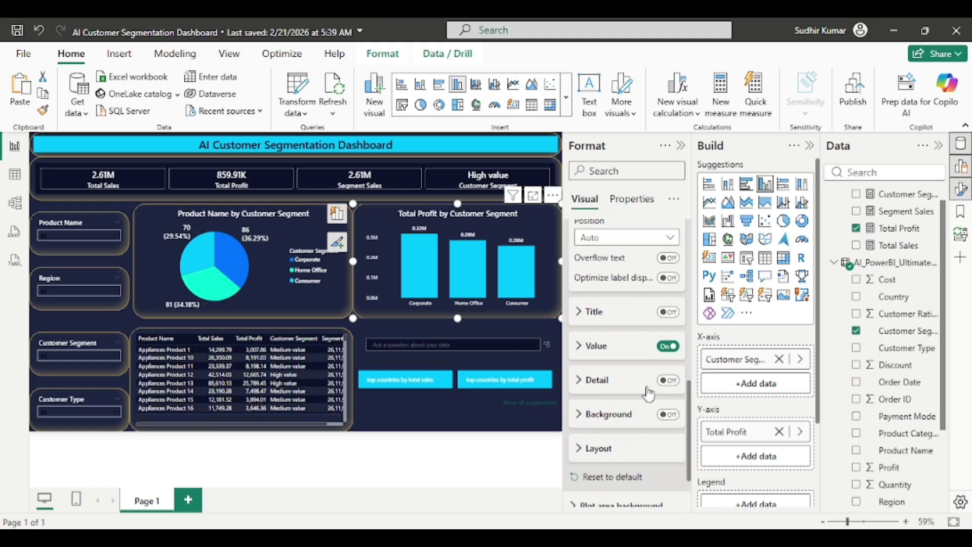
{"action": "scroll", "coordinate": [618, 375], "scroll_direction": "down", "scroll_amount": 1}
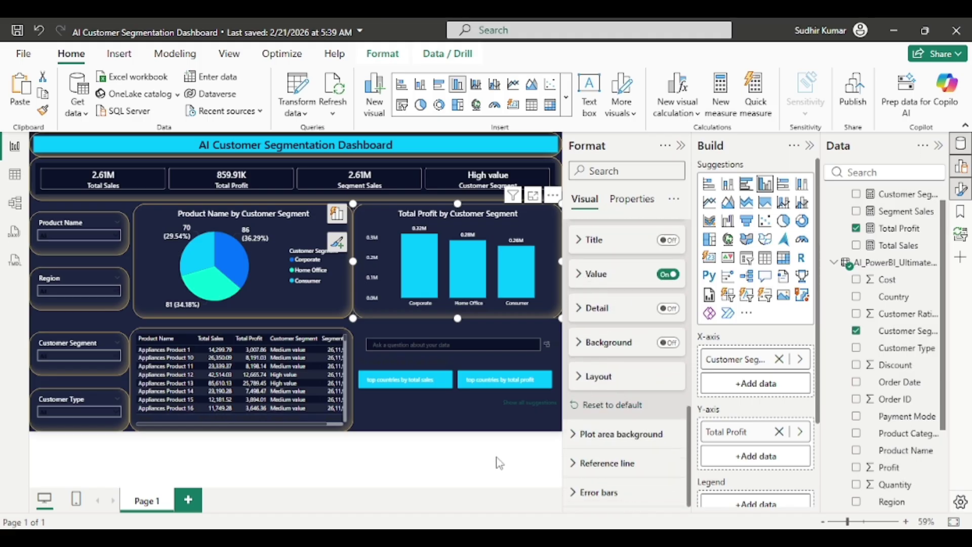
{"action": "left_click", "coordinate": [499, 463]}
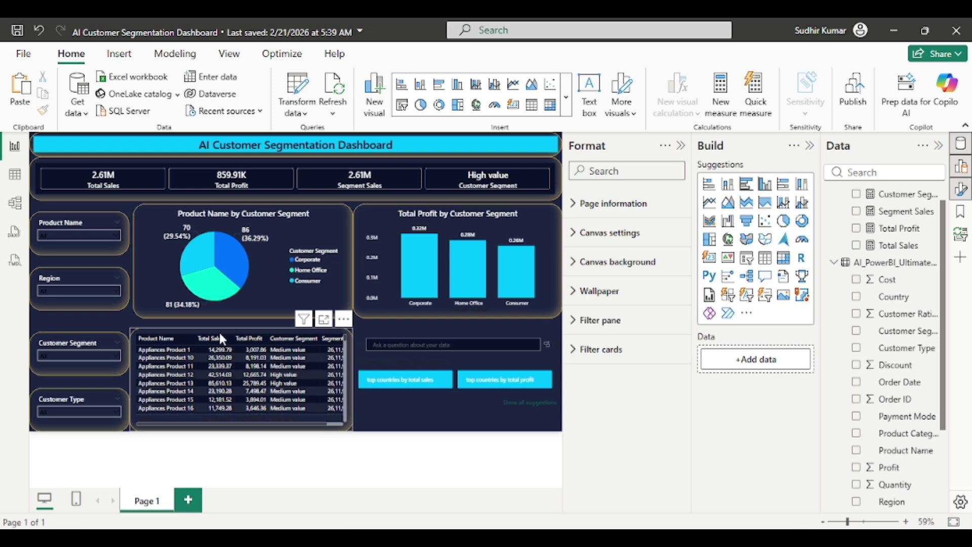
Step: Give the Q&A visual the title "Q&A" in the Segoe UI Semibold font
{"action": "left_click", "coordinate": [387, 338]}
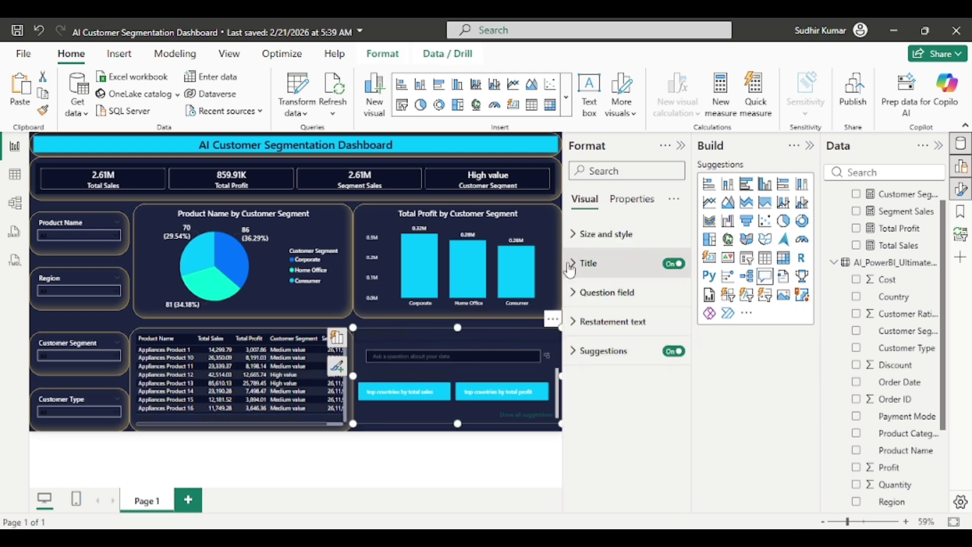
{"action": "left_click", "coordinate": [623, 263]}
{"action": "left_click", "coordinate": [608, 333]}
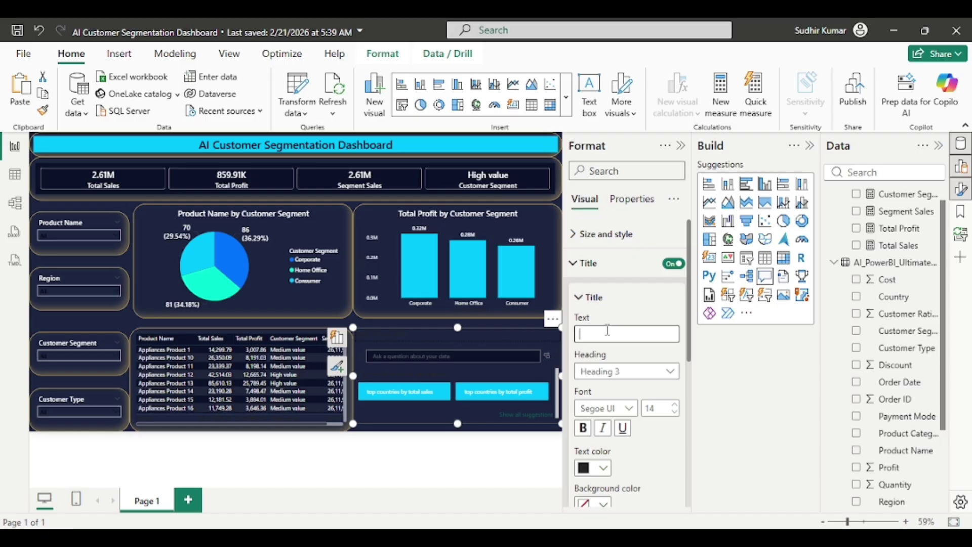
{"action": "type", "text": "Q&A"}
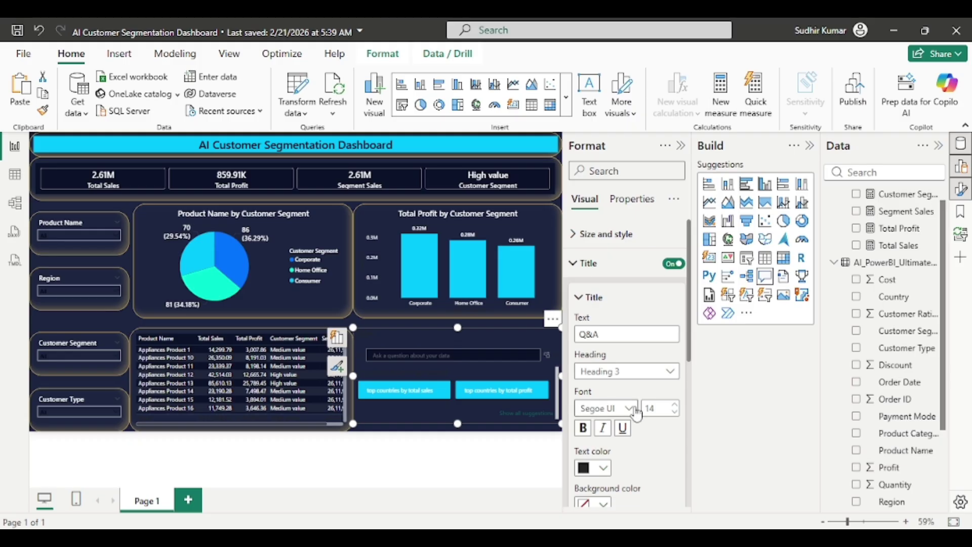
{"action": "left_click", "coordinate": [628, 409]}
{"action": "scroll", "coordinate": [607, 319], "scroll_direction": "down", "scroll_amount": 3}
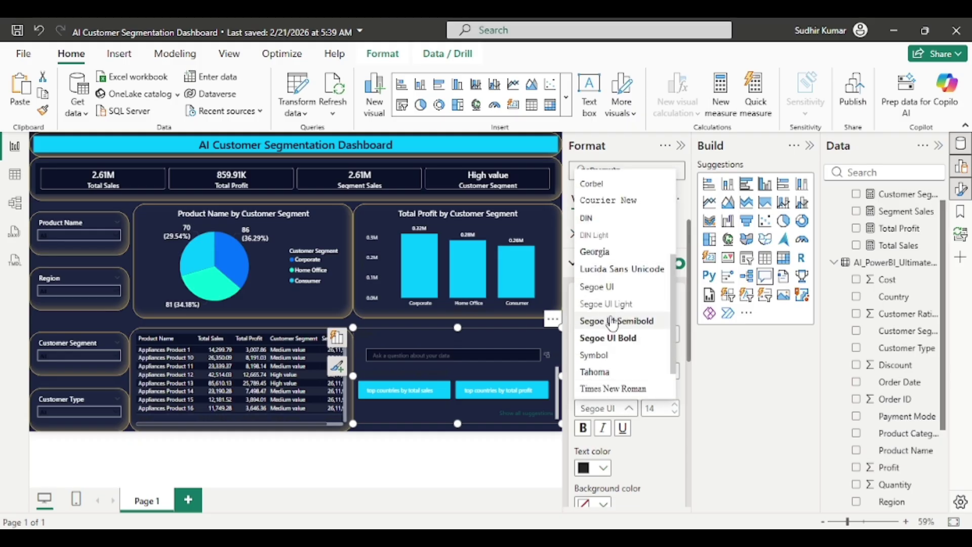
{"action": "left_click", "coordinate": [612, 322]}
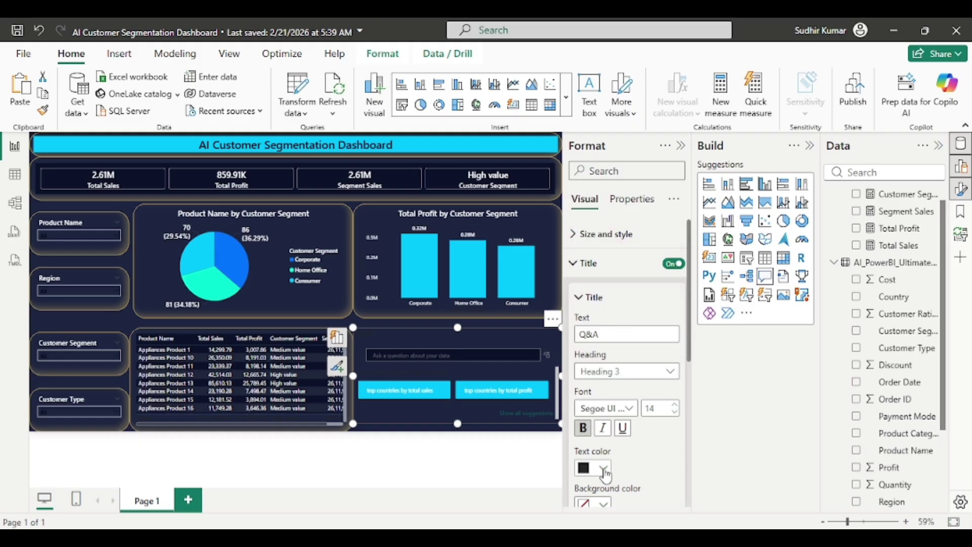
Step: Make the Q&A visual's title white and centre it, and close the formatting settings
{"action": "left_click", "coordinate": [604, 467]}
{"action": "left_click", "coordinate": [594, 380]}
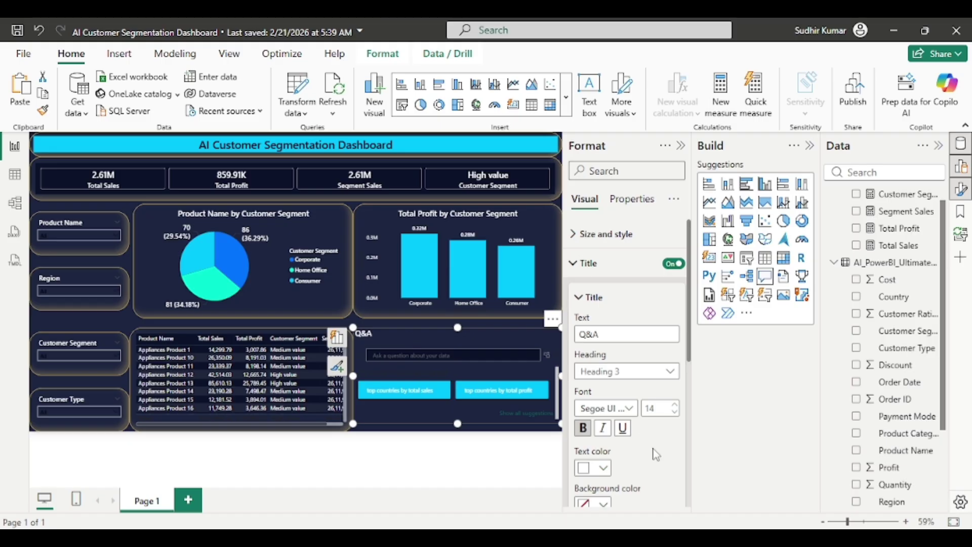
{"action": "scroll", "coordinate": [652, 450], "scroll_direction": "down", "scroll_amount": 3}
{"action": "left_click", "coordinate": [603, 363]}
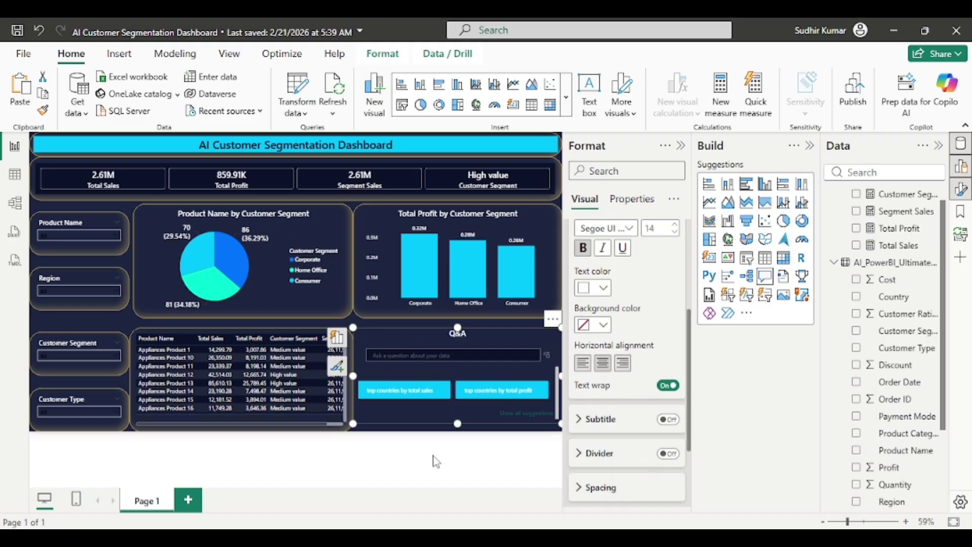
{"action": "left_click", "coordinate": [437, 461]}
{"action": "left_click", "coordinate": [678, 146]}
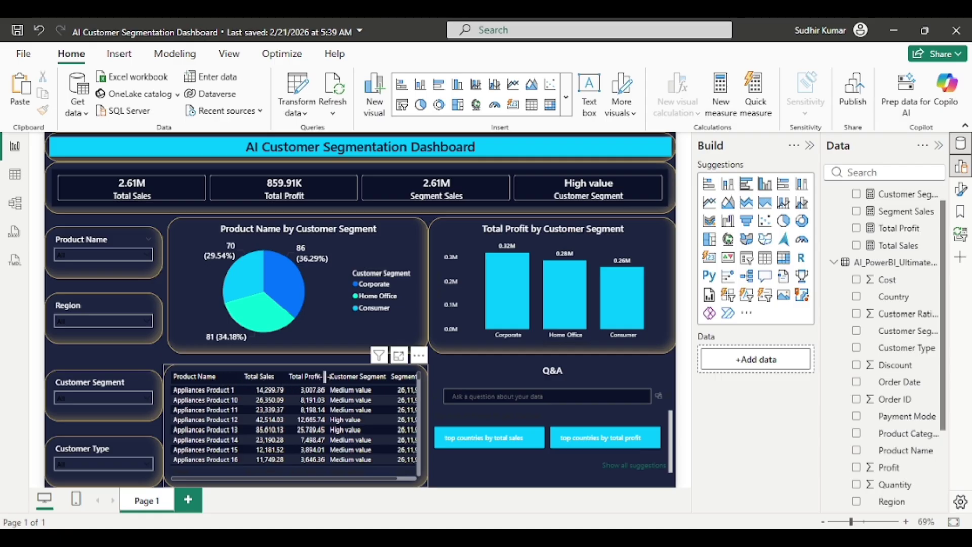
Step: Run the suggested question "top countries by total sales" in the Q&A visual
{"action": "scroll", "coordinate": [381, 382], "scroll_direction": "right", "scroll_amount": 2}
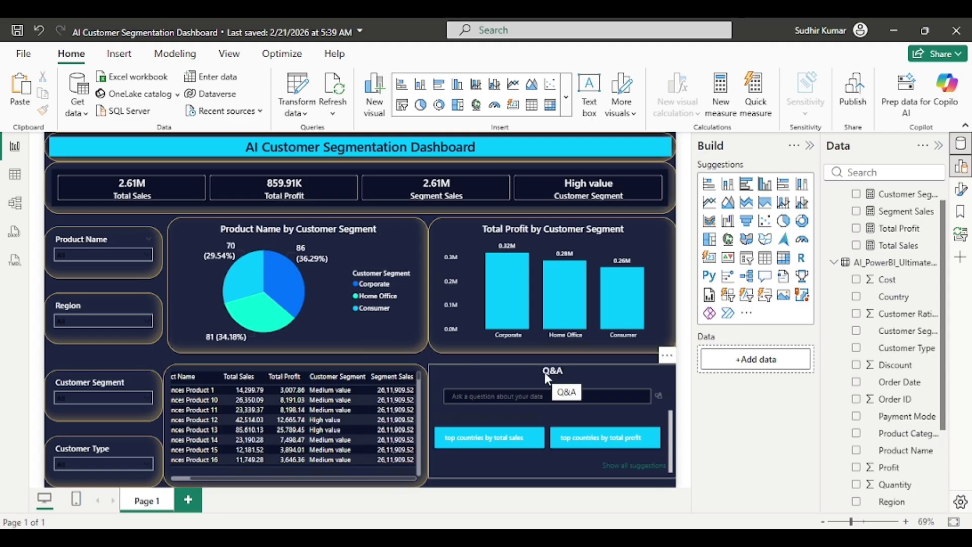
{"action": "left_click", "coordinate": [484, 402]}
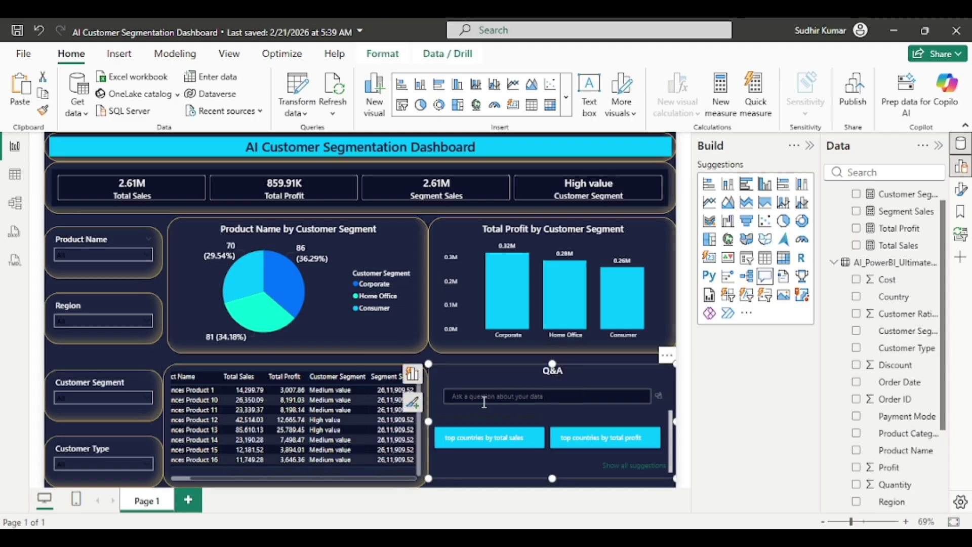
{"action": "left_click", "coordinate": [488, 443]}
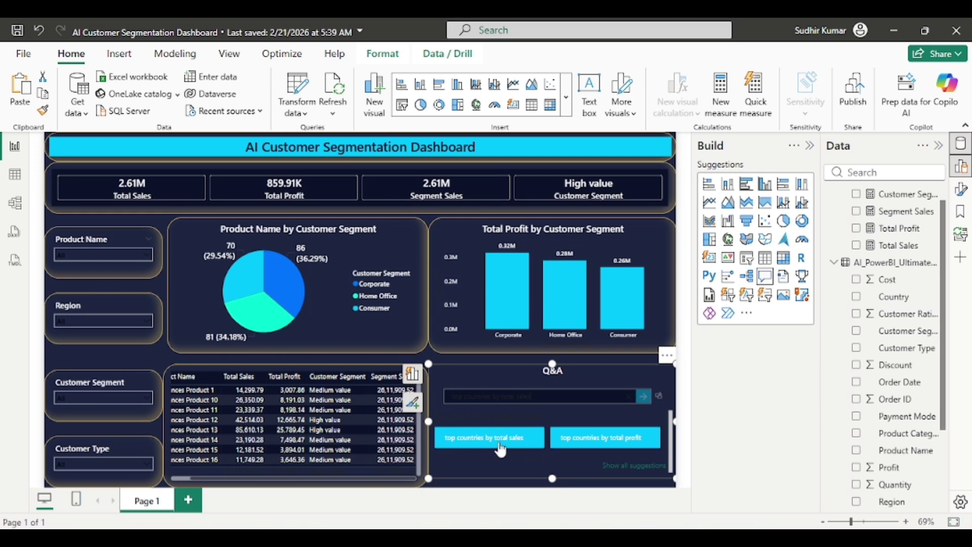
{"action": "left_click", "coordinate": [642, 398]}
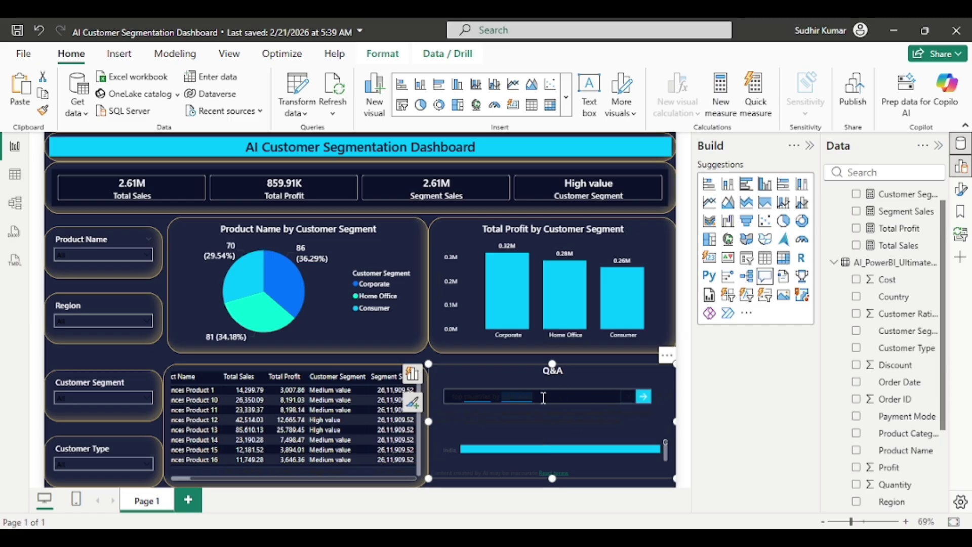
Step: Extend the Q&A question to show the top countries by total sales as a pie chart, and stretch the visual down to the page's bottom edge
{"action": "type", "text": "in pie"}
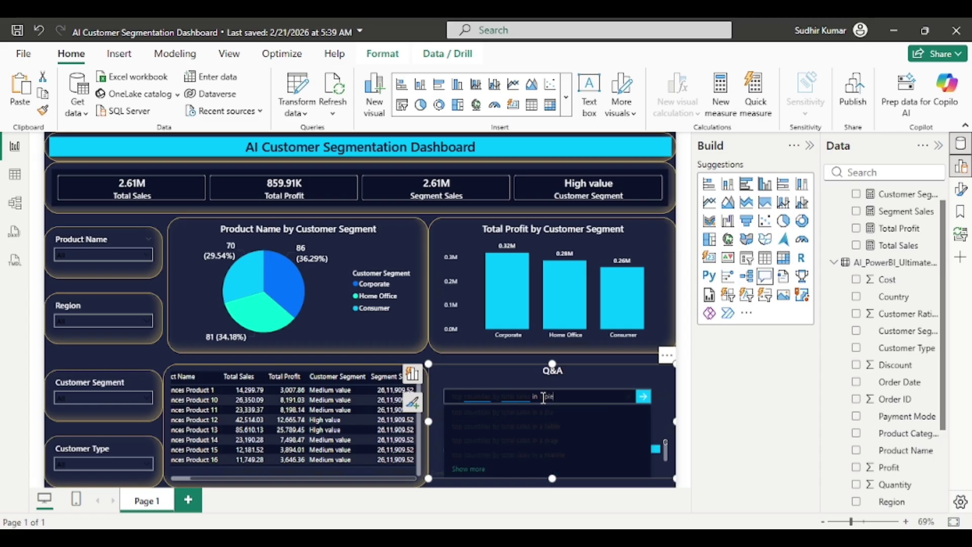
{"action": "type", "text": " chart"}
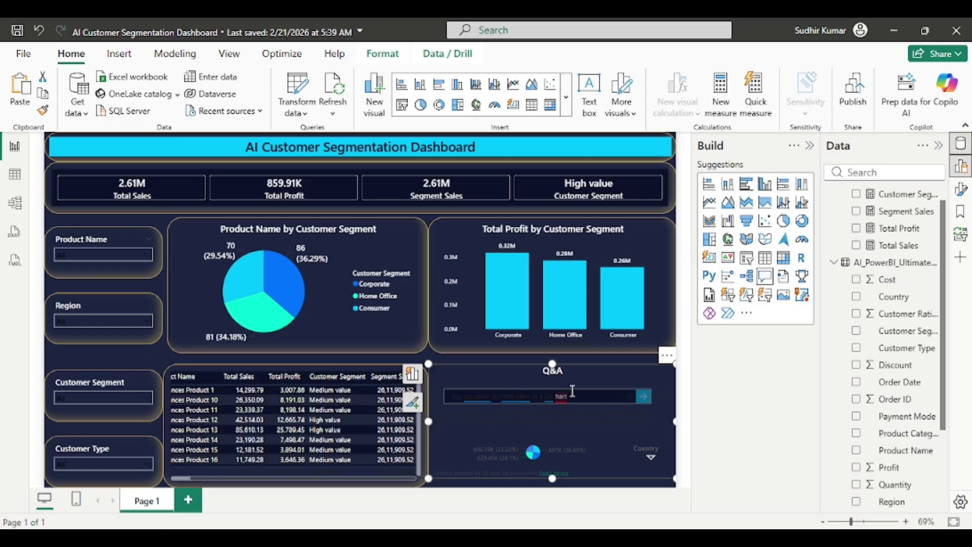
{"action": "key", "text": "BackSpace"}
{"action": "key", "text": "BackSpace"}
{"action": "key", "text": "BackSpace"}
{"action": "key", "text": "BackSpace"}
{"action": "type", "text": "har"}
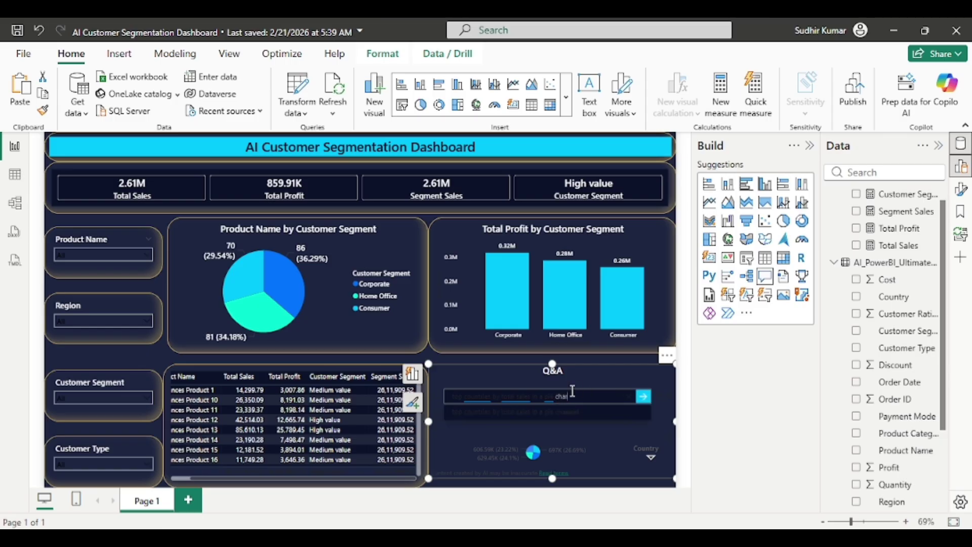
{"action": "type", "text": "t"}
{"action": "key", "text": "Return"}
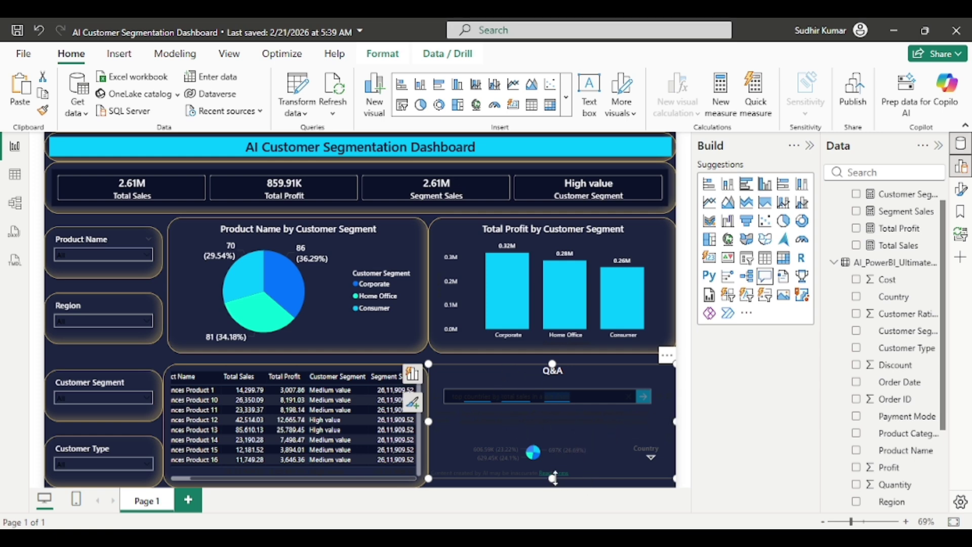
{"action": "left_click_drag", "start_coordinate": [554, 478], "coordinate": [560, 503]}
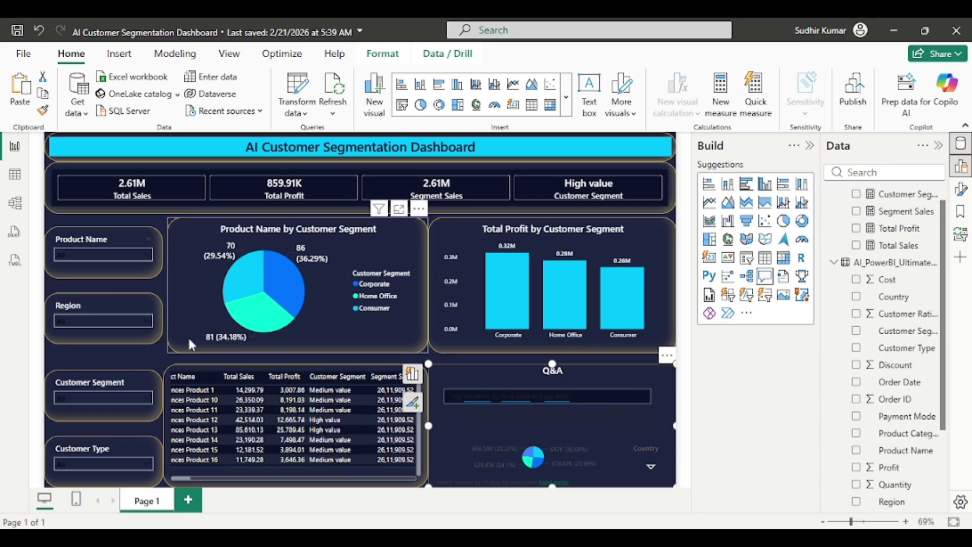
Step: Set the header colour of the Q&A visual's suggestions to the light blue theme colour #00C6FF
{"action": "left_click", "coordinate": [79, 361]}
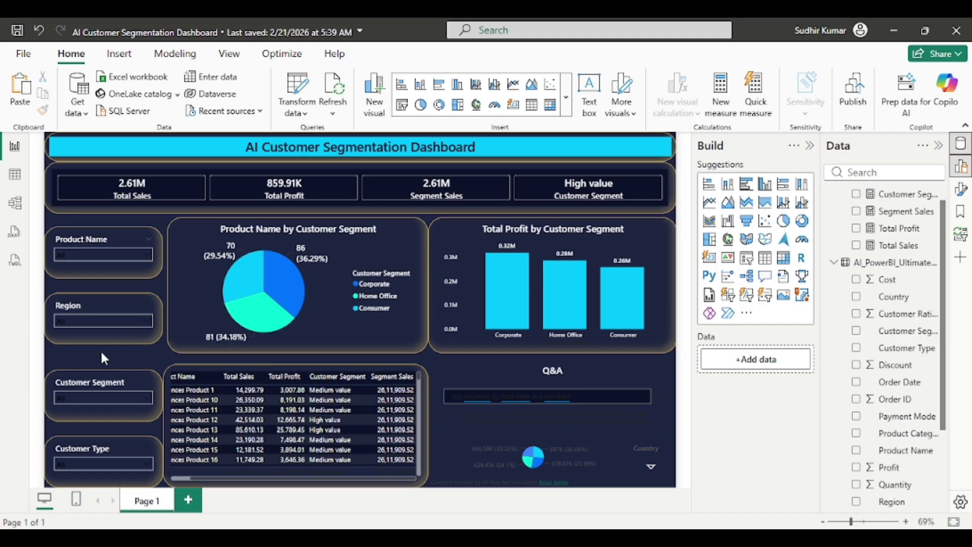
{"action": "mouse_move", "coordinate": [320, 223]}
{"action": "left_click", "coordinate": [473, 372]}
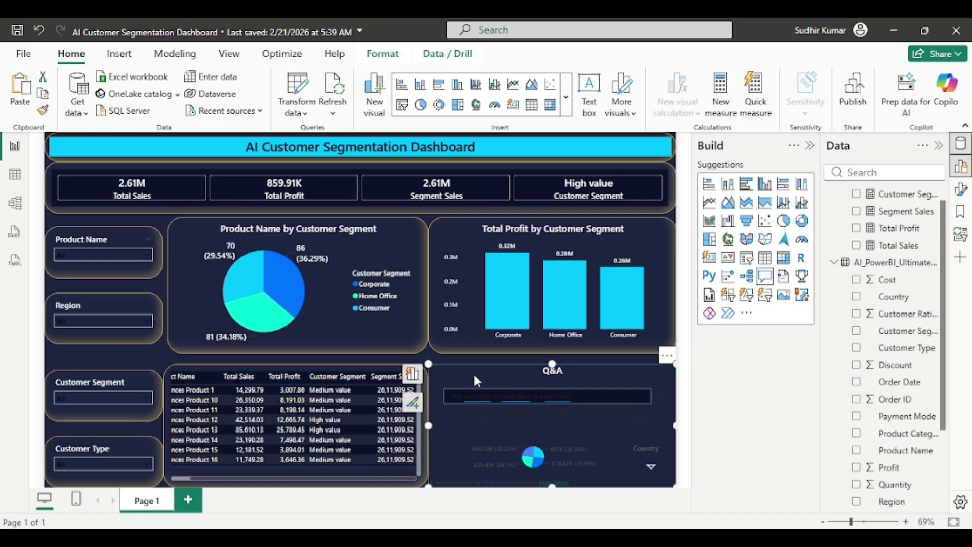
{"action": "left_click", "coordinate": [413, 403]}
{"action": "left_click", "coordinate": [330, 394]}
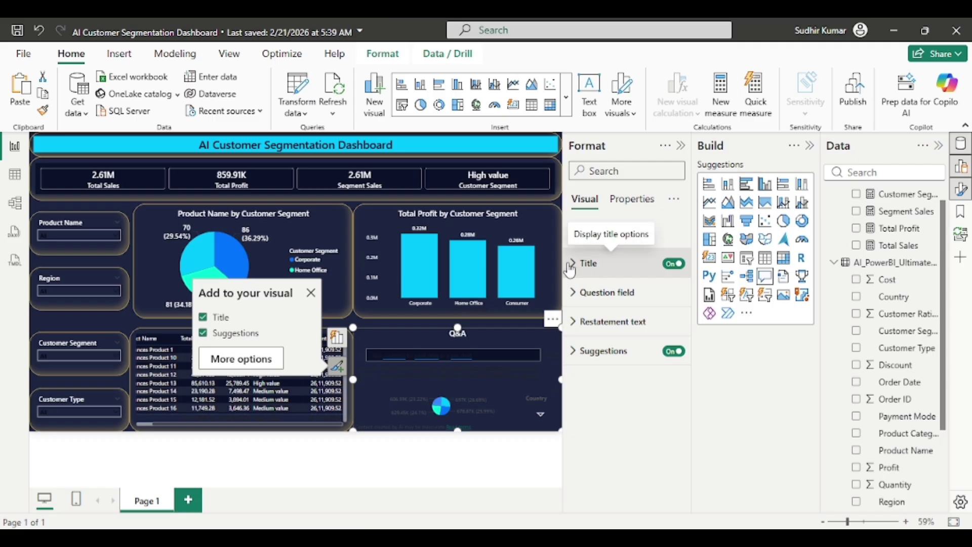
{"action": "left_click", "coordinate": [578, 354]}
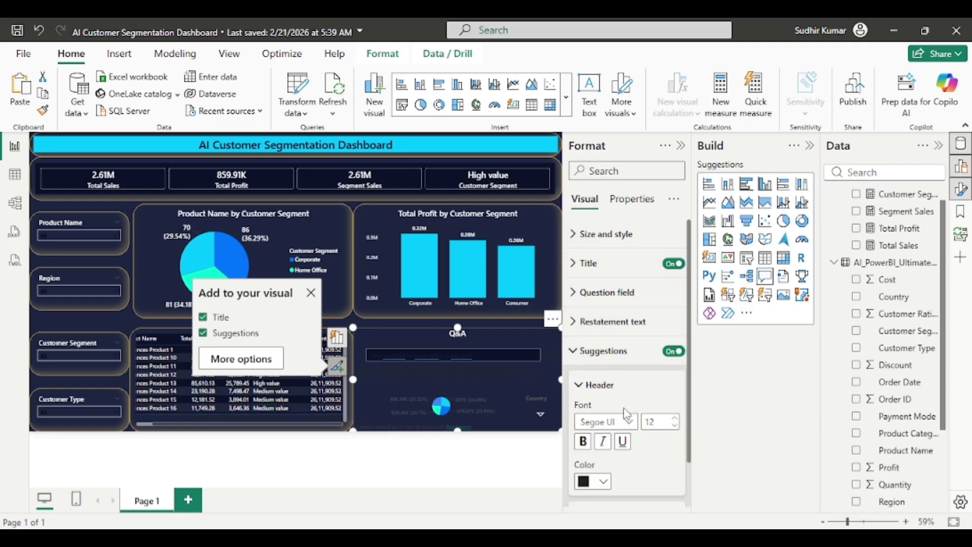
{"action": "scroll", "coordinate": [627, 405], "scroll_direction": "down", "scroll_amount": 2}
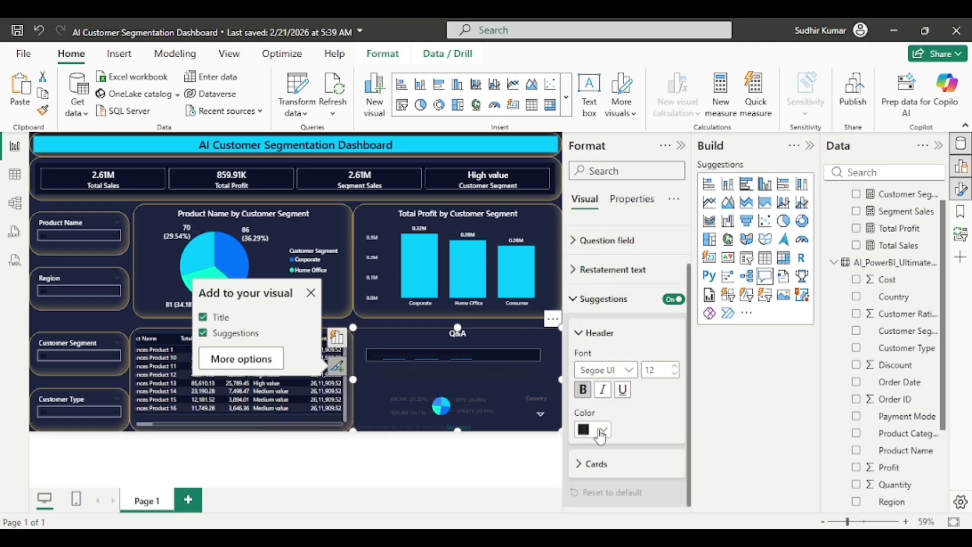
{"action": "left_click", "coordinate": [600, 429]}
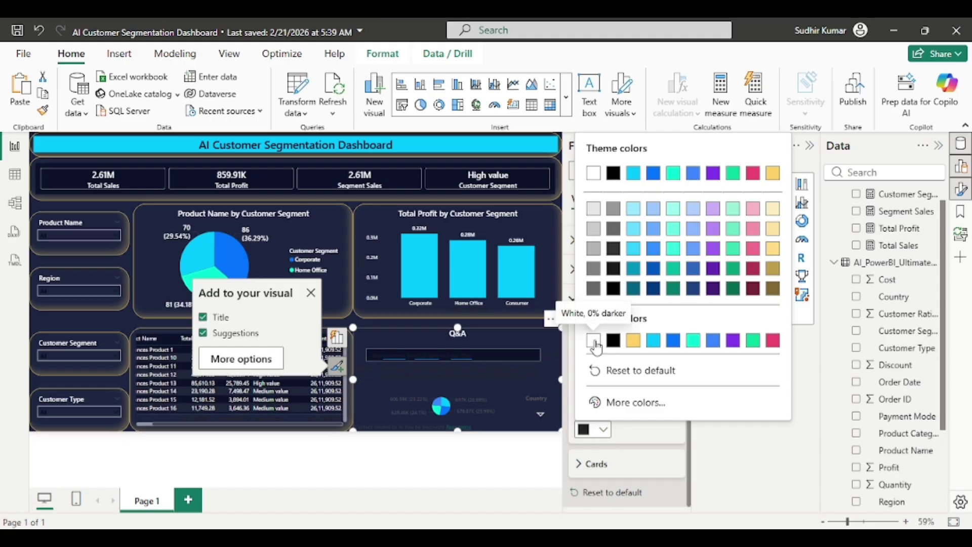
{"action": "left_click", "coordinate": [598, 342]}
{"action": "left_click", "coordinate": [604, 431]}
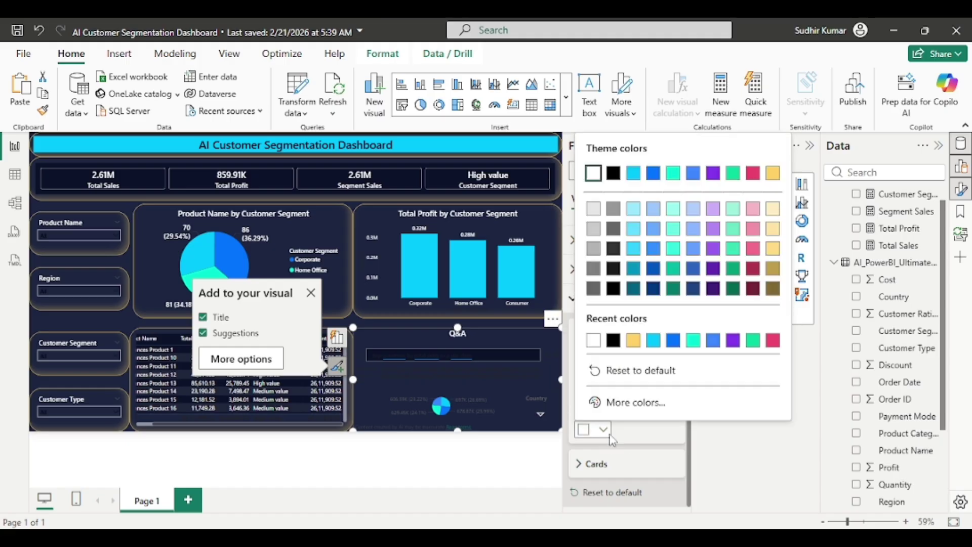
{"action": "left_click", "coordinate": [654, 343]}
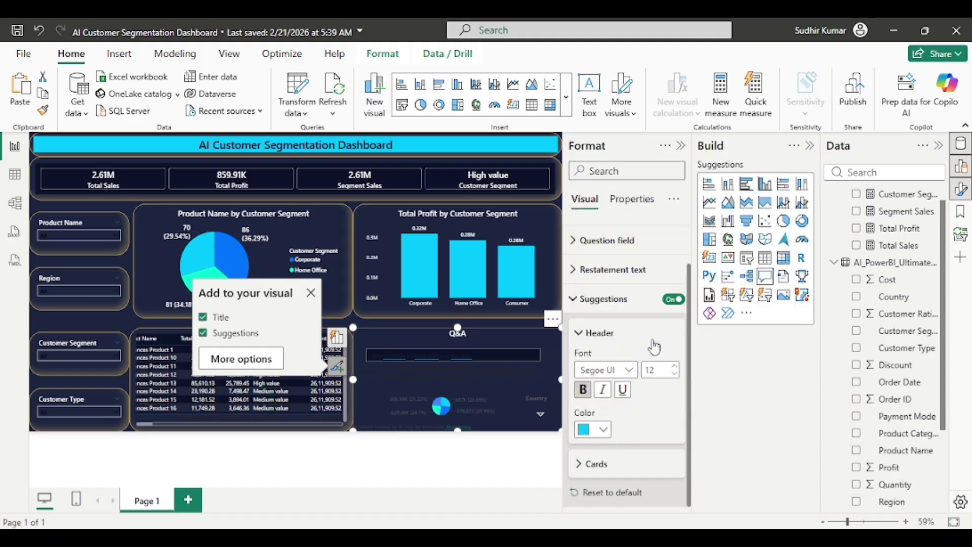
Step: Make the text of the Q&A visual's question field white
{"action": "left_click", "coordinate": [571, 302]}
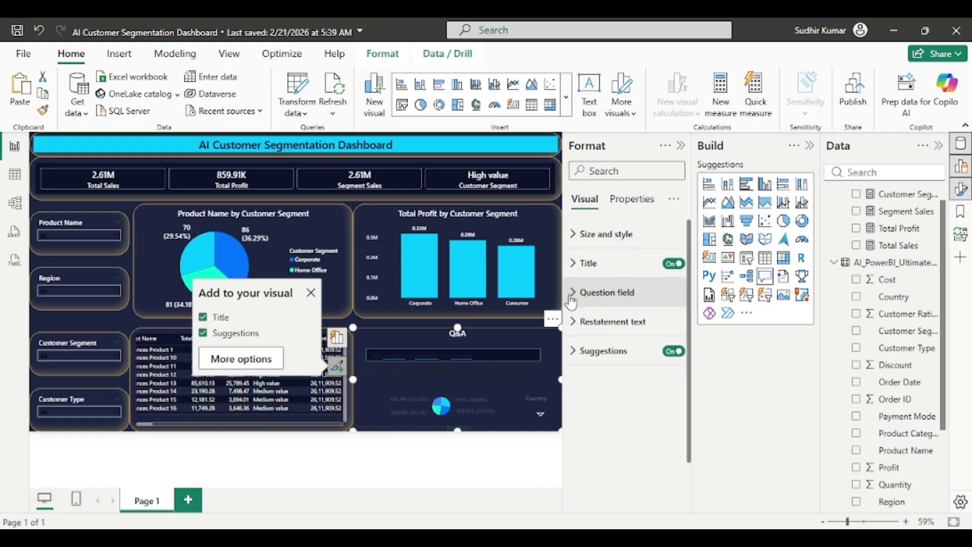
{"action": "left_click", "coordinate": [574, 302]}
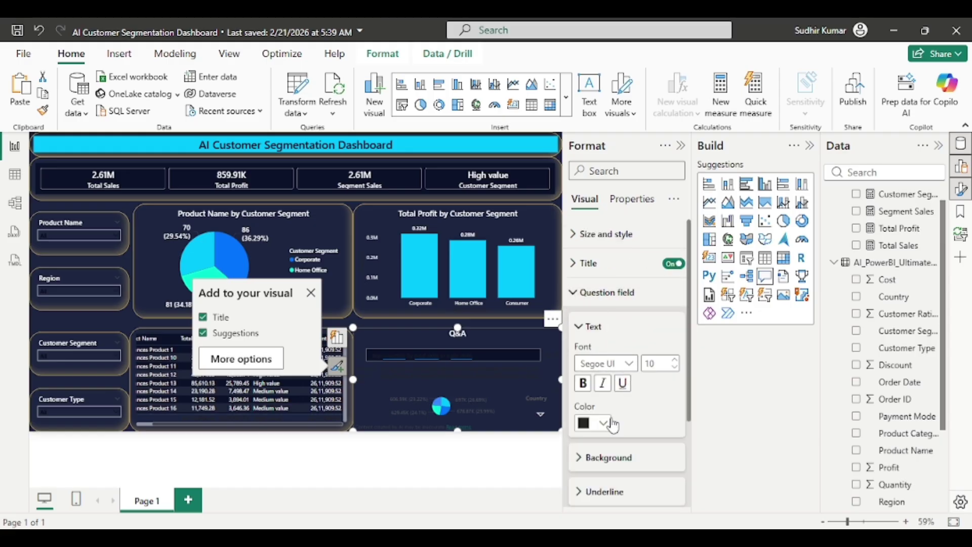
{"action": "left_click", "coordinate": [608, 424]}
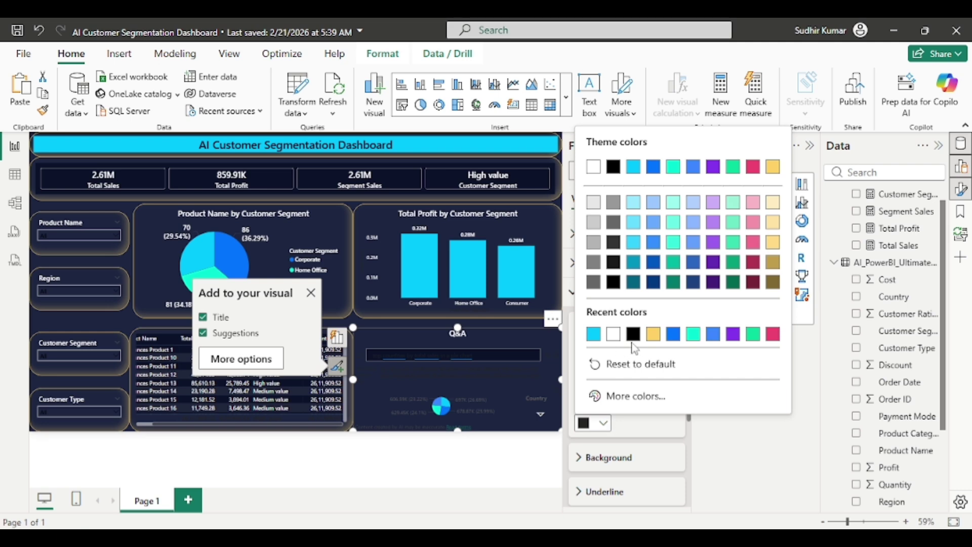
{"action": "left_click", "coordinate": [614, 333]}
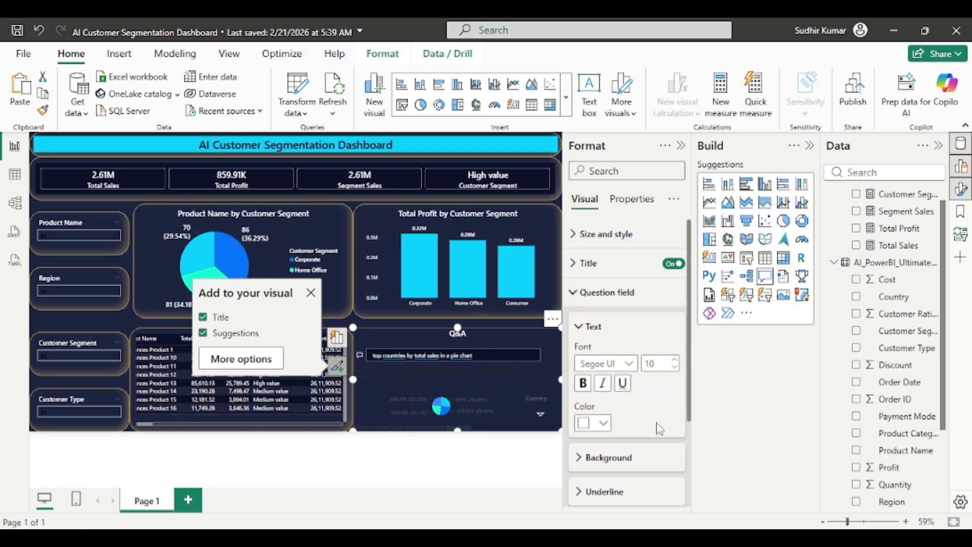
Step: Set the question field's hover background to #00C6FF and its default background to black
{"action": "left_click", "coordinate": [588, 458]}
{"action": "scroll", "coordinate": [632, 341], "scroll_direction": "down", "scroll_amount": 3}
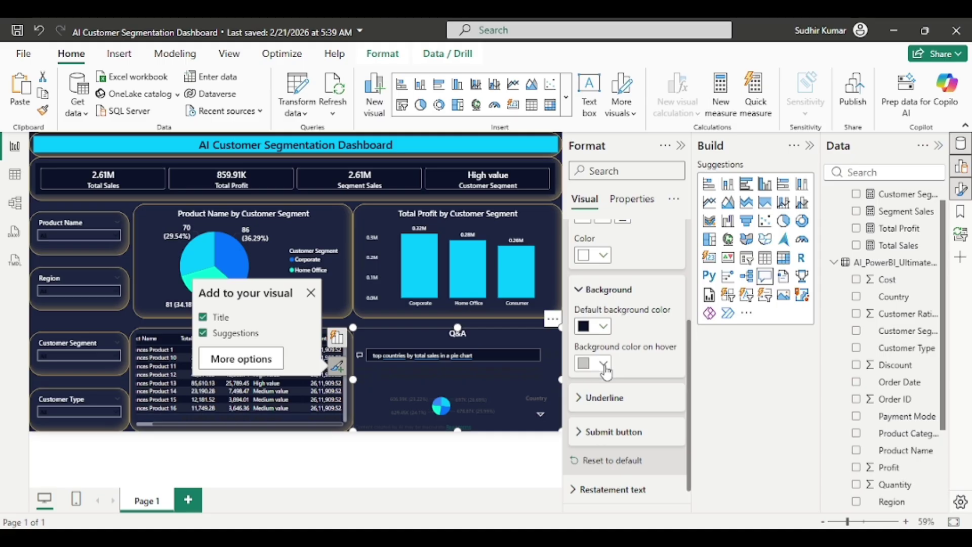
{"action": "left_click", "coordinate": [604, 364]}
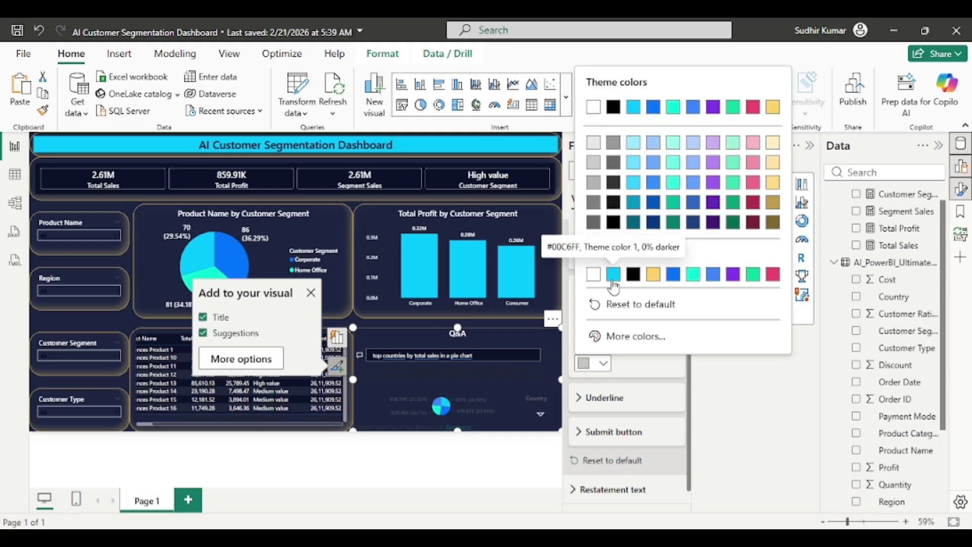
{"action": "left_click", "coordinate": [613, 273]}
{"action": "left_click", "coordinate": [603, 327]}
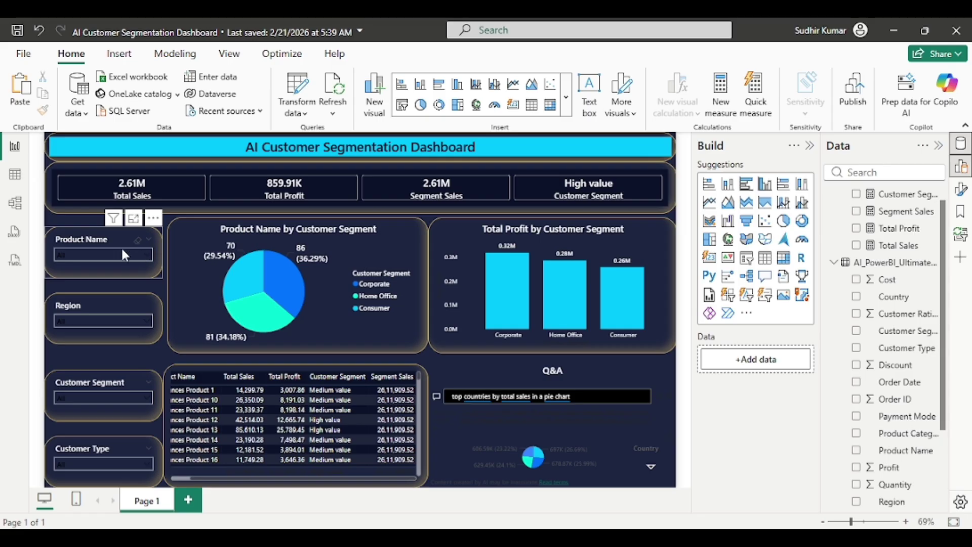
Step: Test the Product Name slicer by filtering to Appliances Product 1, 10, 11, 12 and 13, and reset it to all products
{"action": "left_click", "coordinate": [123, 252]}
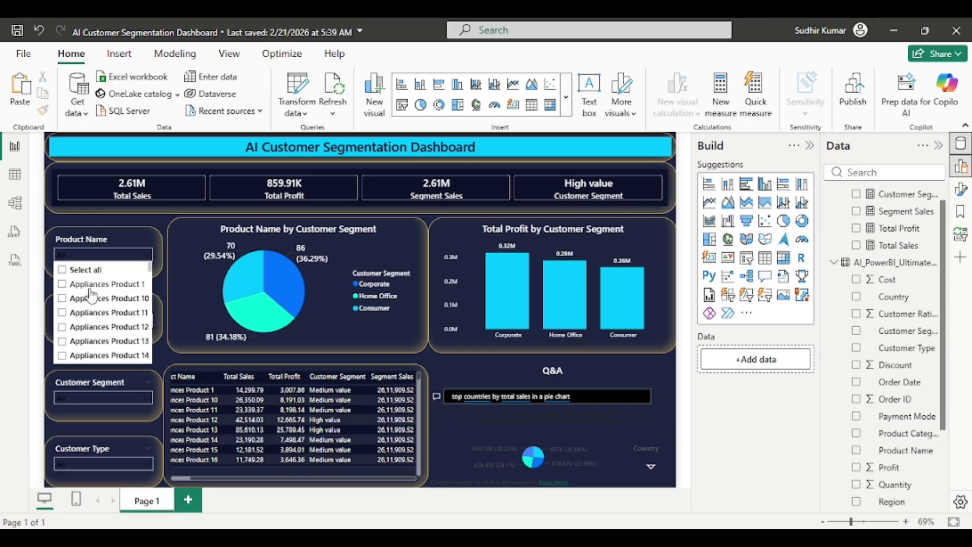
{"action": "left_click", "coordinate": [89, 284]}
{"action": "left_click", "coordinate": [89, 299]}
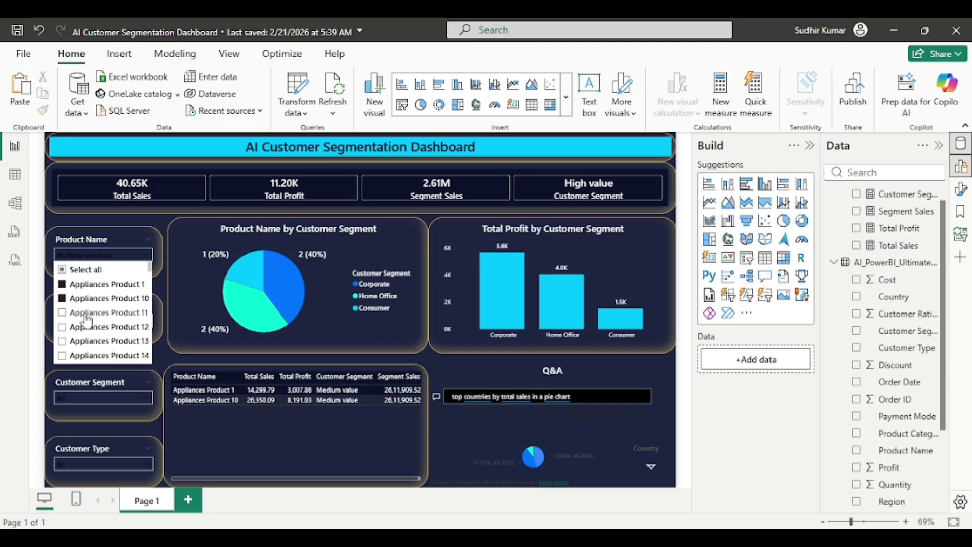
{"action": "left_click", "coordinate": [87, 313]}
{"action": "left_click", "coordinate": [88, 327]}
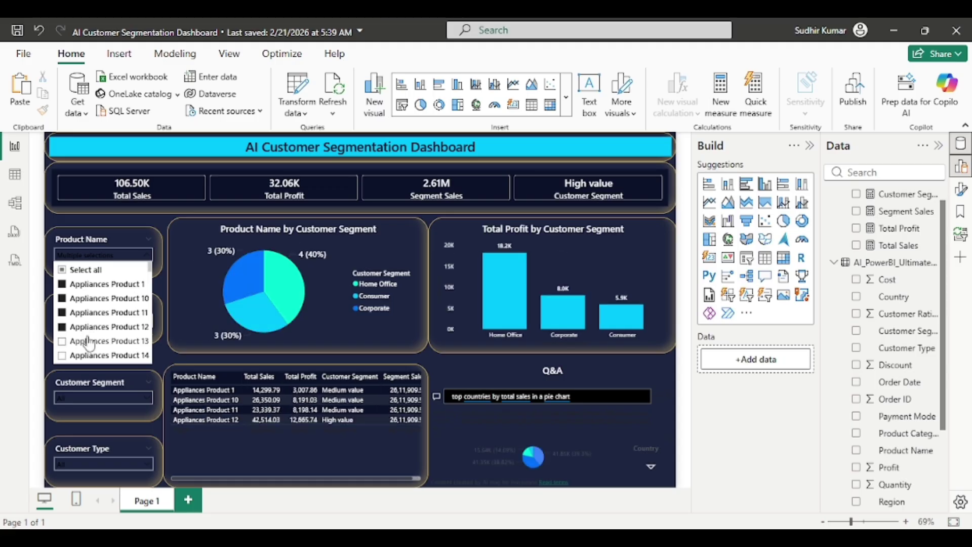
{"action": "left_click", "coordinate": [65, 271]}
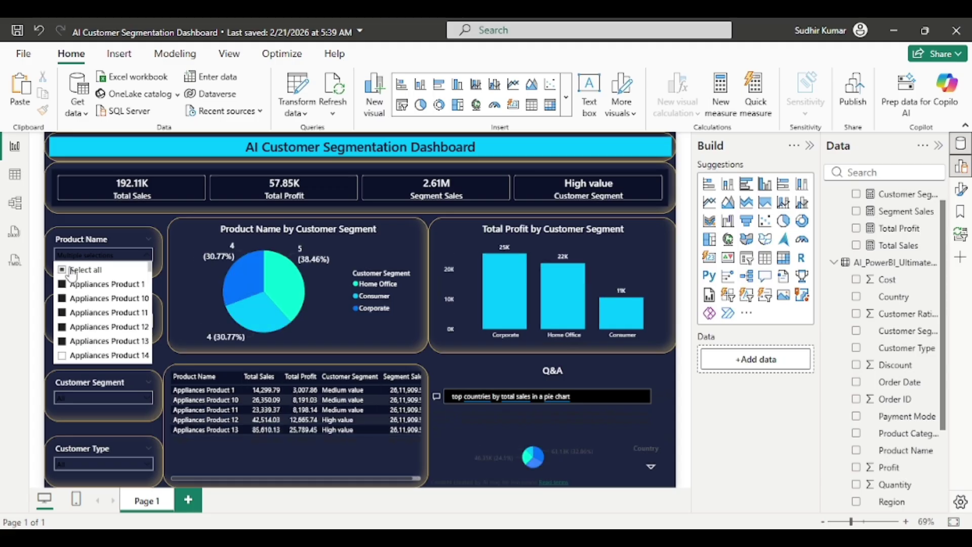
{"action": "left_click", "coordinate": [45, 283]}
Step: Test the Region slicer by filtering to North, South and East in turn, and restore all regions
{"action": "left_click", "coordinate": [102, 321]}
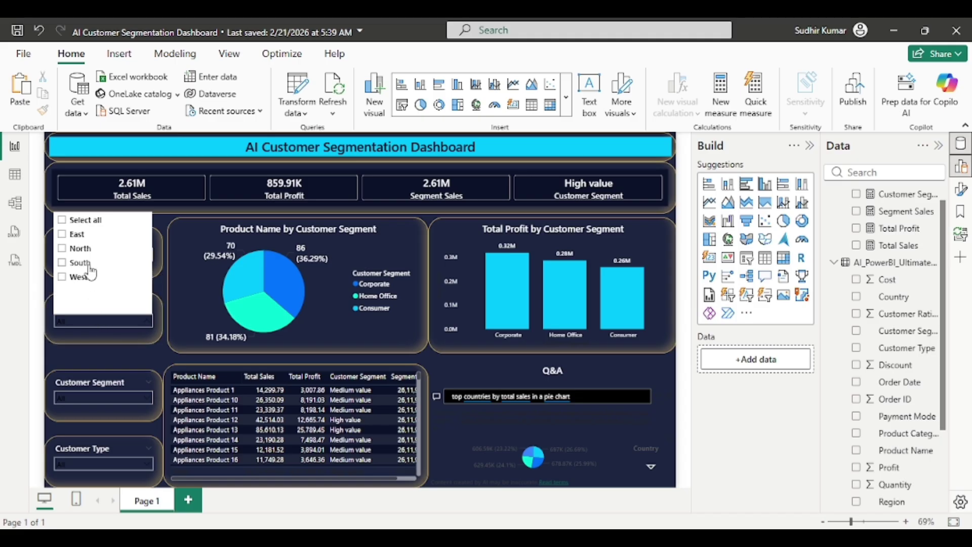
{"action": "left_click", "coordinate": [79, 249]}
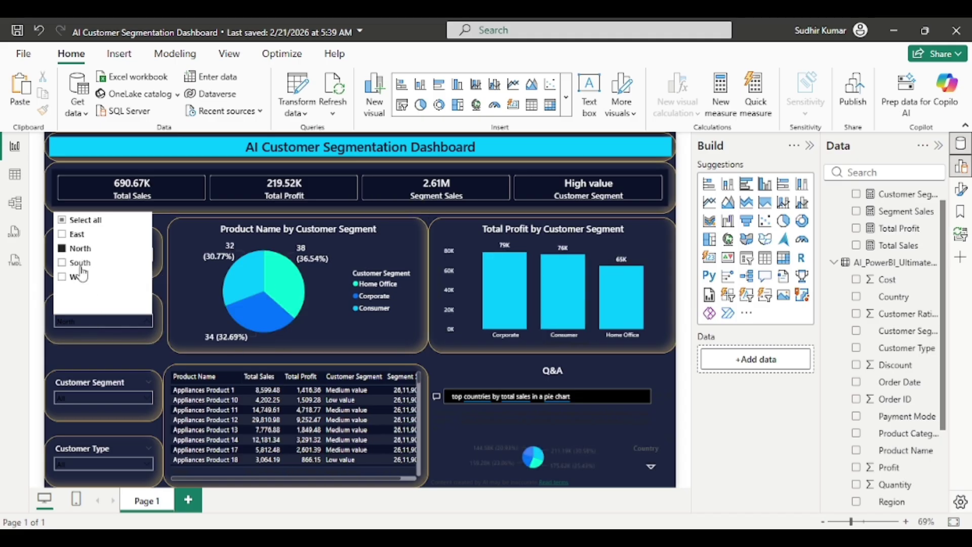
{"action": "left_click", "coordinate": [80, 262]}
{"action": "left_click", "coordinate": [78, 234]}
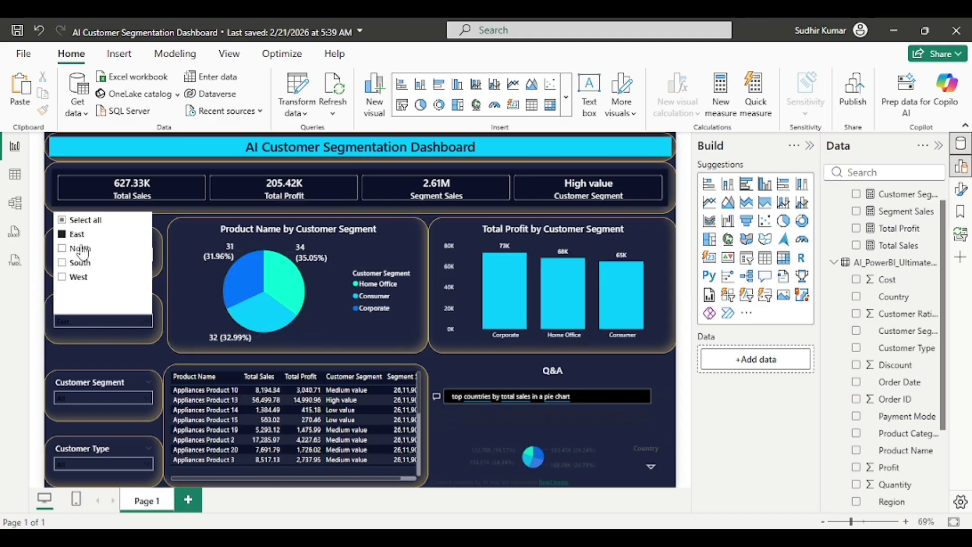
{"action": "left_click", "coordinate": [82, 249]}
{"action": "left_click", "coordinate": [80, 221]}
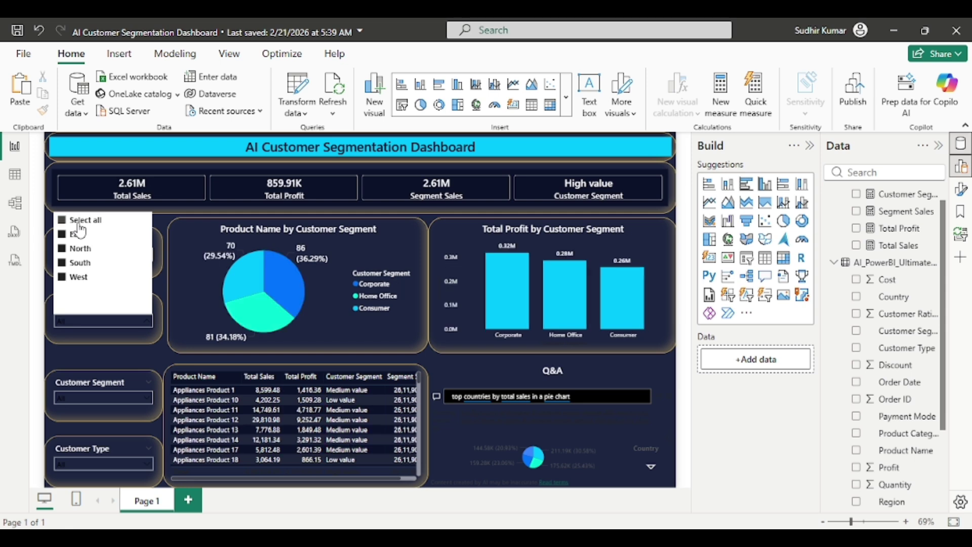
{"action": "left_click", "coordinate": [87, 354]}
Step: Test the Customer Segment slicer with Consumer, Corporate and Home Office, restore all segments, and check the options of the Customer Type slicer
{"action": "left_click", "coordinate": [99, 398]}
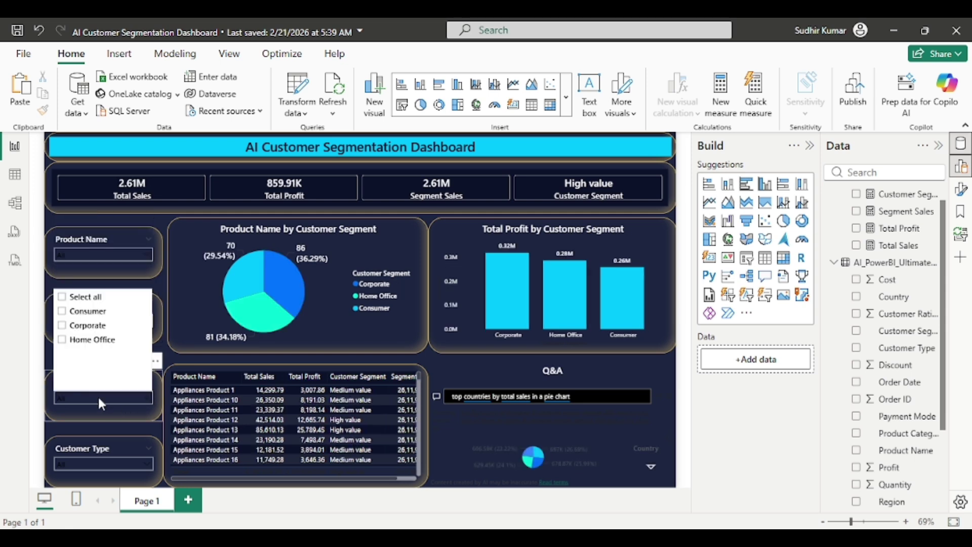
{"action": "left_click", "coordinate": [80, 313]}
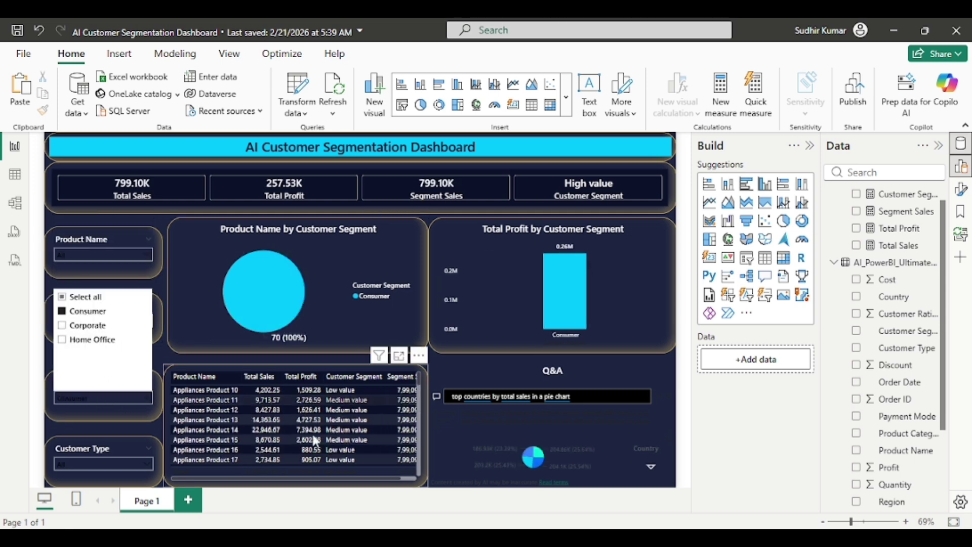
{"action": "left_click", "coordinate": [89, 327]}
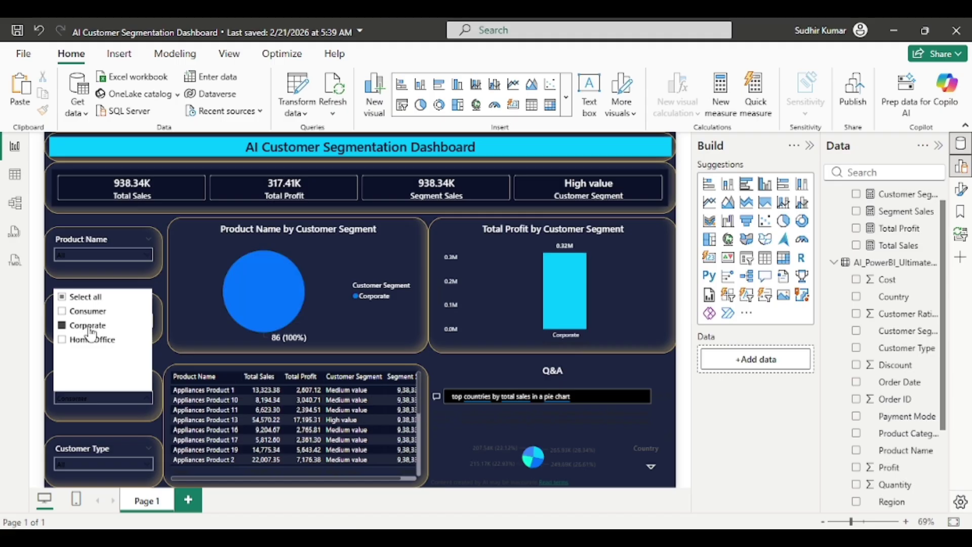
{"action": "left_click", "coordinate": [84, 340]}
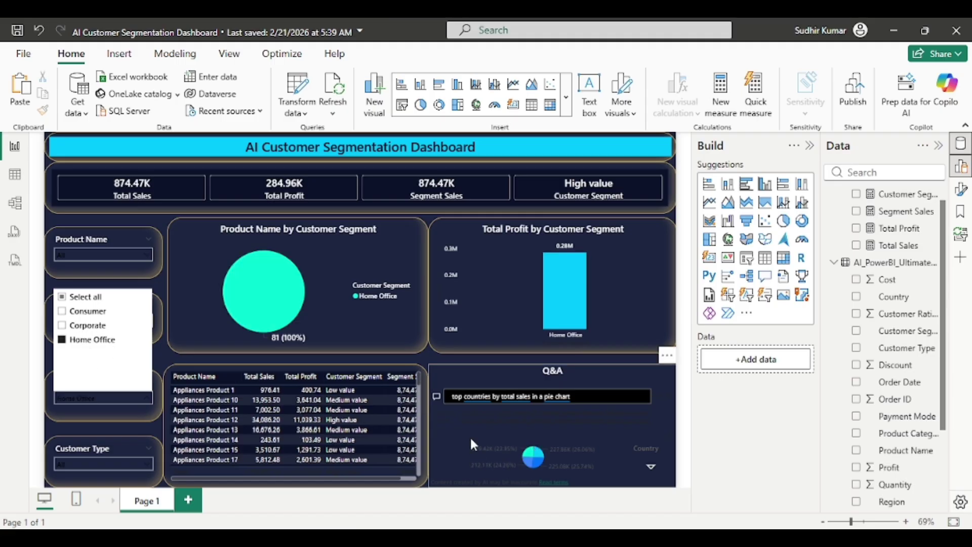
{"action": "left_click", "coordinate": [105, 278]}
{"action": "left_click", "coordinate": [96, 397]}
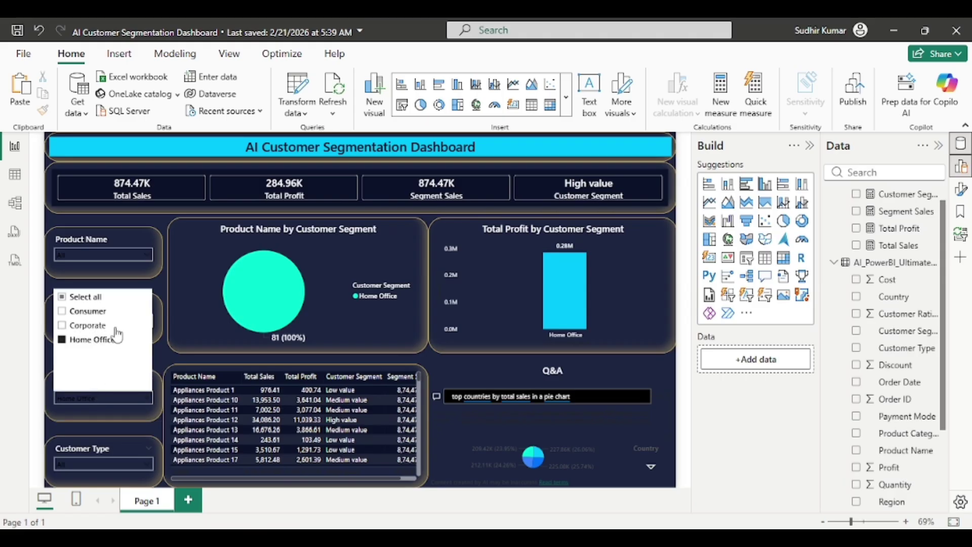
{"action": "left_click", "coordinate": [81, 298]}
{"action": "left_click", "coordinate": [106, 463]}
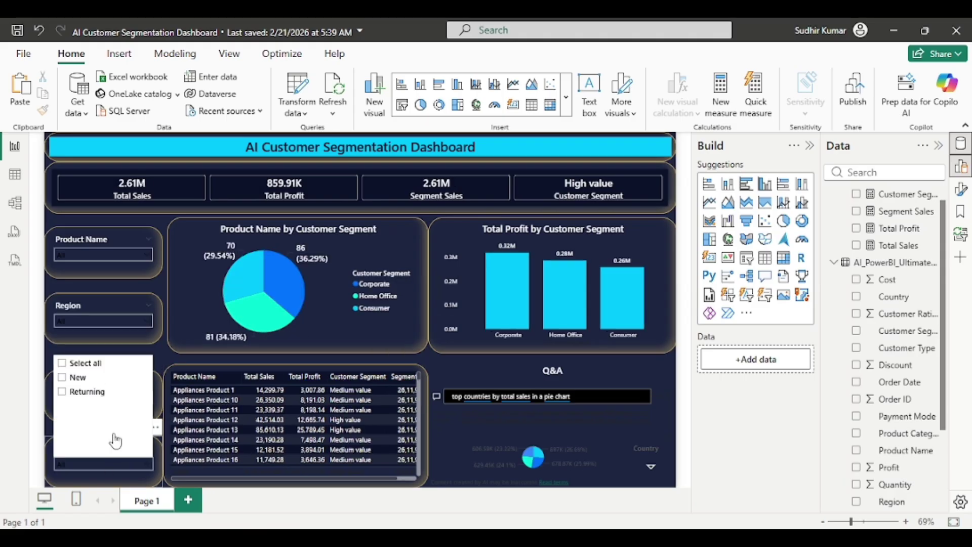
{"action": "left_click", "coordinate": [163, 353]}
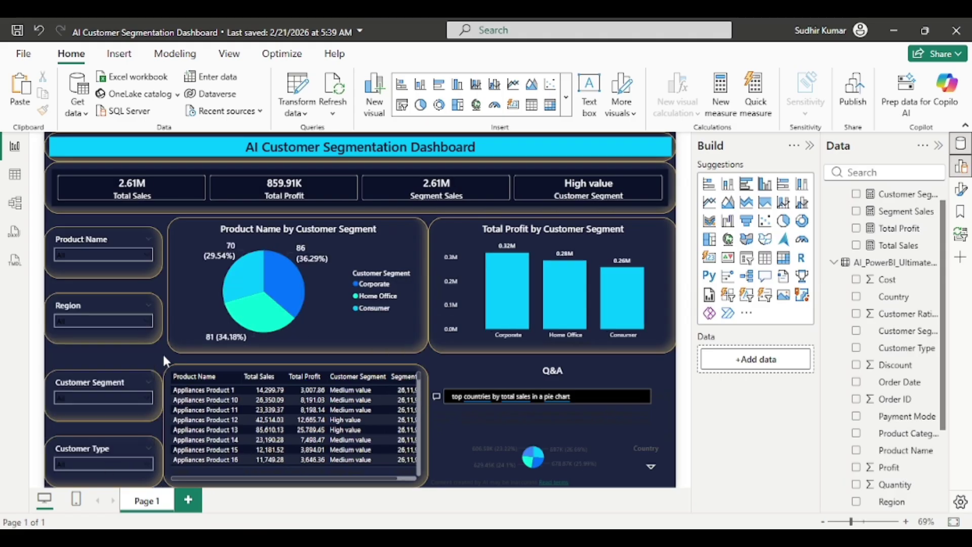